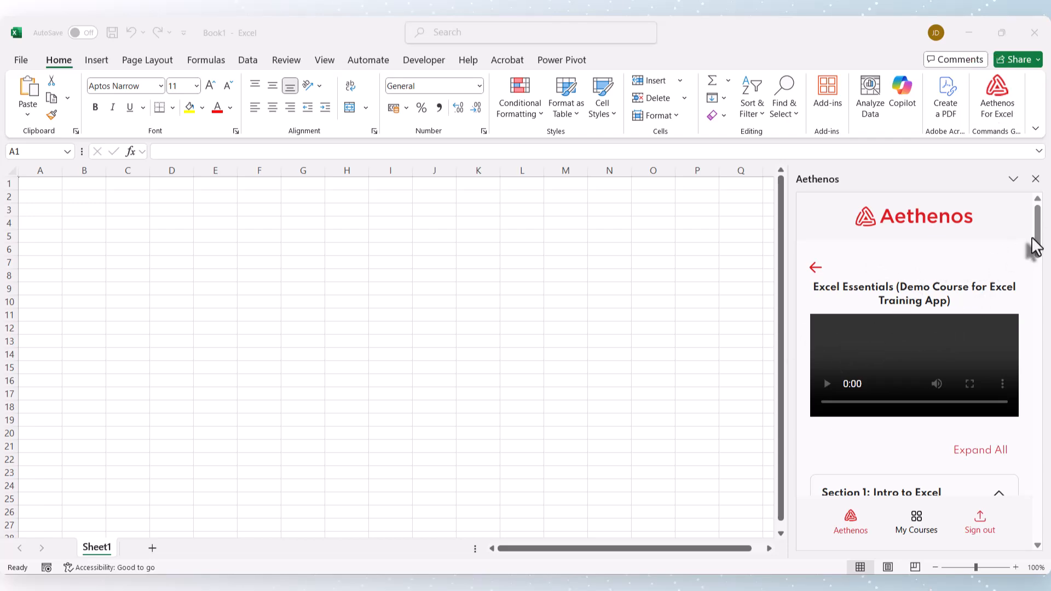
Step: Load the "Forget SUMPRODUCT_Use SUM_YouTube demo.xlsx" resource from Section 19: YouTube Lessons into the workbook and close the Aethenos pane
{"action": "left_click_drag", "start_coordinate": [1033, 246], "coordinate": [1032, 372]}
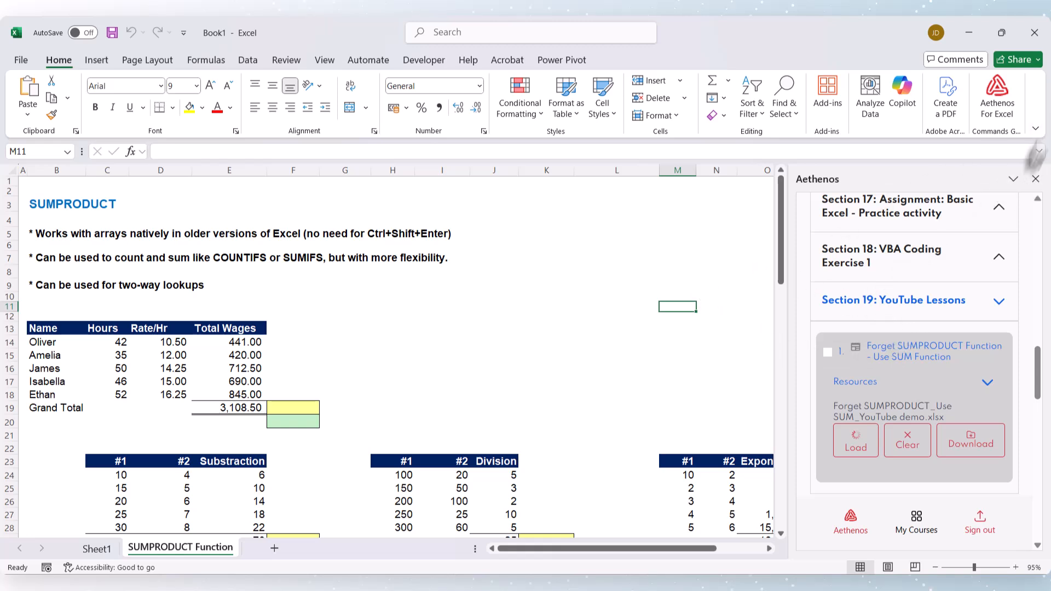
{"action": "left_click", "coordinate": [1035, 180]}
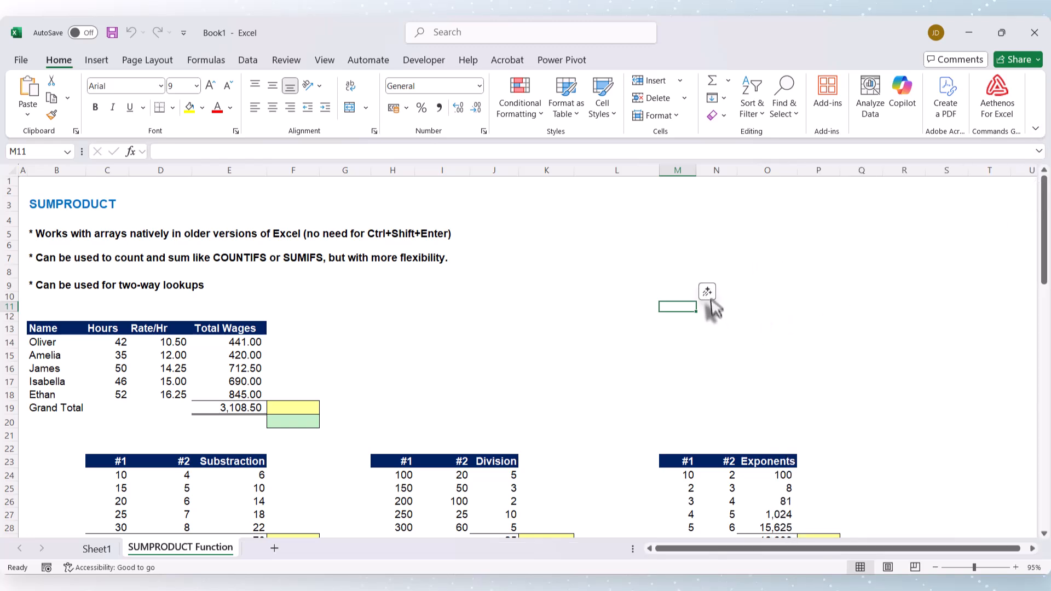
{"action": "left_click", "coordinate": [706, 292]}
{"action": "left_click", "coordinate": [754, 430]}
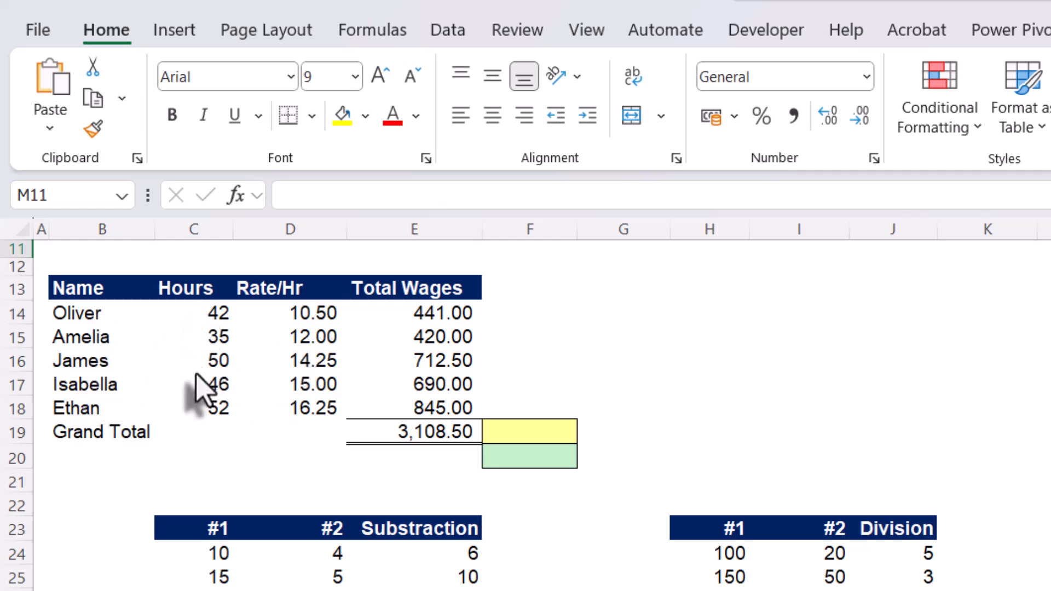
Step: Examine how the wages table is calculated by inspecting the Total Wages formula in E14 and the Grand Total formula in E19
{"action": "left_click", "coordinate": [290, 318]}
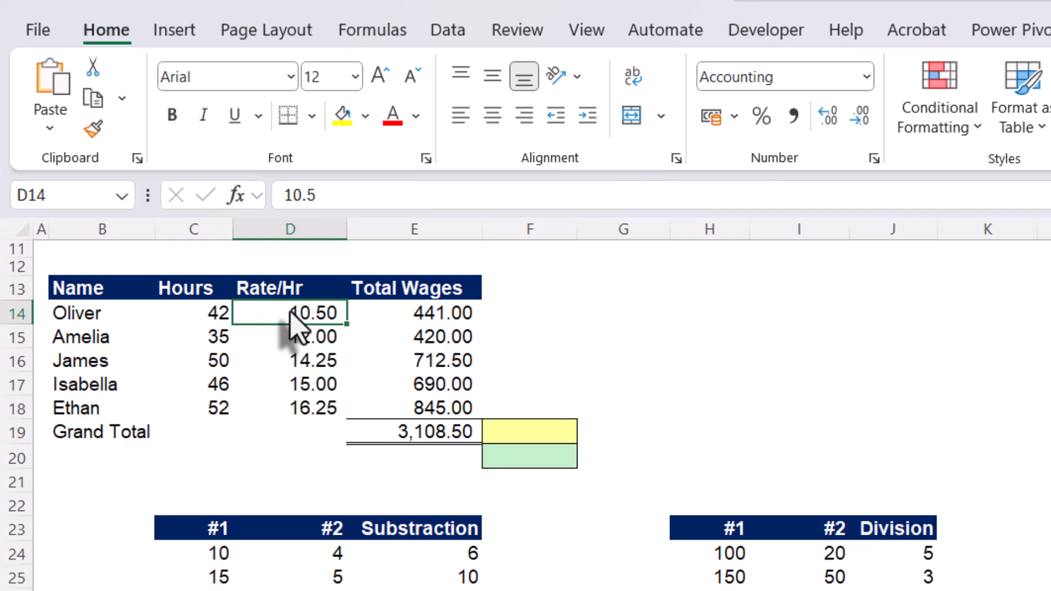
{"action": "left_click", "coordinate": [441, 310]}
{"action": "double_click", "coordinate": [441, 313]}
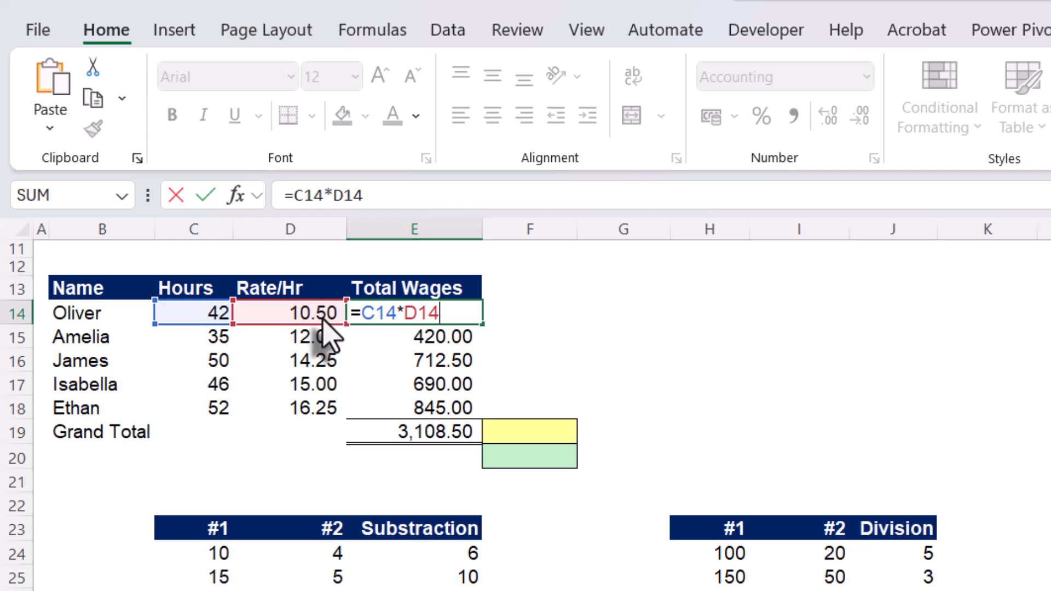
{"action": "key", "text": "Escape"}
{"action": "double_click", "coordinate": [395, 432]}
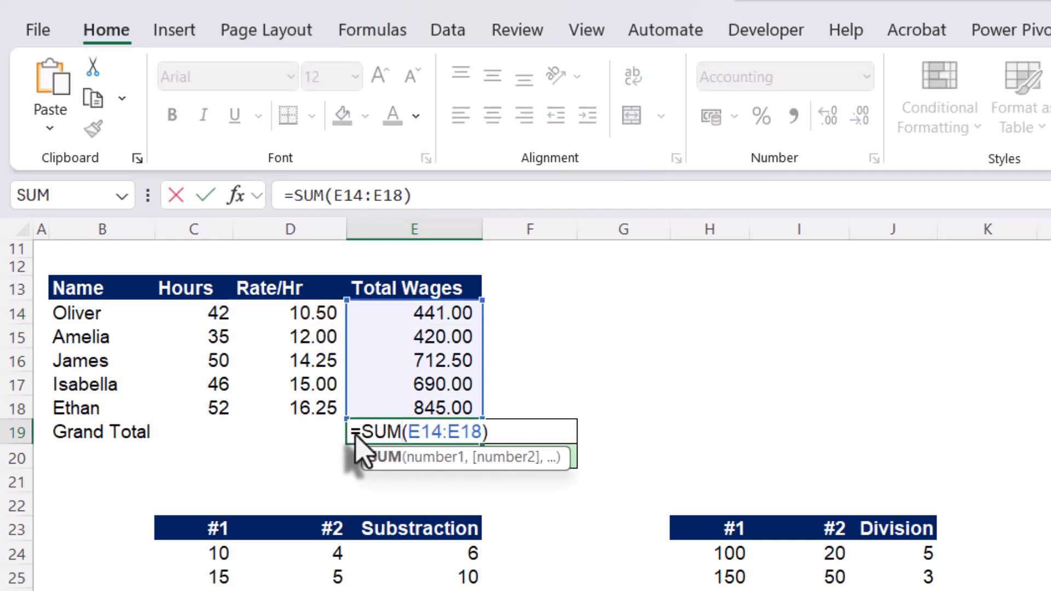
{"action": "key", "text": "Escape"}
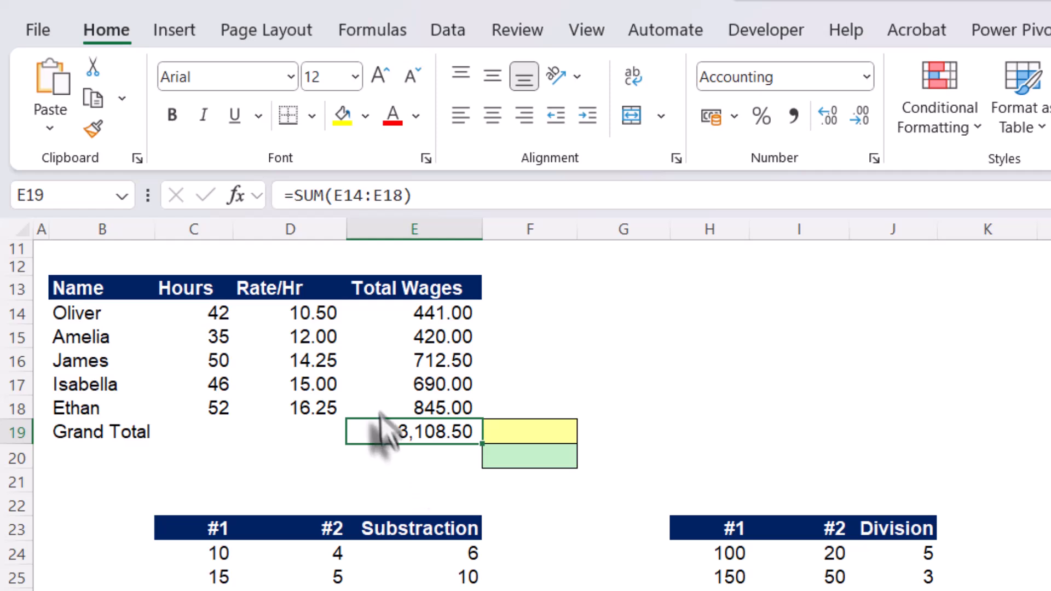
{"action": "left_click", "coordinate": [427, 321]}
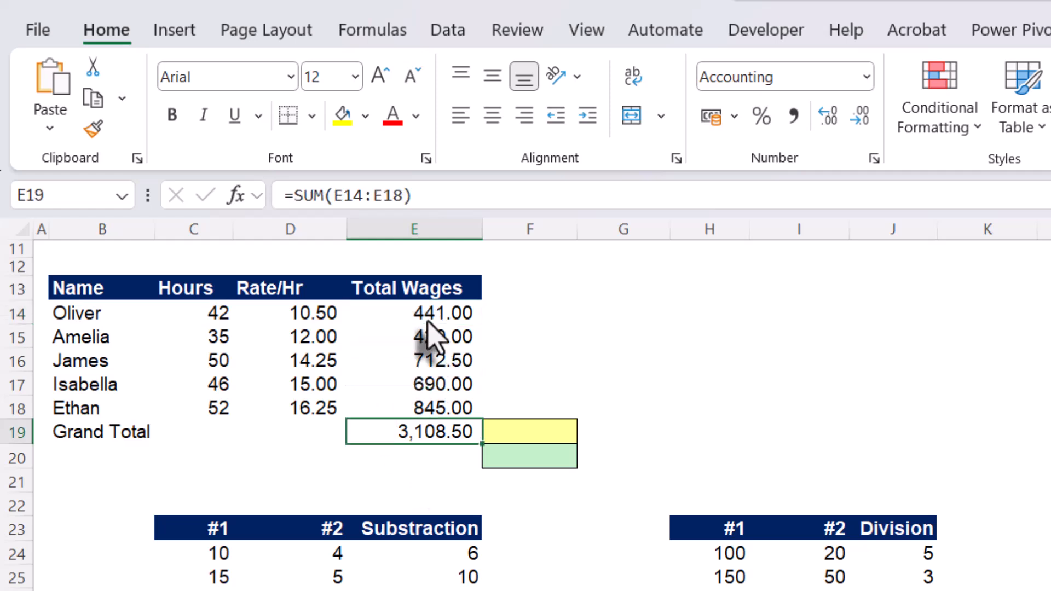
{"action": "double_click", "coordinate": [427, 316]}
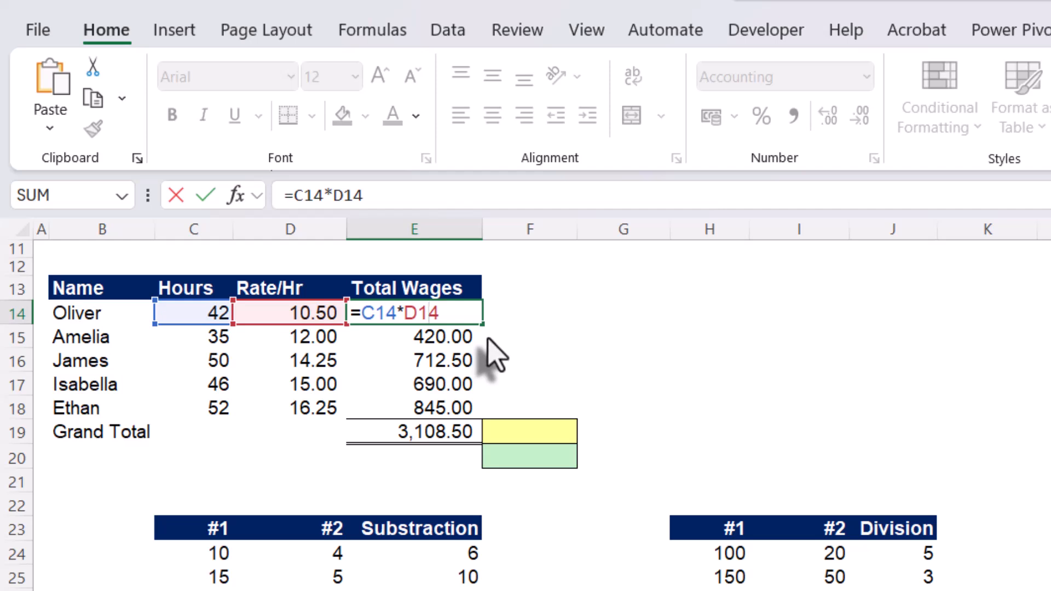
{"action": "key", "text": "Escape"}
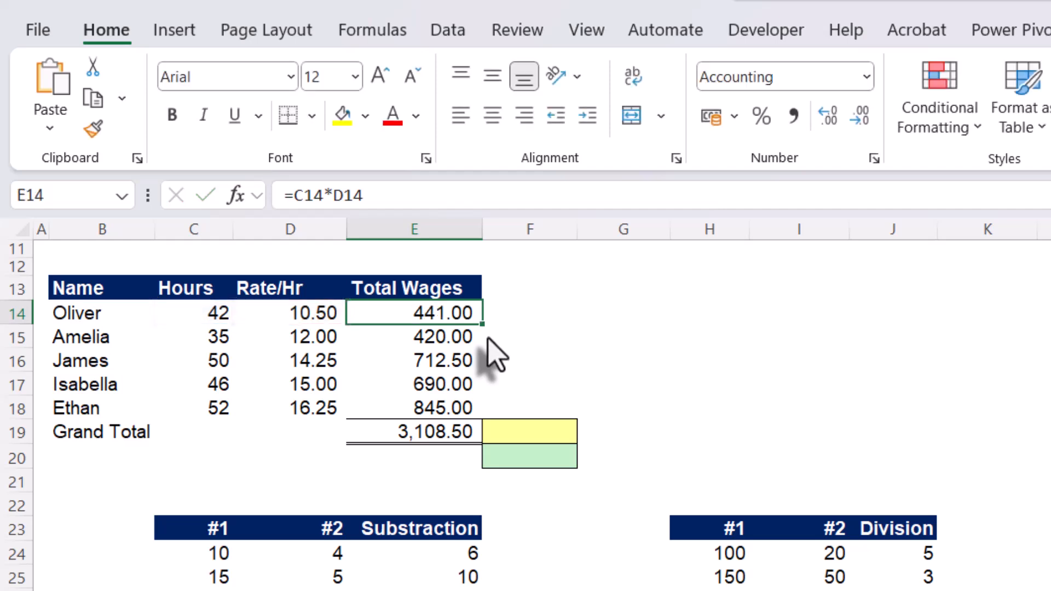
{"action": "double_click", "coordinate": [414, 438]}
{"action": "key", "text": "Escape"}
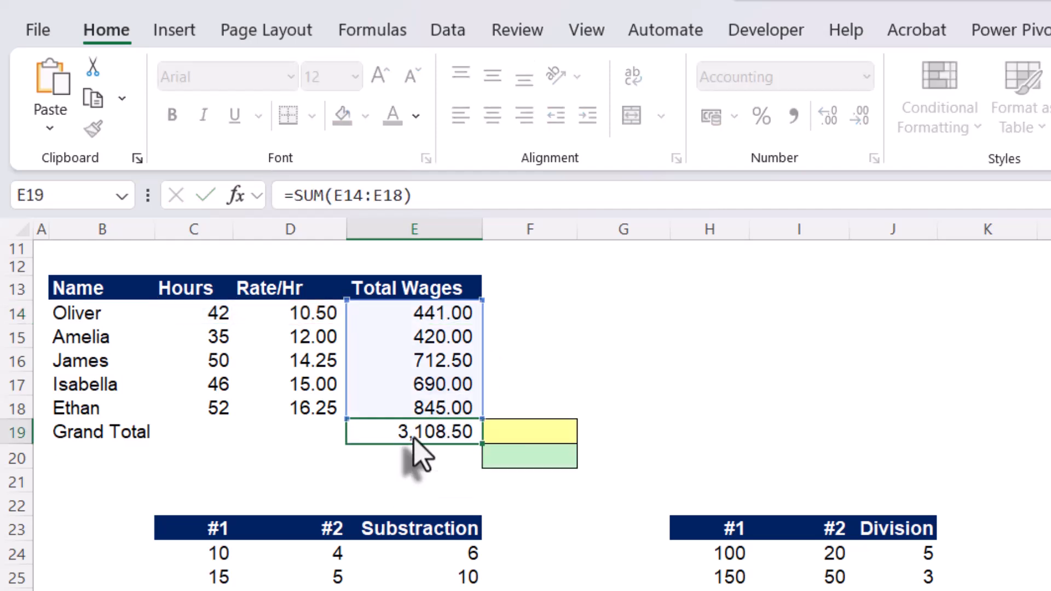
Step: Calculate total wages in F19 with =SUMPRODUCT(C14:C18,D14:D18) and compare it with the Total Wages column and its grand total in E19
{"action": "left_click", "coordinate": [503, 432]}
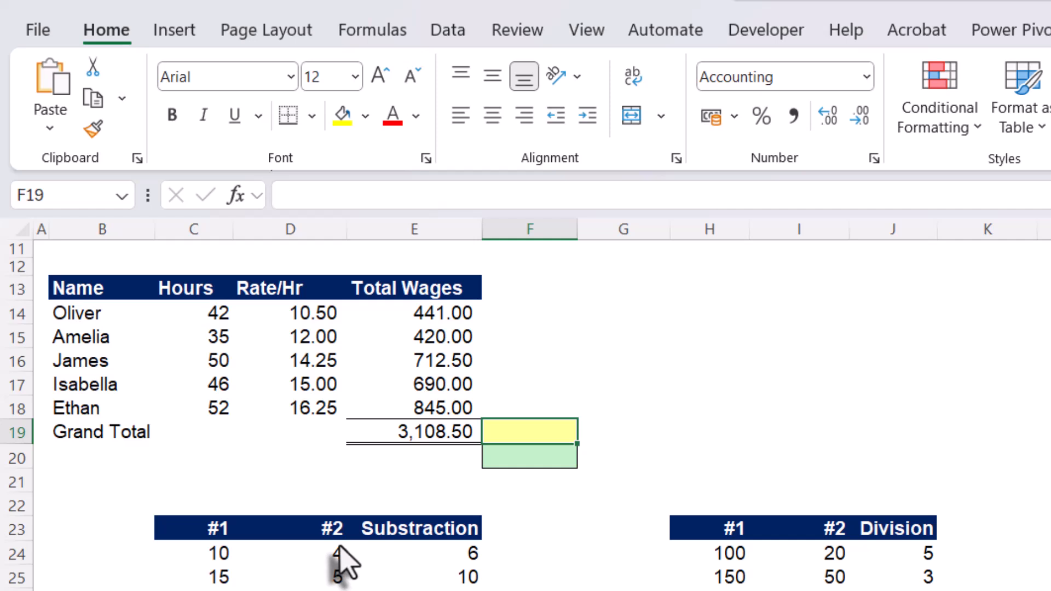
{"action": "type", "text": "="}
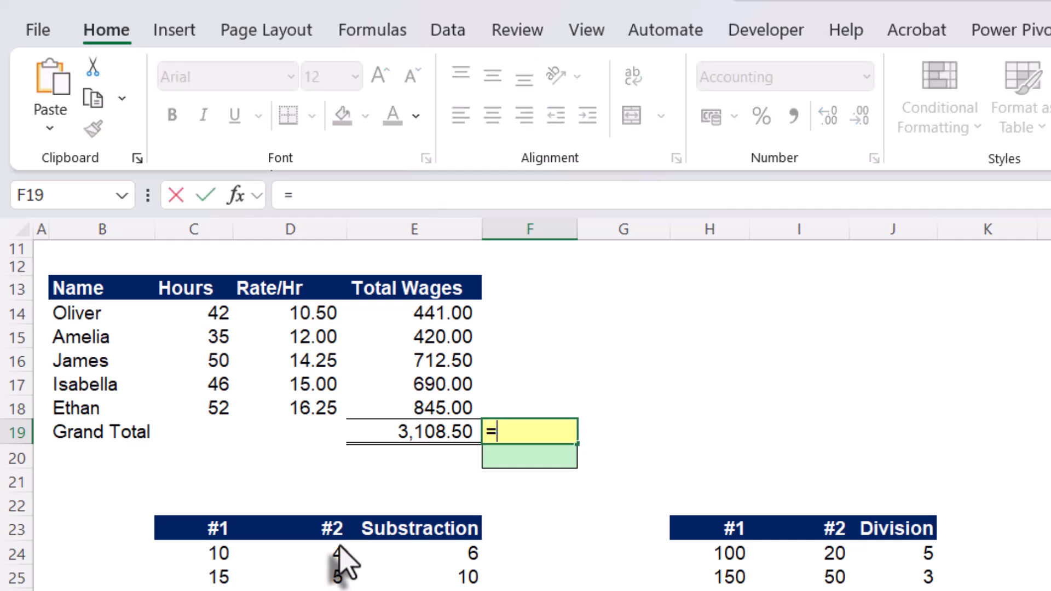
{"action": "type", "text": "su"}
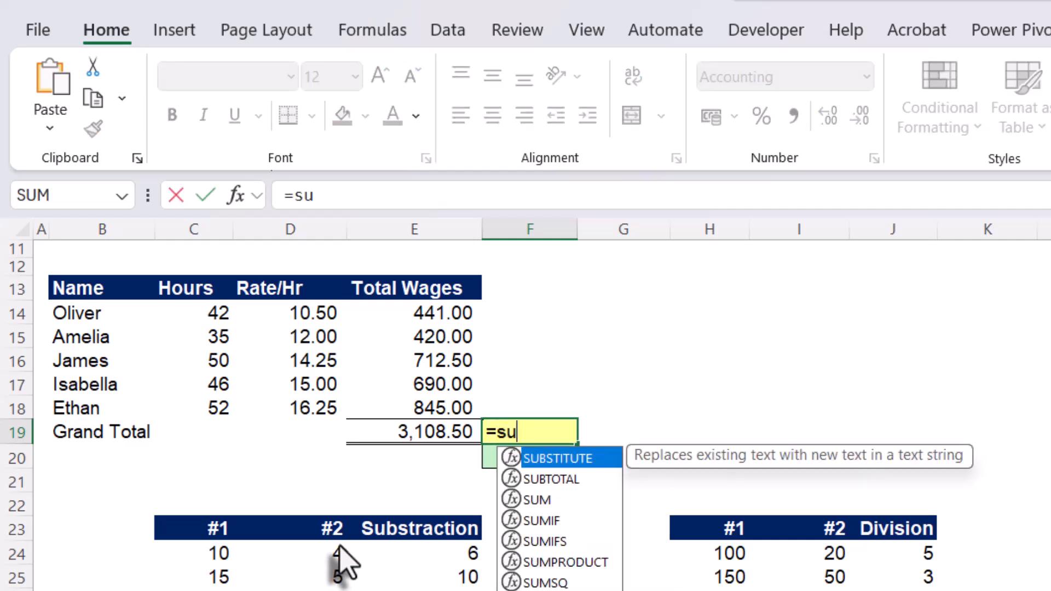
{"action": "type", "text": "mp"}
{"action": "key", "text": "Tab"}
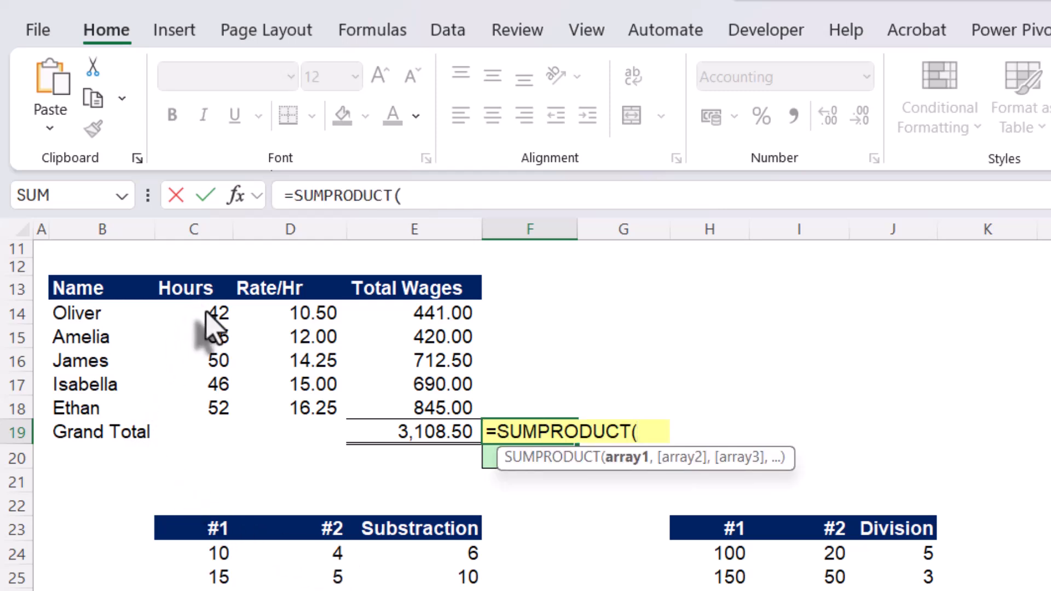
{"action": "left_click_drag", "start_coordinate": [205, 312], "coordinate": [212, 412]}
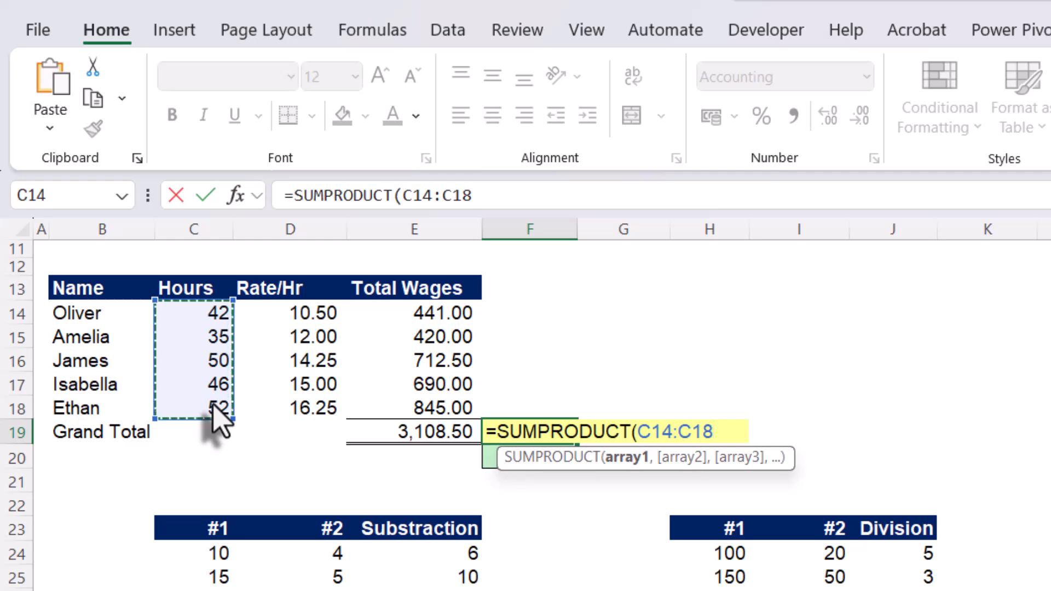
{"action": "type", "text": ","}
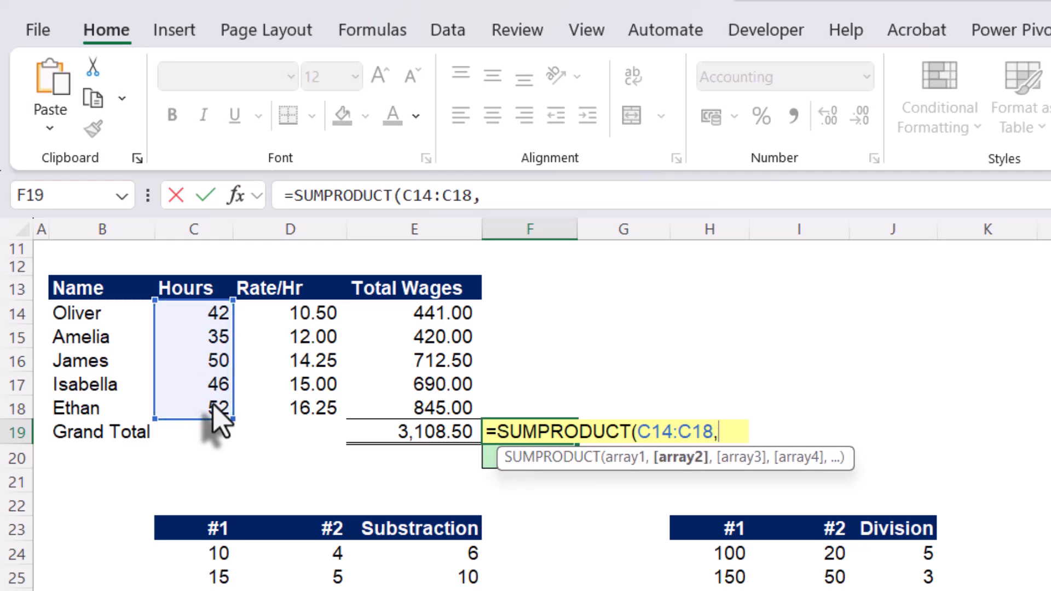
{"action": "left_click_drag", "start_coordinate": [298, 317], "coordinate": [294, 412]}
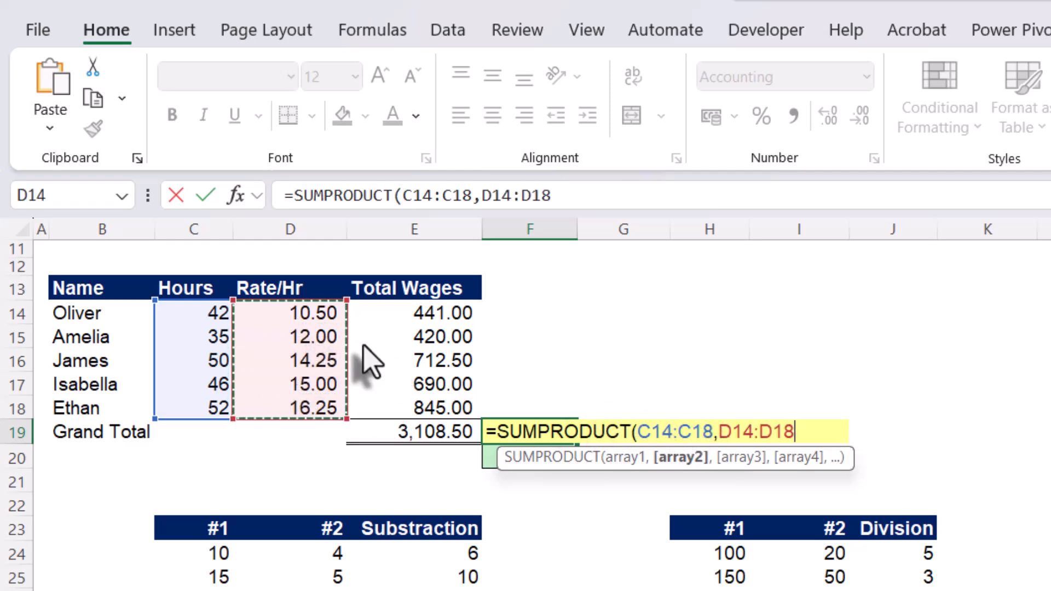
{"action": "type", "text": ")"}
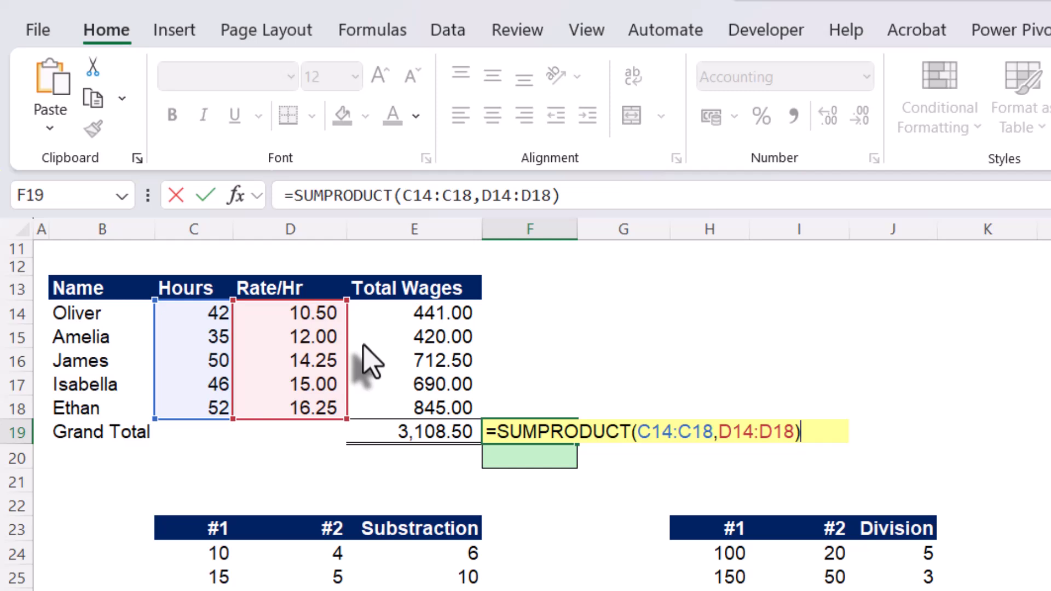
{"action": "key", "text": "Return"}
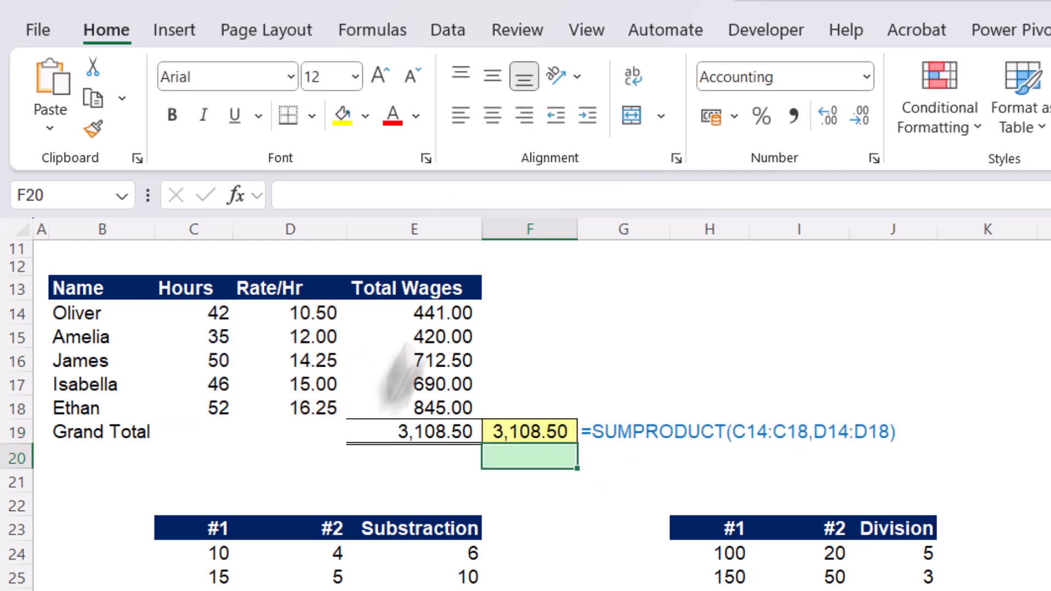
{"action": "left_click", "coordinate": [419, 359]}
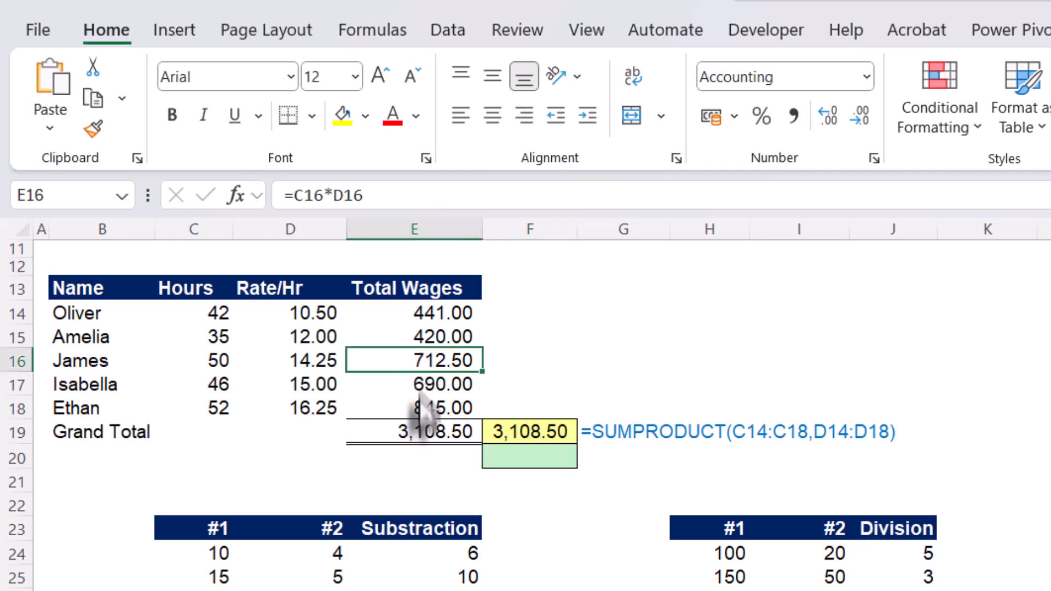
{"action": "left_click", "coordinate": [410, 435]}
{"action": "left_click", "coordinate": [525, 435]}
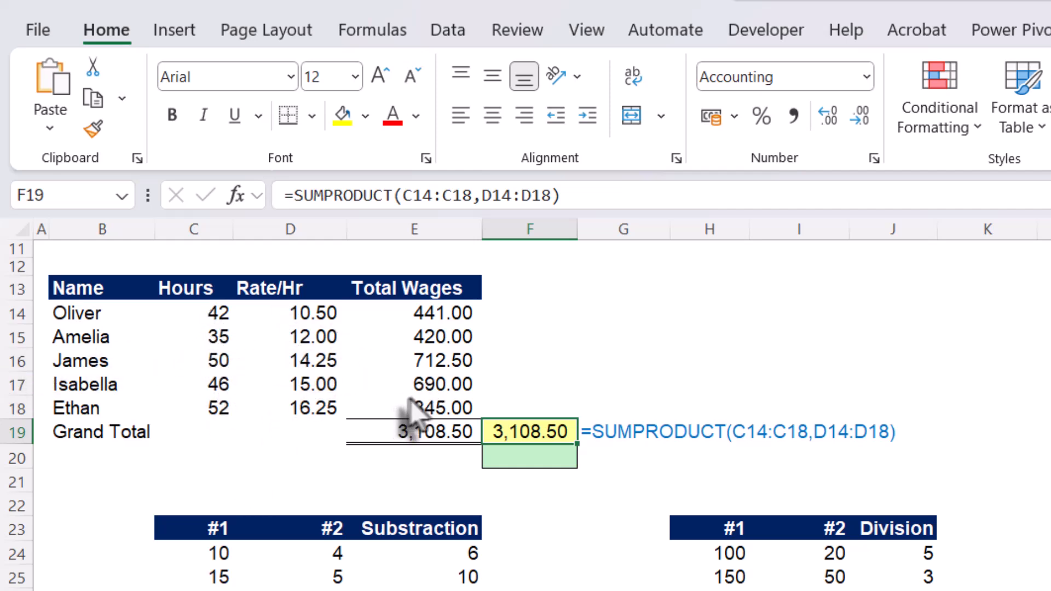
Step: Calculate the same wage total in the green cell F20 with =SUM(C14:C18*D14:D18)
{"action": "left_click", "coordinate": [529, 459]}
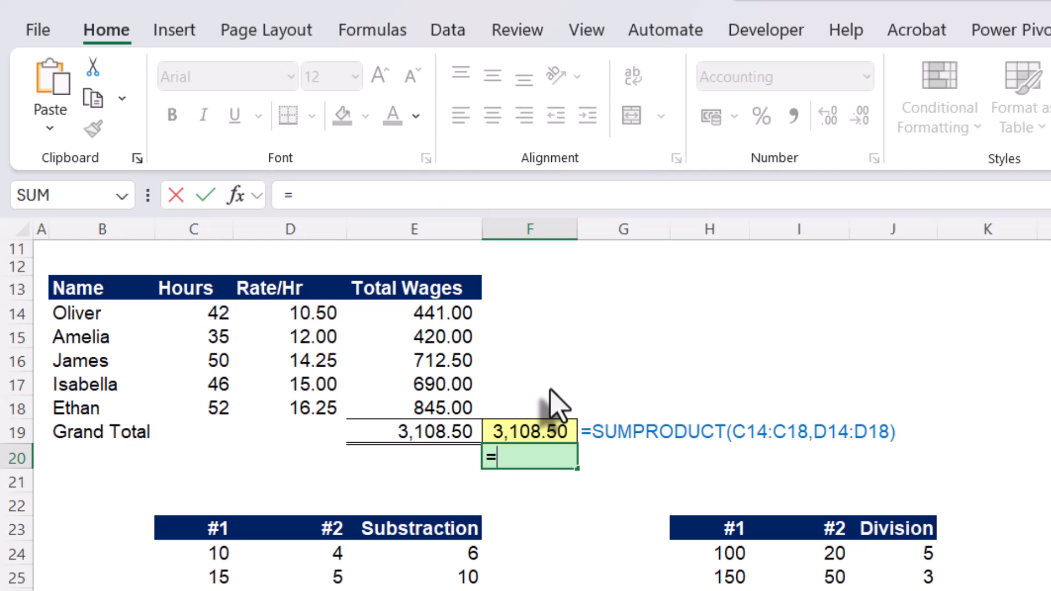
{"action": "type", "text": "sum"}
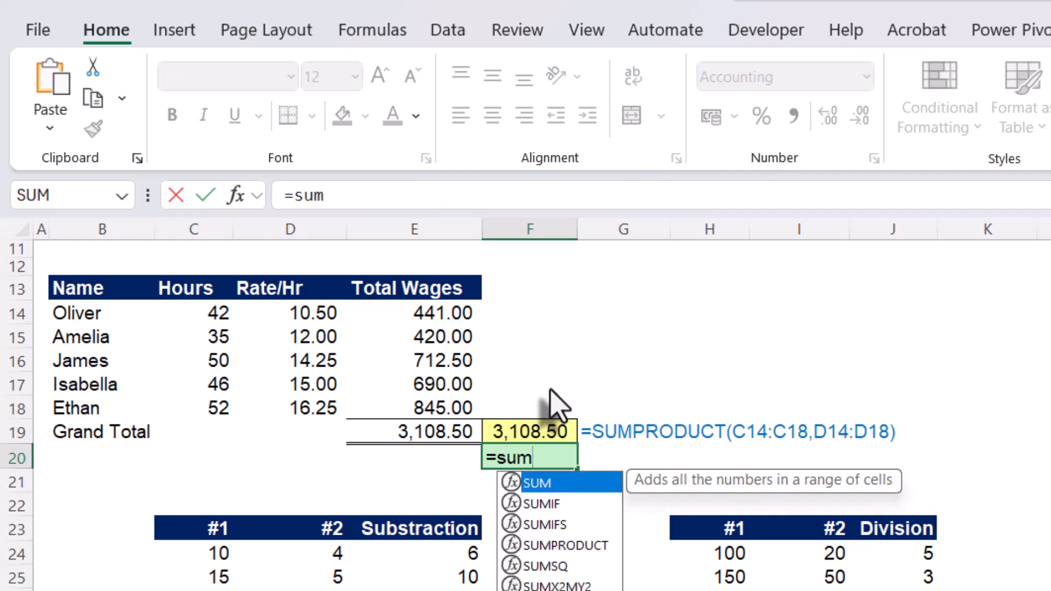
{"action": "key", "text": "Tab"}
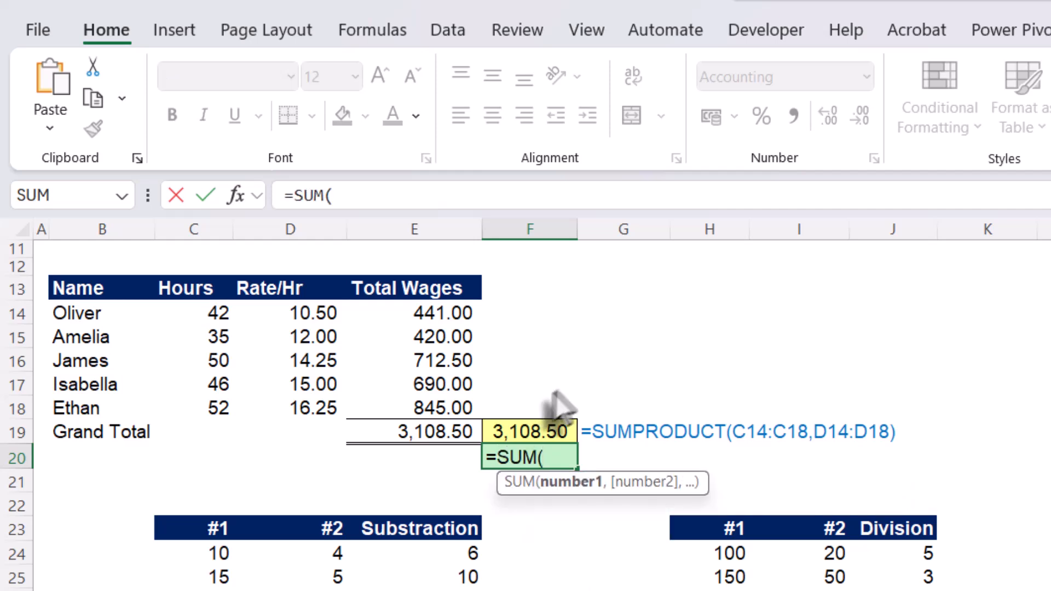
{"action": "left_click_drag", "start_coordinate": [217, 317], "coordinate": [197, 405]}
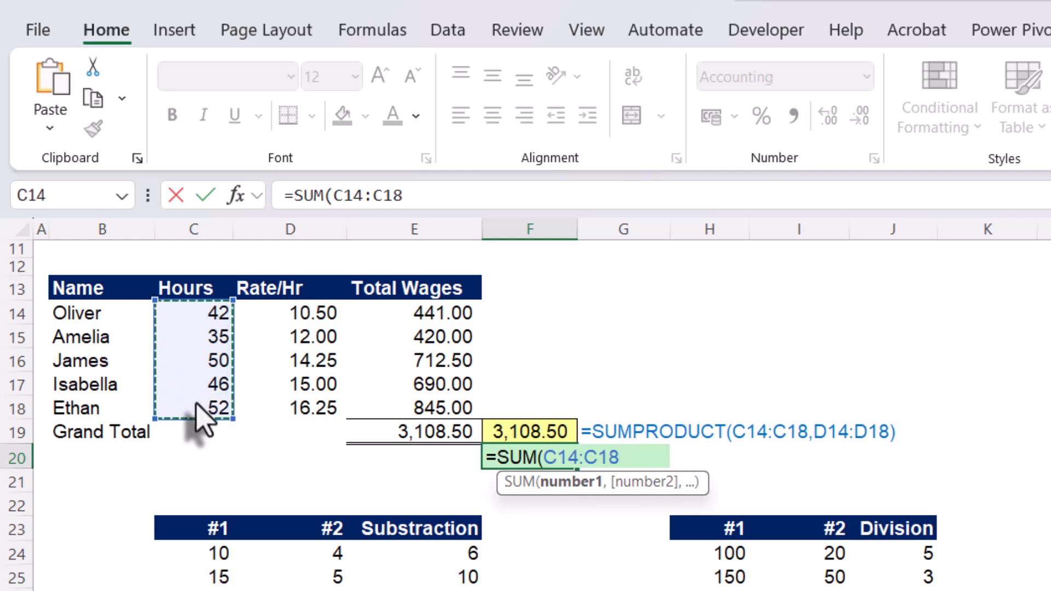
{"action": "type", "text": "*"}
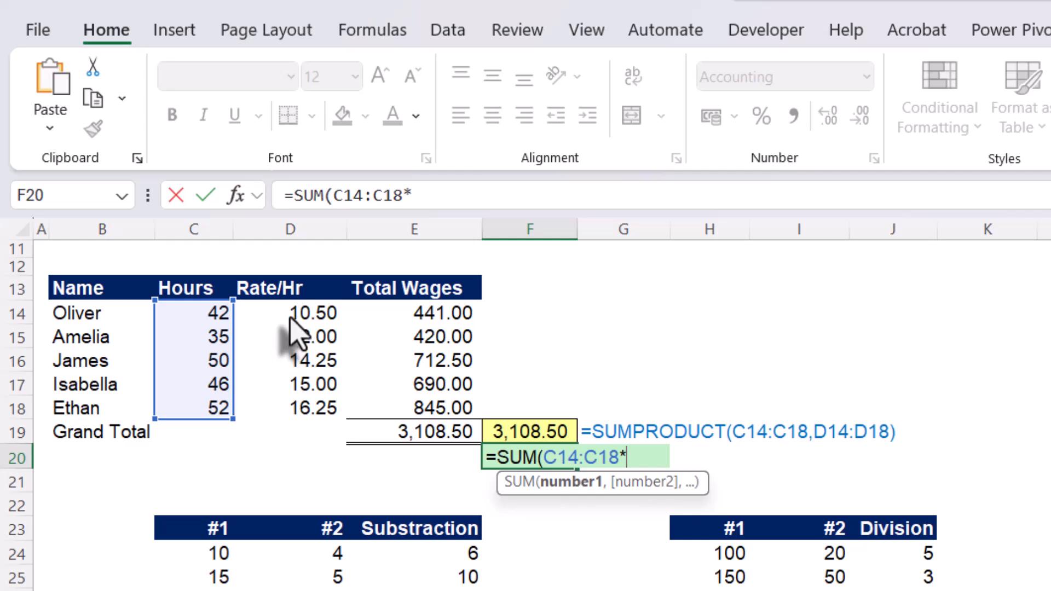
{"action": "left_click_drag", "start_coordinate": [282, 320], "coordinate": [294, 411]}
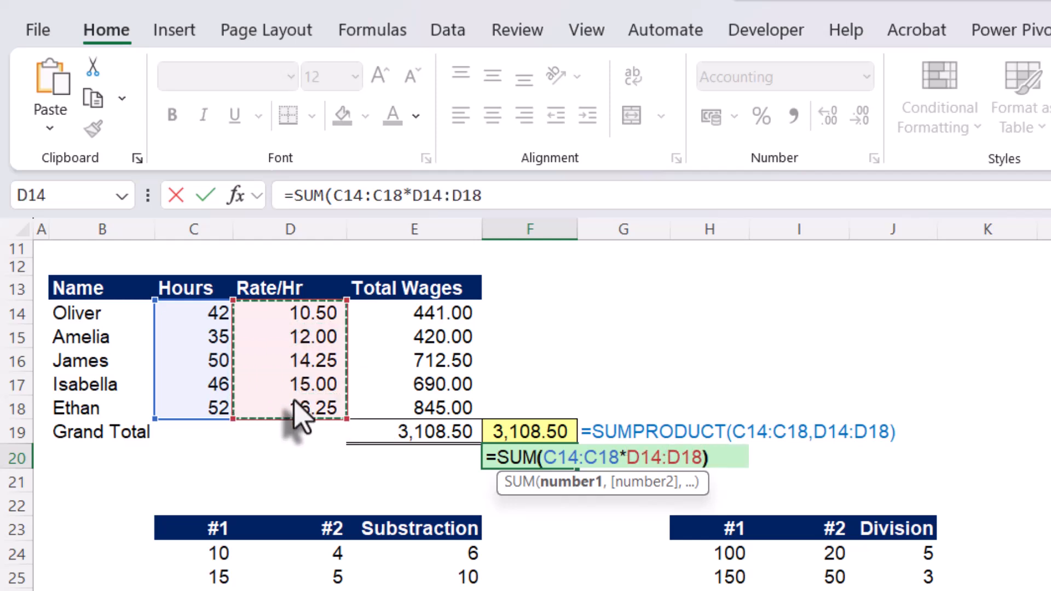
{"action": "type", "text": ")"}
{"action": "key", "text": "Return"}
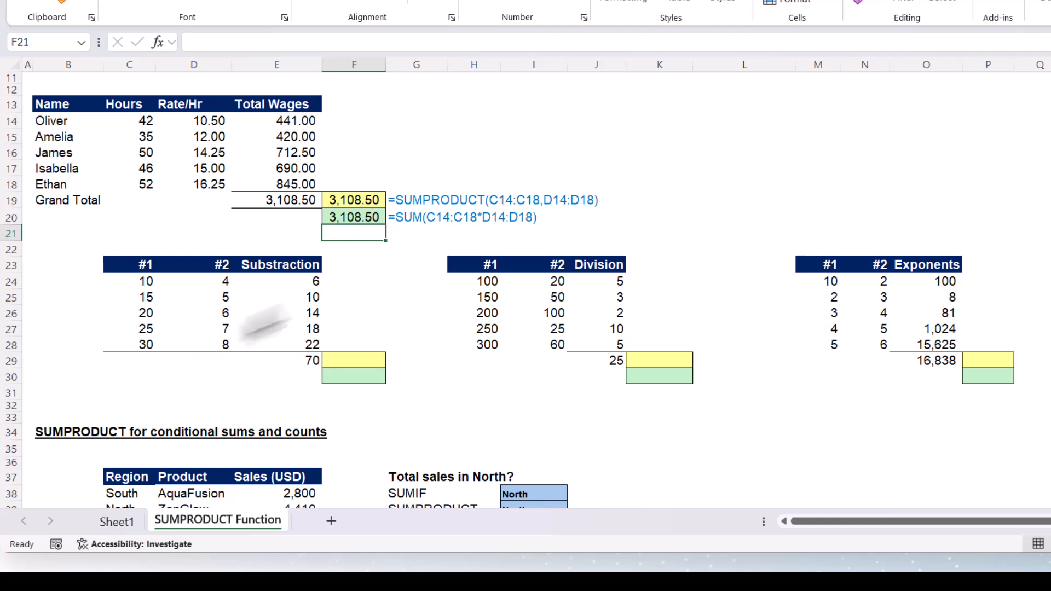
Step: Inspect the Substraction table's row formula in E24 and its total formula in E29
{"action": "double_click", "coordinate": [295, 283]}
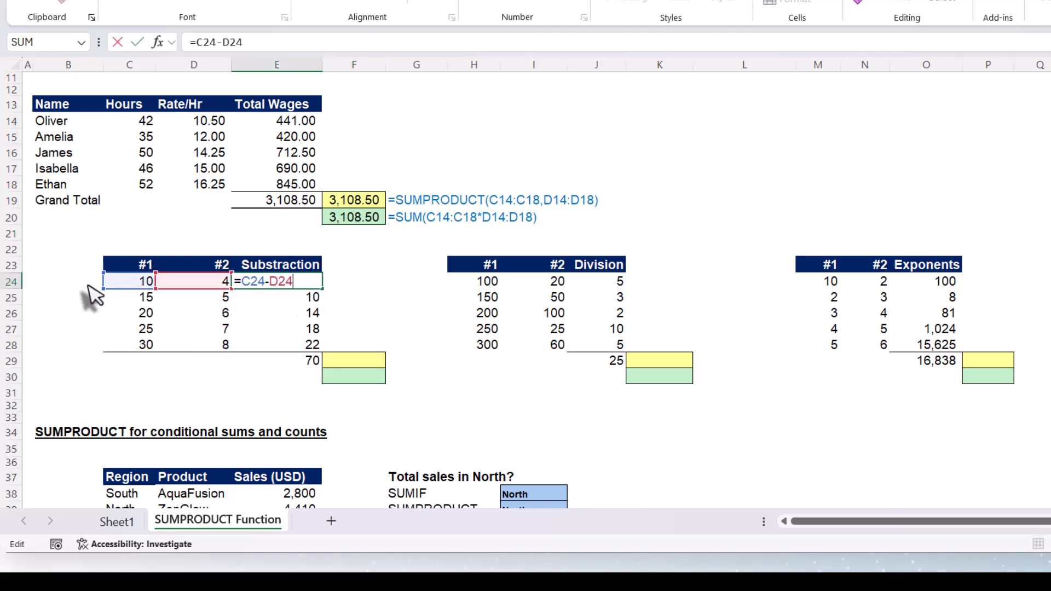
{"action": "key", "text": "Escape"}
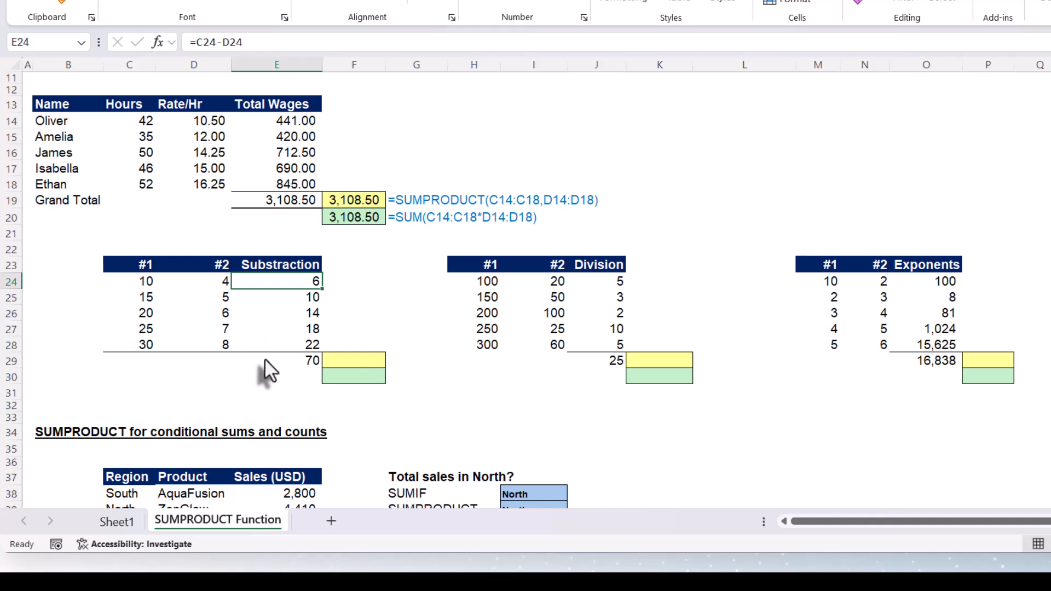
{"action": "left_click", "coordinate": [264, 360]}
{"action": "key", "text": "alt+equal"}
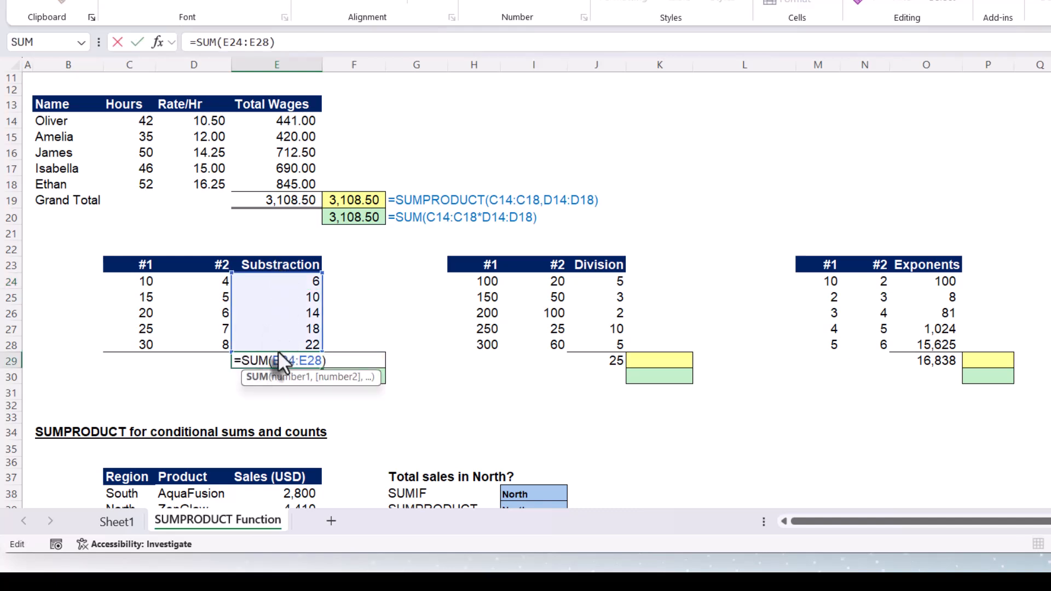
{"action": "key", "text": "ctrl+Return"}
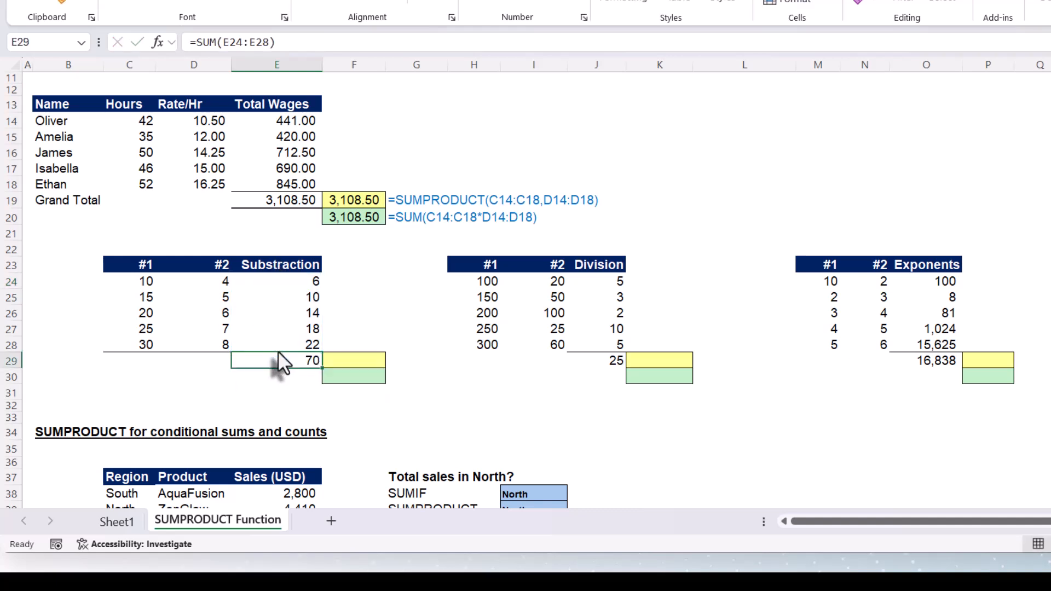
Step: Calculate the Substraction table's total in the yellow cell F29 with =SUMPRODUCT(C24:C28-D24:D28)
{"action": "left_click", "coordinate": [345, 363]}
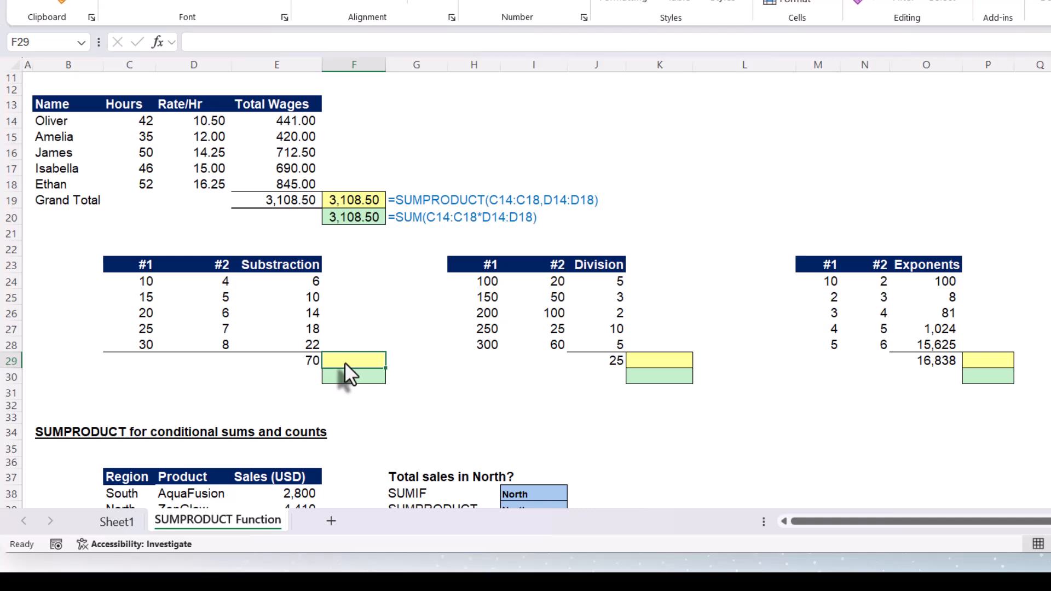
{"action": "type", "text": "="}
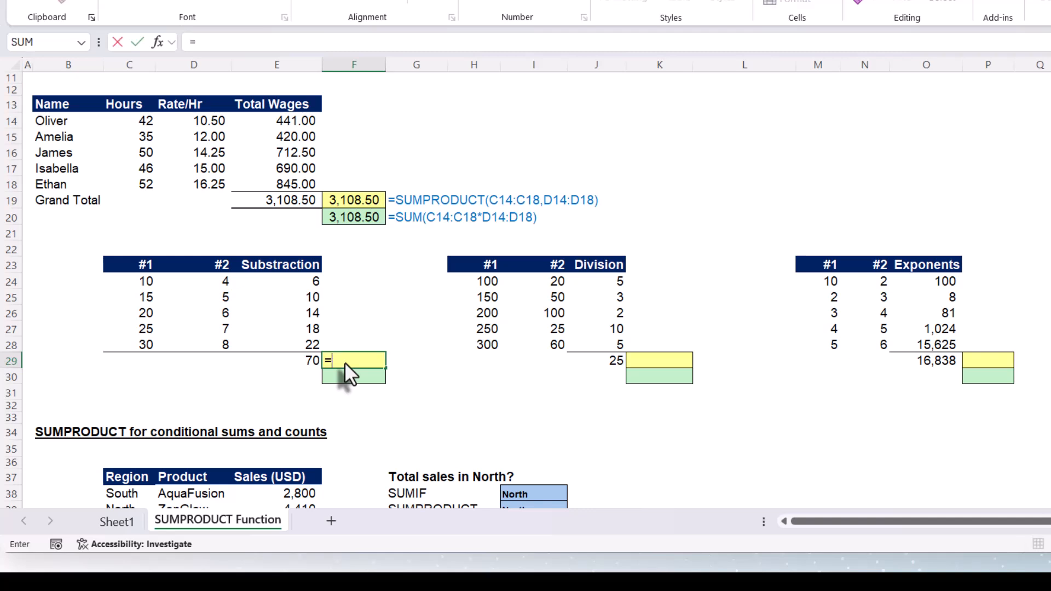
{"action": "type", "text": "sump"}
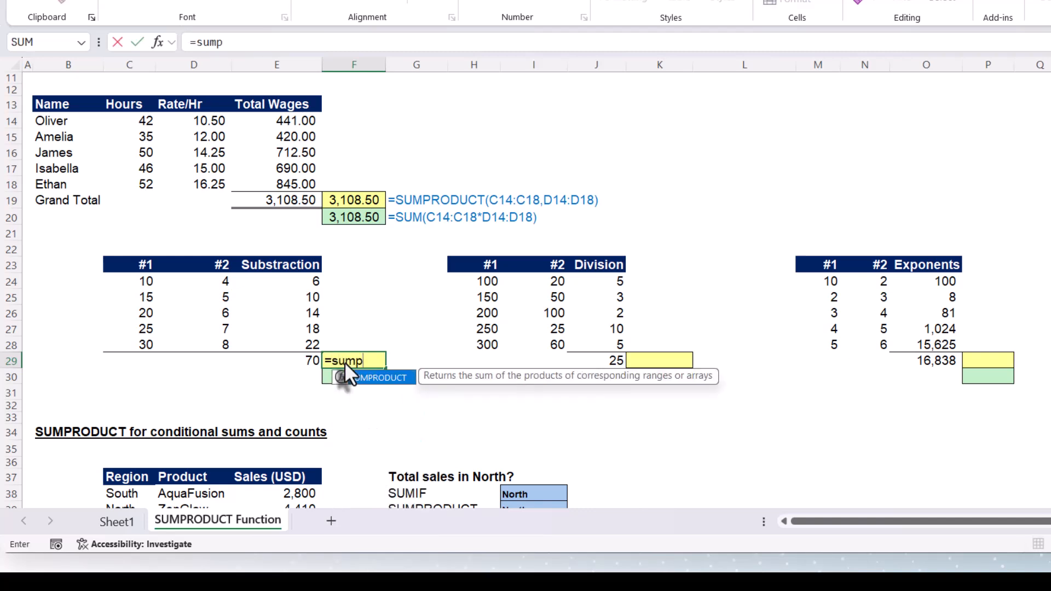
{"action": "key", "text": "Tab"}
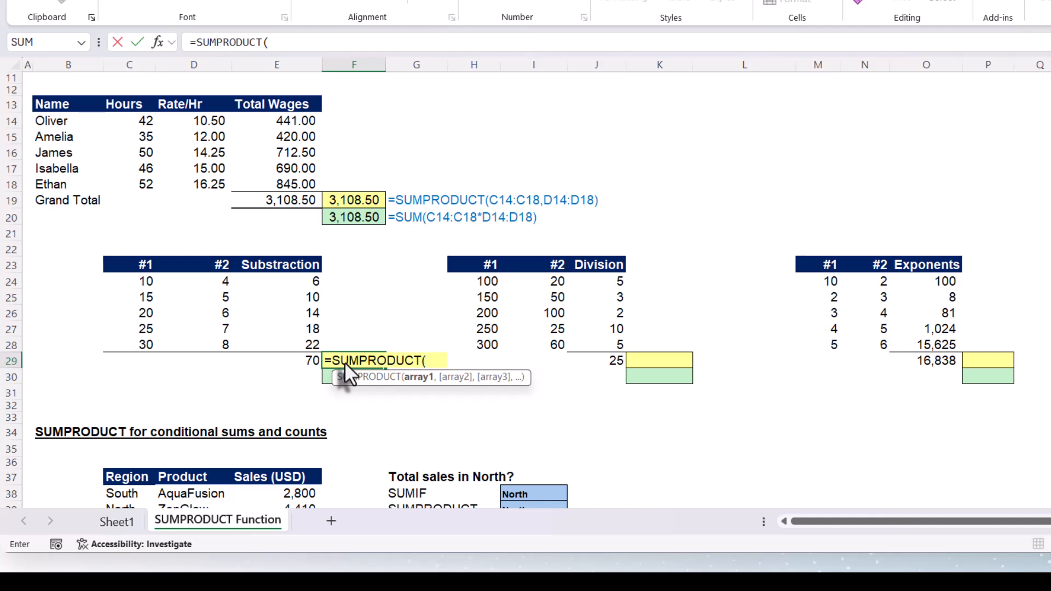
{"action": "left_click_drag", "start_coordinate": [145, 286], "coordinate": [136, 341]}
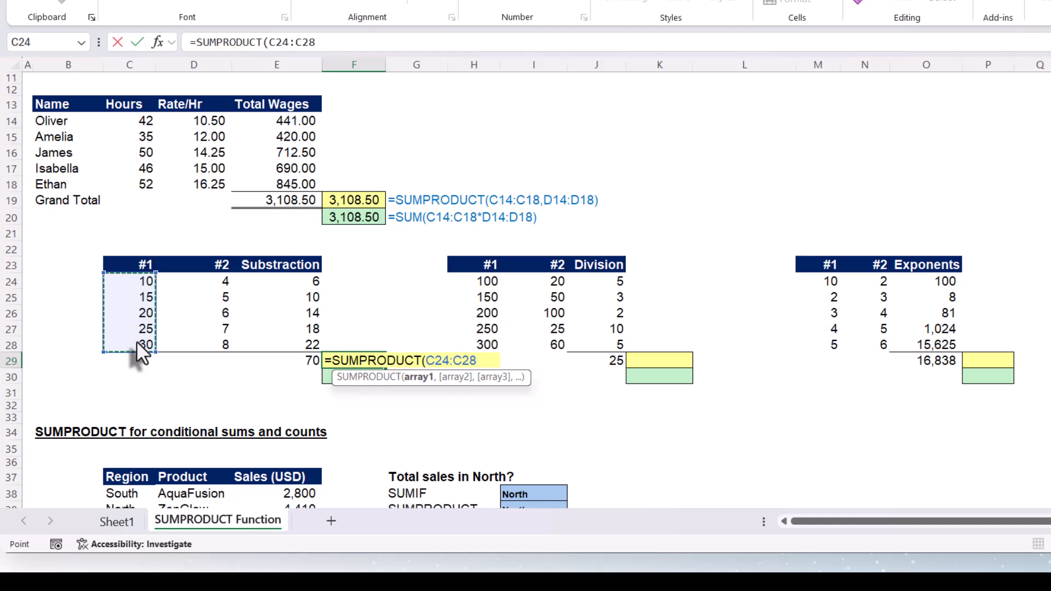
{"action": "type", "text": "-"}
{"action": "left_click_drag", "start_coordinate": [194, 286], "coordinate": [196, 344]}
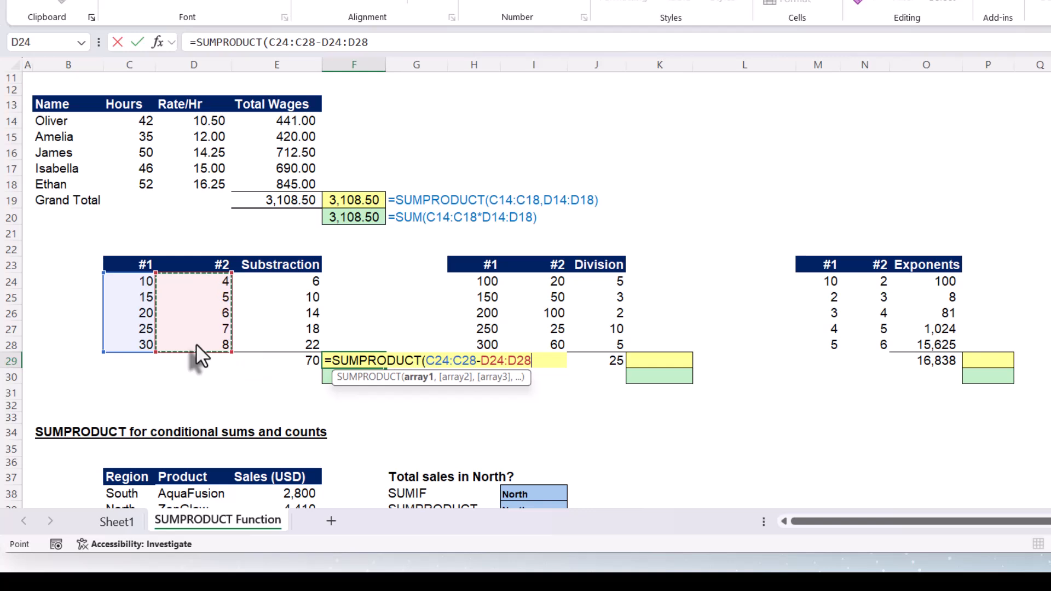
{"action": "type", "text": ")"}
{"action": "key", "text": "Return"}
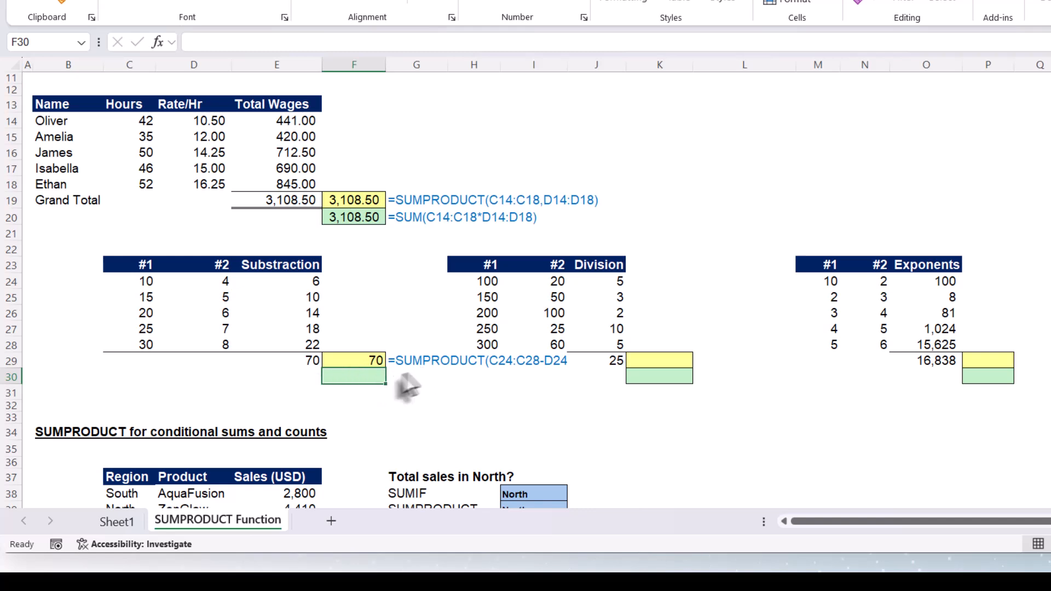
Step: Calculate the same subtraction total in the green cell F30 with =SUM(C24:C28-D24:D28)
{"action": "type", "text": "="}
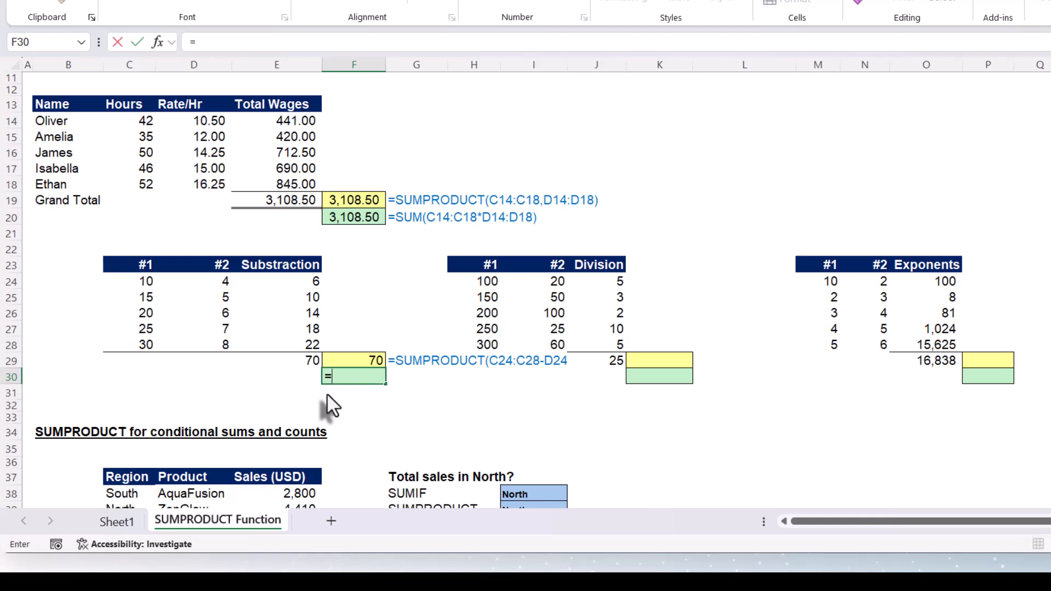
{"action": "type", "text": "sum"}
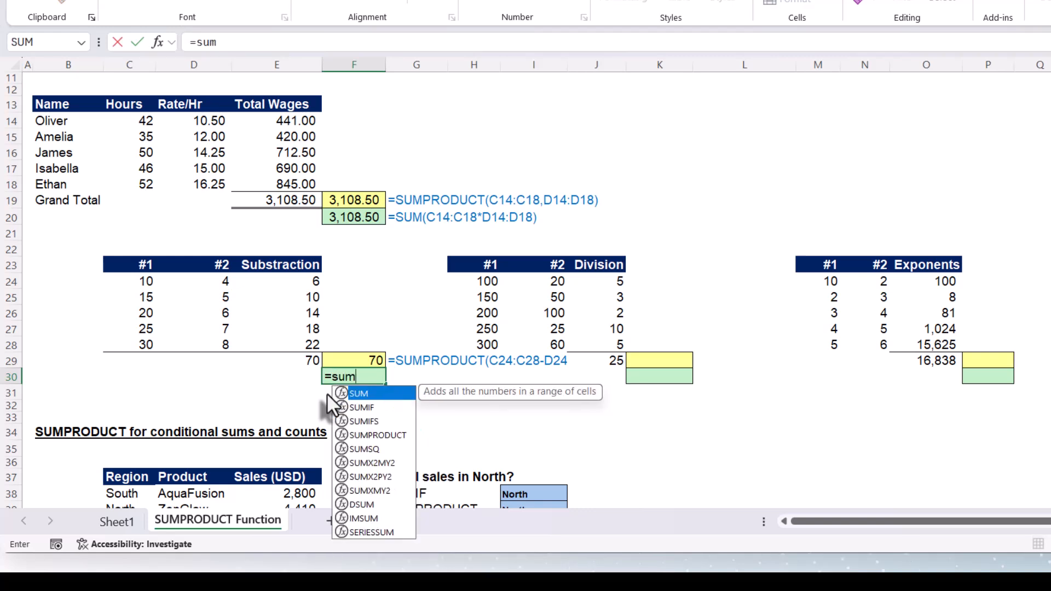
{"action": "type", "text": "("}
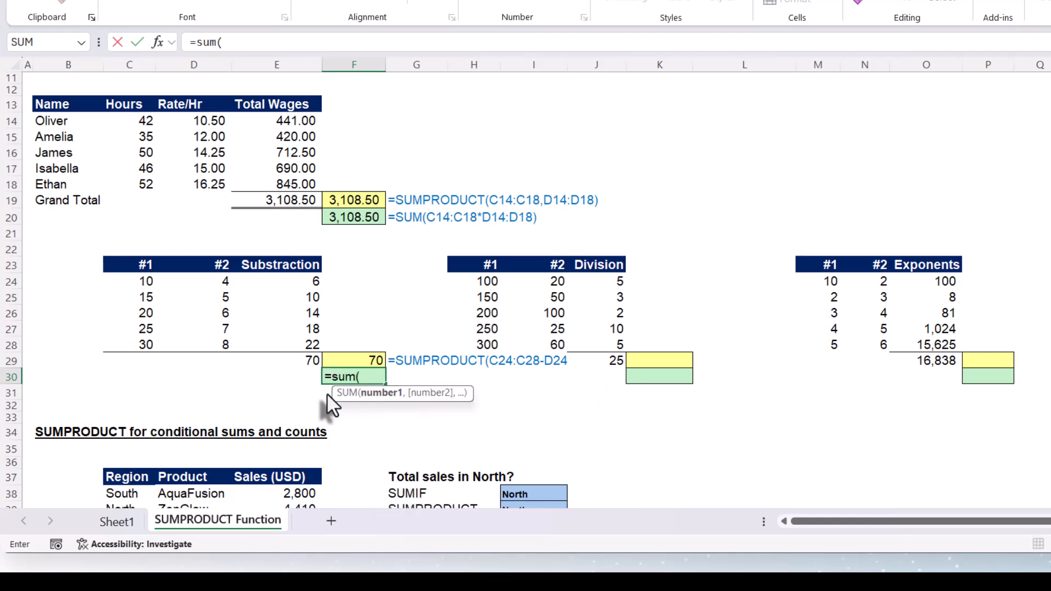
{"action": "left_click_drag", "start_coordinate": [132, 281], "coordinate": [126, 341]}
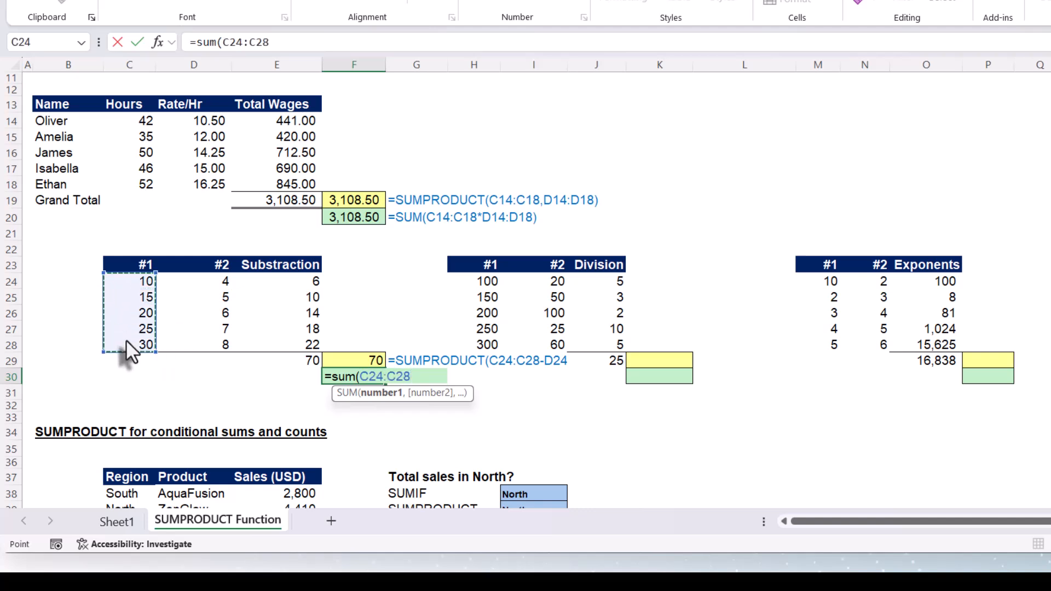
{"action": "type", "text": "-"}
{"action": "left_click_drag", "start_coordinate": [197, 281], "coordinate": [194, 340]}
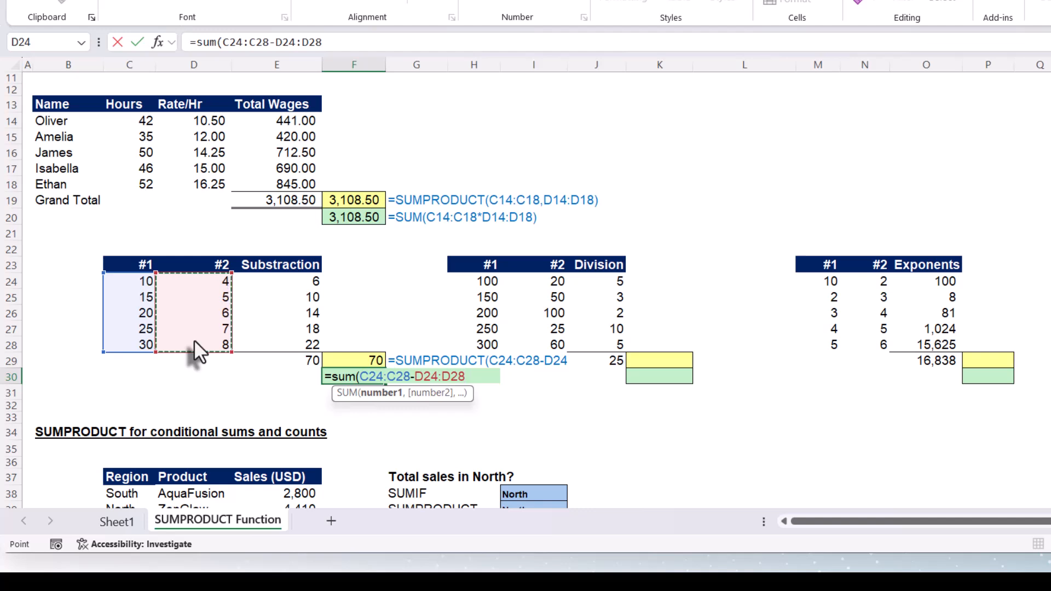
{"action": "type", "text": ")"}
{"action": "key", "text": "Return"}
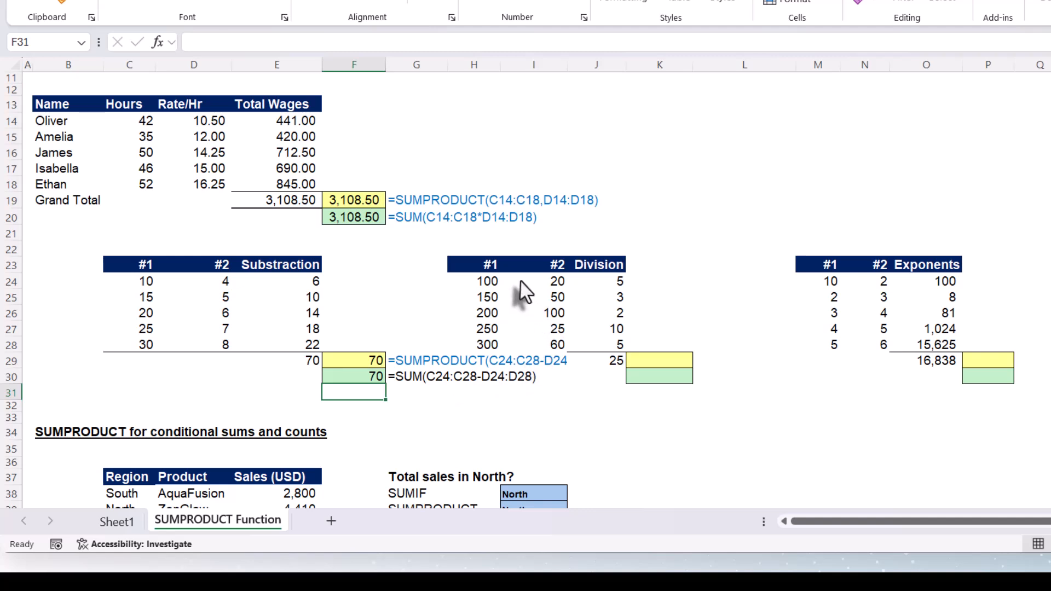
Step: Inspect the Division table's row formula in J24 and its total formula in J29
{"action": "left_click", "coordinate": [596, 283]}
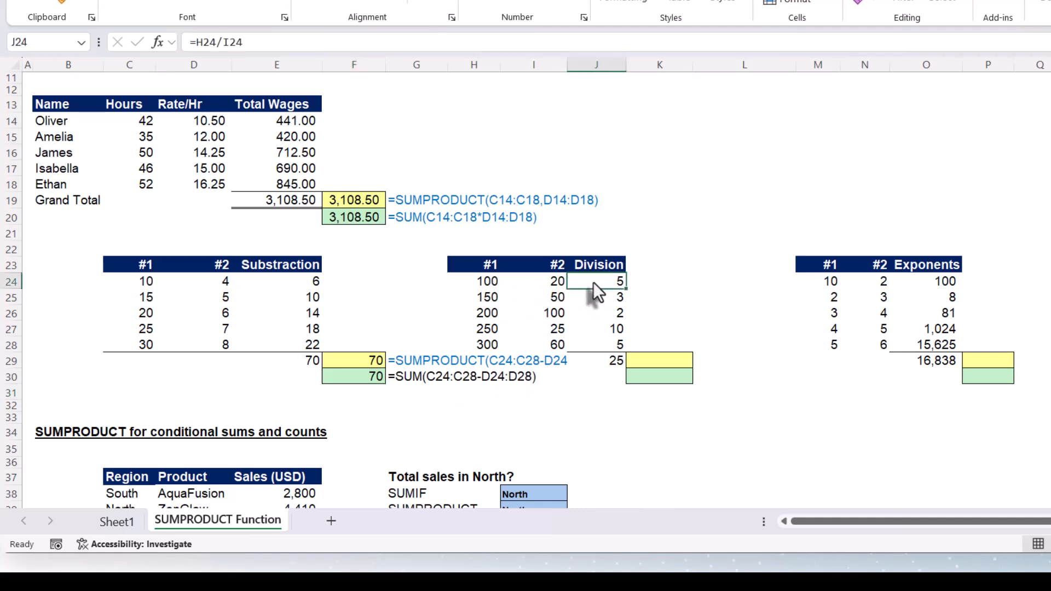
{"action": "double_click", "coordinate": [593, 283]}
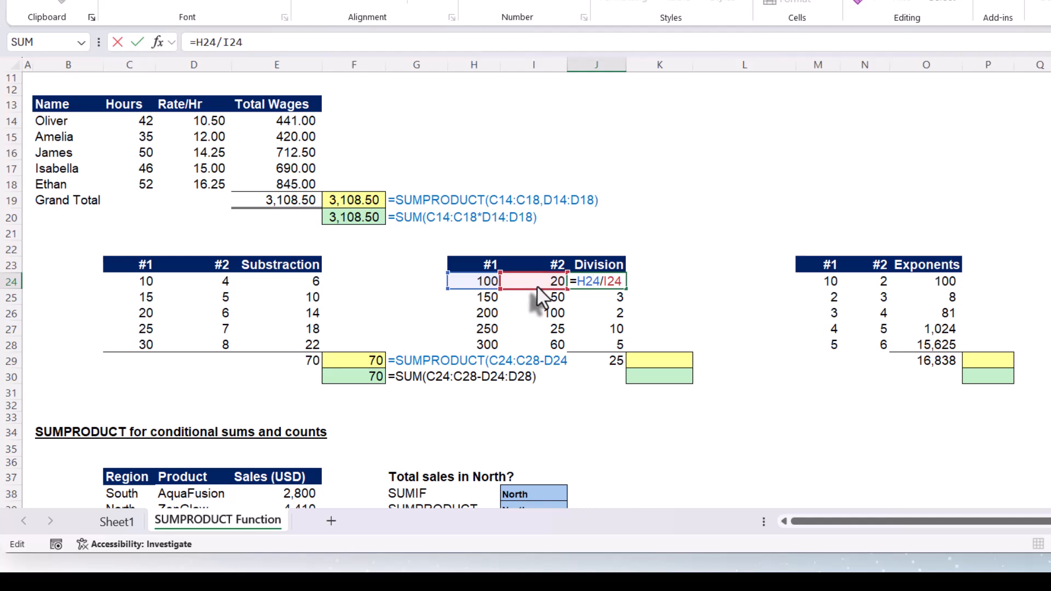
{"action": "key", "text": "Escape"}
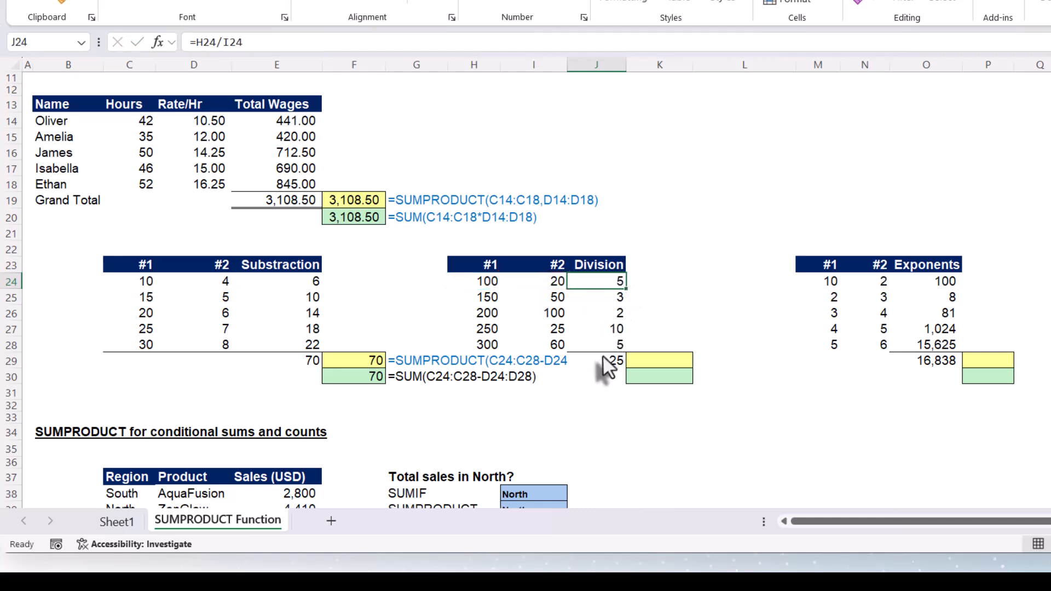
{"action": "double_click", "coordinate": [602, 360]}
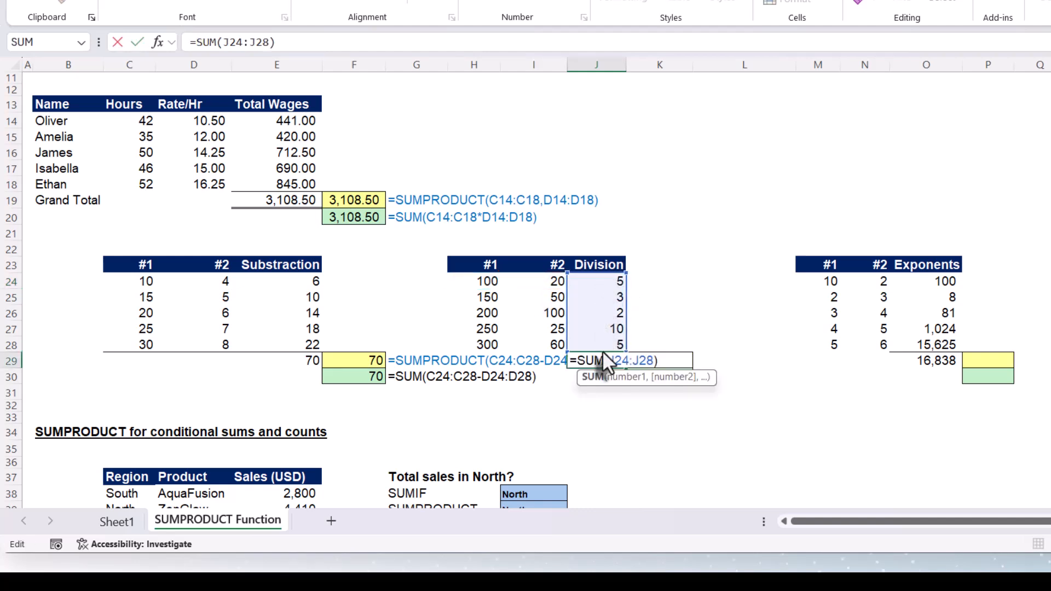
{"action": "key", "text": "Escape"}
Step: Calculate the Division table's total in the yellow cell K29 with =SUMPRODUCT(H24:H28/I24:I28)
{"action": "left_click", "coordinate": [664, 366]}
{"action": "type", "text": "="}
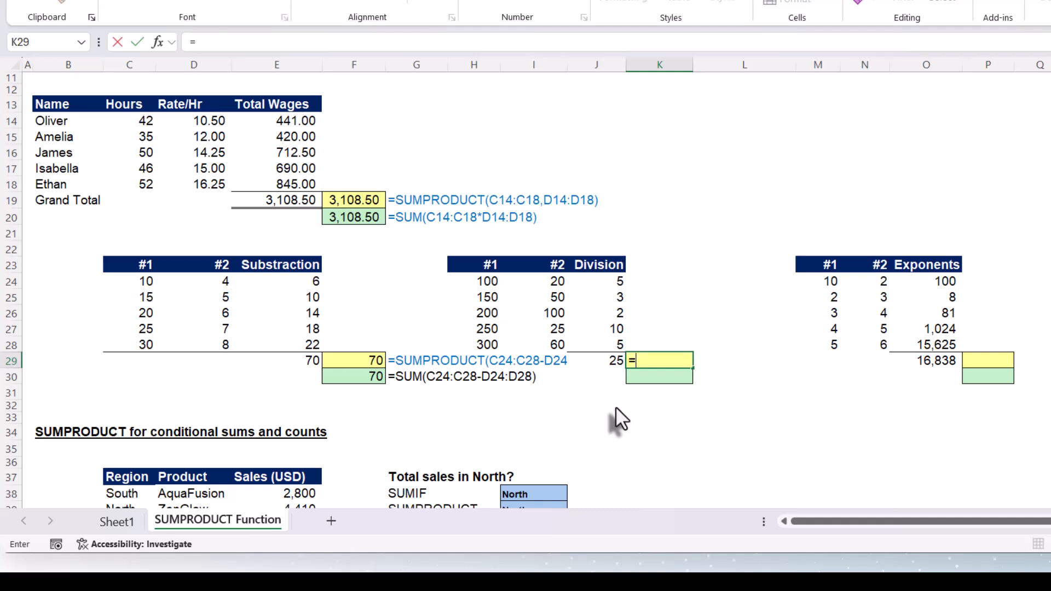
{"action": "type", "text": "sum"}
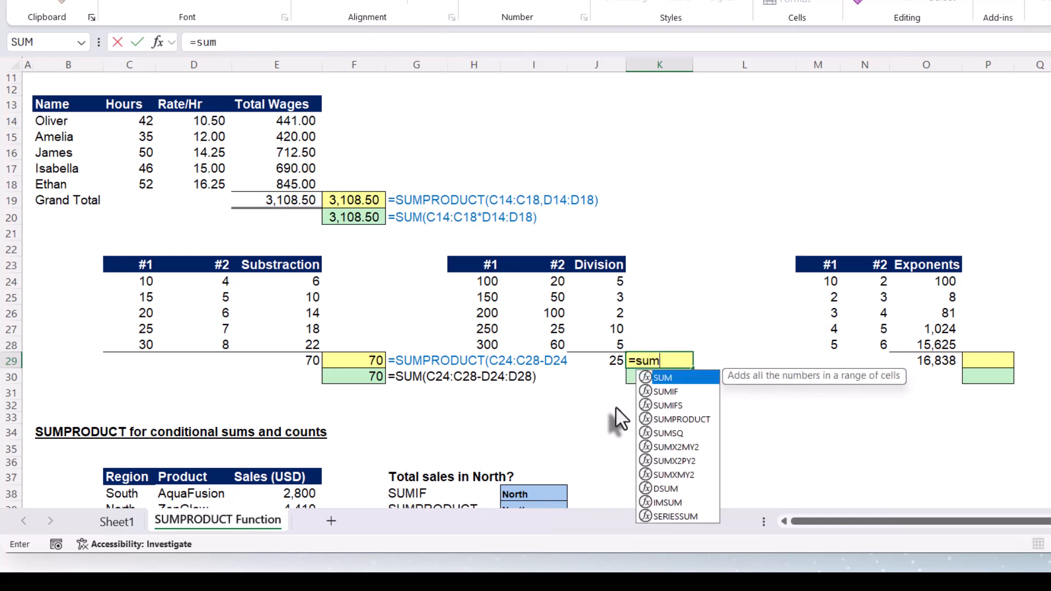
{"action": "type", "text": "p"}
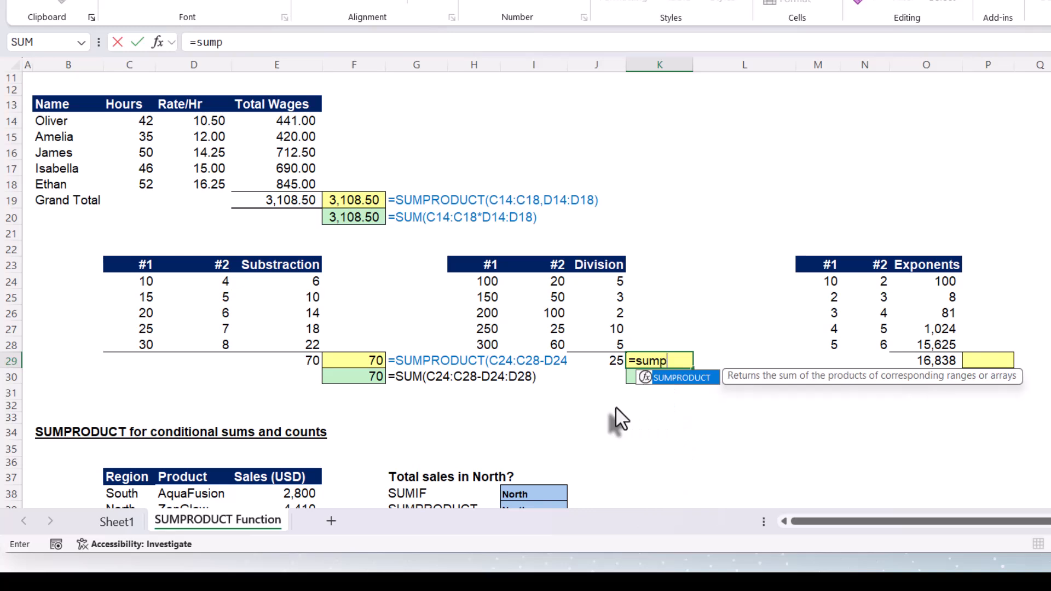
{"action": "key", "text": "Tab"}
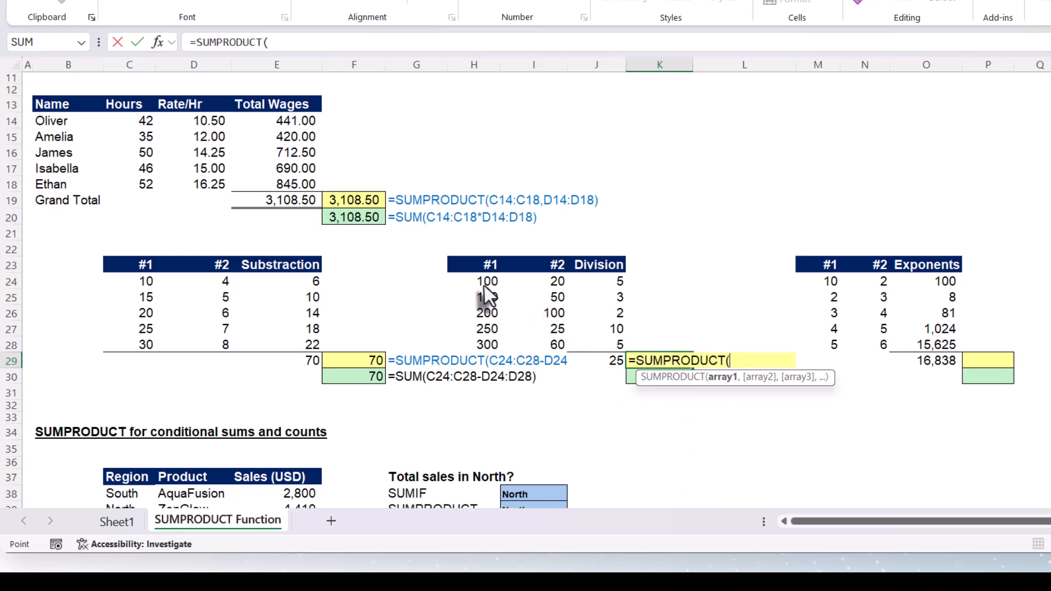
{"action": "left_click_drag", "start_coordinate": [483, 284], "coordinate": [482, 341]}
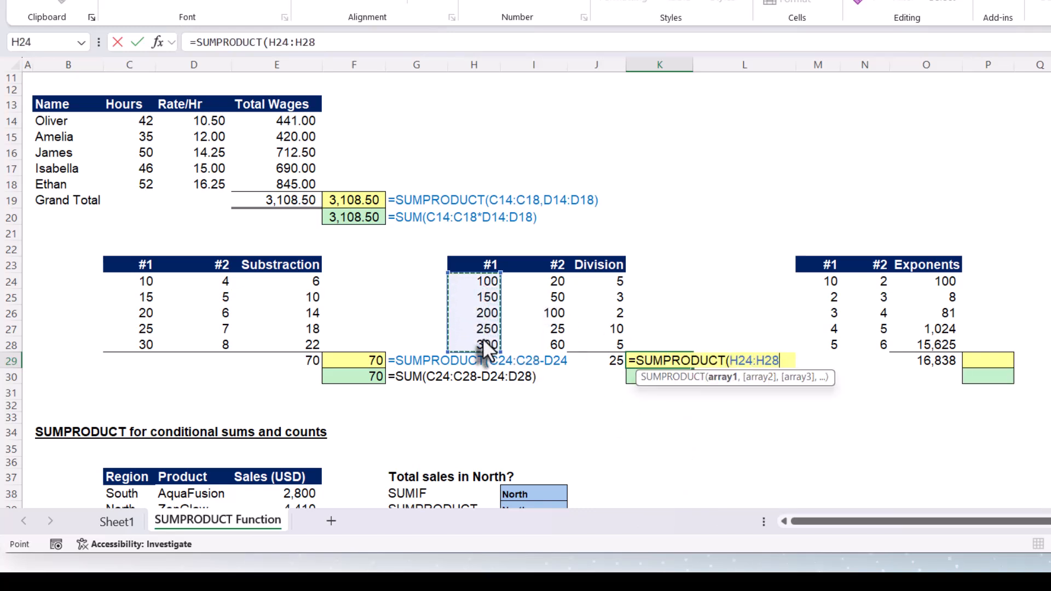
{"action": "type", "text": "/"}
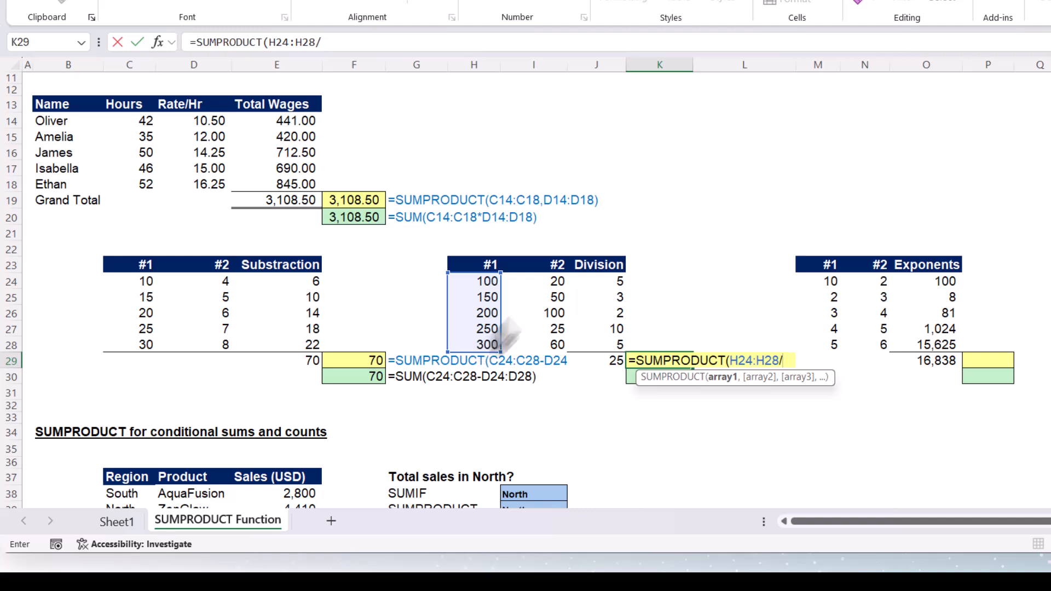
{"action": "left_click_drag", "start_coordinate": [528, 283], "coordinate": [527, 339]}
{"action": "type", "text": ")"}
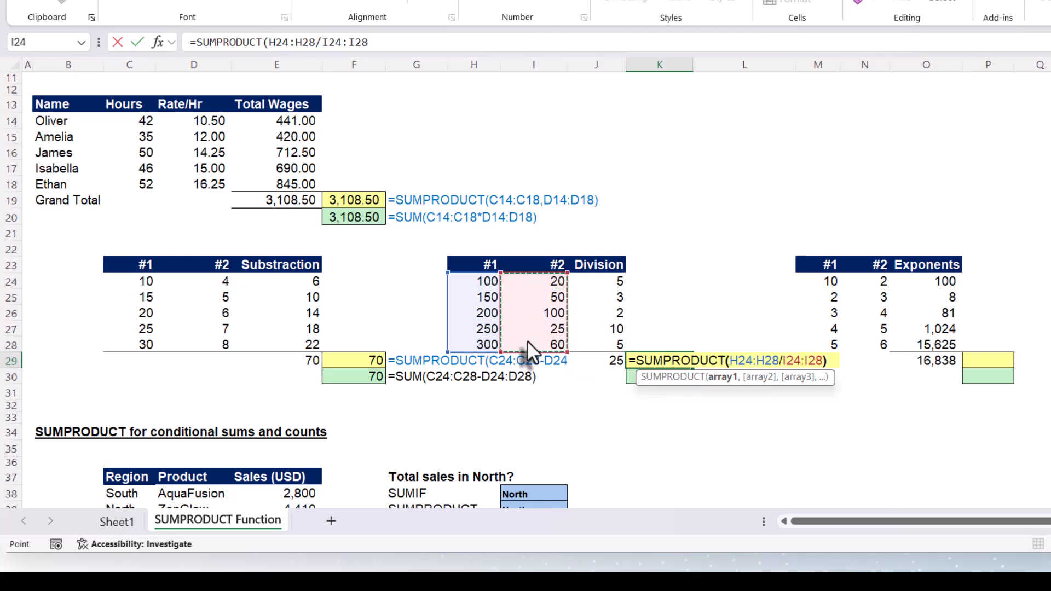
{"action": "key", "text": "Return"}
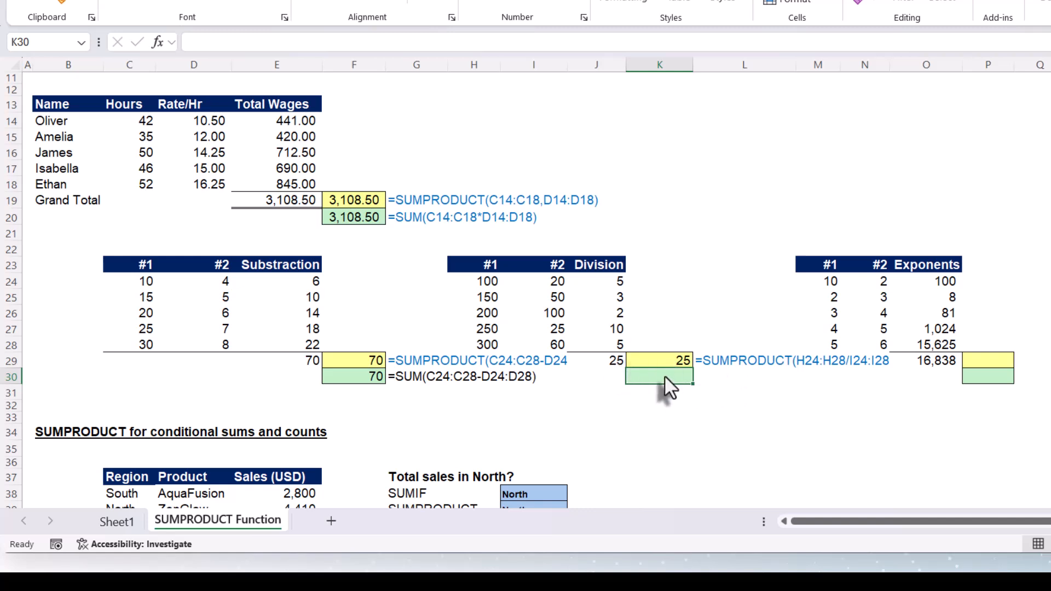
Step: Calculate the same division total in the green cell K30 with =SUM(H24:H28/I24:I28)
{"action": "type", "text": "=sum"}
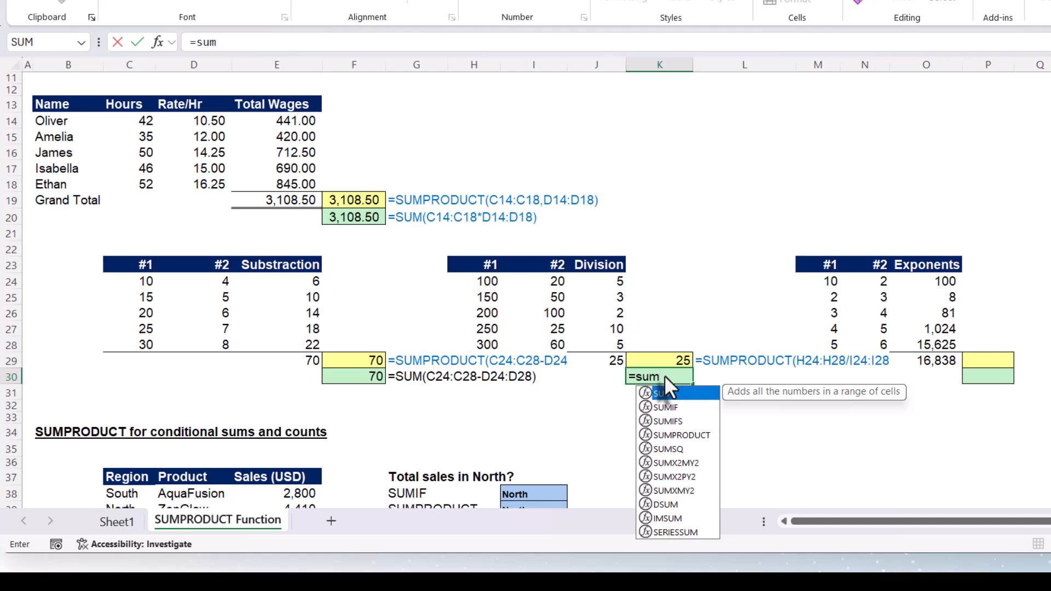
{"action": "type", "text": "("}
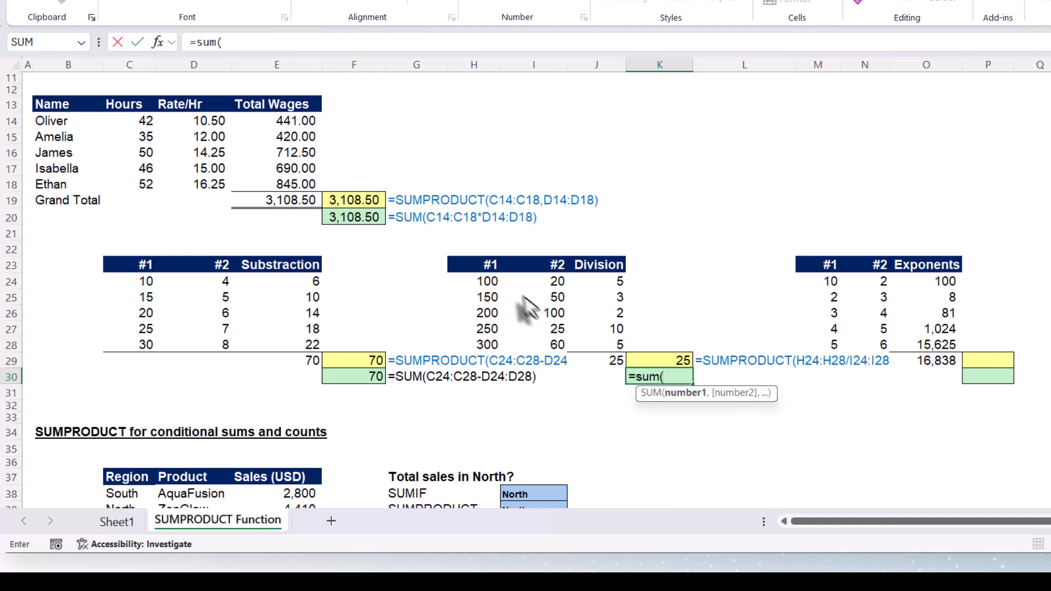
{"action": "left_click_drag", "start_coordinate": [484, 281], "coordinate": [482, 350]}
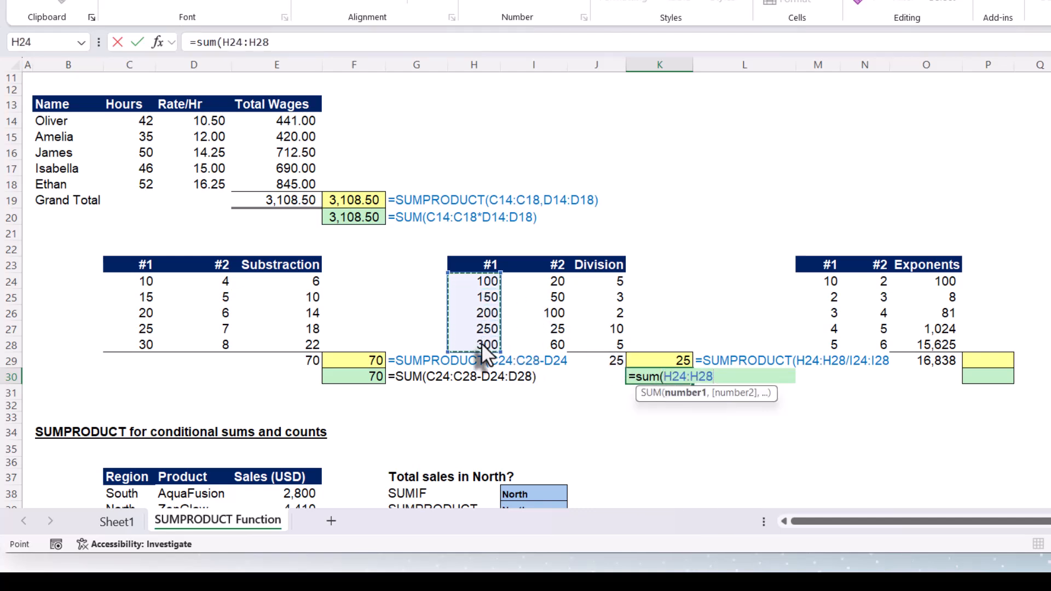
{"action": "type", "text": "/"}
{"action": "left_click_drag", "start_coordinate": [570, 279], "coordinate": [532, 343]}
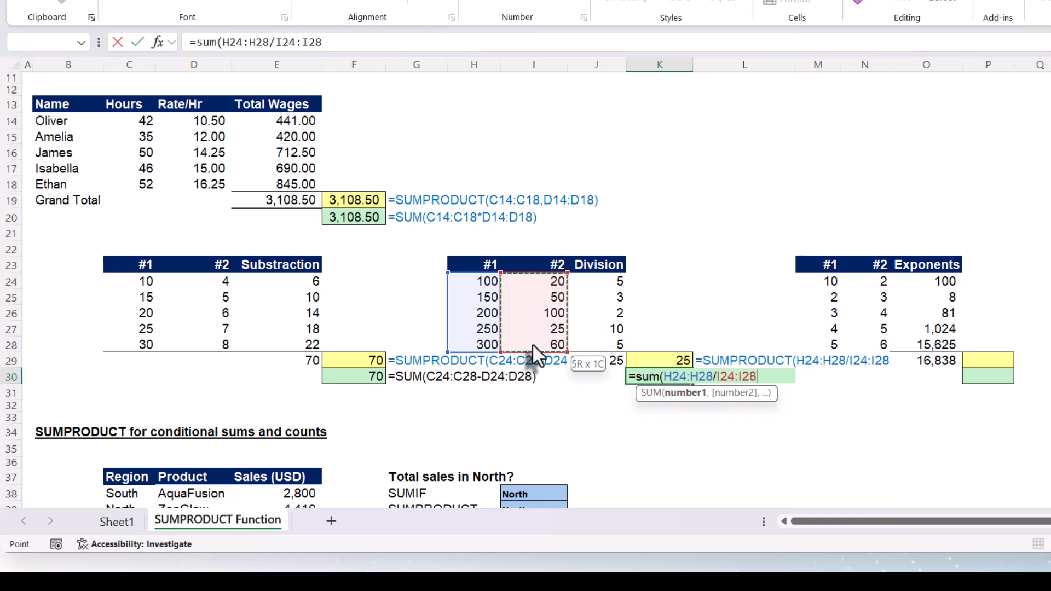
{"action": "type", "text": ")"}
{"action": "key", "text": "Return"}
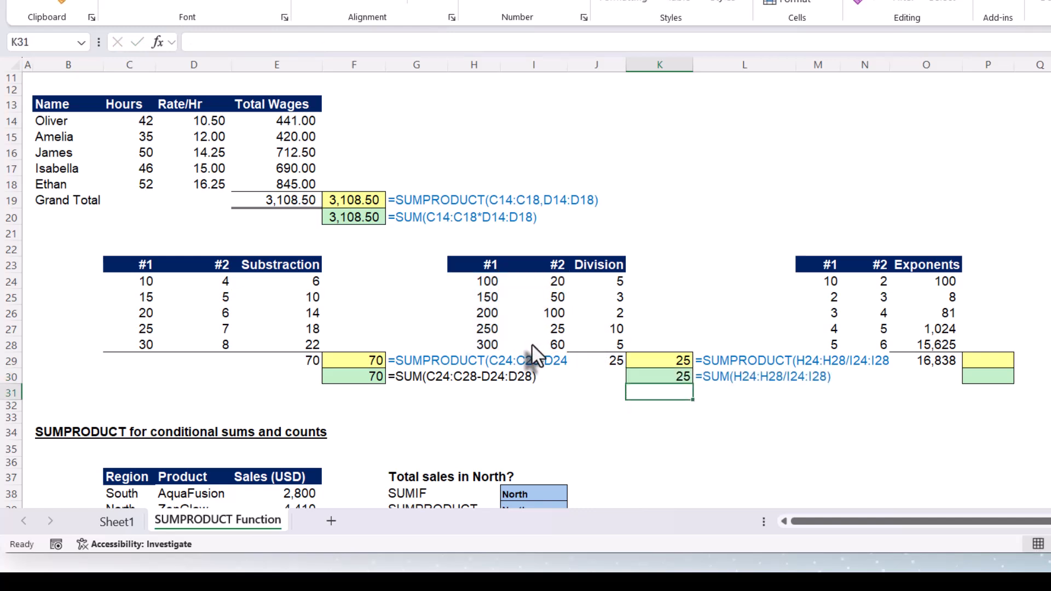
Step: Inspect the Exponents table's first row, checking the inputs in M24 and N24 and the formula in O24
{"action": "left_click", "coordinate": [873, 287]}
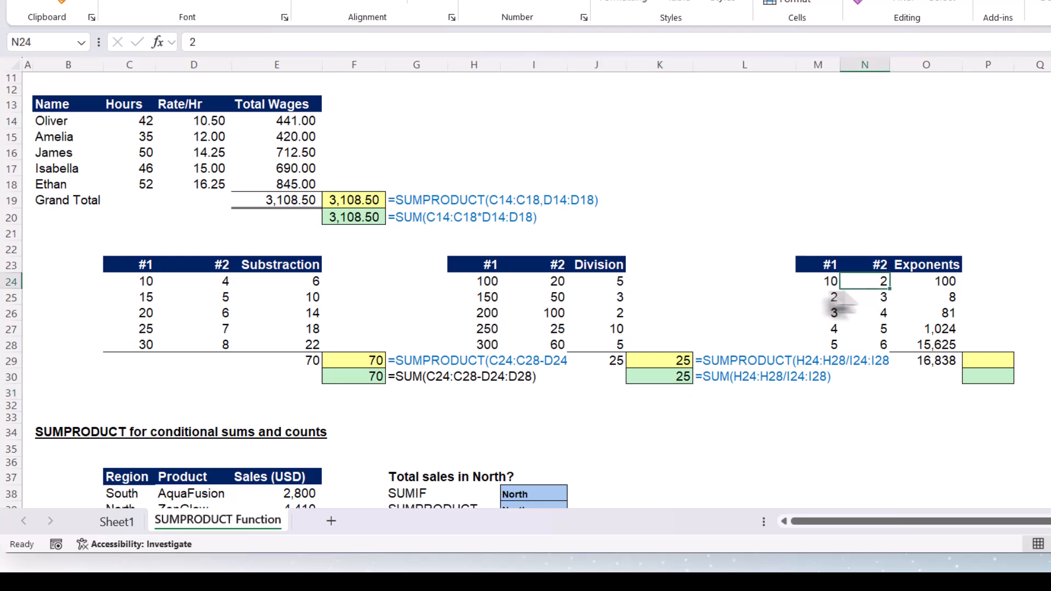
{"action": "left_click", "coordinate": [821, 287]}
{"action": "left_click", "coordinate": [878, 288]}
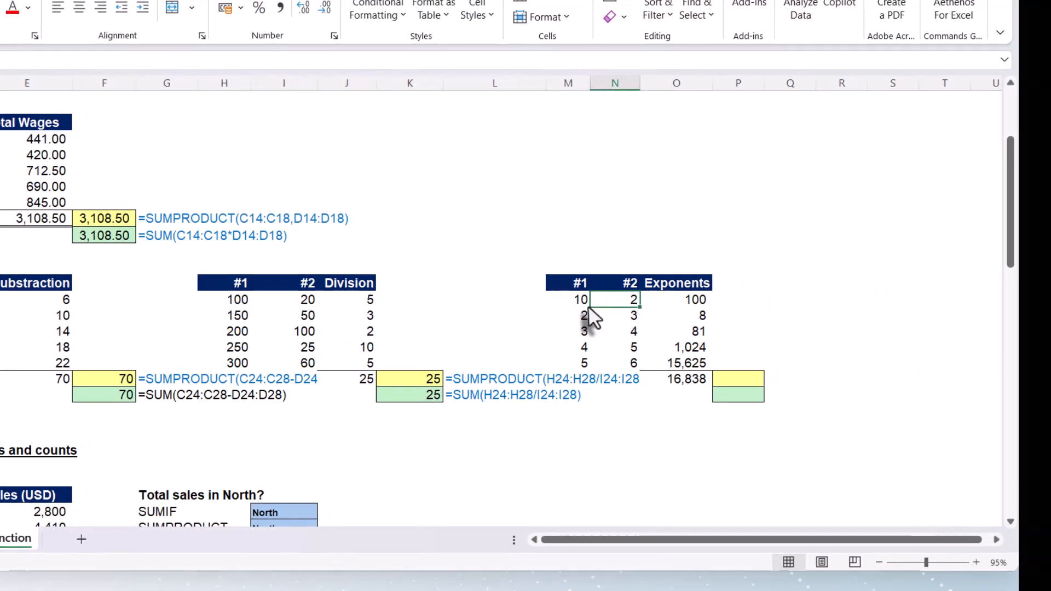
{"action": "left_click", "coordinate": [678, 301]}
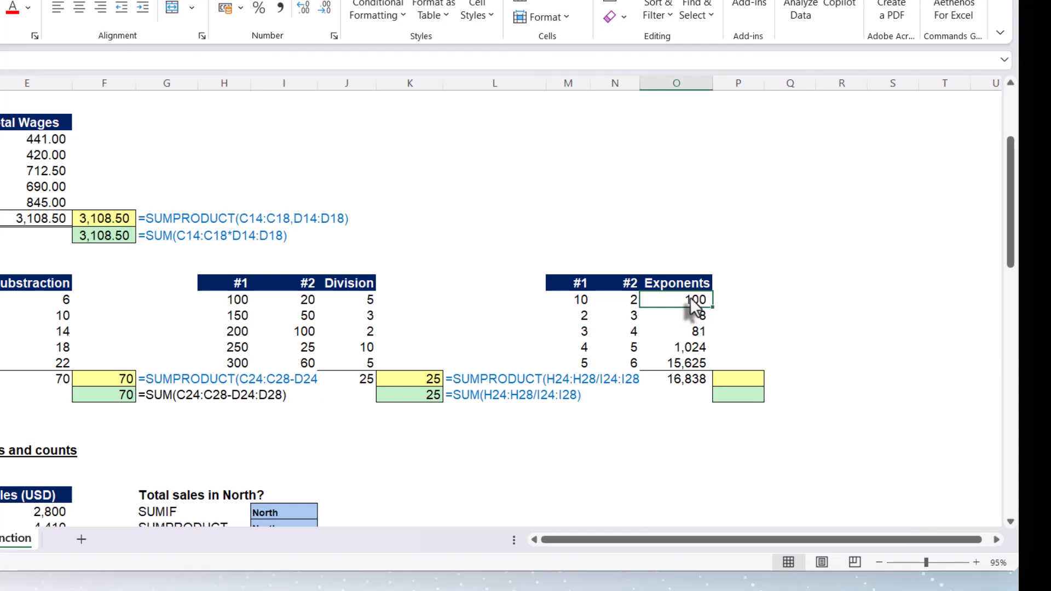
{"action": "double_click", "coordinate": [695, 300]}
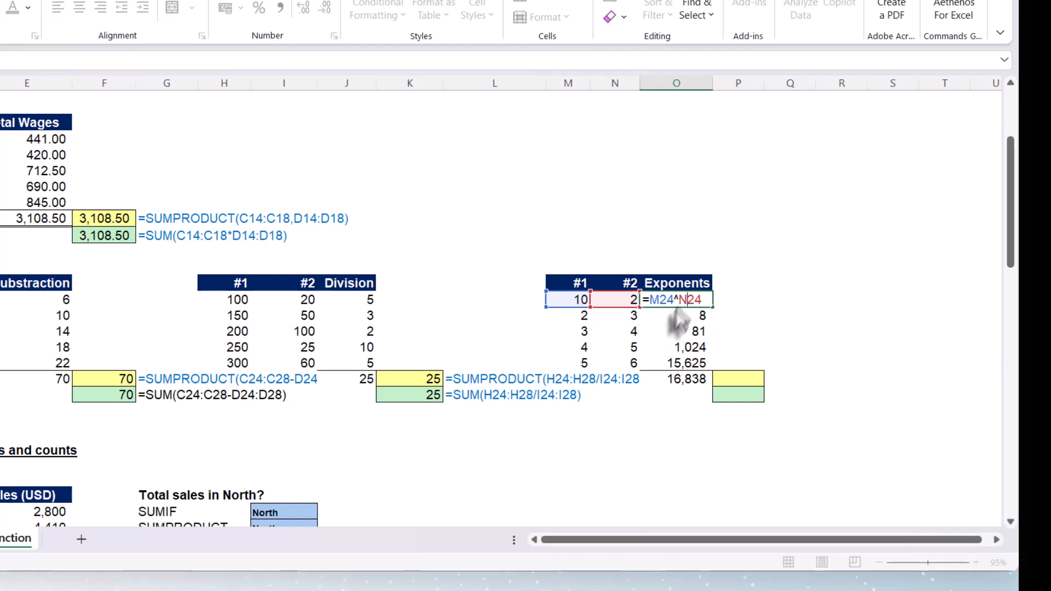
{"action": "key", "text": "Return"}
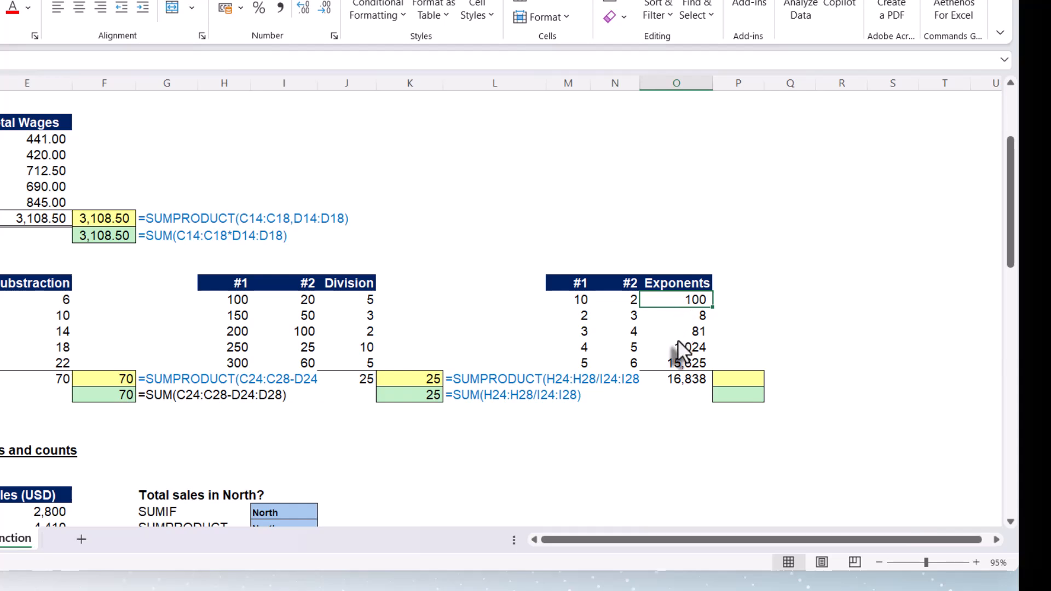
Step: Inspect the Exponents table's row formula in O27 and its total formula in O29
{"action": "left_click", "coordinate": [680, 348]}
{"action": "double_click", "coordinate": [678, 350]}
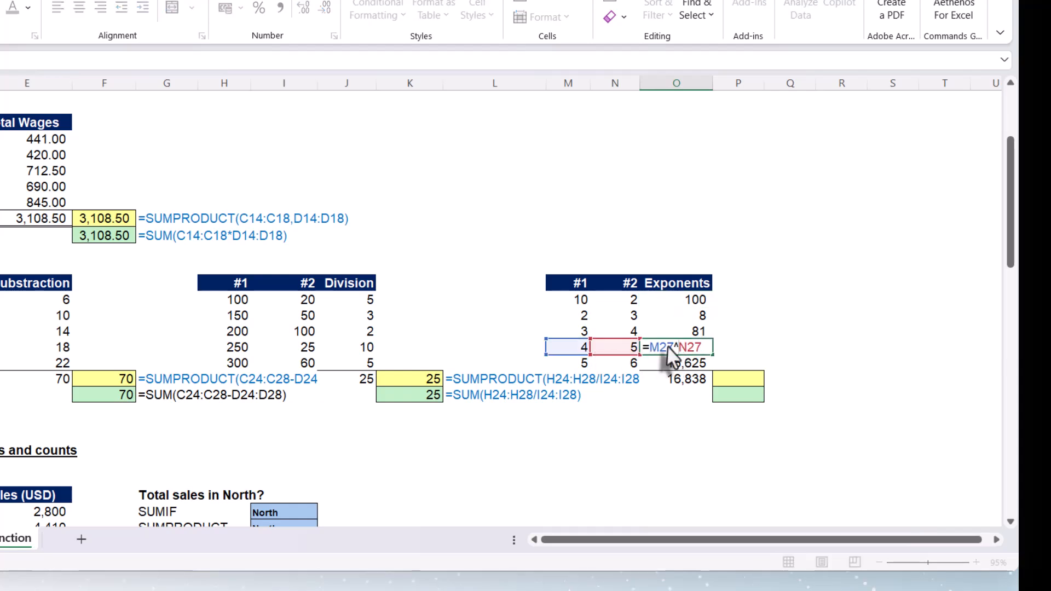
{"action": "key", "text": "Escape"}
{"action": "double_click", "coordinate": [673, 382]}
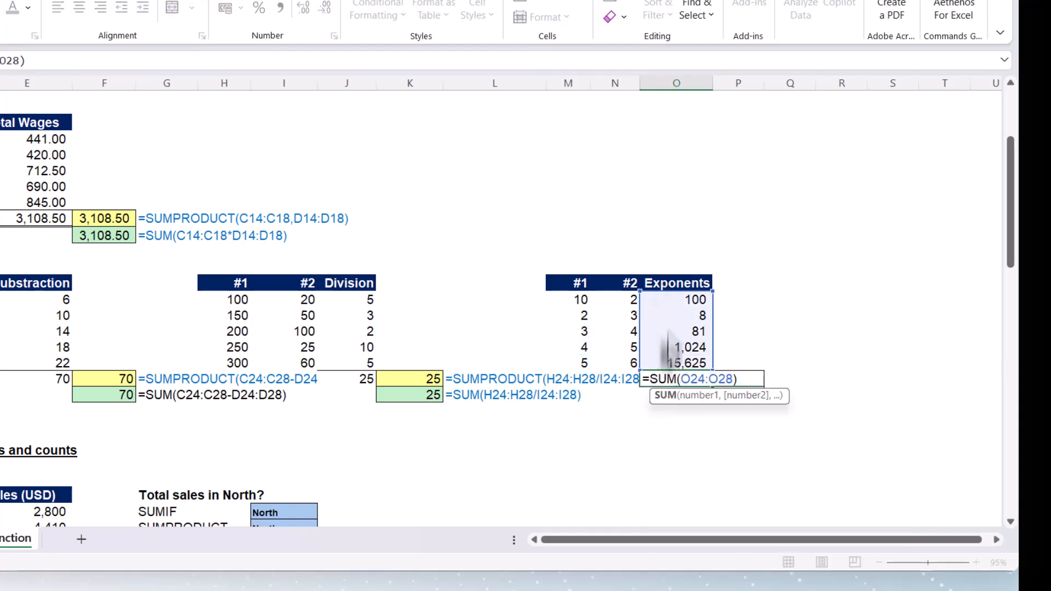
{"action": "key", "text": "Escape"}
Step: Calculate the Exponents table's total in the yellow cell P29 with =SUMPRODUCT(M24:M28^N24:N28)
{"action": "left_click", "coordinate": [733, 380]}
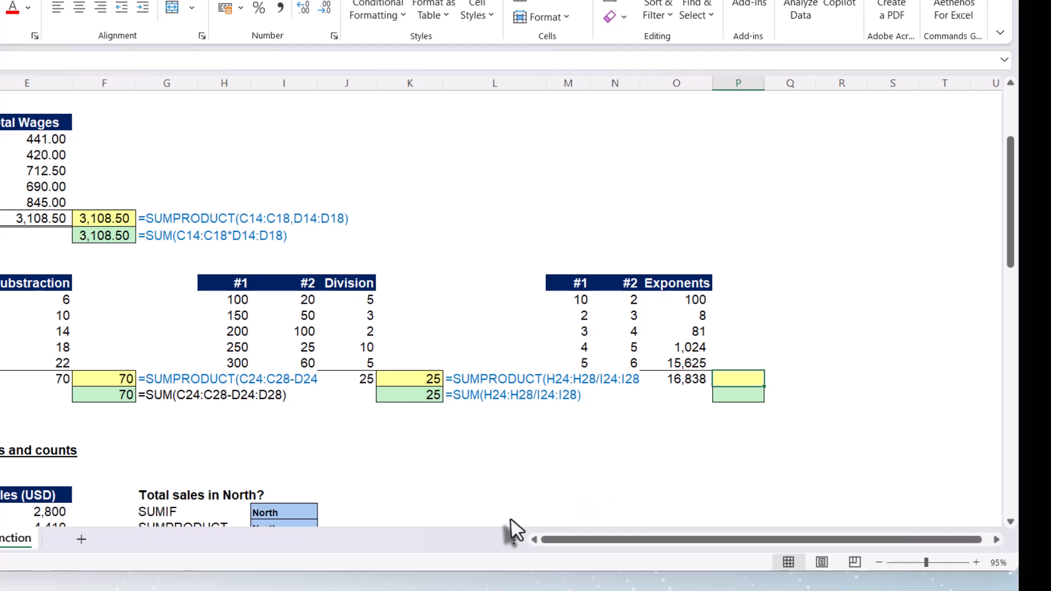
{"action": "type", "text": "=sumpr"}
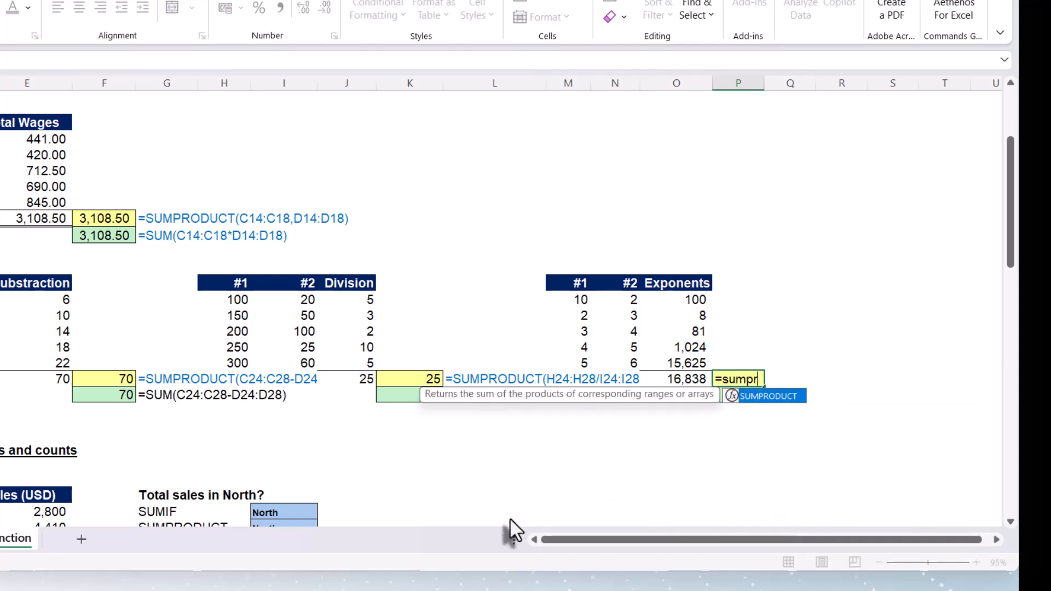
{"action": "key", "text": "Tab"}
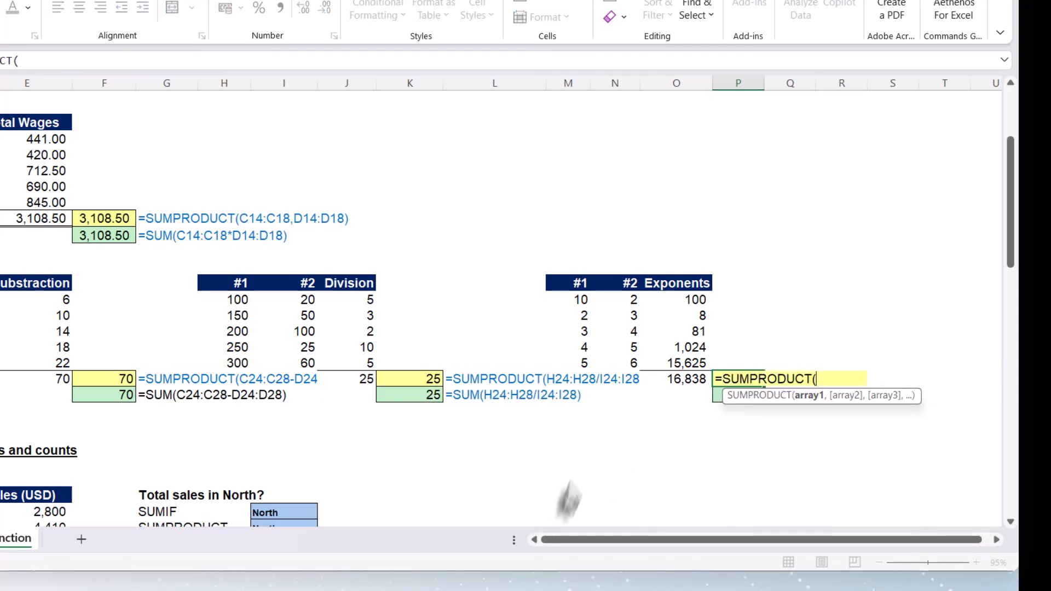
{"action": "left_click_drag", "start_coordinate": [569, 300], "coordinate": [566, 358]}
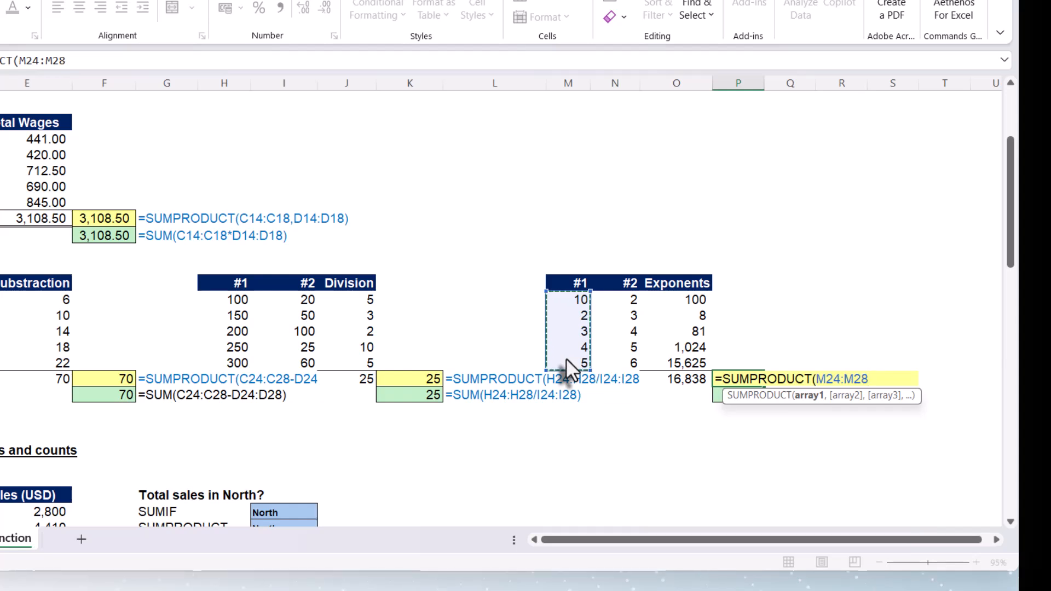
{"action": "type", "text": "^"}
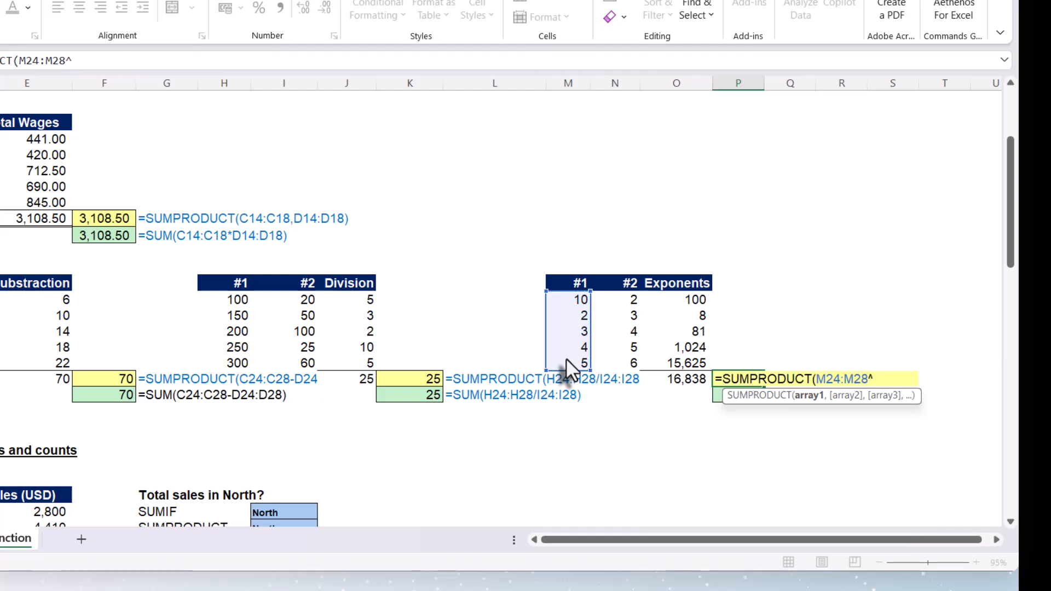
{"action": "left_click_drag", "start_coordinate": [629, 300], "coordinate": [619, 359]}
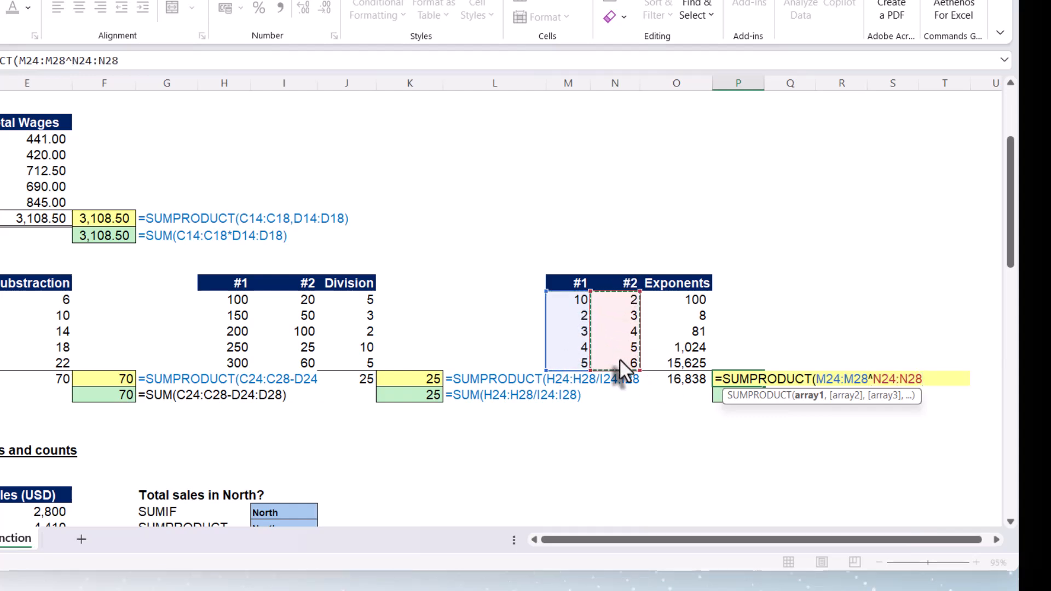
{"action": "type", "text": ")"}
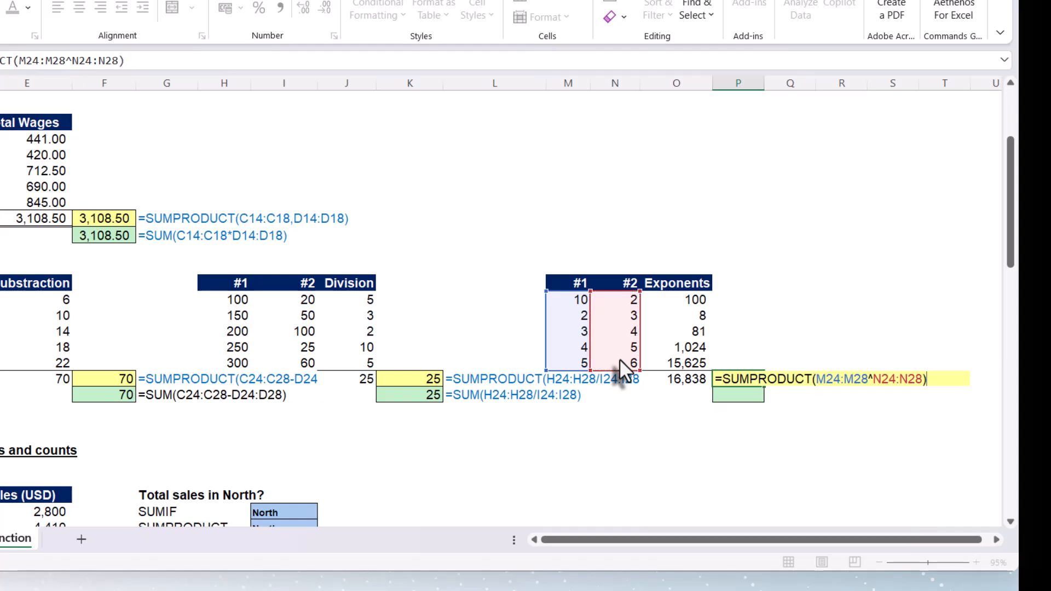
{"action": "key", "text": "Return"}
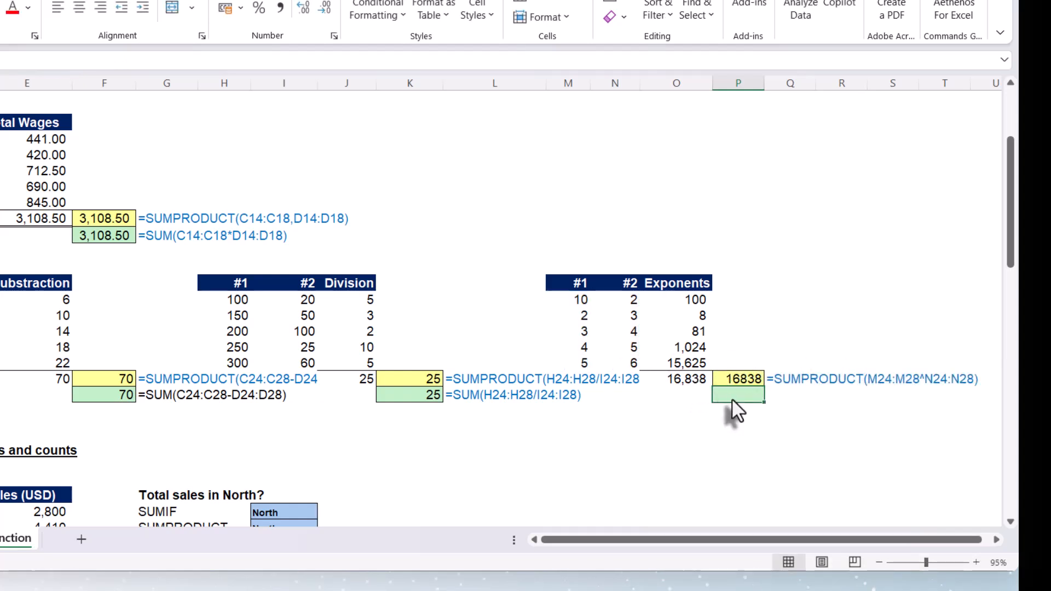
Step: Calculate the same exponents total in the green cell P30 with =SUM(M24:M28^N24:N28)
{"action": "type", "text": "=su"}
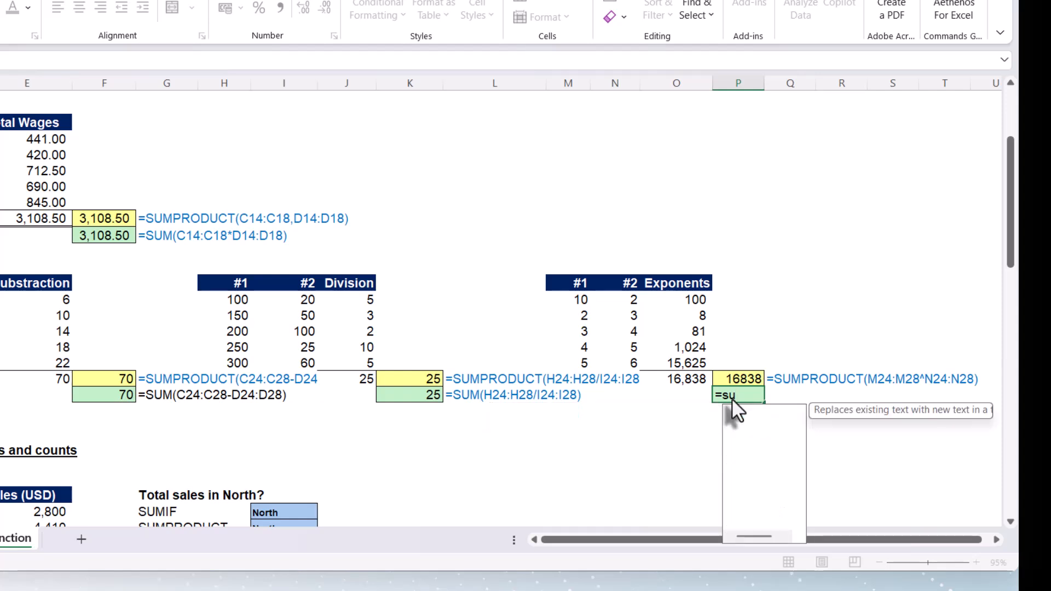
{"action": "type", "text": "m("}
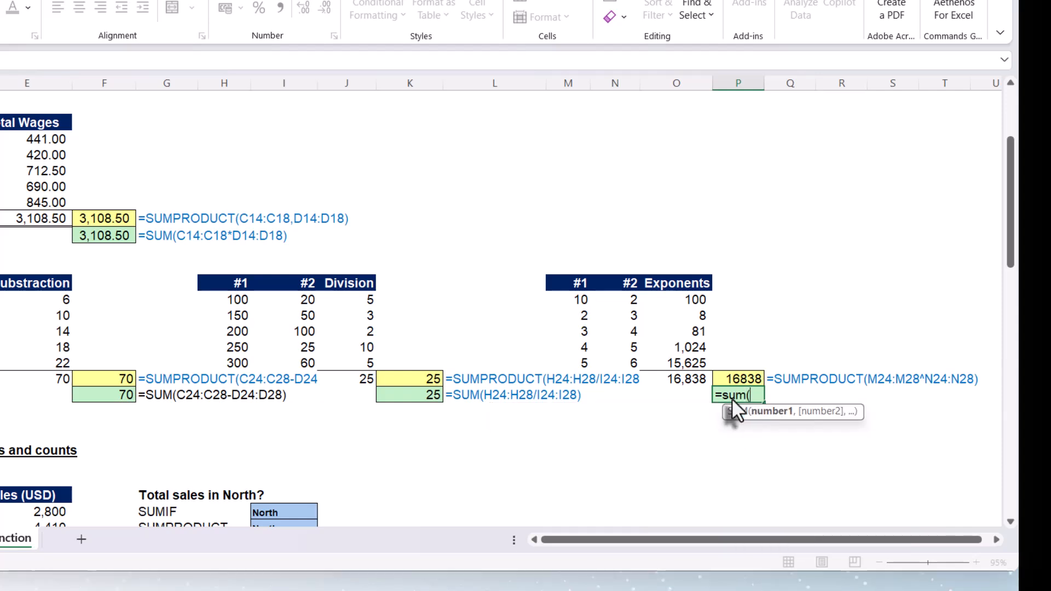
{"action": "left_click_drag", "start_coordinate": [580, 300], "coordinate": [560, 360]}
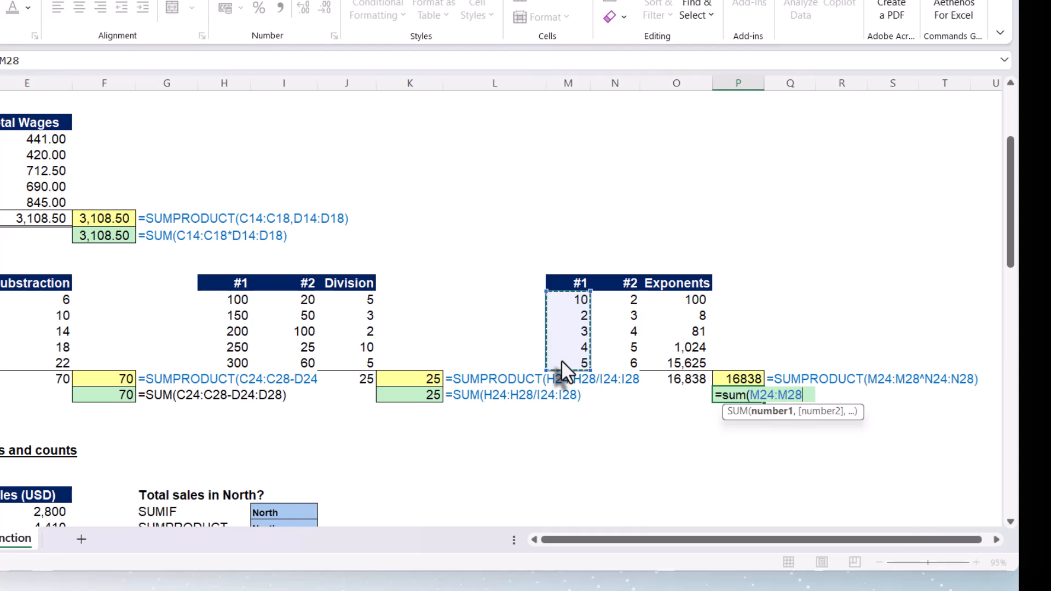
{"action": "type", "text": "^"}
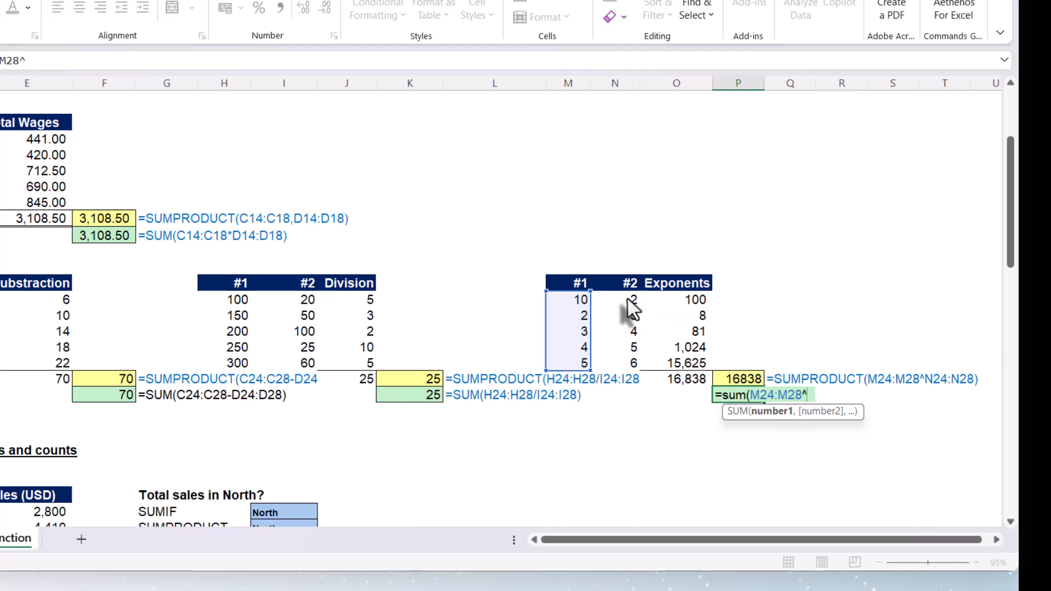
{"action": "left_click_drag", "start_coordinate": [628, 300], "coordinate": [618, 362]}
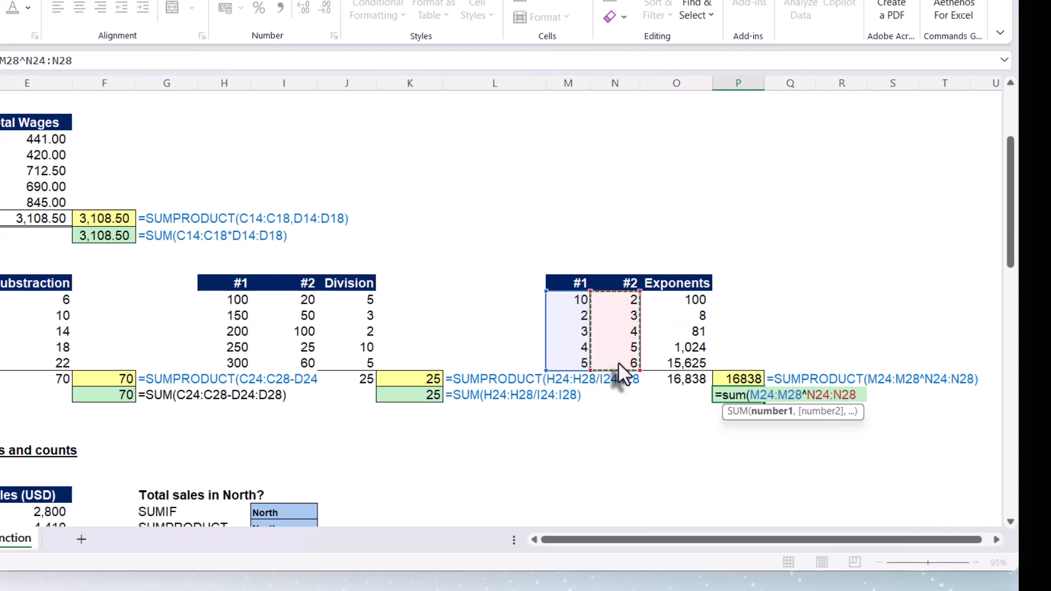
{"action": "type", "text": "("}
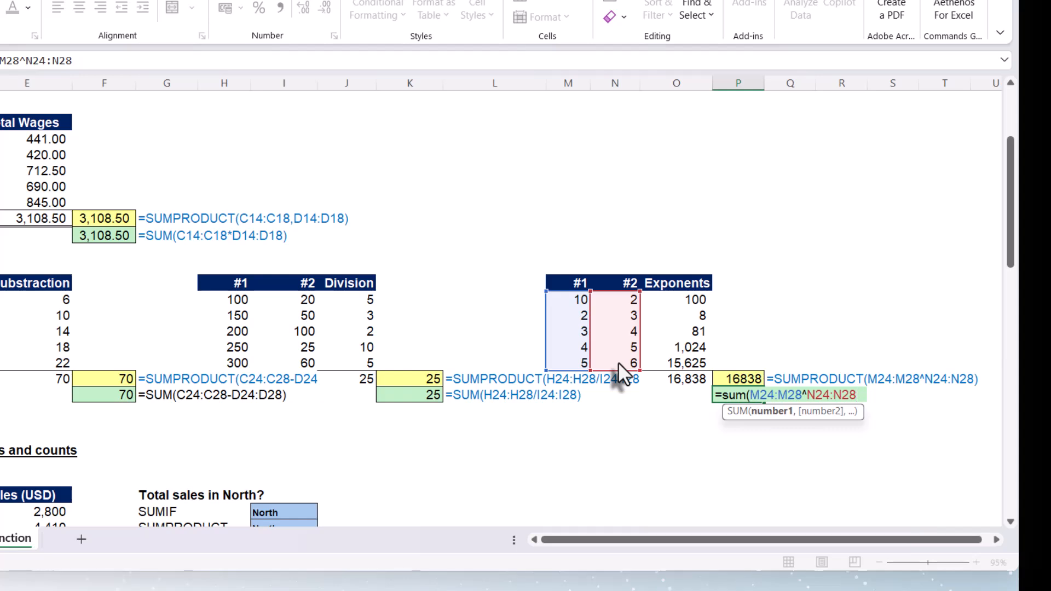
{"action": "key", "text": "BackSpace"}
{"action": "type", "text": ")"}
{"action": "key", "text": "Return"}
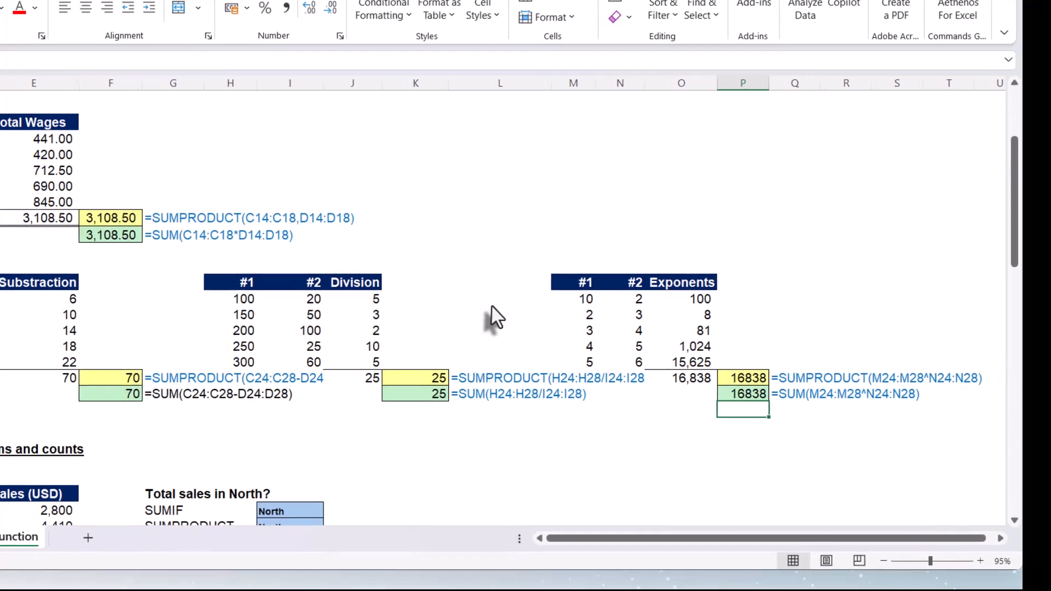
Step: Examine the Region, Product and Sales (USD) columns of the first table under SUMPRODUCT for conditional sums and counts
{"action": "scroll", "coordinate": [630, 298], "scroll_direction": "down", "scroll_amount": 5}
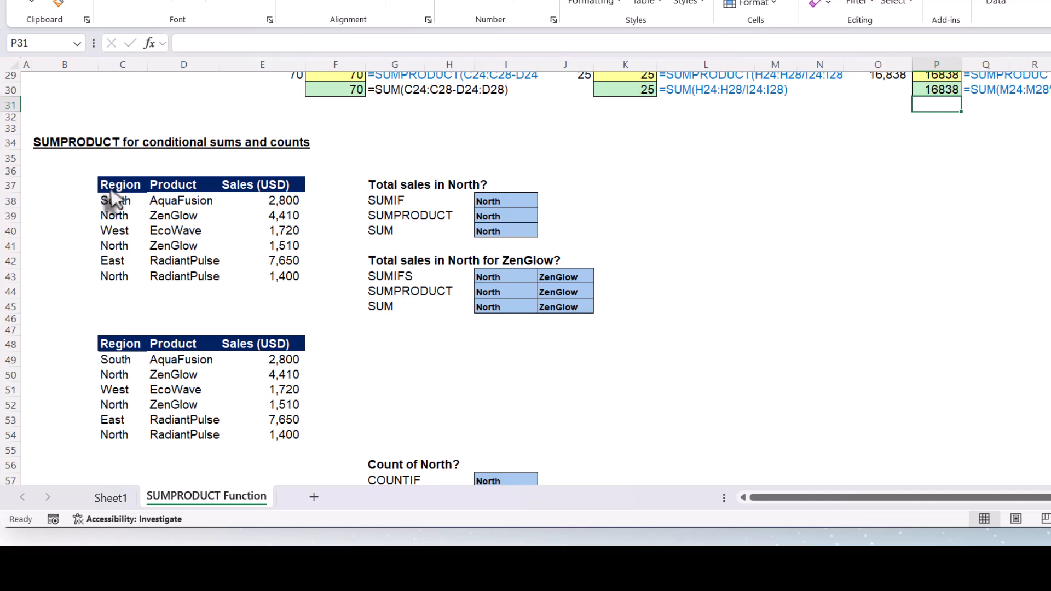
{"action": "left_click_drag", "start_coordinate": [117, 188], "coordinate": [122, 275]}
{"action": "left_click_drag", "start_coordinate": [174, 207], "coordinate": [176, 274]}
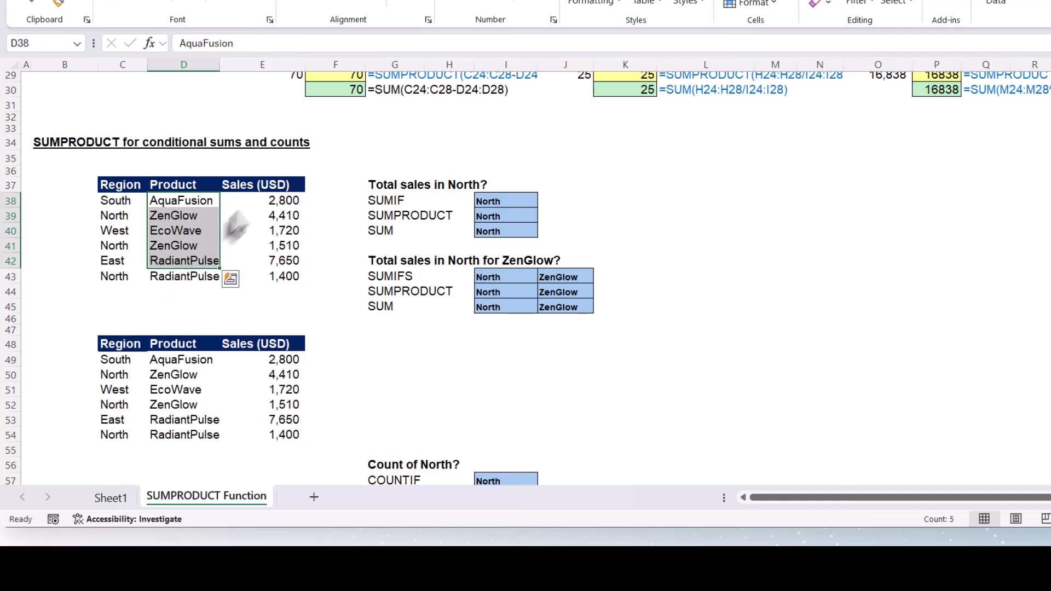
{"action": "left_click_drag", "start_coordinate": [254, 185], "coordinate": [251, 272]}
{"action": "left_click", "coordinate": [125, 230]}
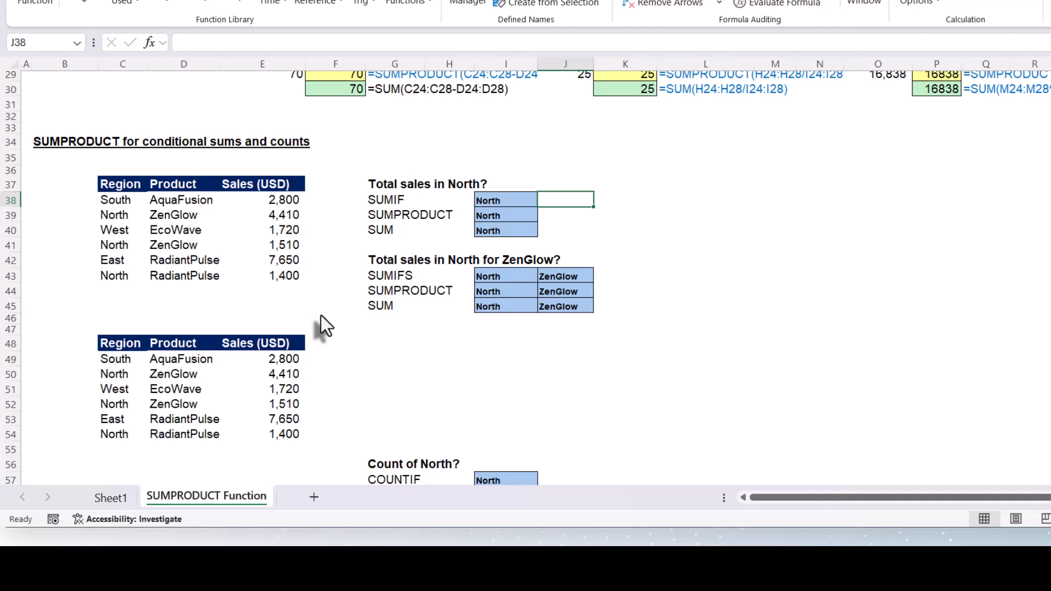
Step: Calculate the total sales in North in J38 with =SUMIF(Region,I38,Sales), using the named ranges
{"action": "type", "text": "=su"}
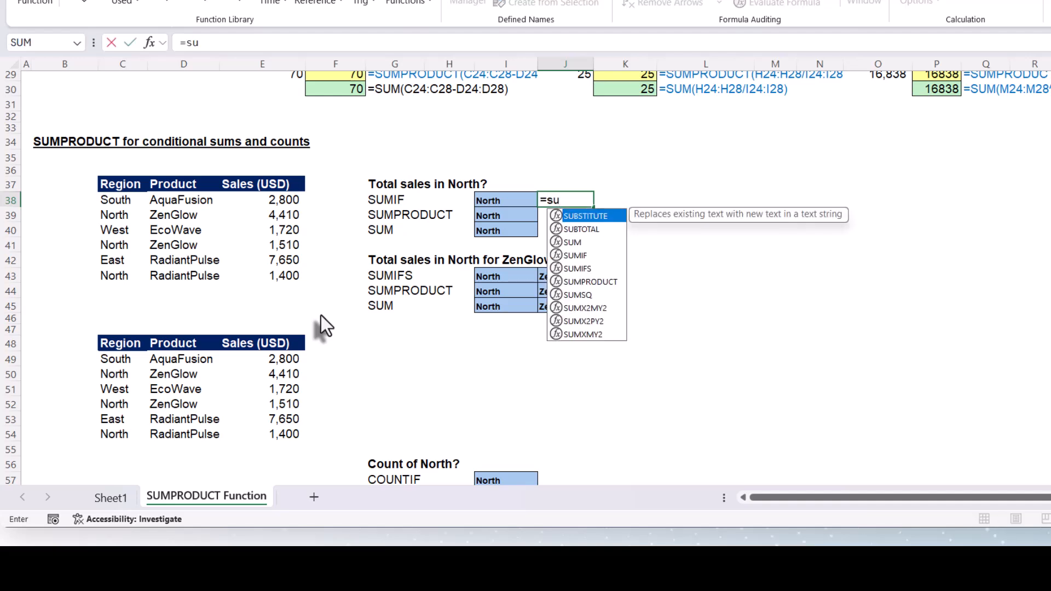
{"action": "type", "text": "mif"}
{"action": "key", "text": "Tab"}
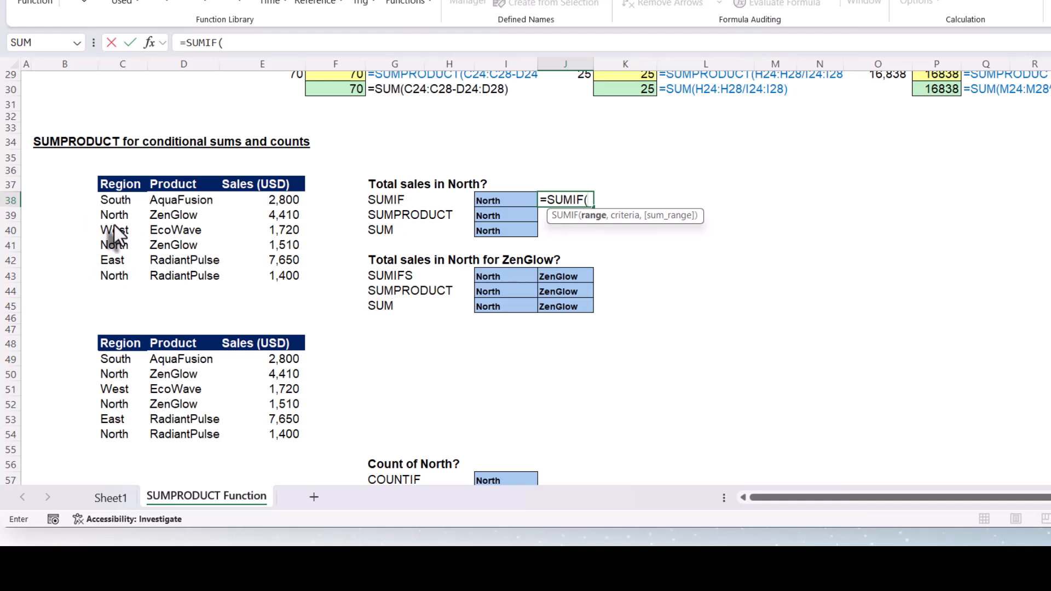
{"action": "type", "text": "reh"}
{"action": "key", "text": "BackSpace"}
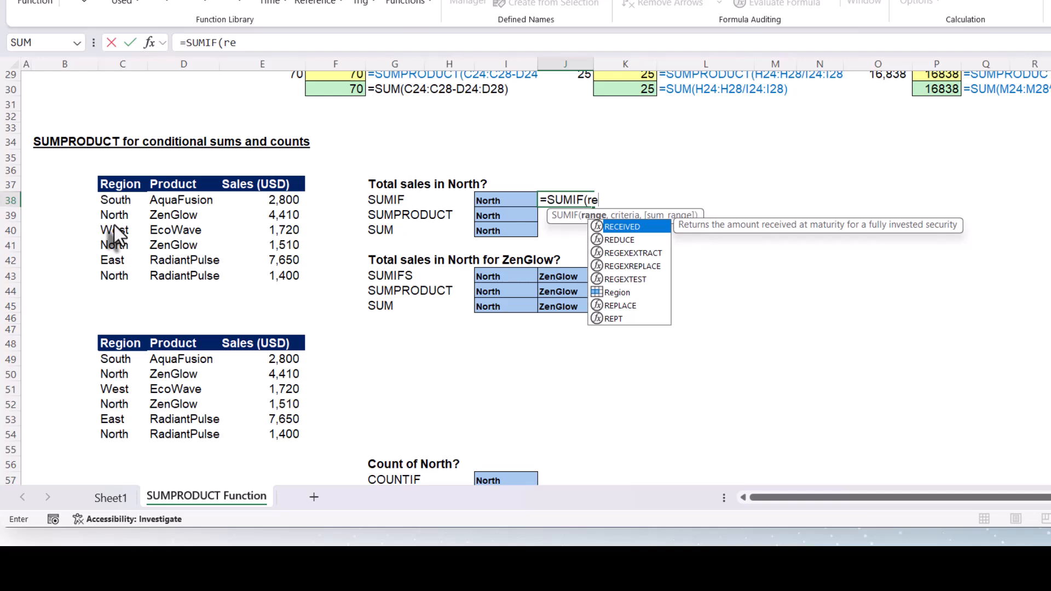
{"action": "type", "text": "gi"}
{"action": "key", "text": "Tab"}
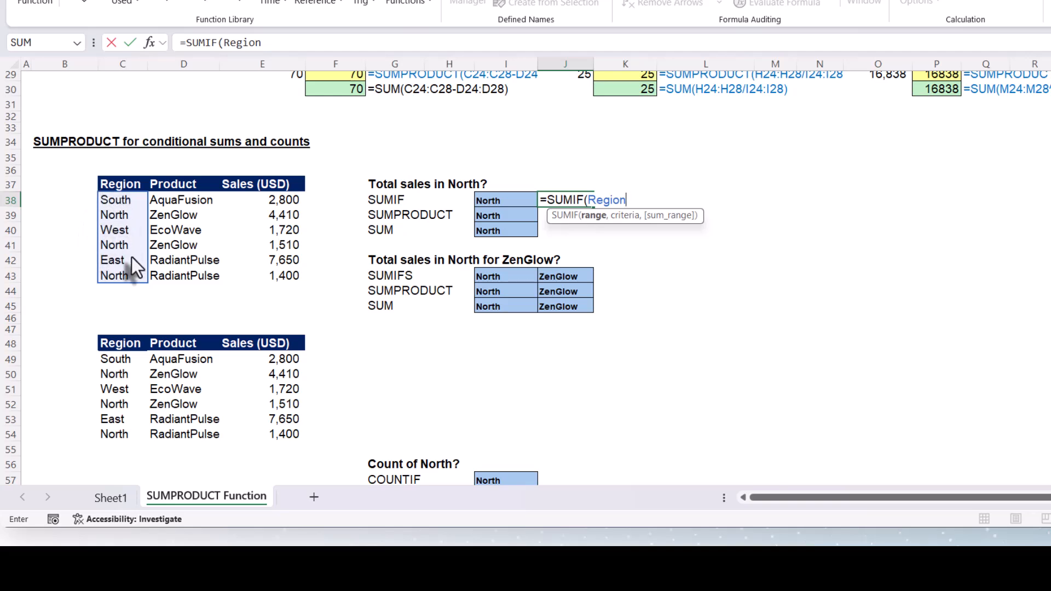
{"action": "type", "text": ","}
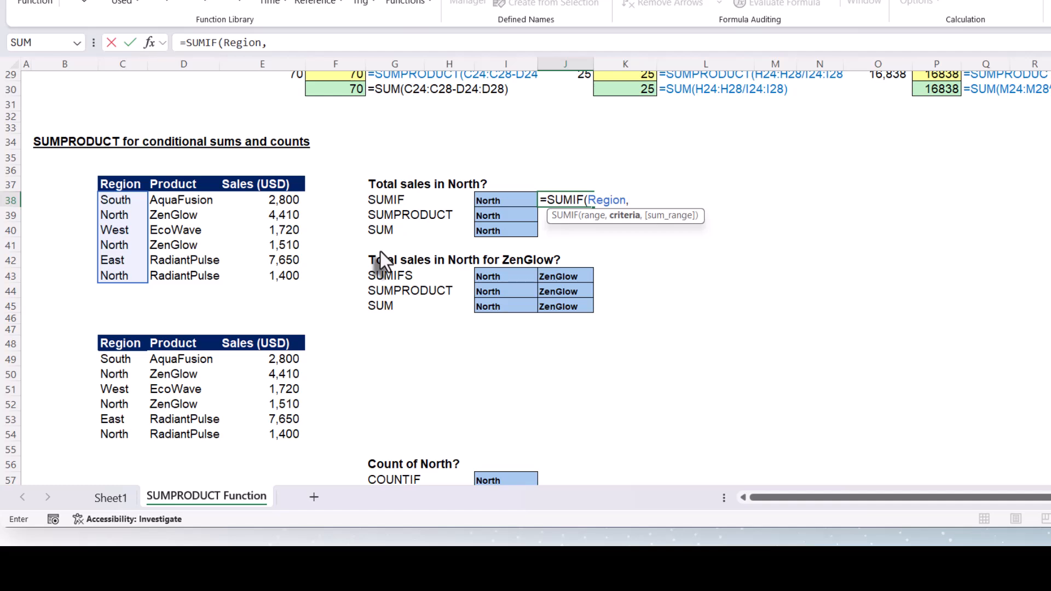
{"action": "left_click", "coordinate": [498, 199]}
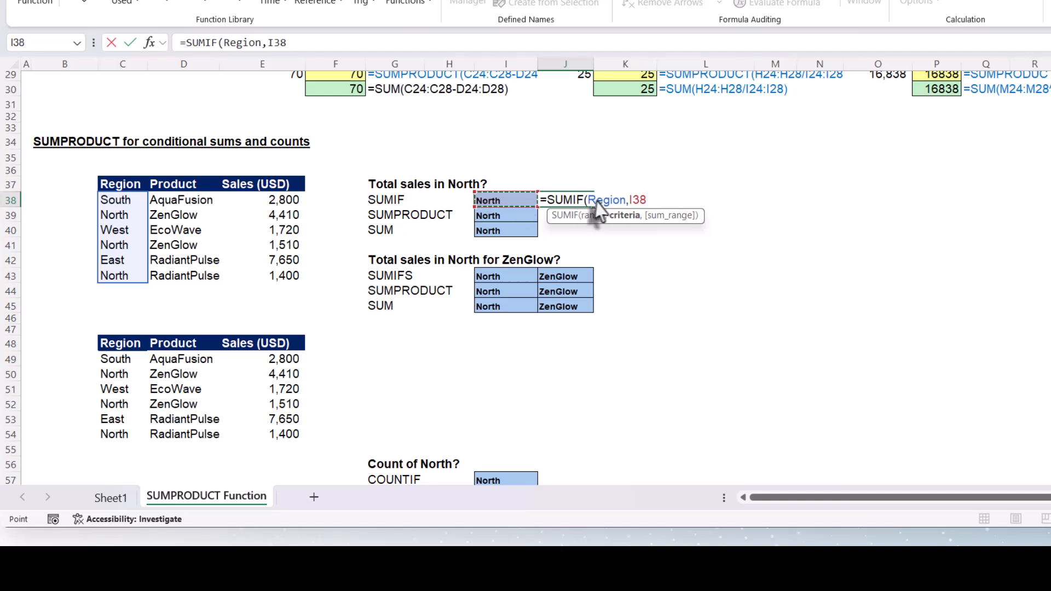
{"action": "type", "text": ","}
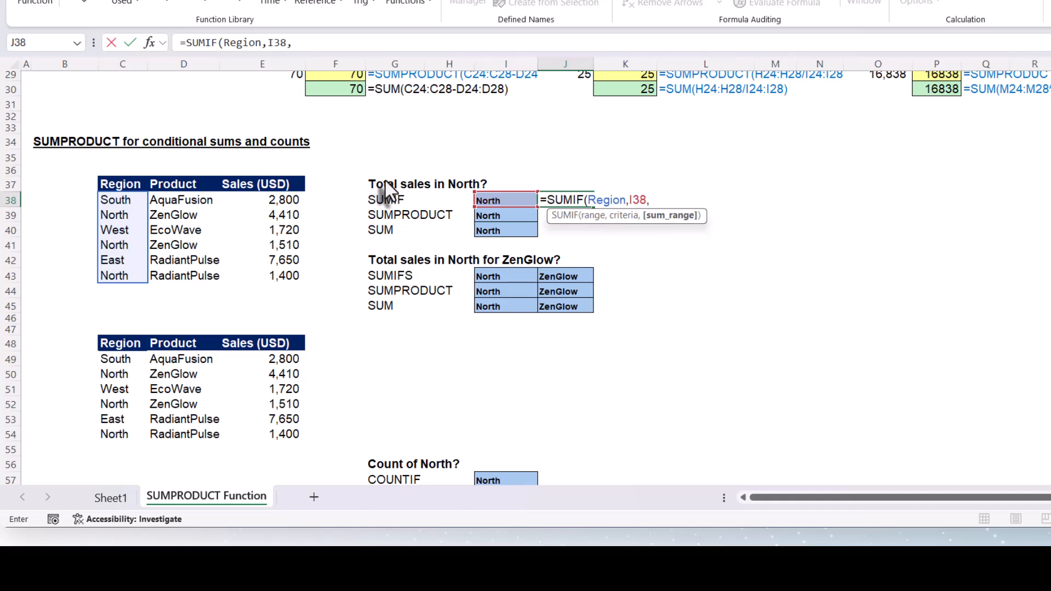
{"action": "type", "text": "sa"}
{"action": "key", "text": "Tab"}
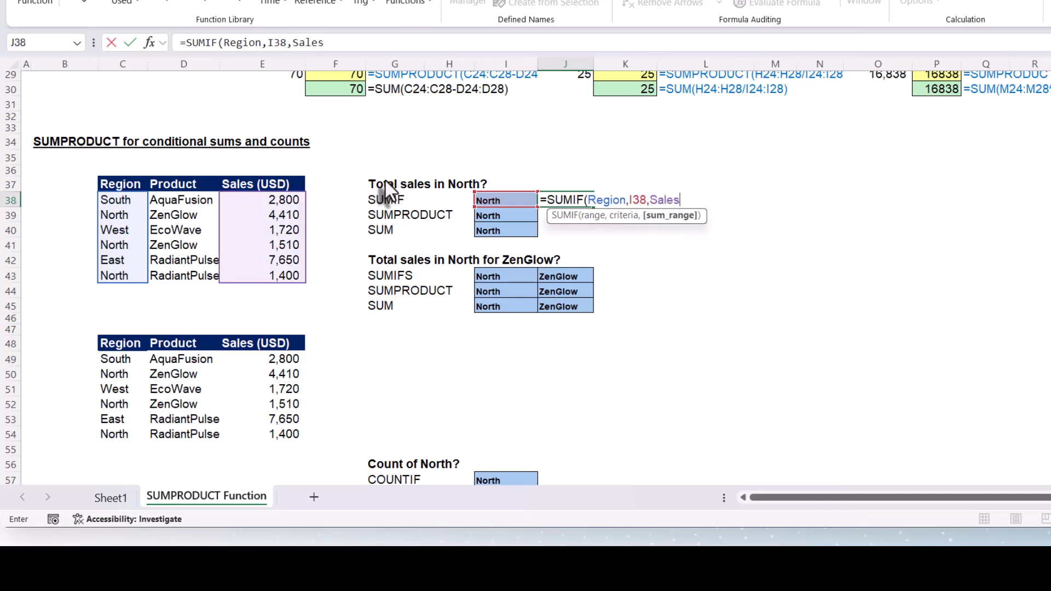
{"action": "type", "text": ")"}
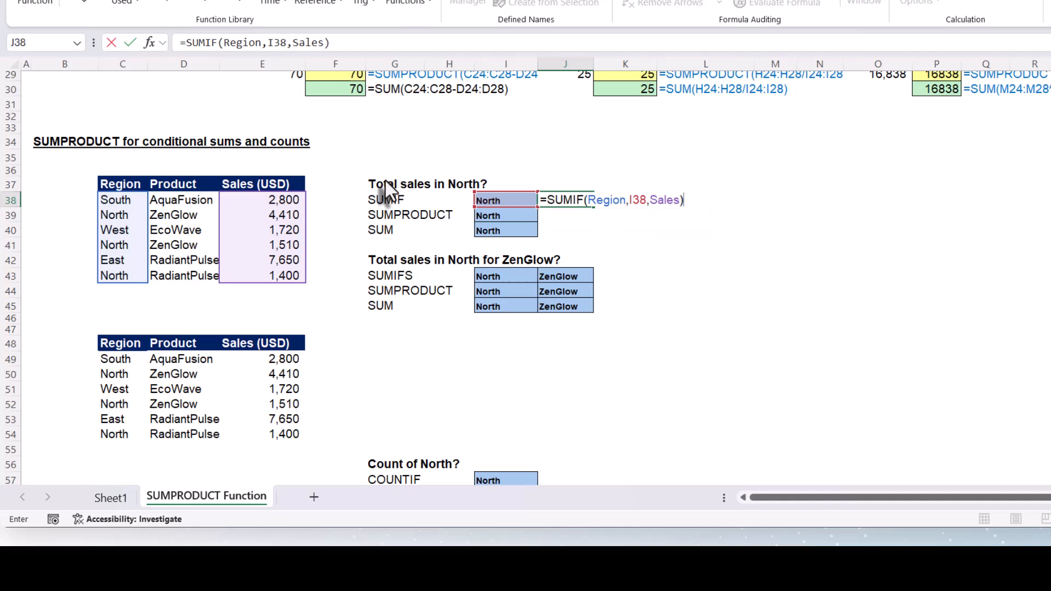
{"action": "key", "text": "Return"}
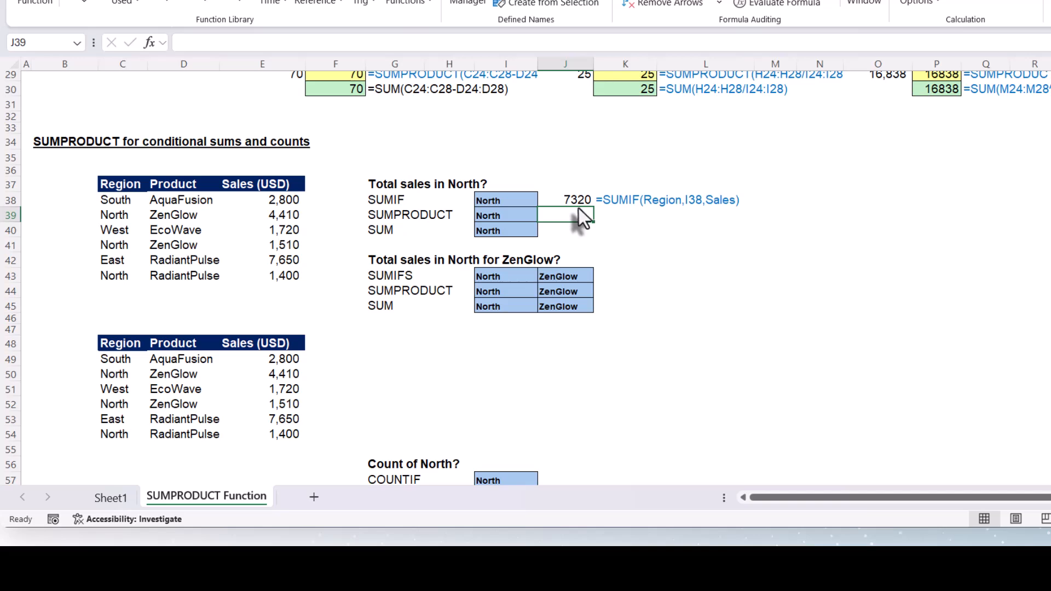
{"action": "left_click", "coordinate": [567, 199]}
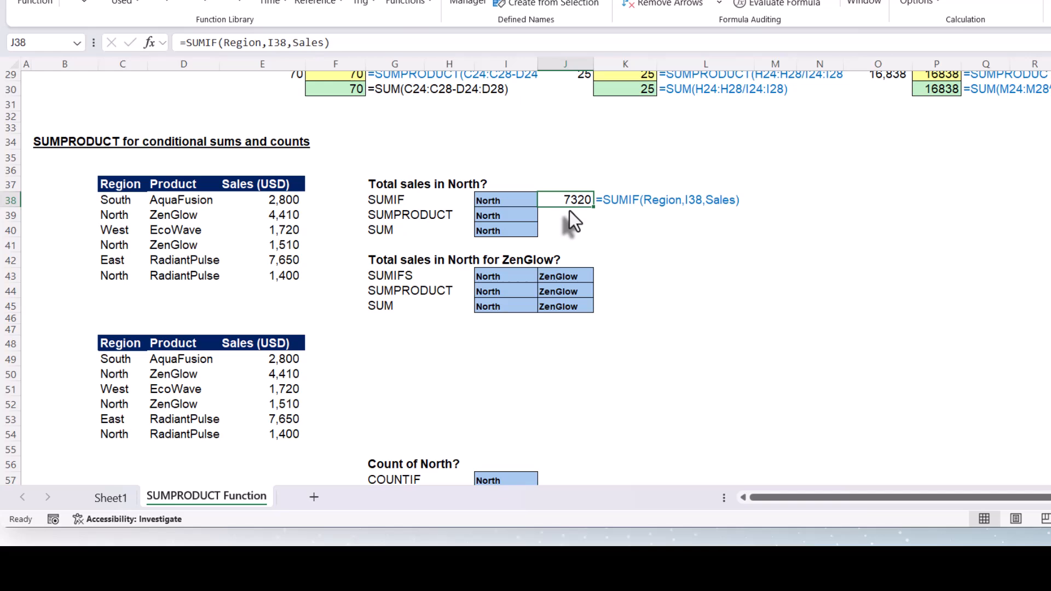
Step: Calculate the total sales in North in J39 with =SUMPRODUCT((Region=I39)*Sales), using the named ranges
{"action": "left_click", "coordinate": [569, 217]}
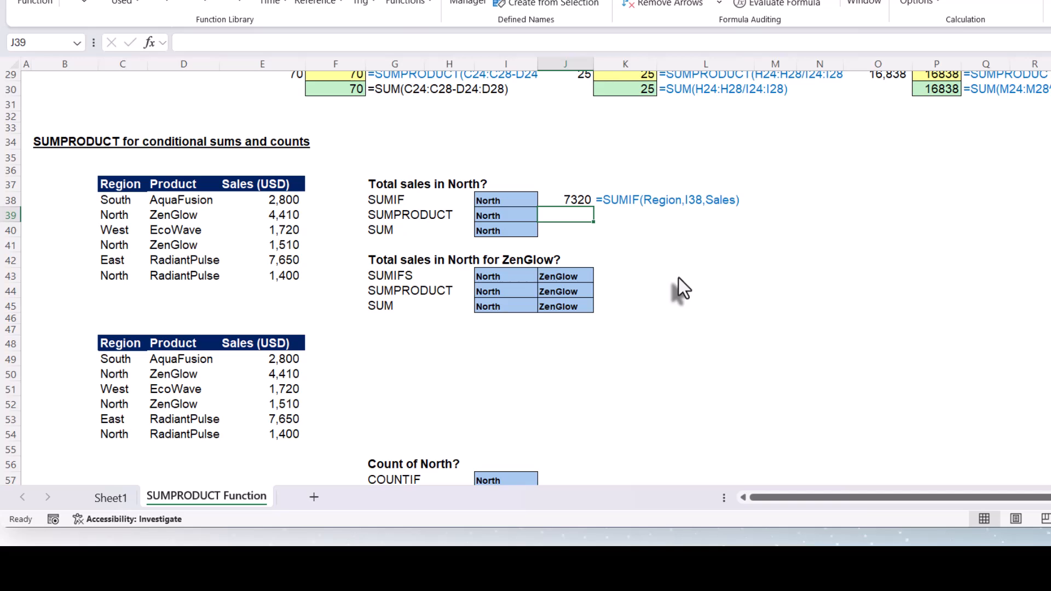
{"action": "type", "text": "=s"}
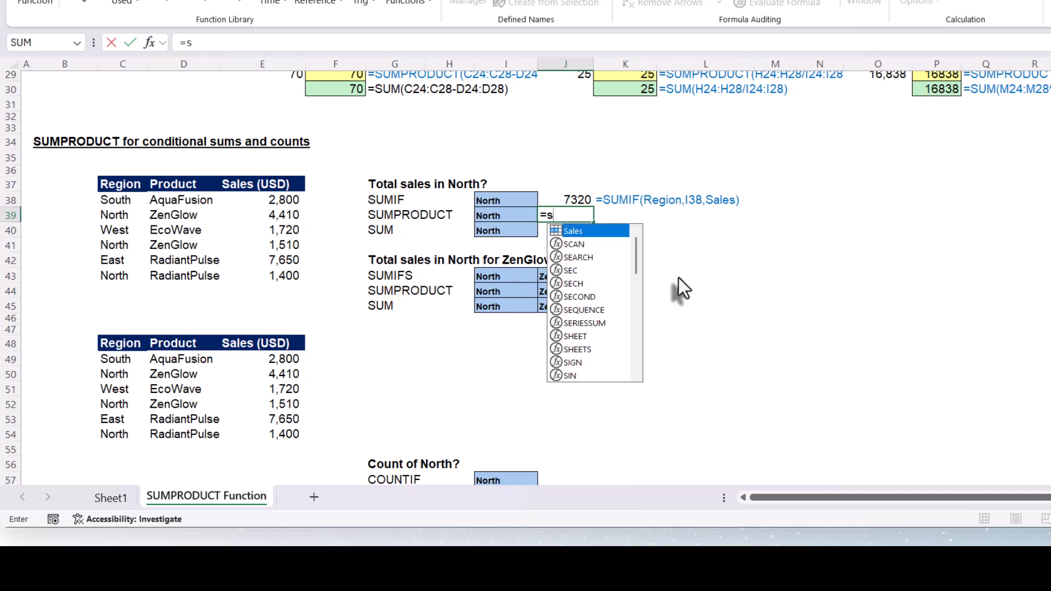
{"action": "type", "text": "ump"}
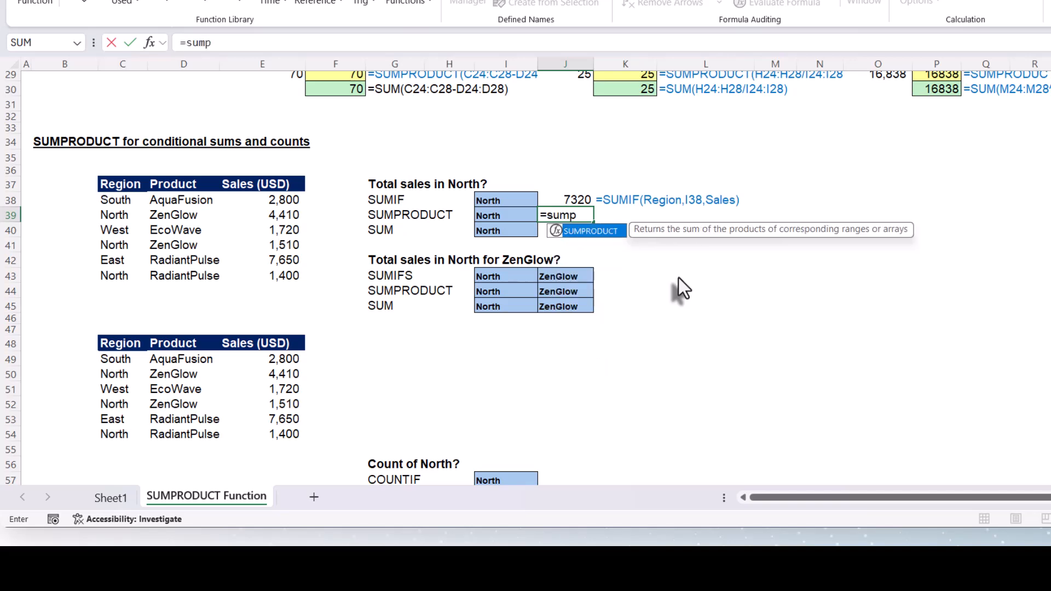
{"action": "key", "text": "Tab"}
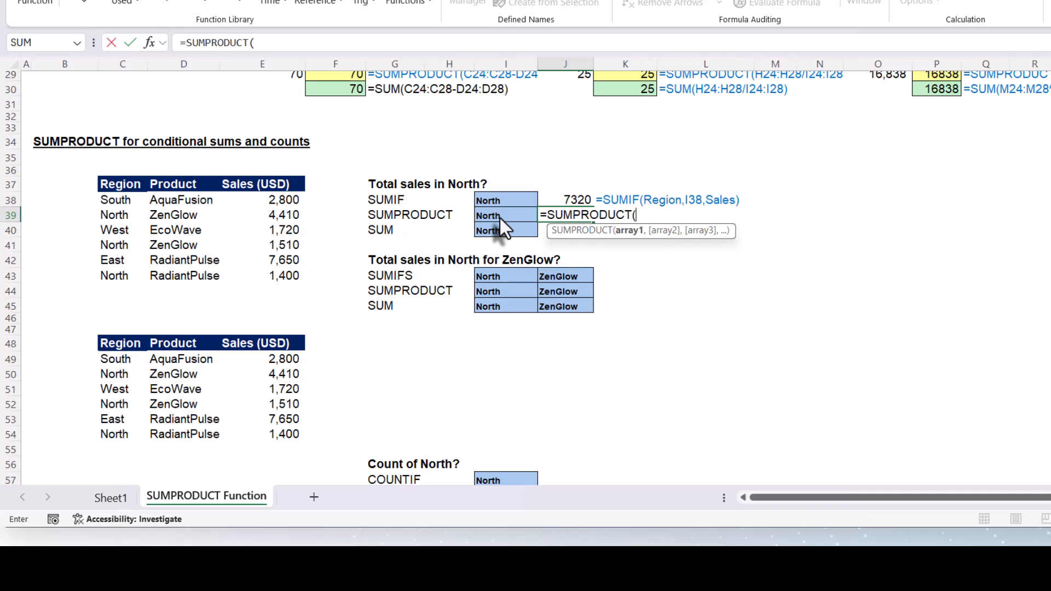
{"action": "type", "text": "("}
{"action": "type", "text": "re"}
{"action": "key", "text": "BackSpace"}
{"action": "type", "text": "e"}
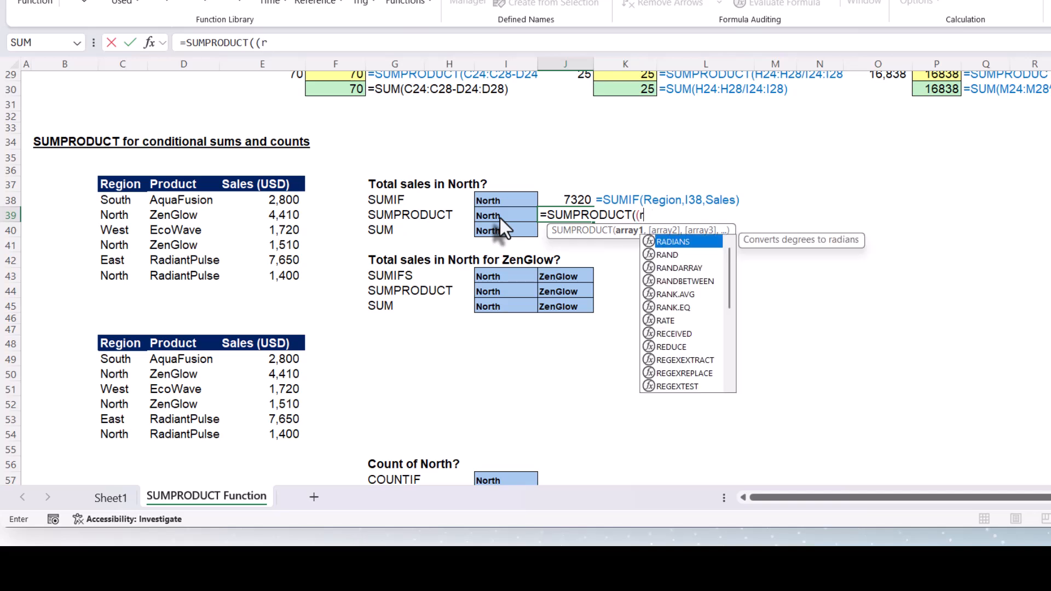
{"action": "type", "text": "g"}
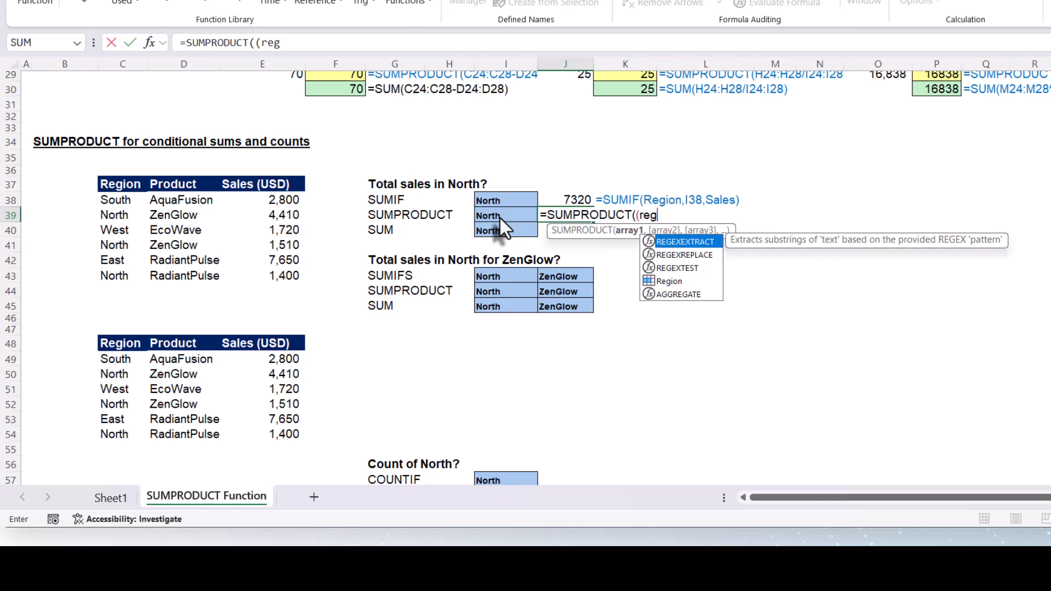
{"action": "type", "text": "i"}
{"action": "key", "text": "Tab"}
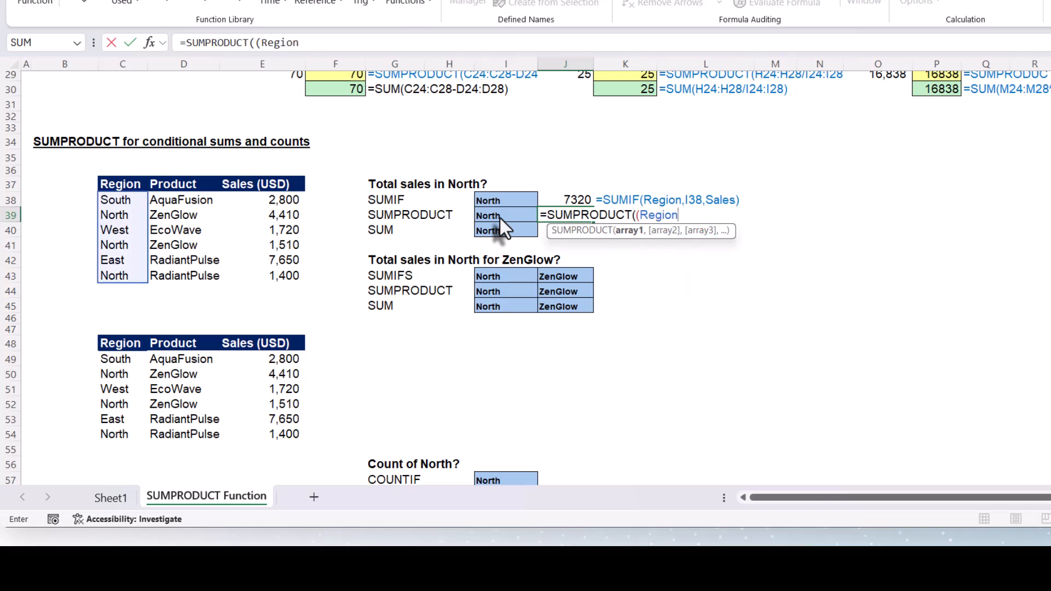
{"action": "type", "text": "="}
{"action": "left_click", "coordinate": [501, 217]}
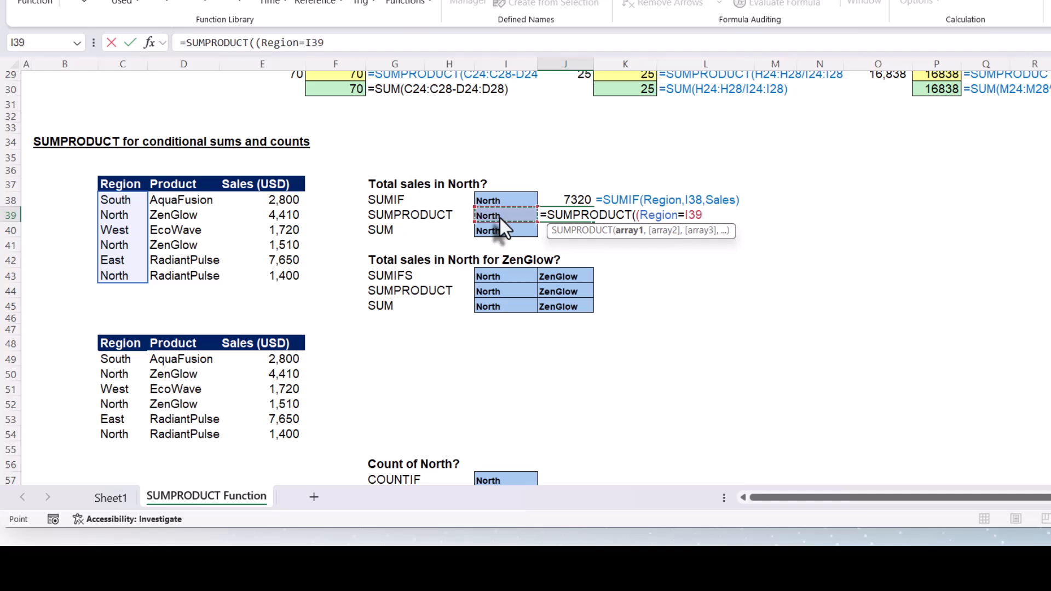
{"action": "type", "text": ")*"}
{"action": "type", "text": "Sales"}
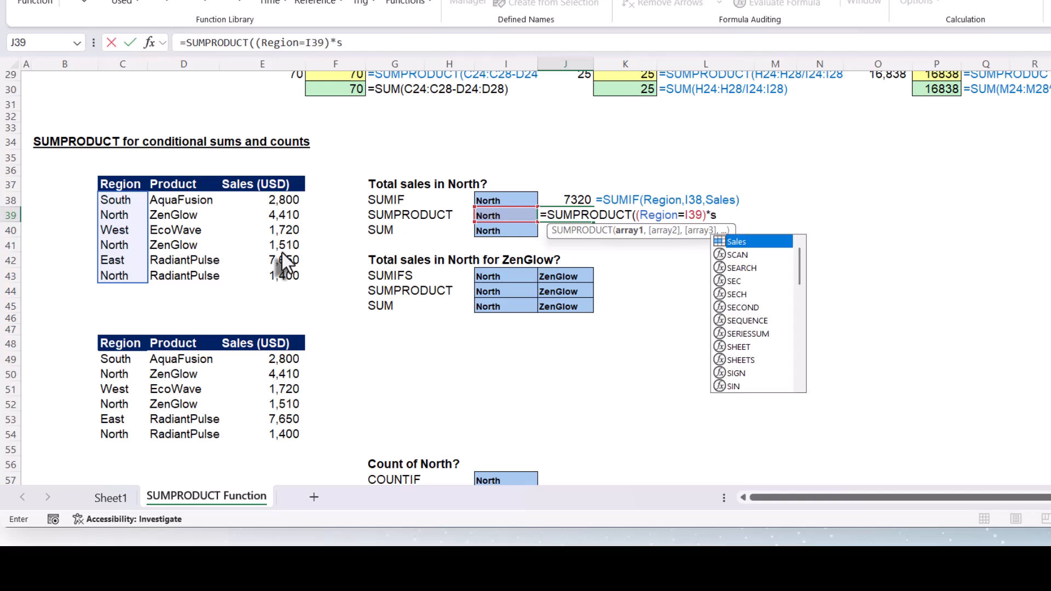
{"action": "key", "text": "Tab"}
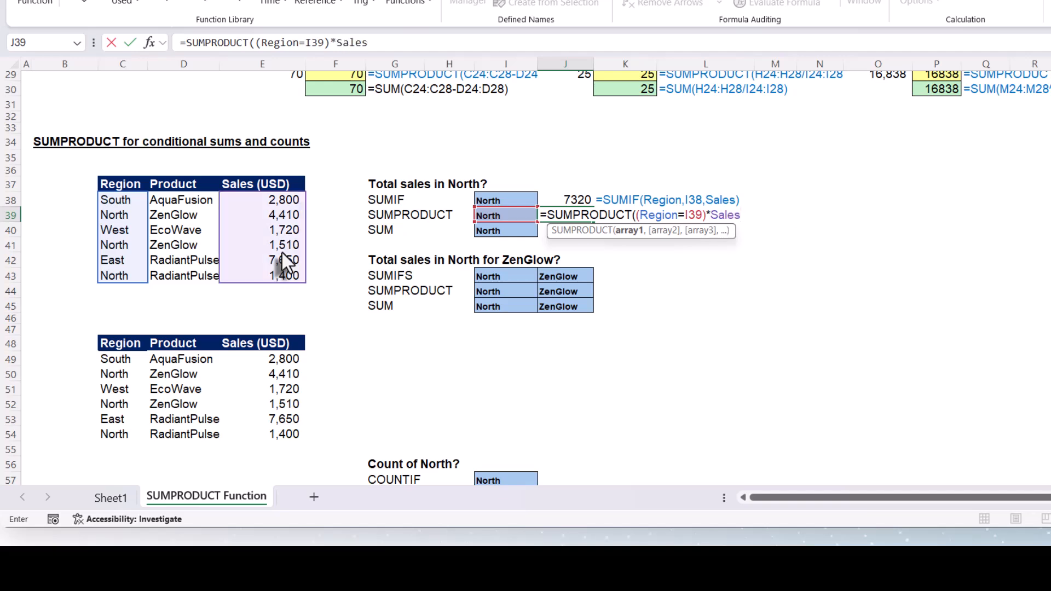
{"action": "type", "text": ")"}
{"action": "key", "text": "Return"}
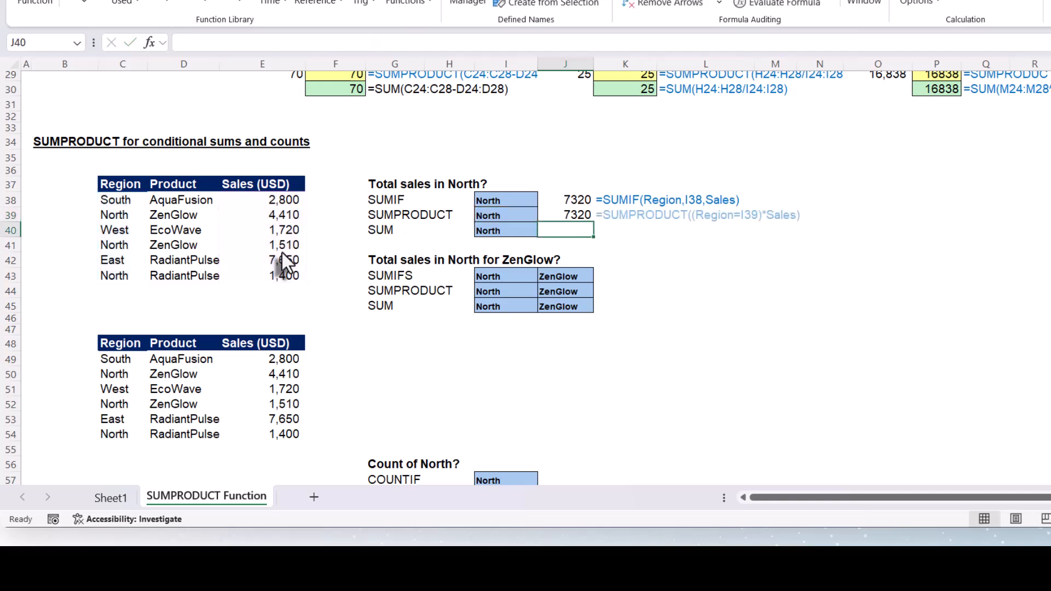
Step: Compare the SUMIF and SUMPRODUCT formulas for North and examine the array that the (Region=I39) condition in J39 evaluates to
{"action": "left_click", "coordinate": [567, 215]}
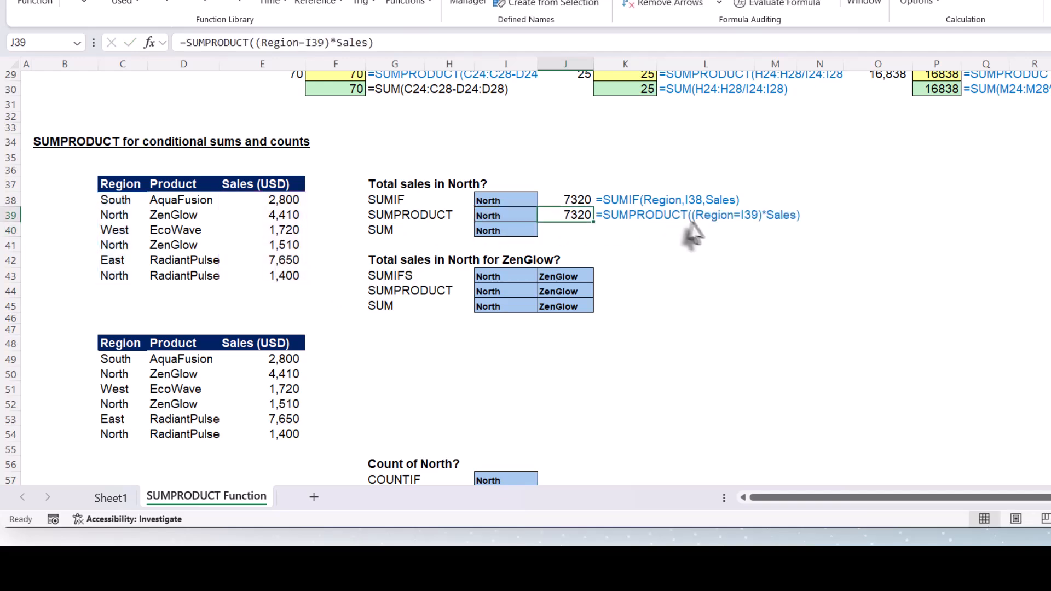
{"action": "left_click", "coordinate": [619, 218]}
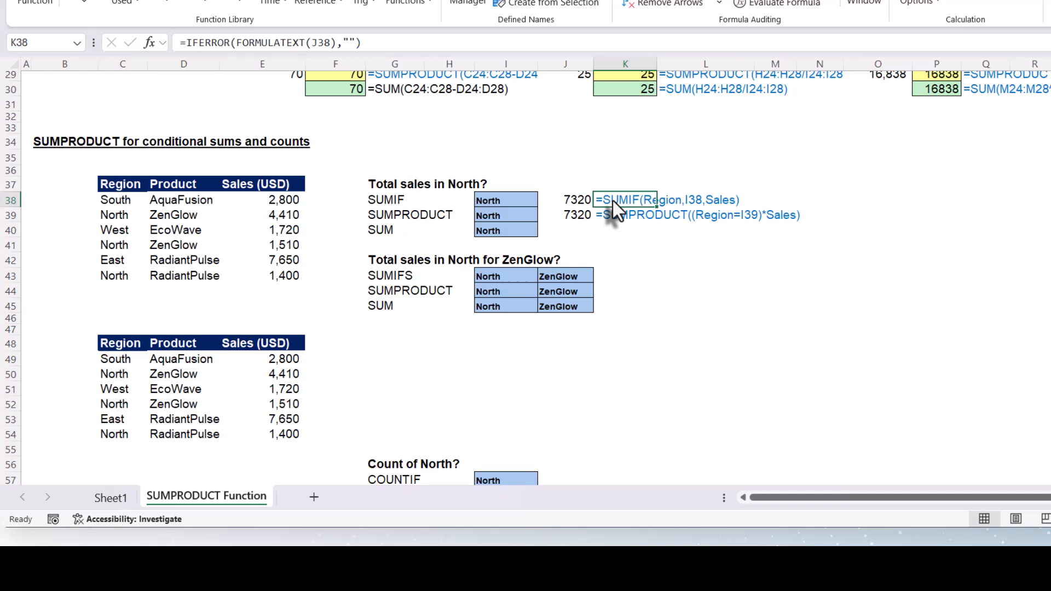
{"action": "left_click", "coordinate": [564, 214]}
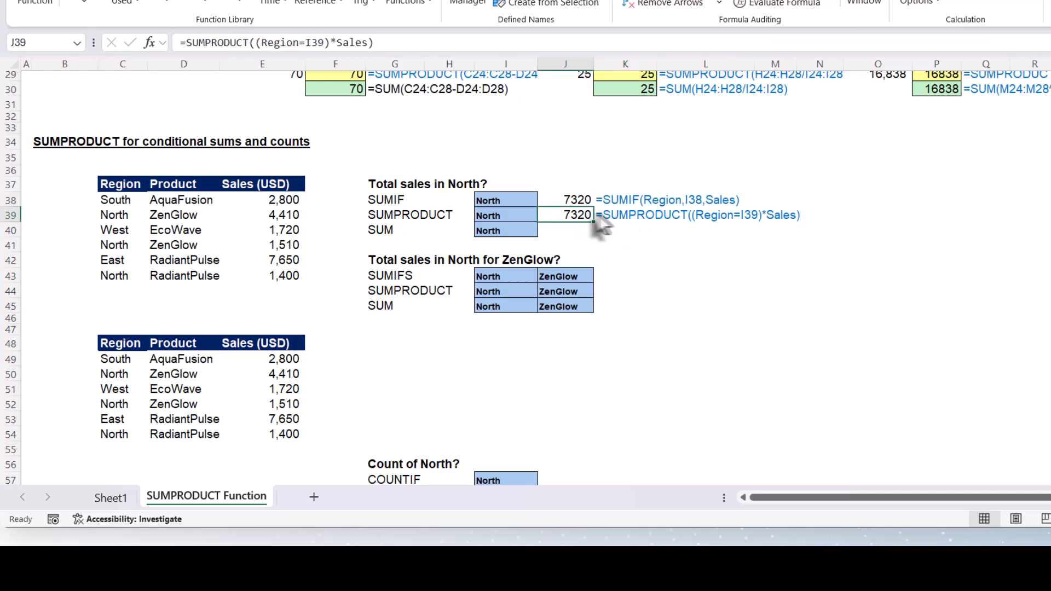
{"action": "double_click", "coordinate": [578, 213]}
{"action": "left_click_drag", "start_coordinate": [642, 215], "coordinate": [675, 218]}
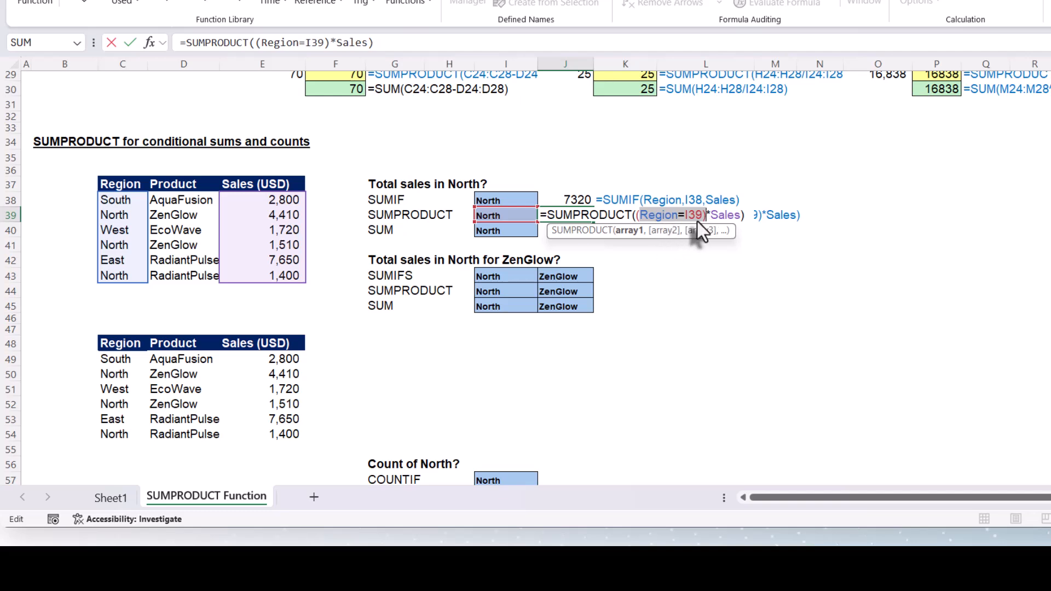
{"action": "left_click", "coordinate": [664, 216]}
{"action": "left_click_drag", "start_coordinate": [635, 215], "coordinate": [704, 218]}
{"action": "left_click", "coordinate": [688, 215]}
{"action": "left_click_drag", "start_coordinate": [636, 216], "coordinate": [680, 221]}
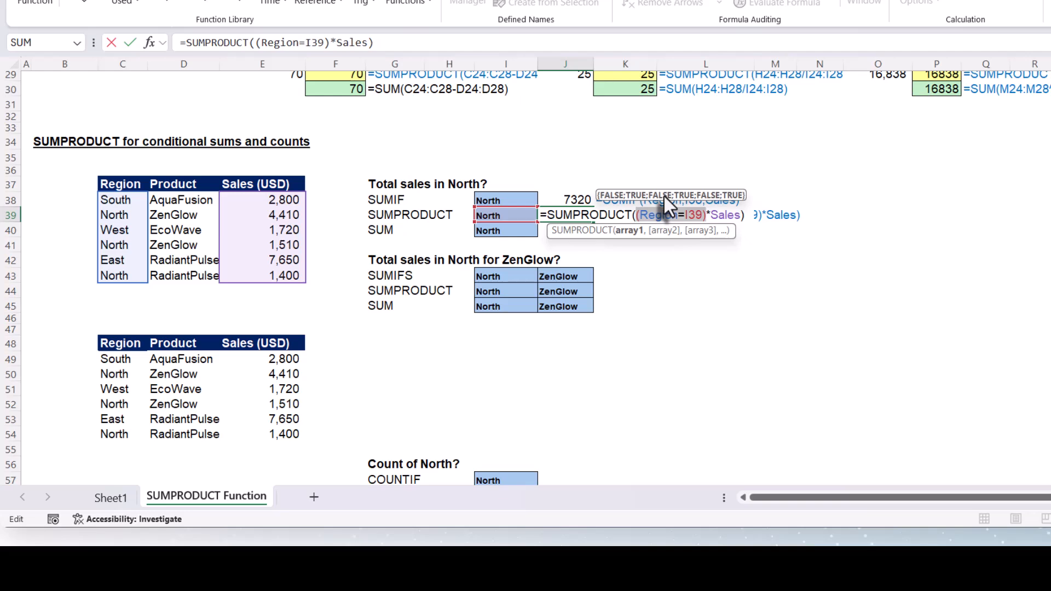
{"action": "key", "text": "Escape"}
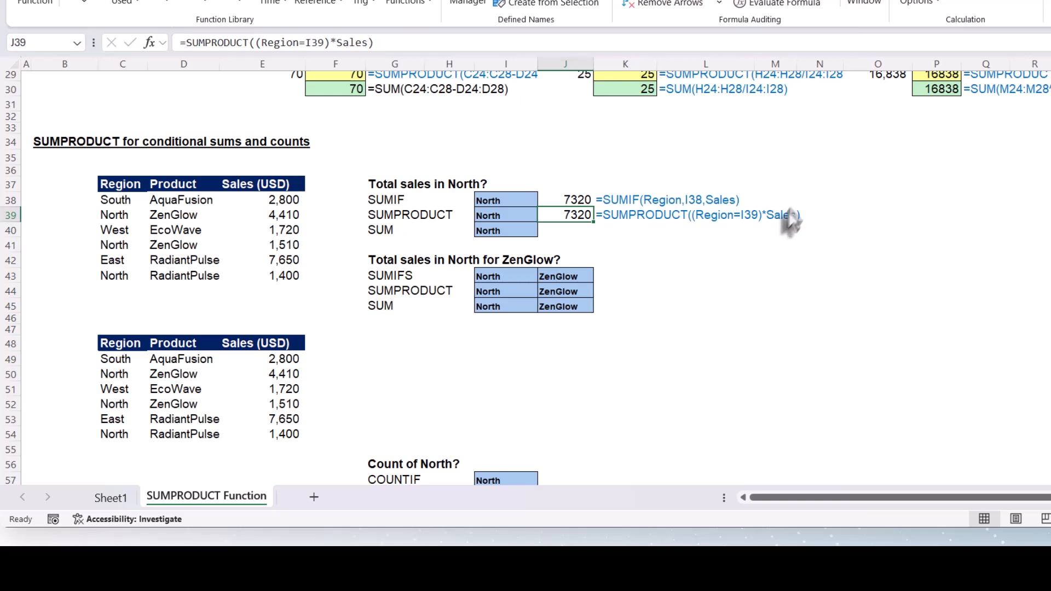
Step: List the region test for each row, starting in O39, with the formula =Region=I39
{"action": "left_click", "coordinate": [877, 214]}
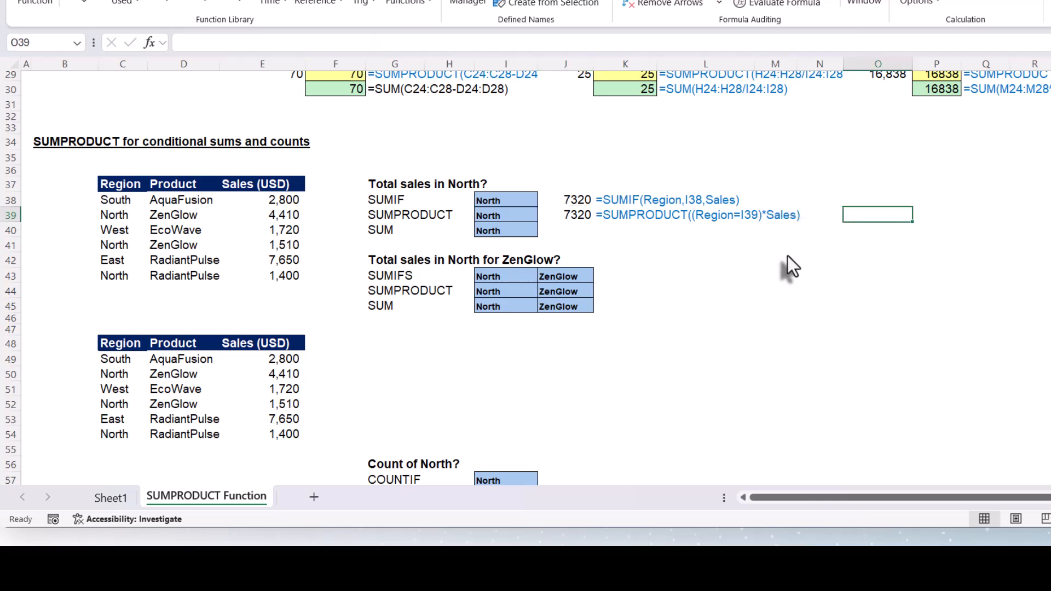
{"action": "type", "text": "="}
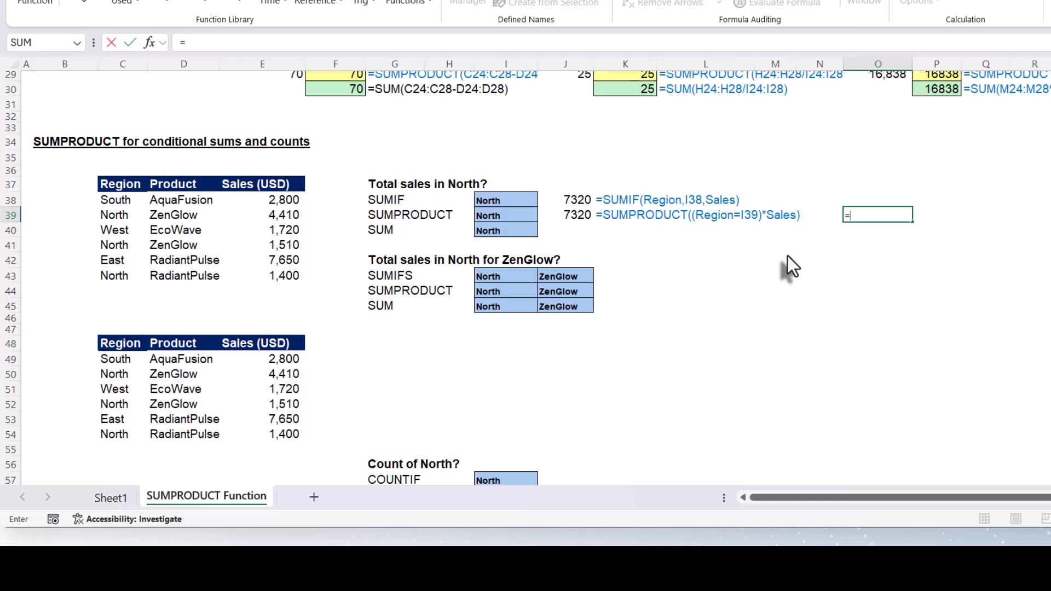
{"action": "type", "text": "regio"}
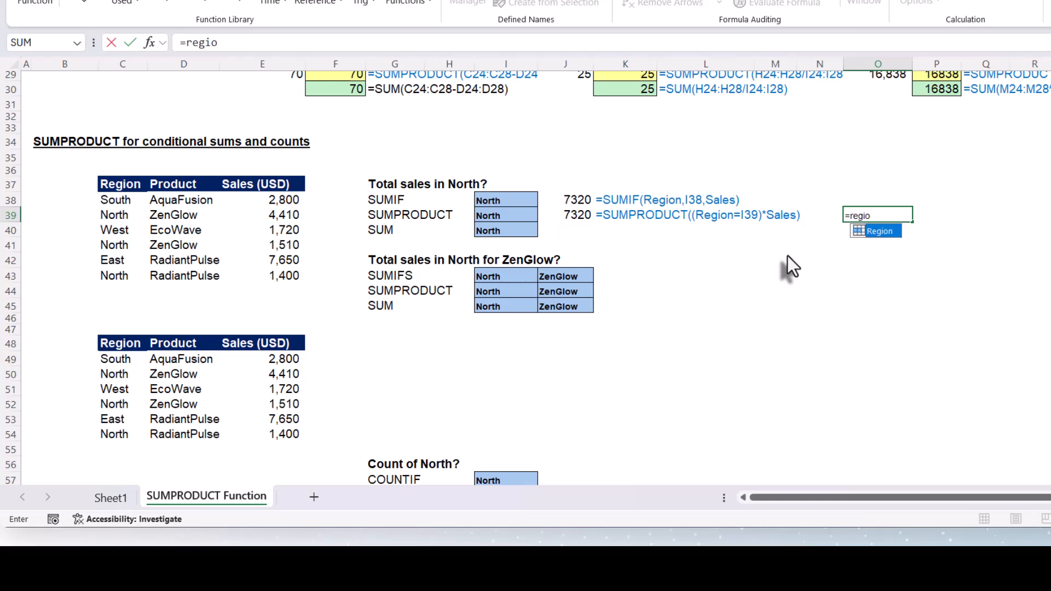
{"action": "key", "text": "Tab"}
{"action": "type", "text": "="}
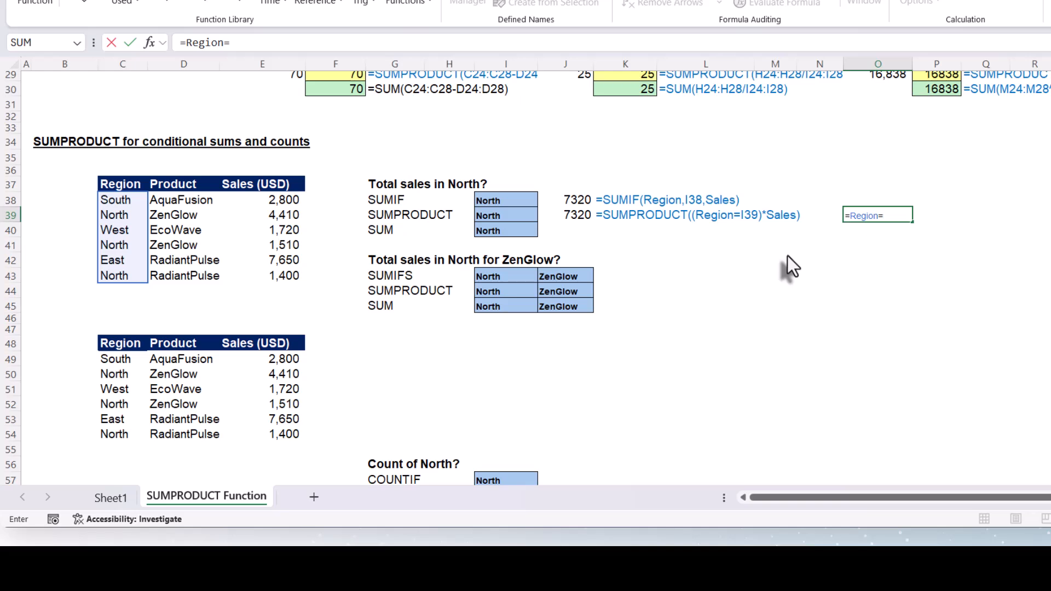
{"action": "left_click", "coordinate": [515, 217]}
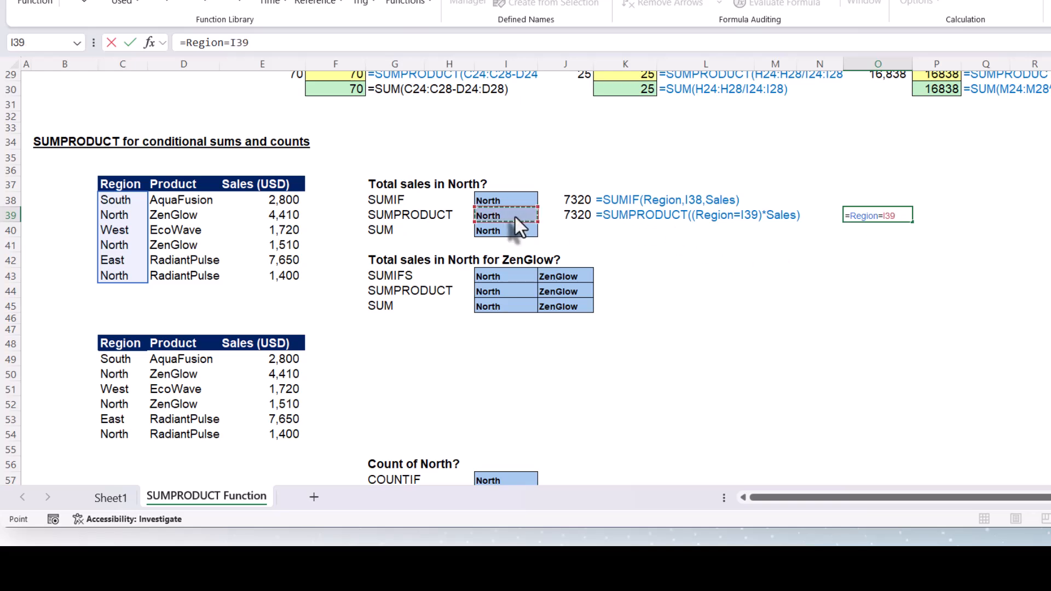
{"action": "key", "text": "Return"}
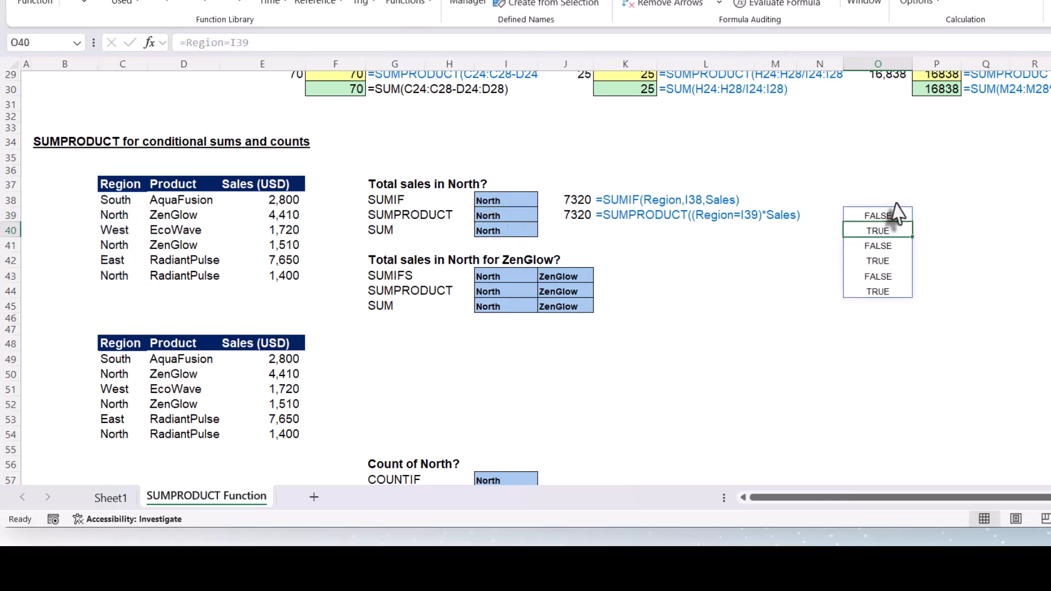
{"action": "left_click_drag", "start_coordinate": [887, 215], "coordinate": [886, 294]}
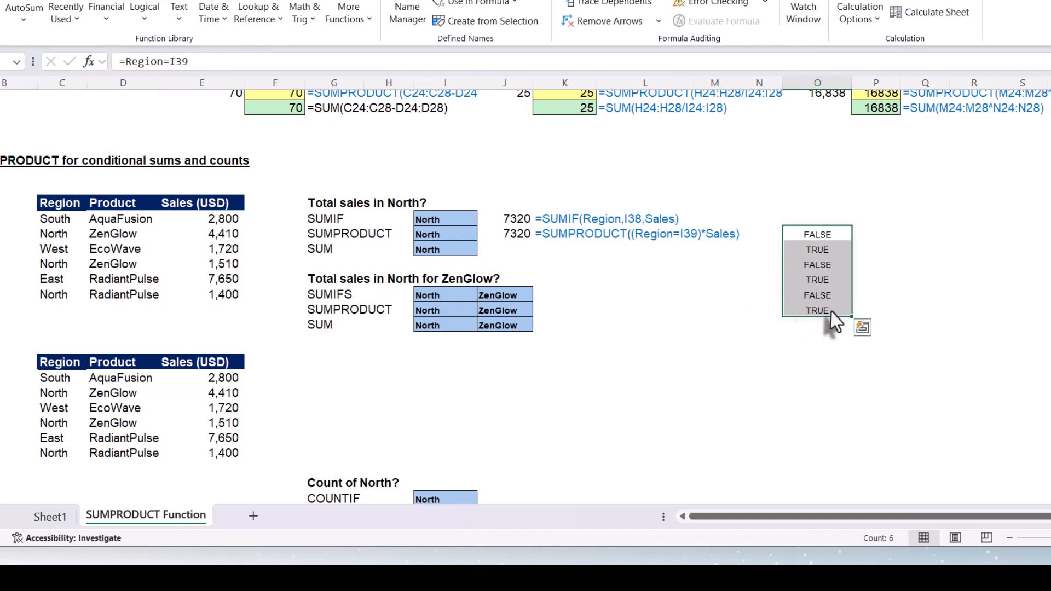
Step: List the sales amounts beside the region test results, starting in P39, with the formula =Sales
{"action": "left_click", "coordinate": [873, 236]}
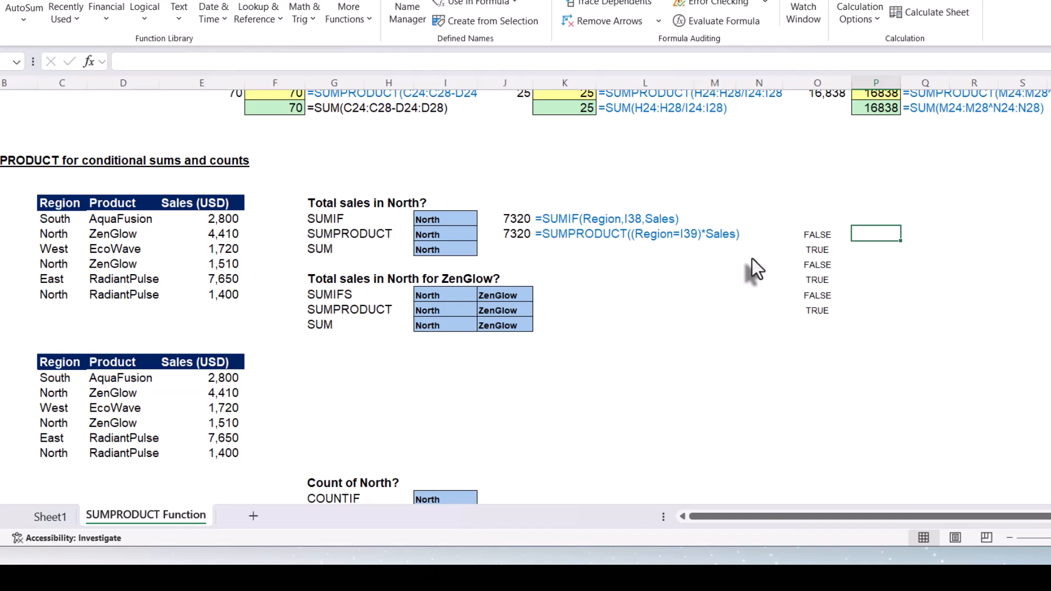
{"action": "type", "text": "=Sales"}
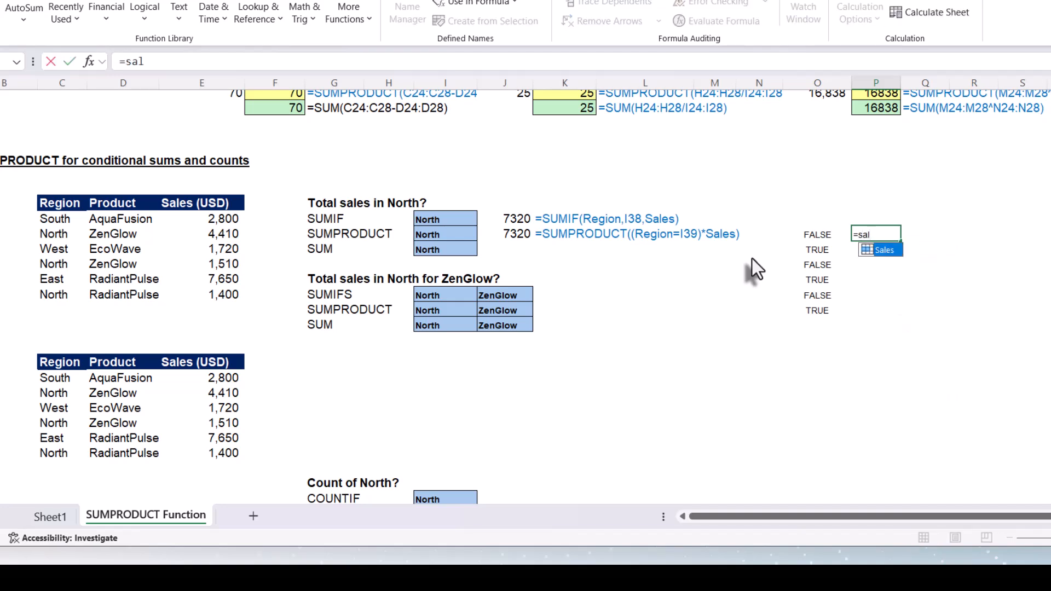
{"action": "key", "text": "Return"}
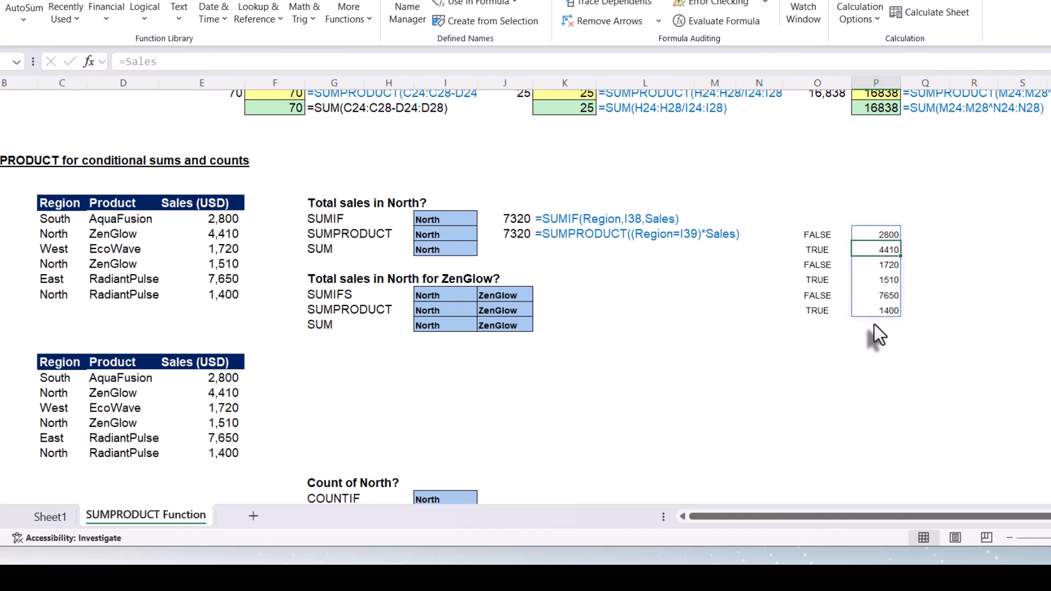
Step: Multiply each region test result by its sales amount with =O39*P39 in Q39, and fill the formula down to Q44
{"action": "left_click", "coordinate": [935, 232]}
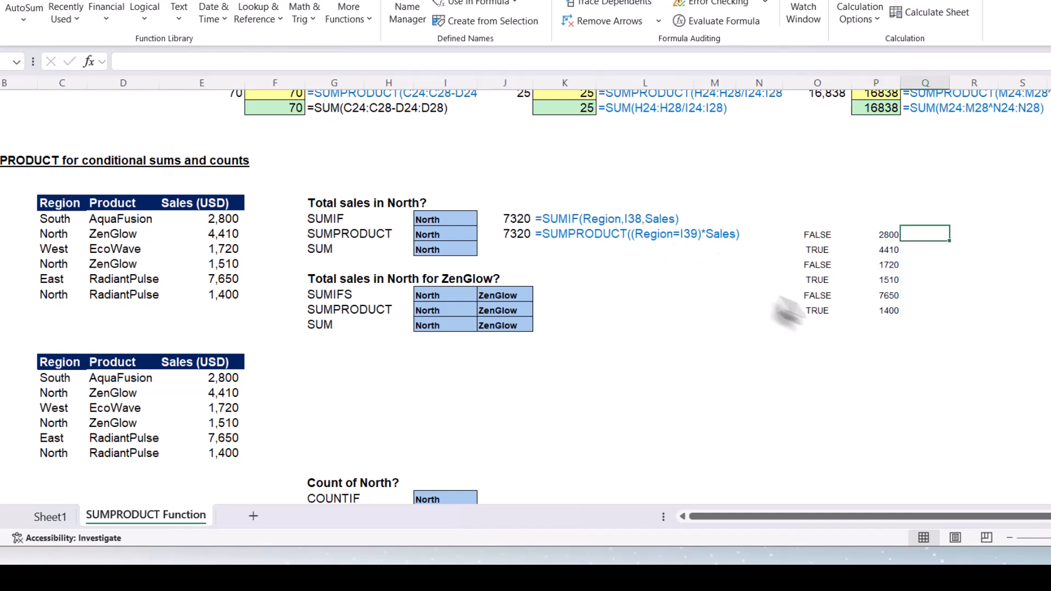
{"action": "type", "text": "="}
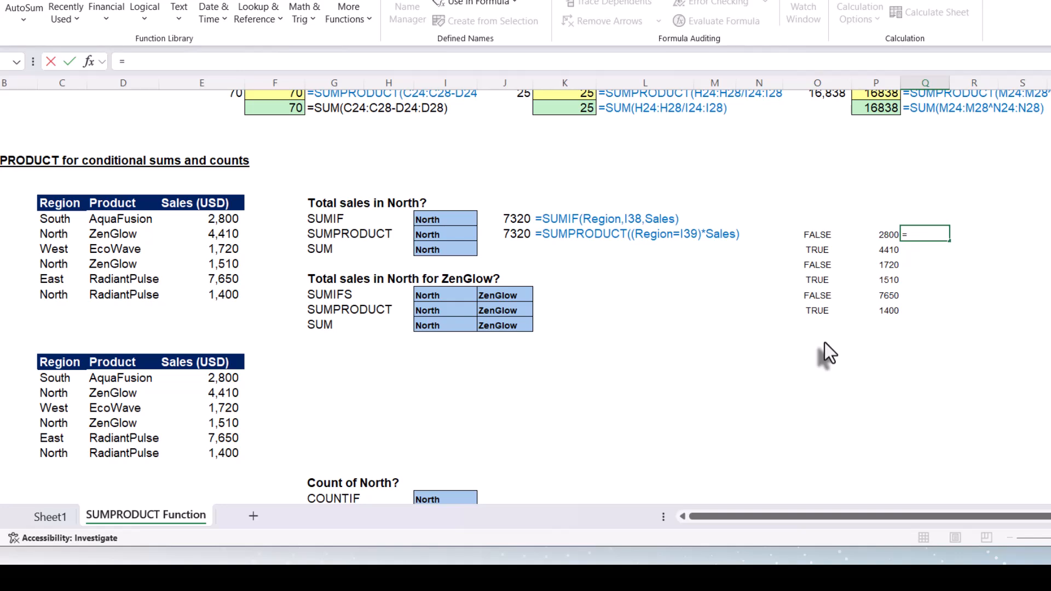
{"action": "key", "text": "Left"}
{"action": "key", "text": "Left"}
{"action": "type", "text": "*"}
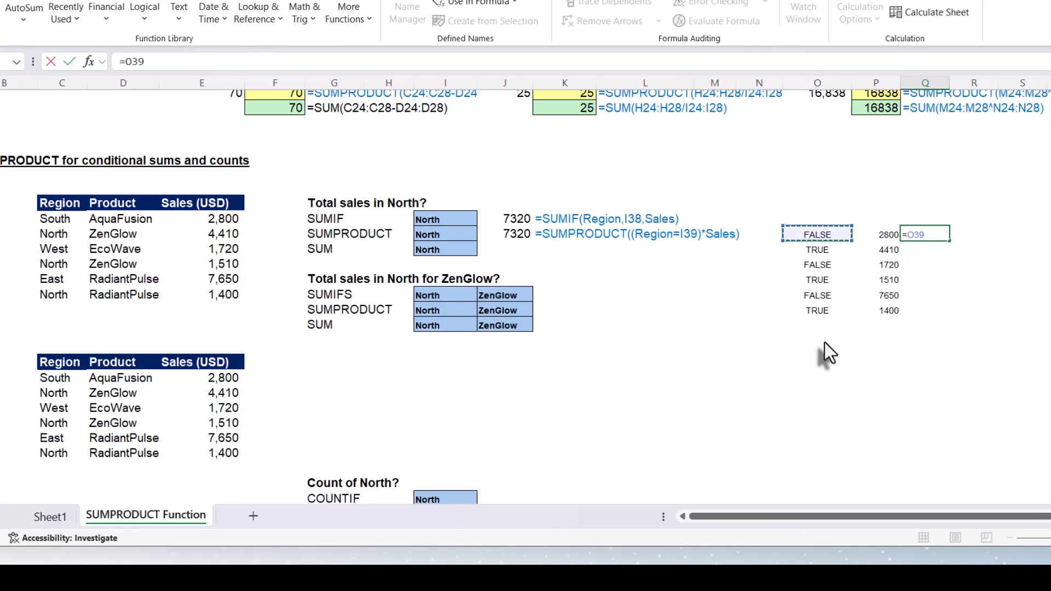
{"action": "key", "text": "Left"}
{"action": "key", "text": "Return"}
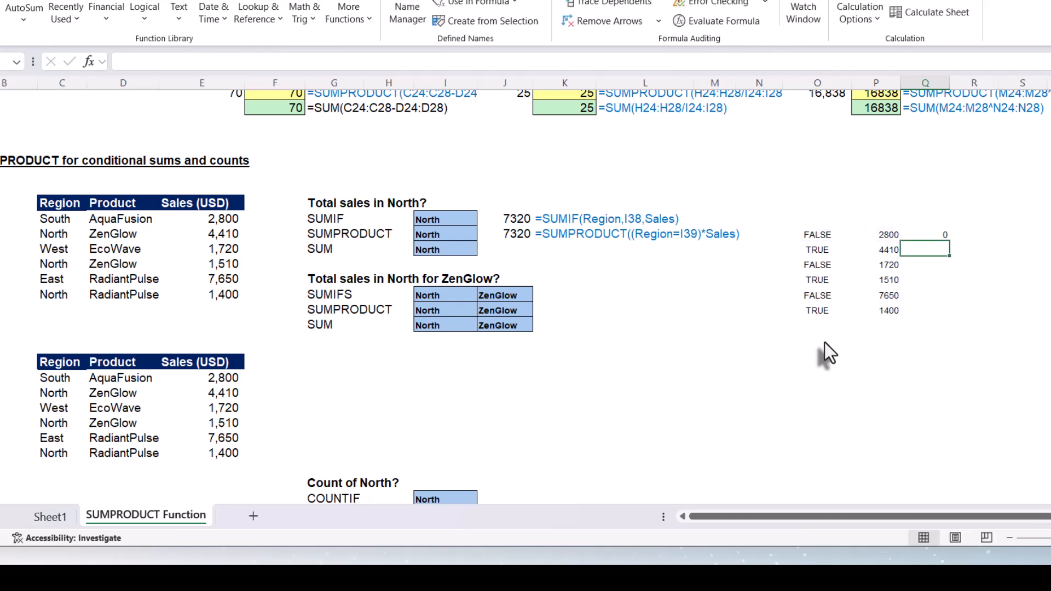
{"action": "left_click", "coordinate": [938, 238]}
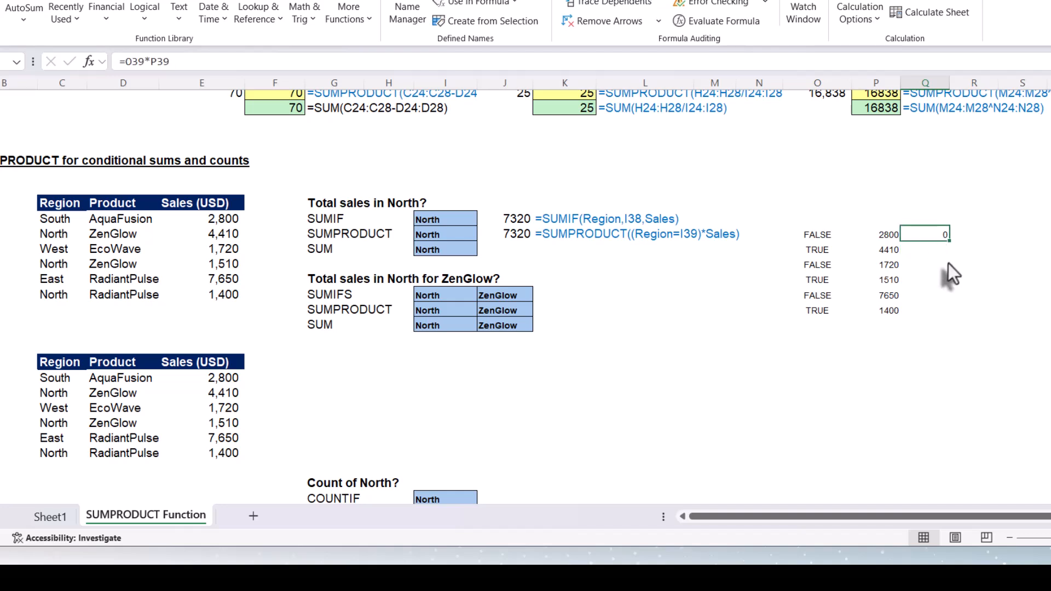
{"action": "double_click", "coordinate": [949, 240]}
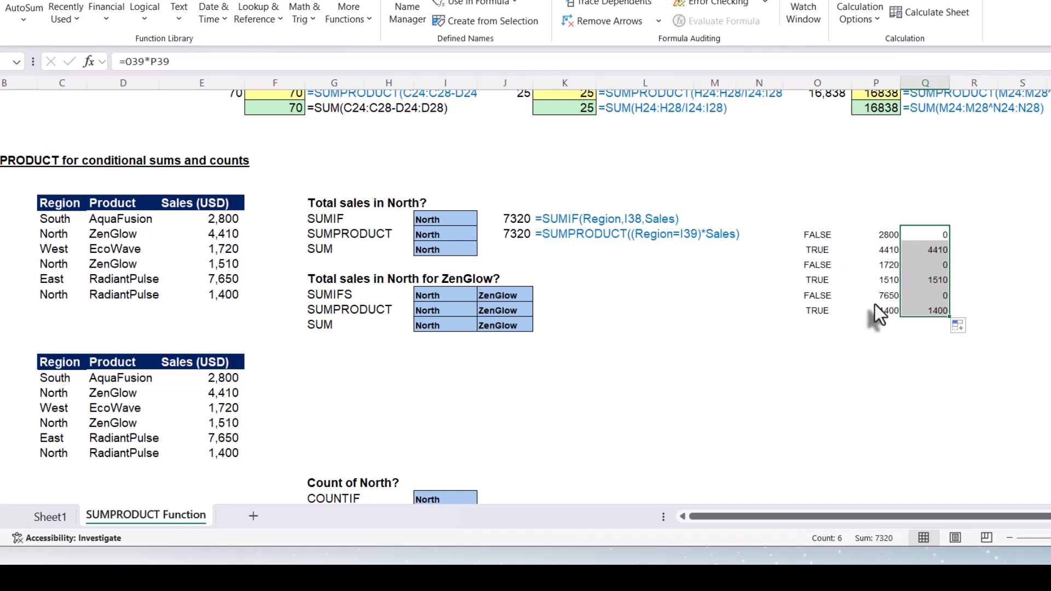
Step: Multiply the spilled region test results by the spilled sales amounts with the single array formula =O39#*P39# in R39
{"action": "left_click", "coordinate": [968, 236]}
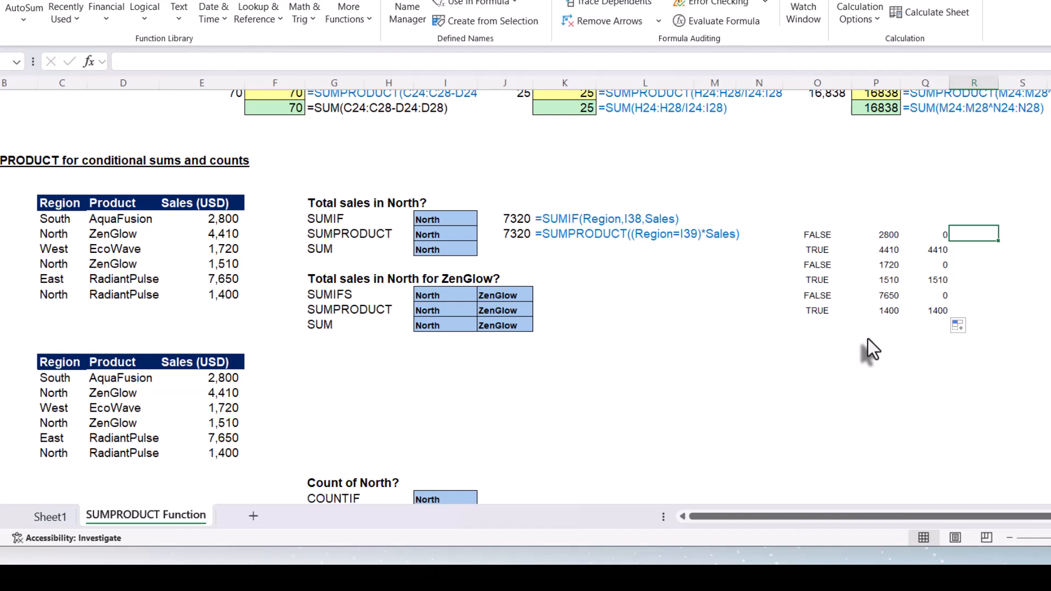
{"action": "type", "text": "="}
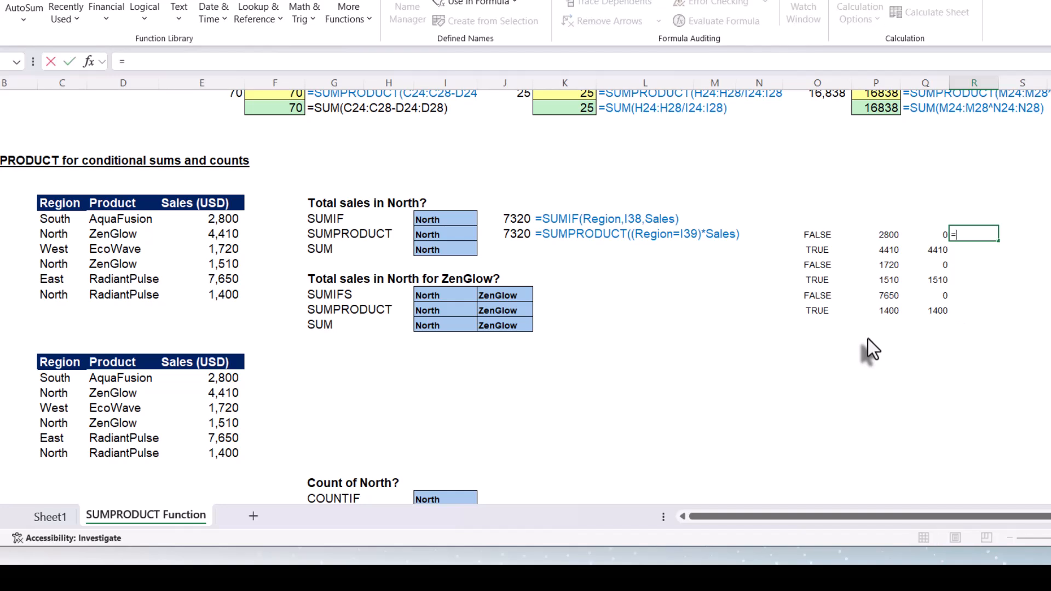
{"action": "left_click", "coordinate": [812, 241]}
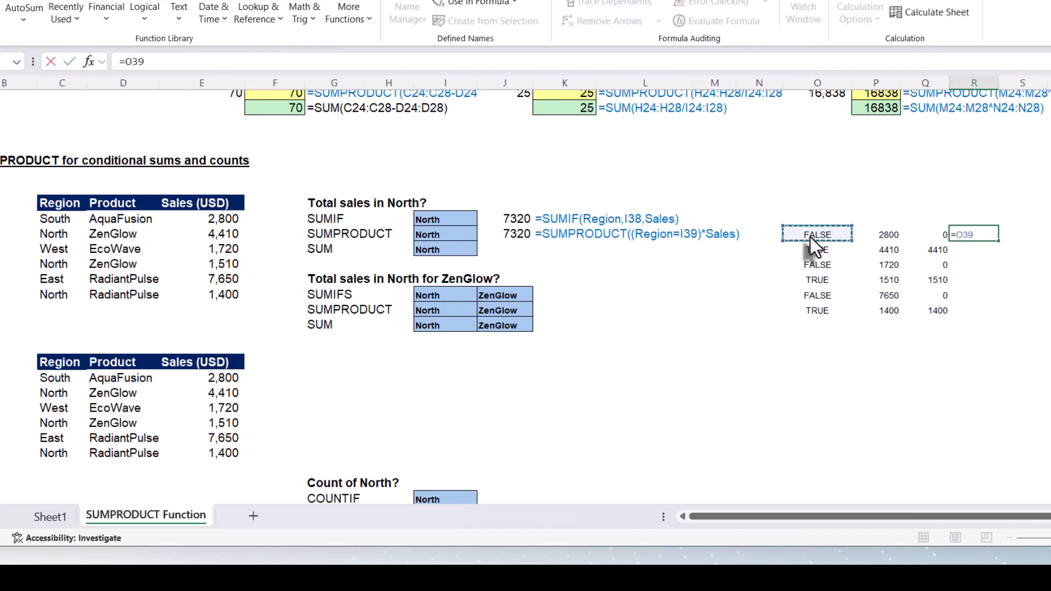
{"action": "type", "text": "#*"}
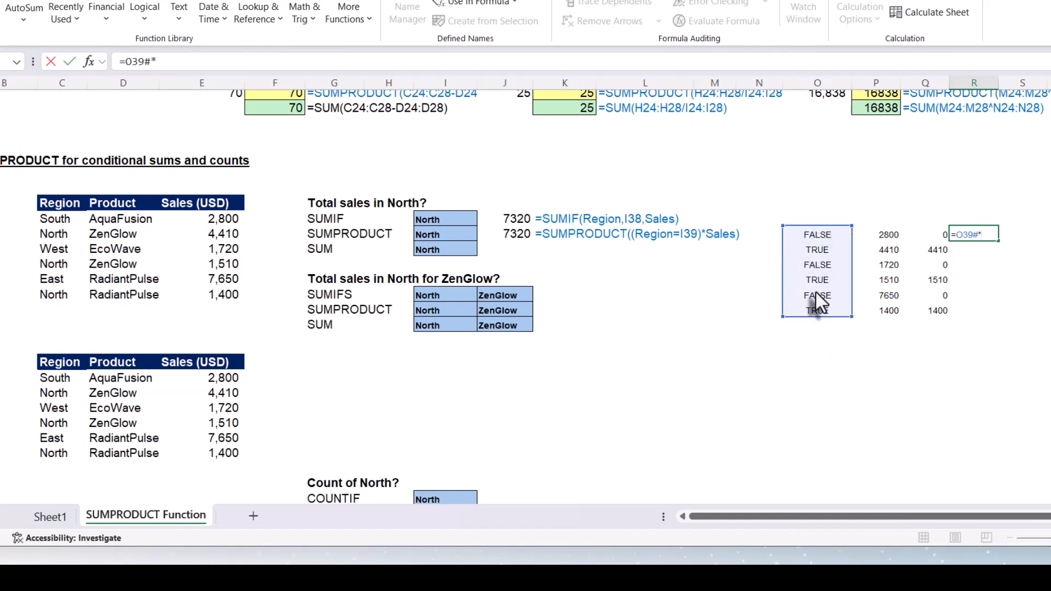
{"action": "left_click", "coordinate": [884, 232]}
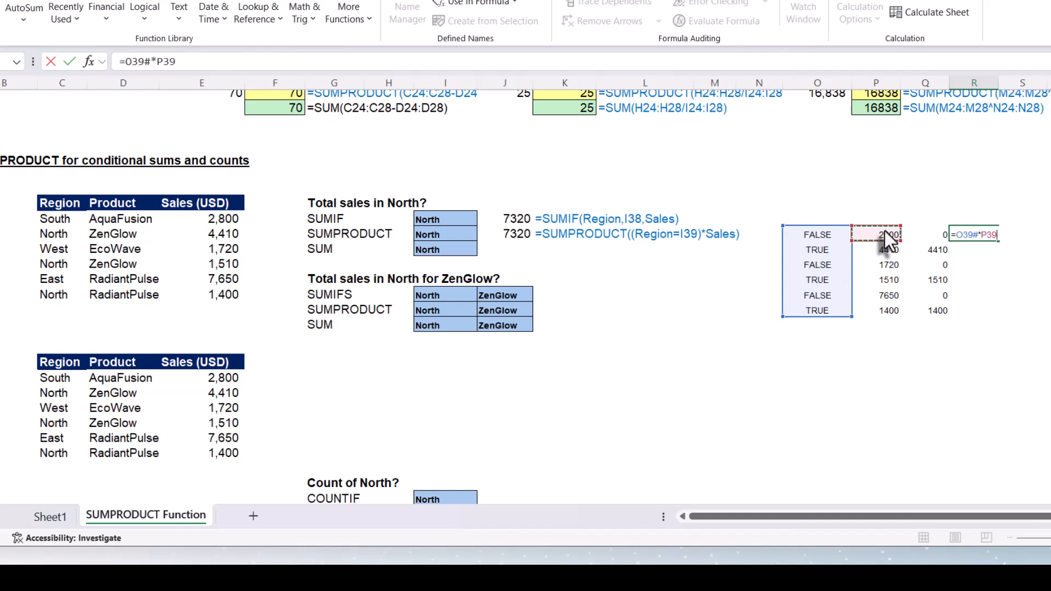
{"action": "type", "text": "#"}
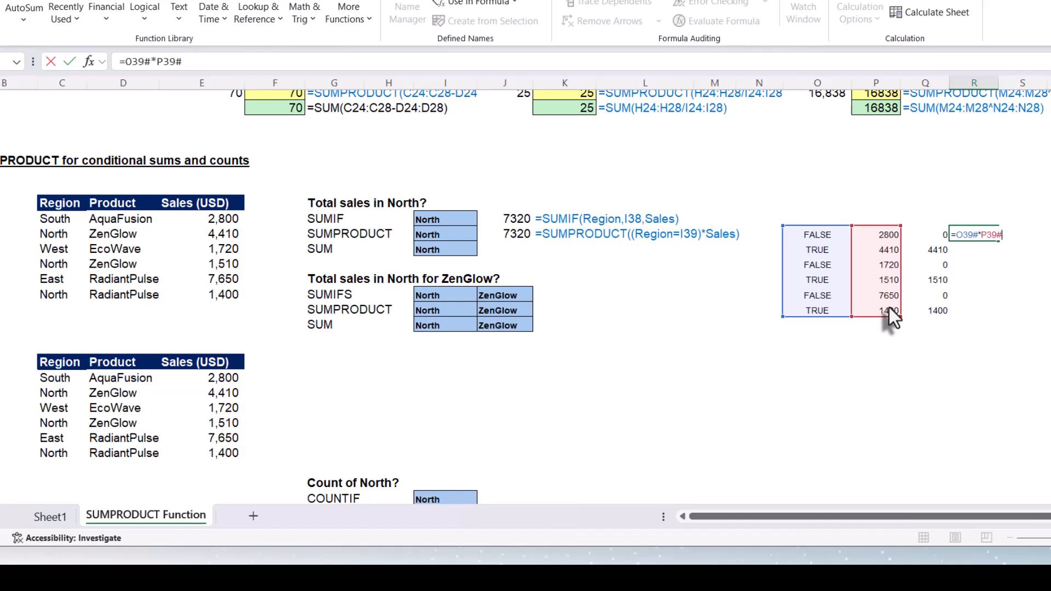
{"action": "key", "text": "Return"}
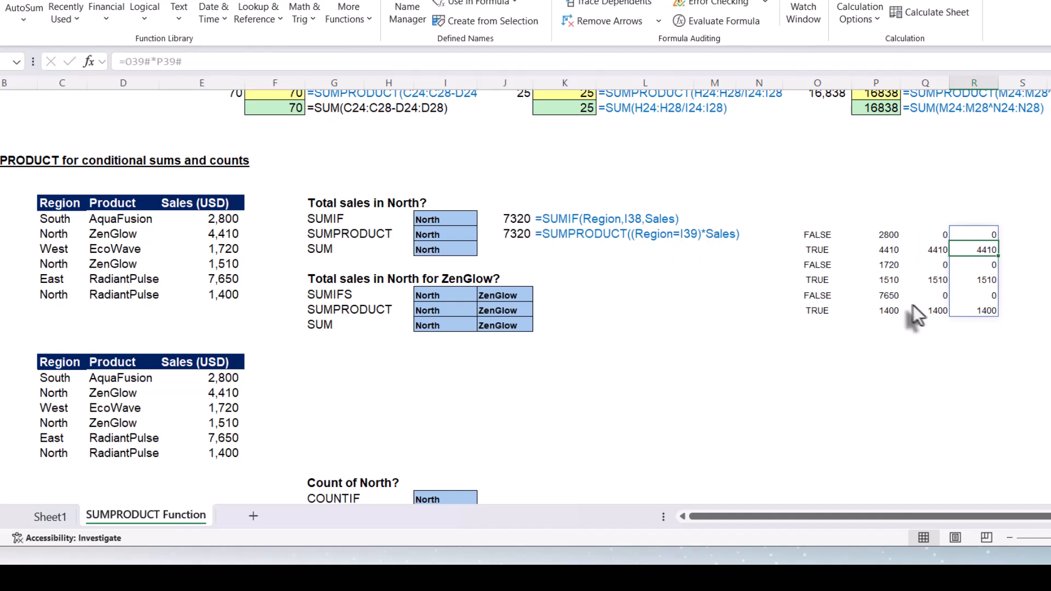
Step: Total the row-by-row products beneath their column in Q45 with =SUM(Q39:Q44)
{"action": "left_click", "coordinate": [933, 328]}
{"action": "key", "text": "alt+equal"}
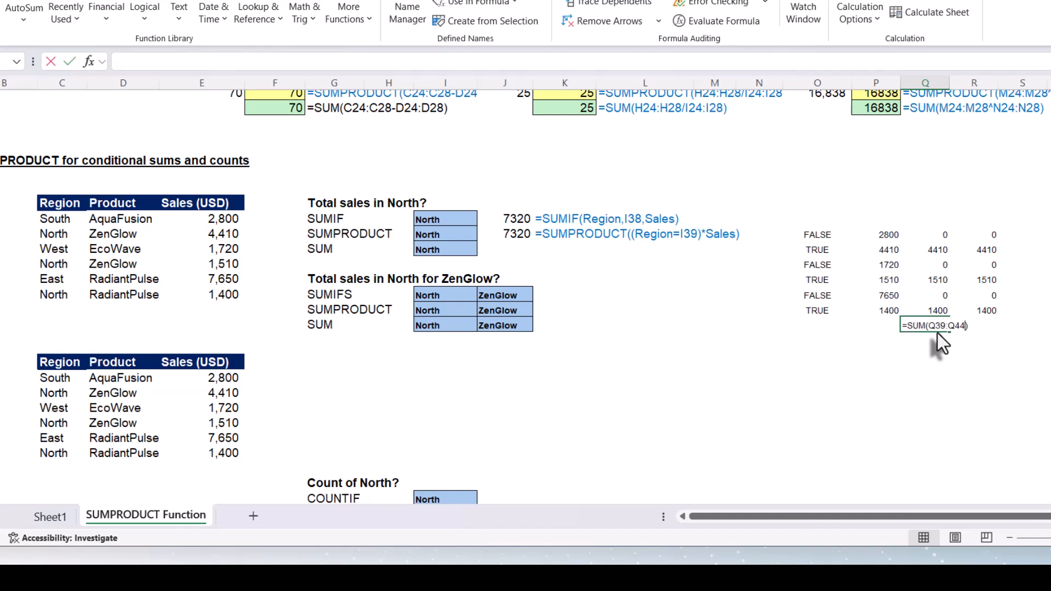
{"action": "key", "text": "Return"}
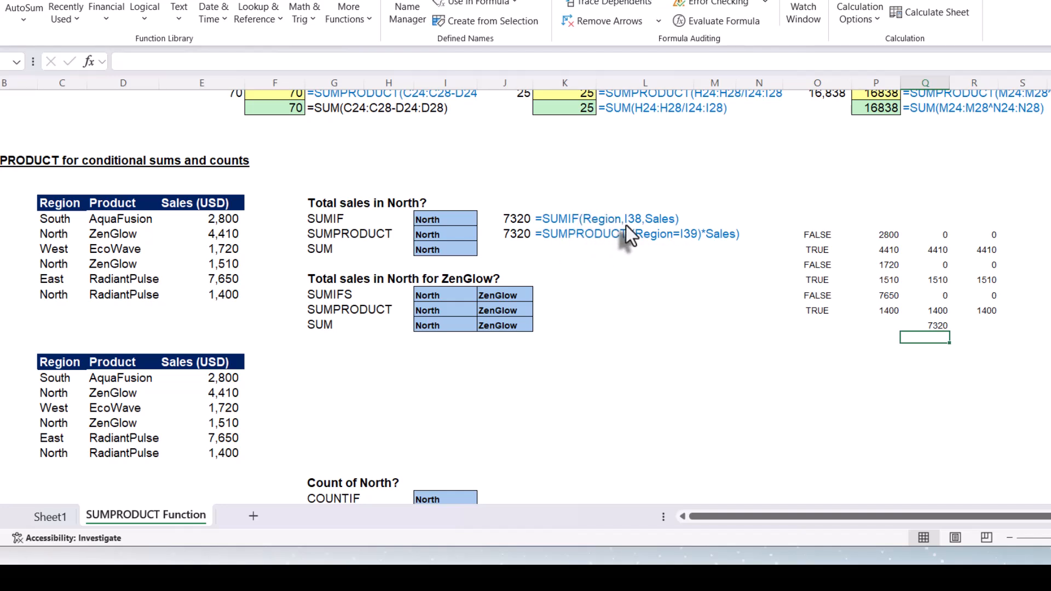
Step: Calculate the total sales in North in J40 with the formula =SUM((Region=I40)*Sales)
{"action": "left_click", "coordinate": [517, 252]}
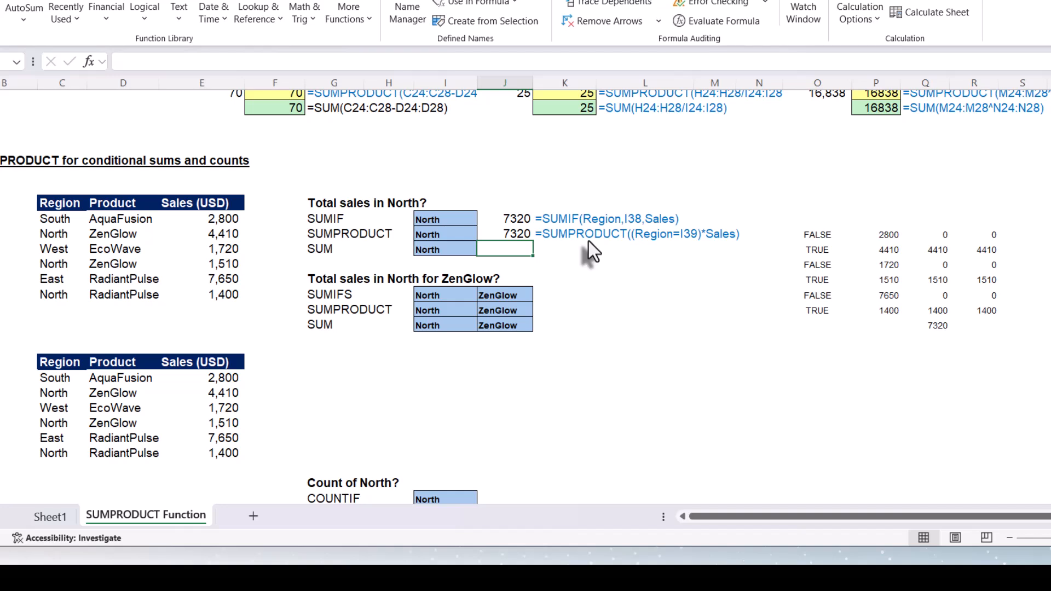
{"action": "key", "text": "Up"}
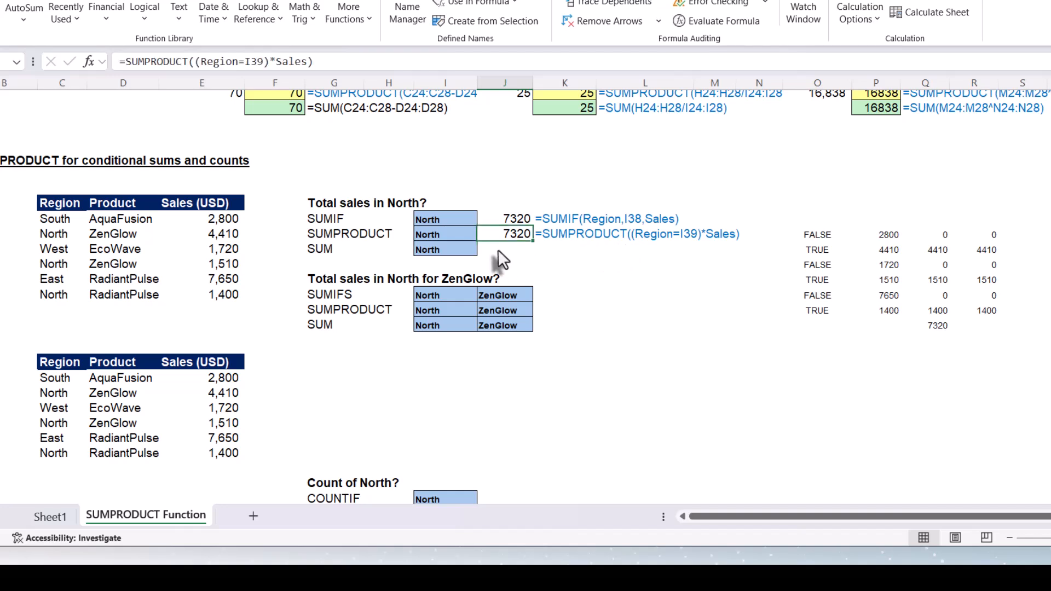
{"action": "key", "text": "Down"}
{"action": "type", "text": "=SUM("}
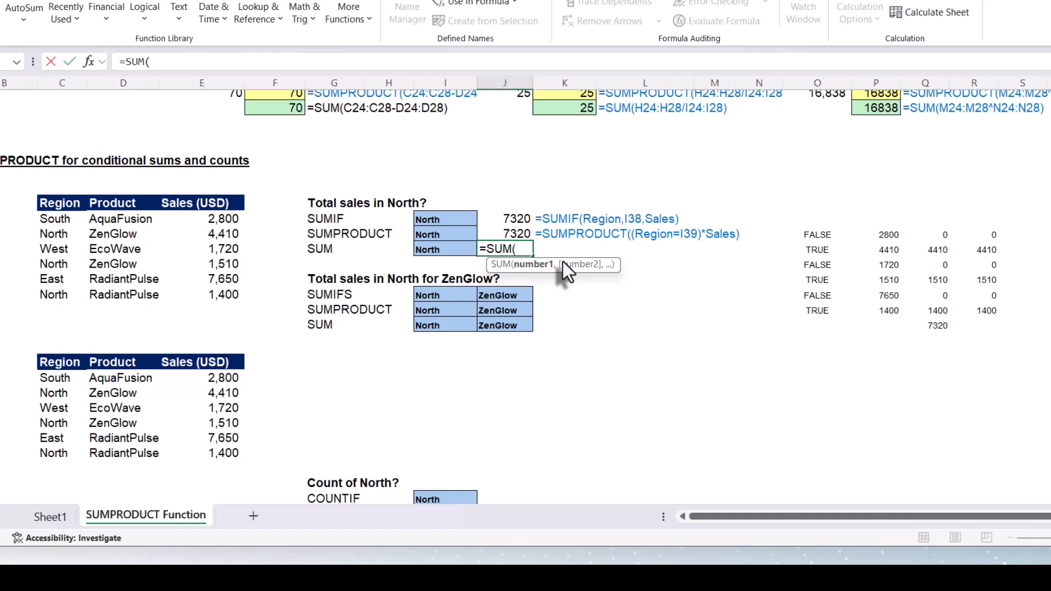
{"action": "type", "text": "(reg"}
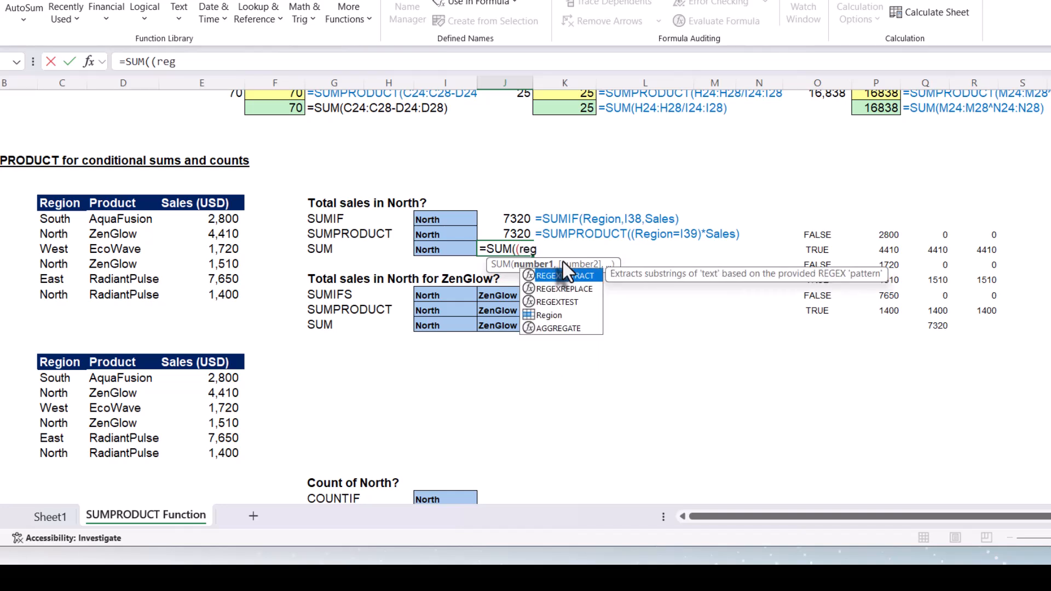
{"action": "type", "text": "i"}
{"action": "key", "text": "Tab"}
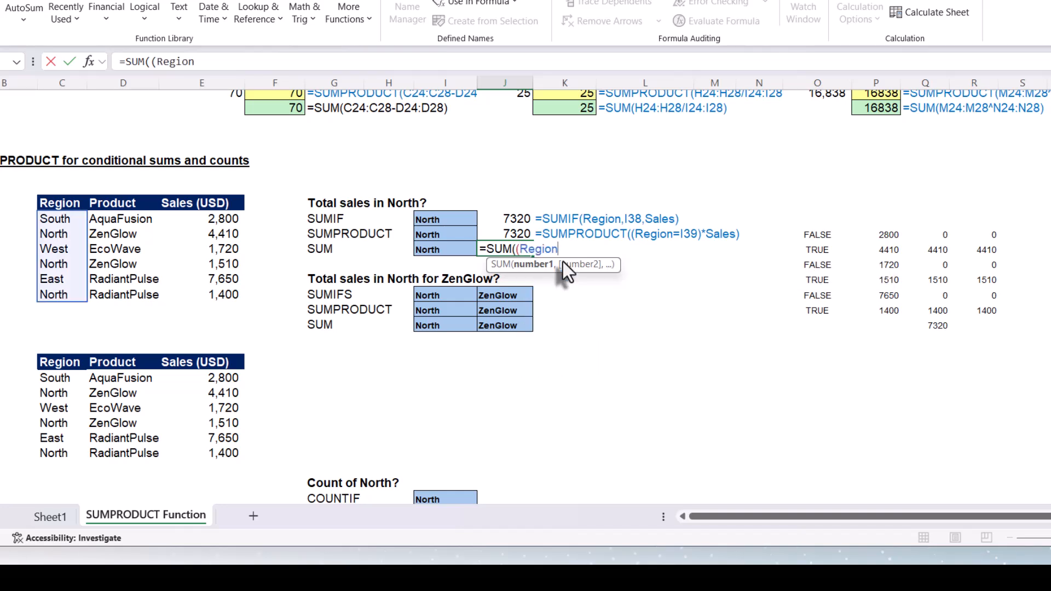
{"action": "type", "text": "="}
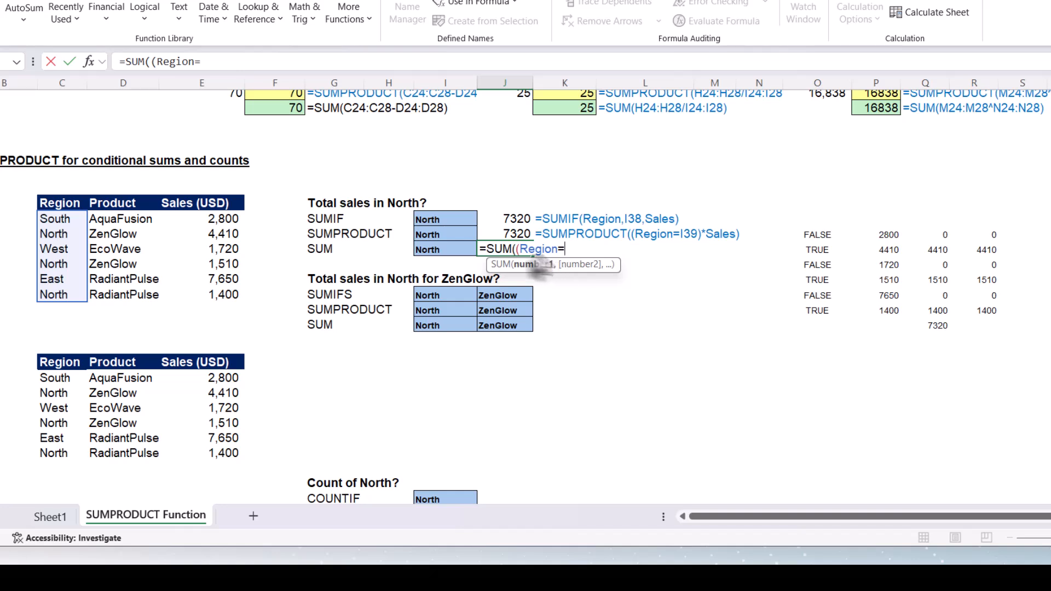
{"action": "left_click", "coordinate": [442, 248]}
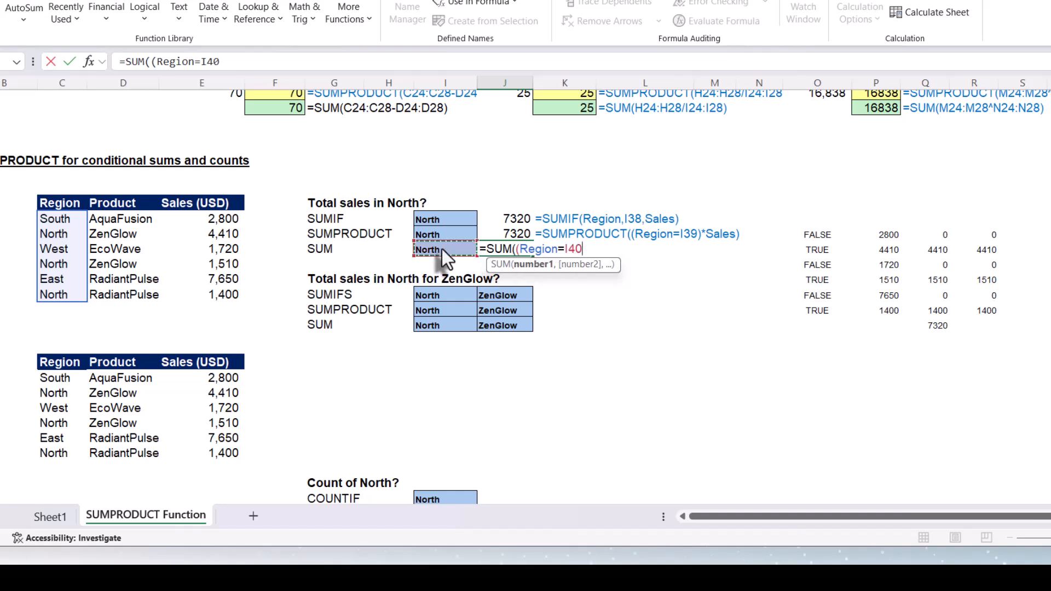
{"action": "type", "text": ")*Sales"}
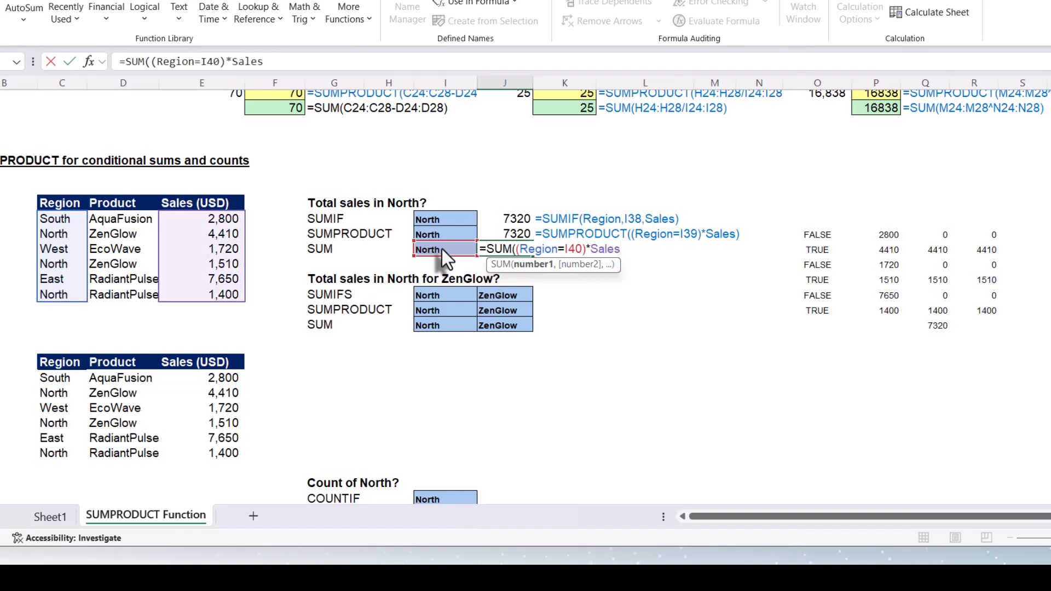
{"action": "type", "text": ")"}
{"action": "key", "text": "Return"}
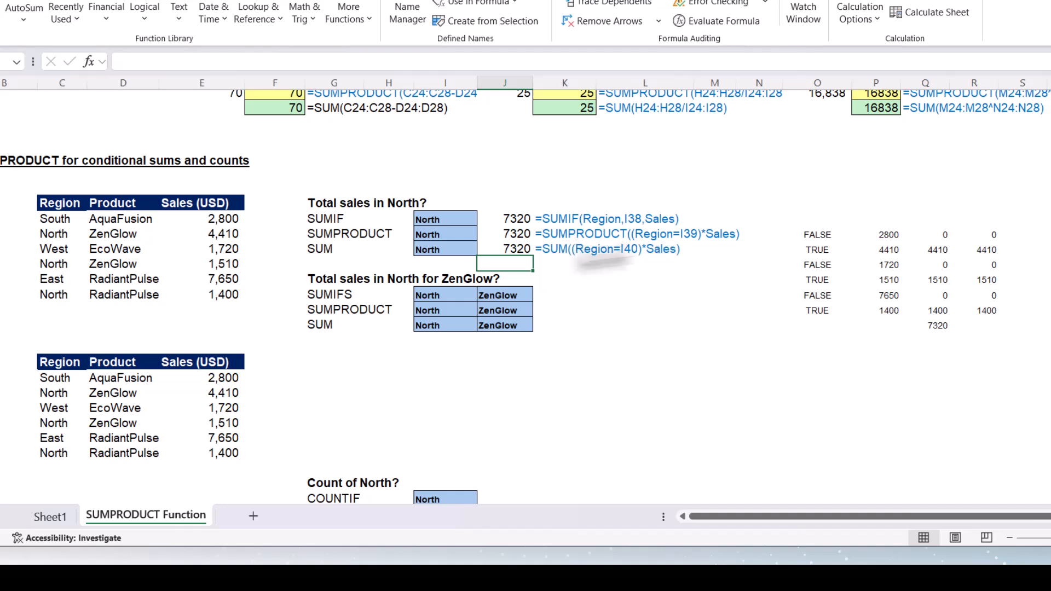
Step: Examine the SUM formula for North in J40 and the North and ZenGlow criteria for the two-condition total
{"action": "left_click", "coordinate": [578, 252]}
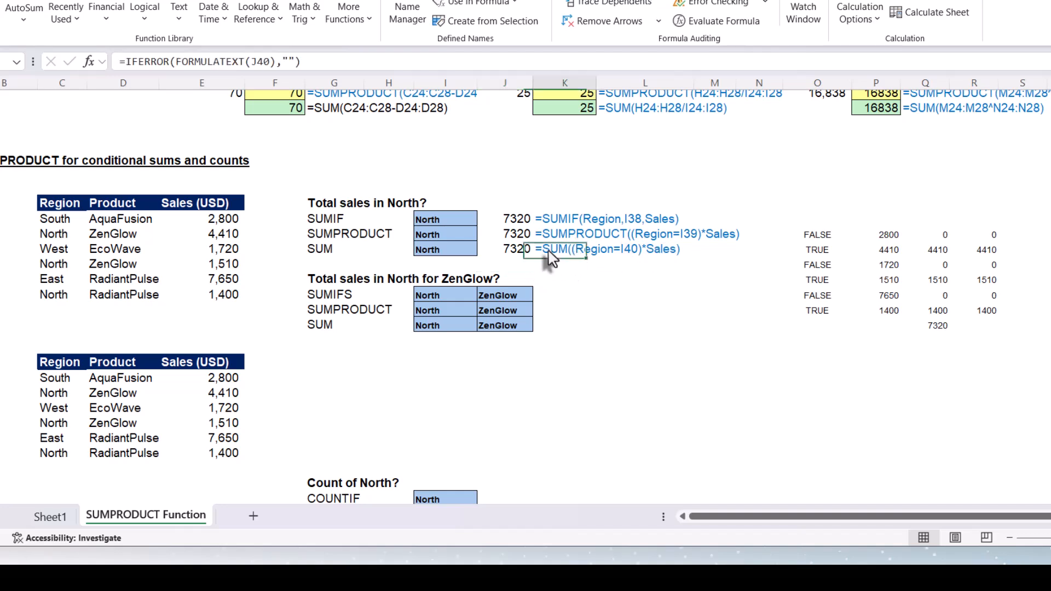
{"action": "left_click", "coordinate": [638, 266]}
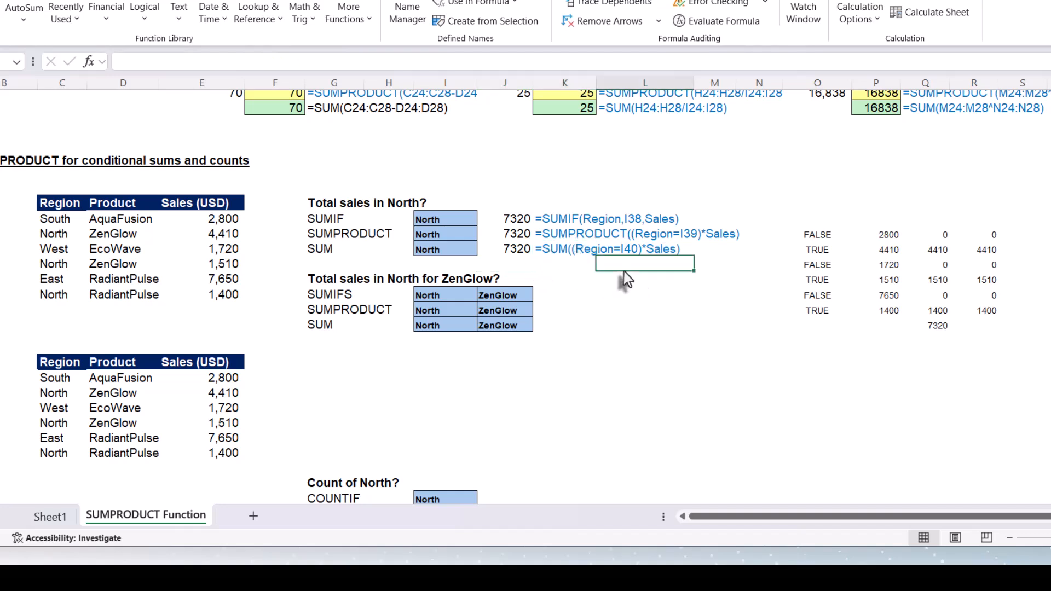
{"action": "left_click", "coordinate": [570, 254]}
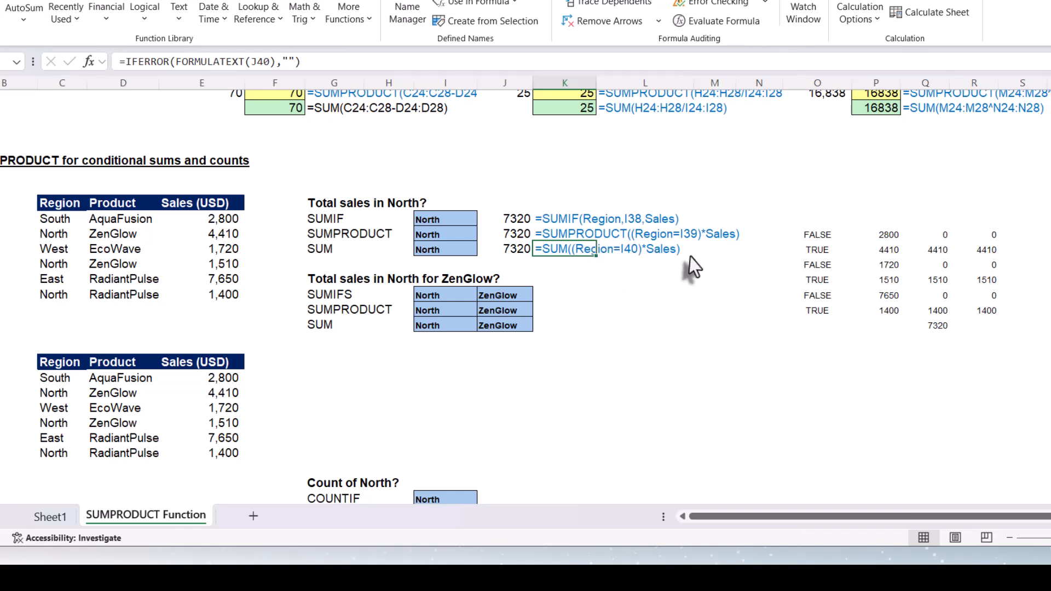
{"action": "key", "text": "Left"}
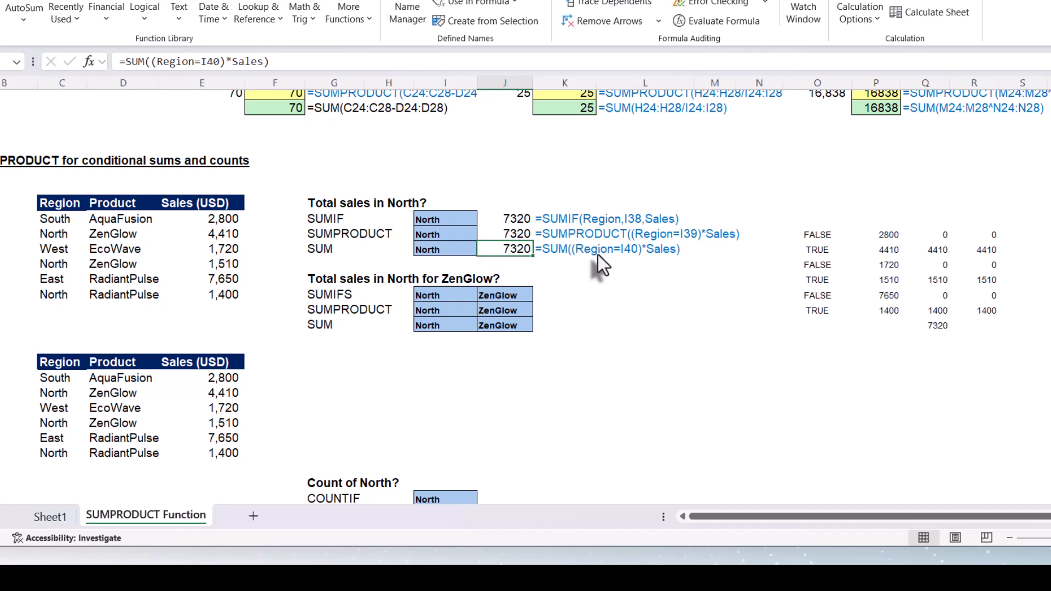
{"action": "left_click", "coordinate": [345, 296]}
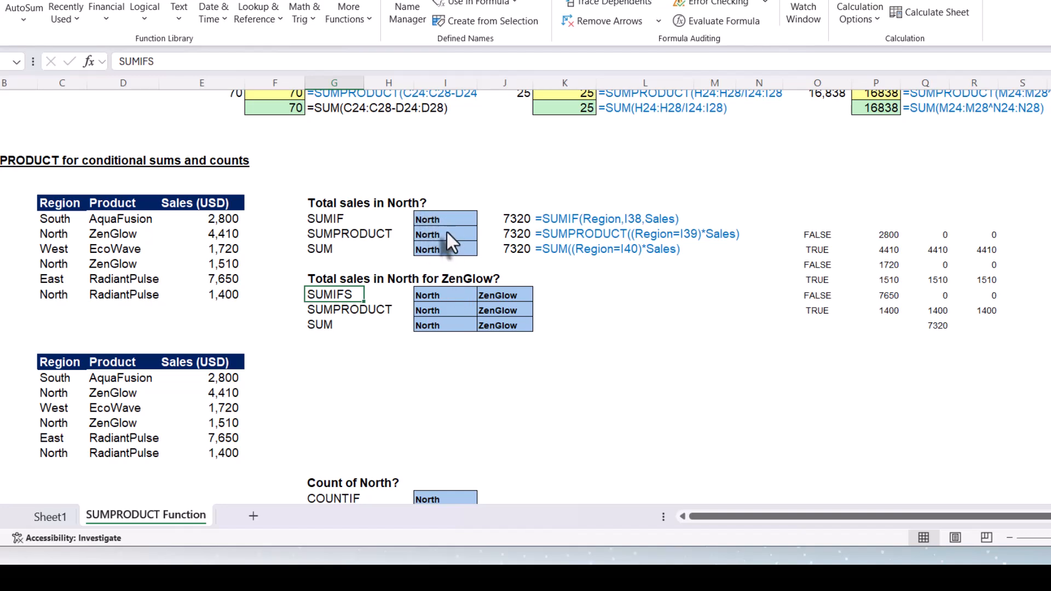
{"action": "left_click", "coordinate": [449, 296]}
{"action": "left_click_drag", "start_coordinate": [448, 301], "coordinate": [447, 321]}
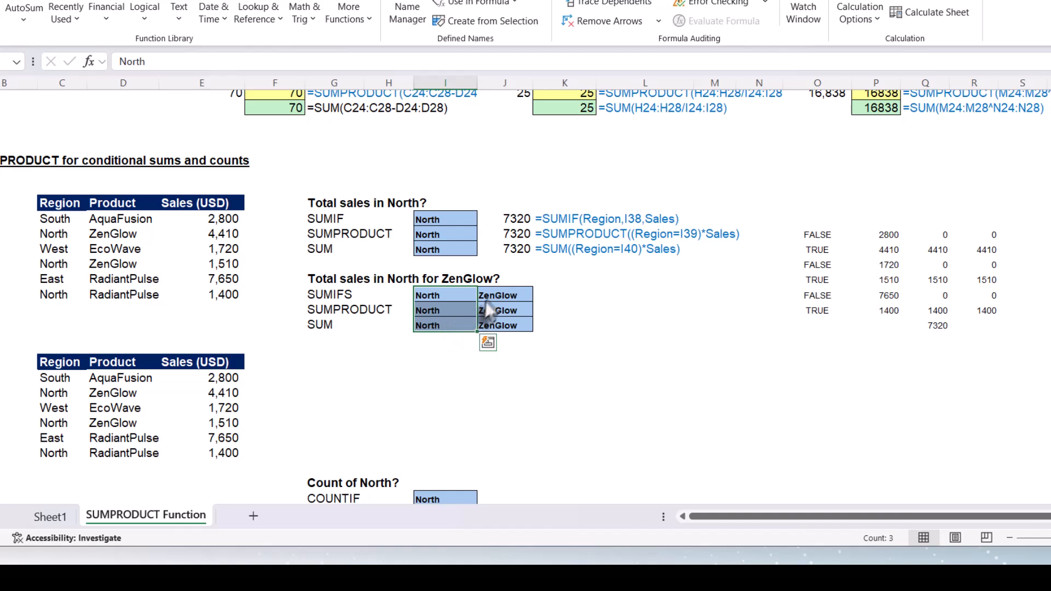
{"action": "left_click", "coordinate": [497, 297]}
{"action": "left_click_drag", "start_coordinate": [496, 295], "coordinate": [497, 326]}
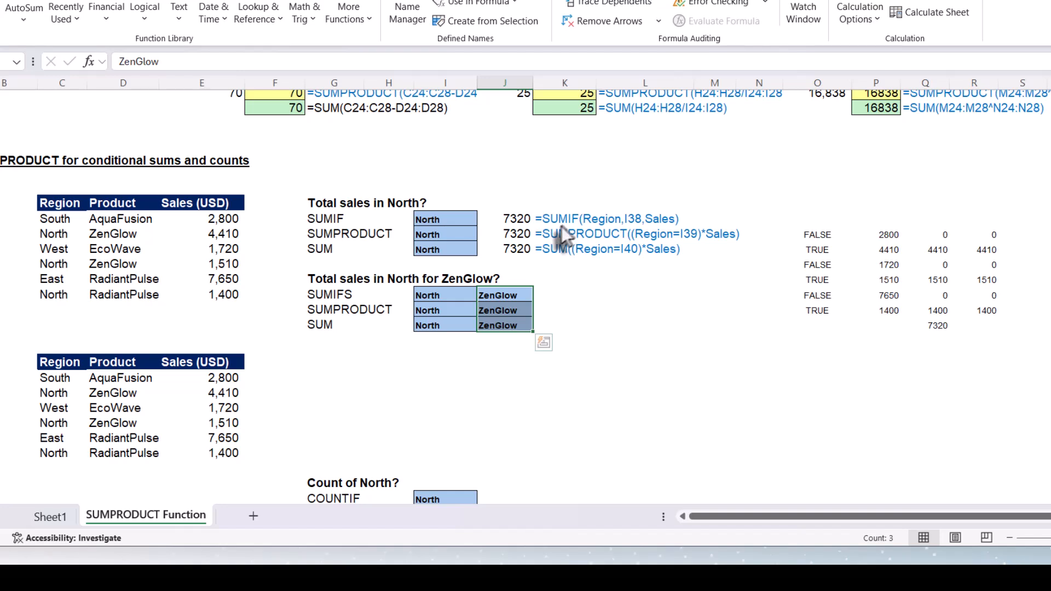
Step: Begin a SUMIFS formula in K43 that sums Sales where Region matches the North criterion in I43
{"action": "left_click", "coordinate": [559, 295]}
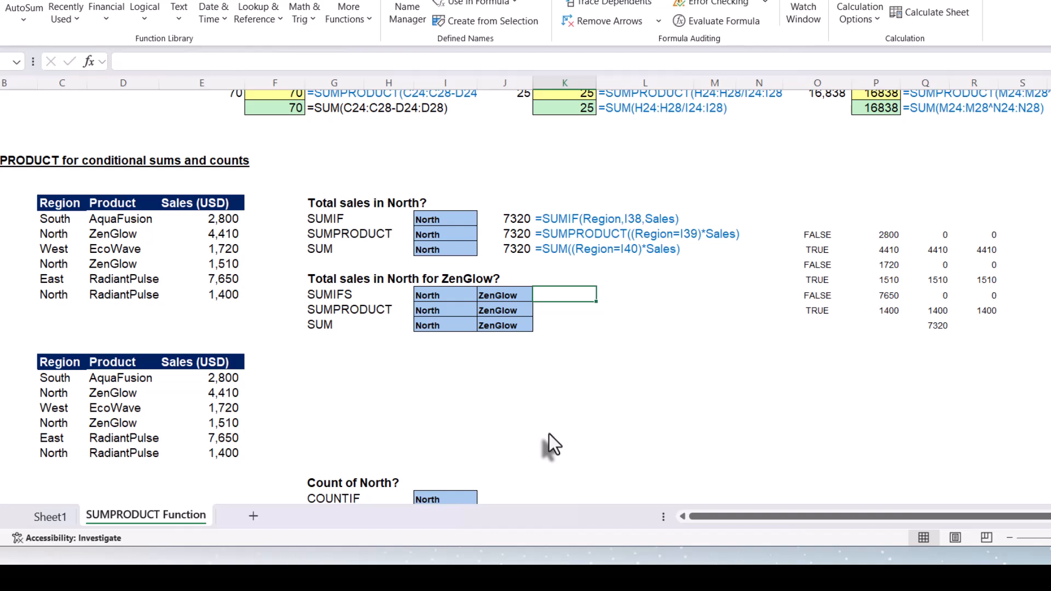
{"action": "type", "text": "=sumi"}
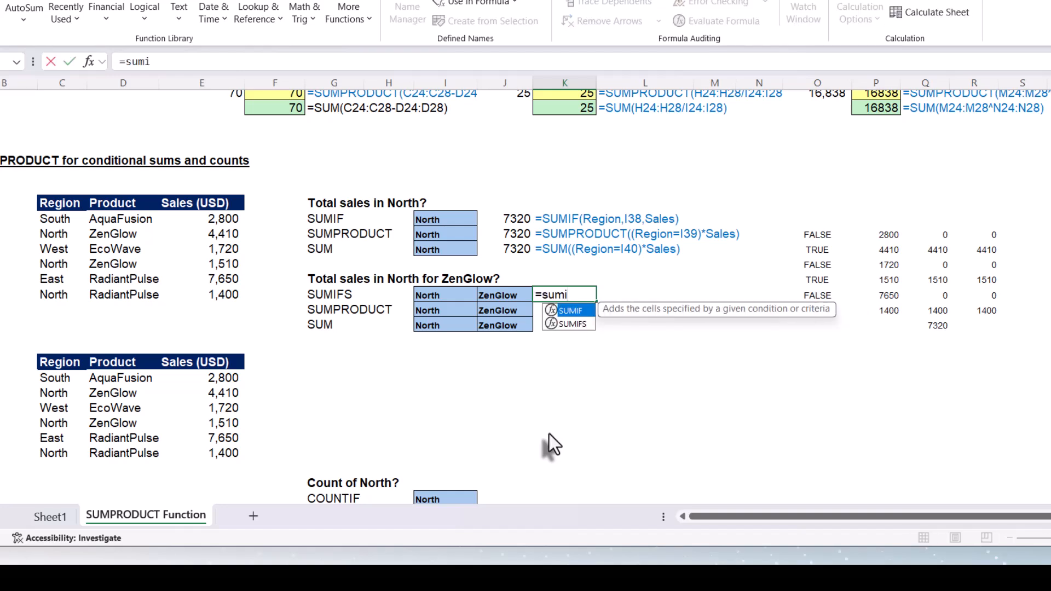
{"action": "type", "text": "fs"}
{"action": "key", "text": "Tab"}
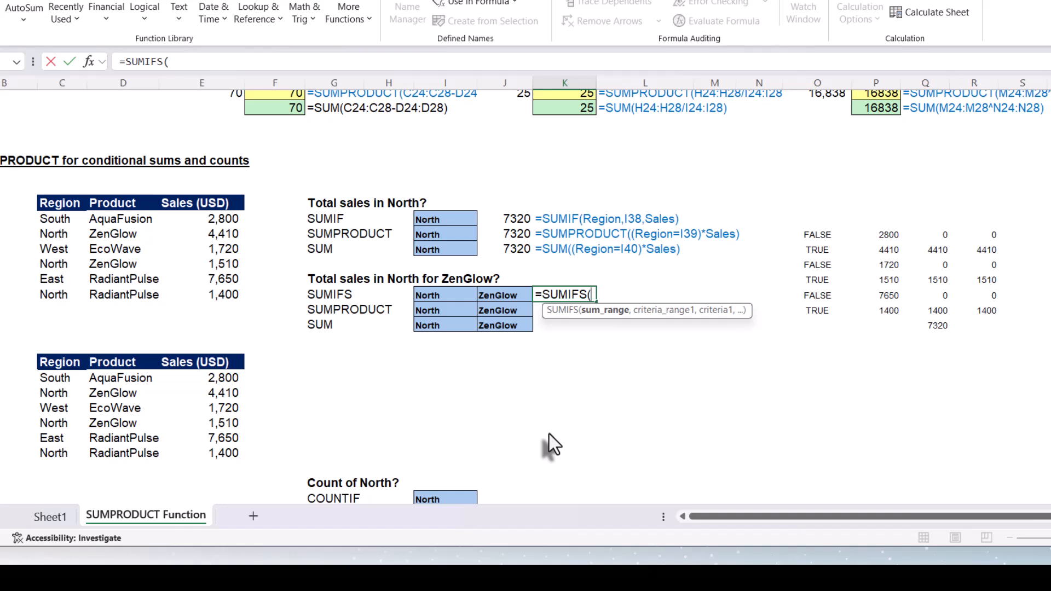
{"action": "type", "text": "sa"}
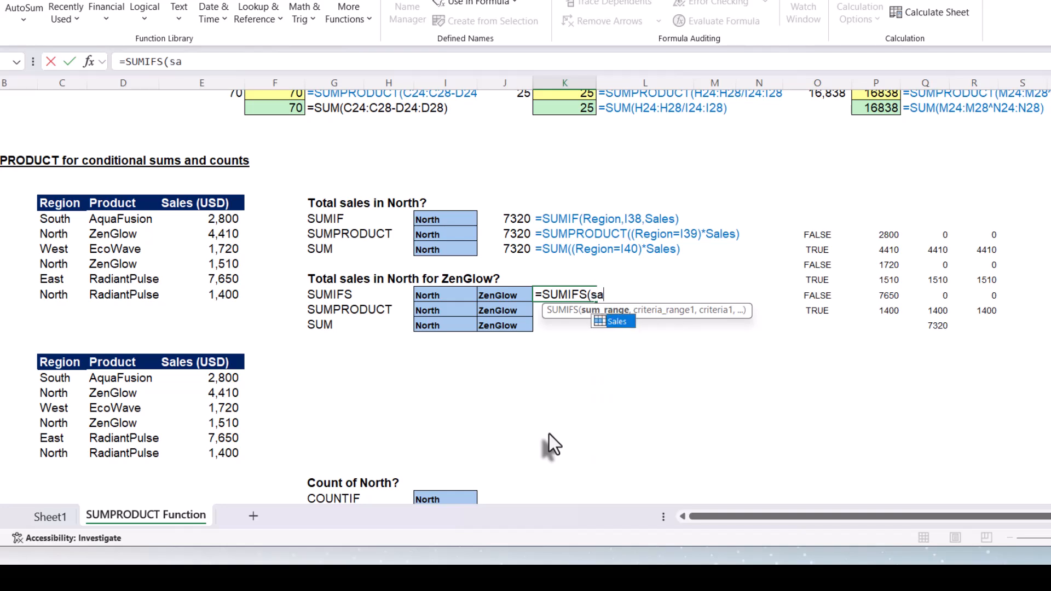
{"action": "key", "text": "Tab"}
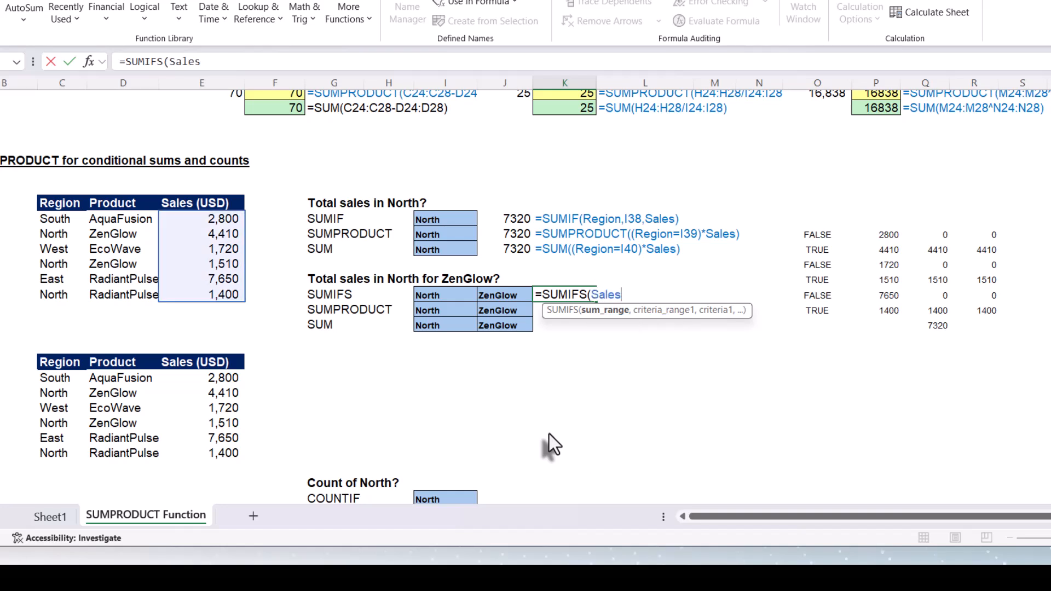
{"action": "type", "text": ","}
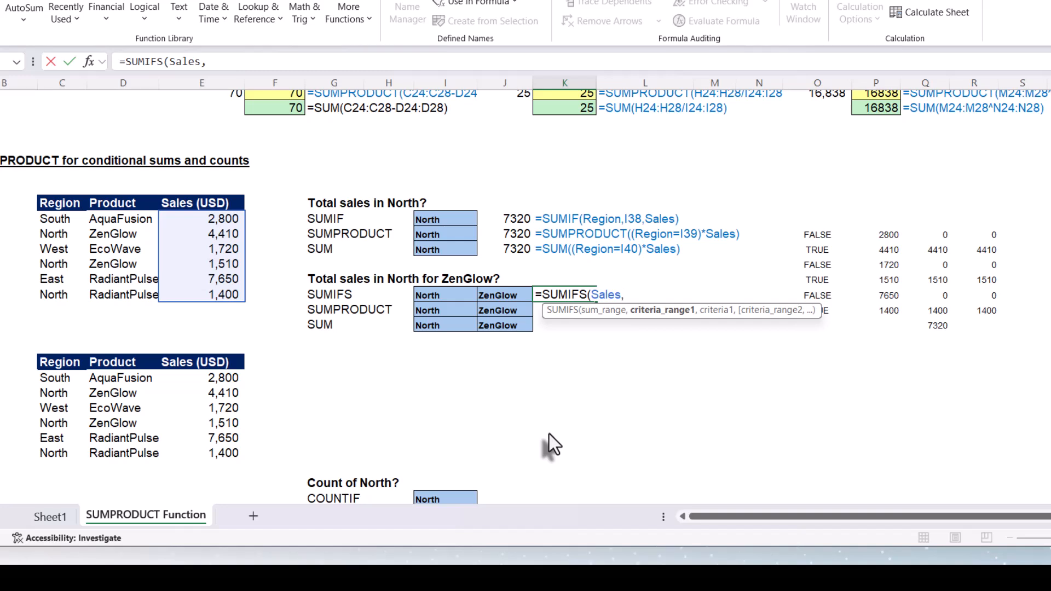
{"action": "type", "text": "regi"}
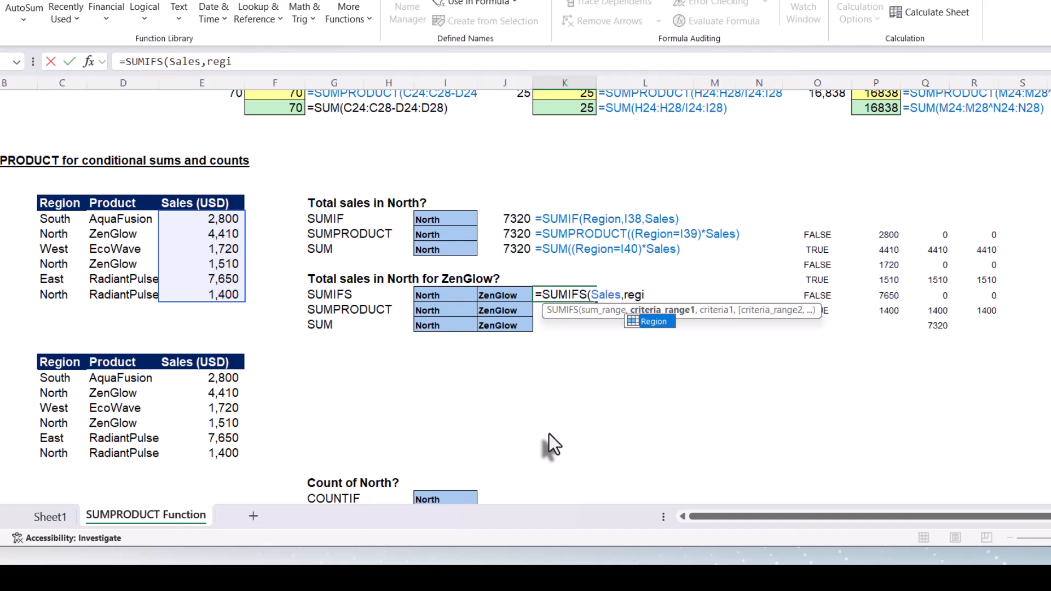
{"action": "key", "text": "Tab"}
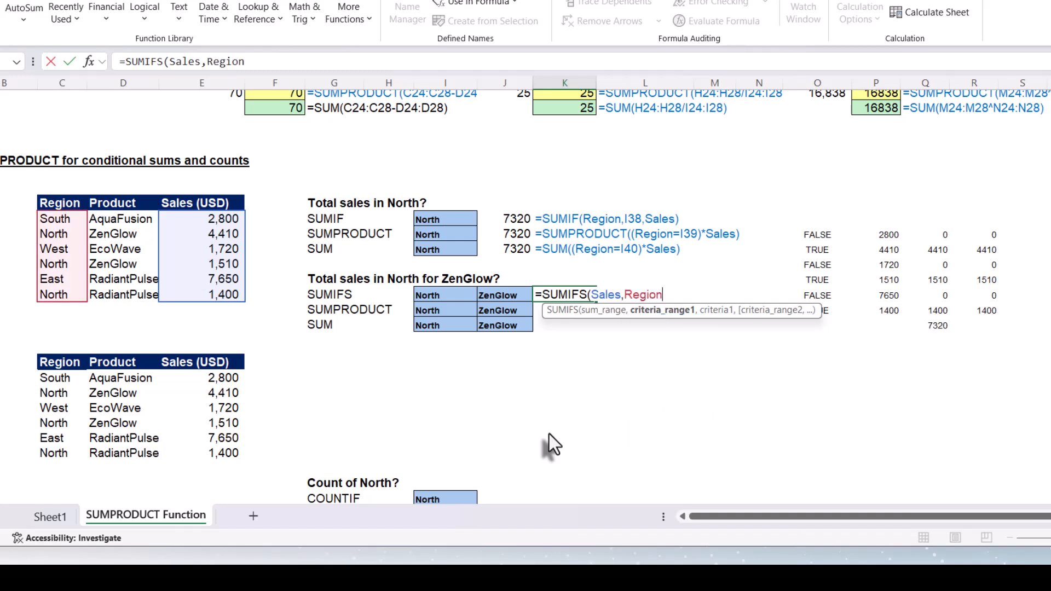
{"action": "type", "text": ","}
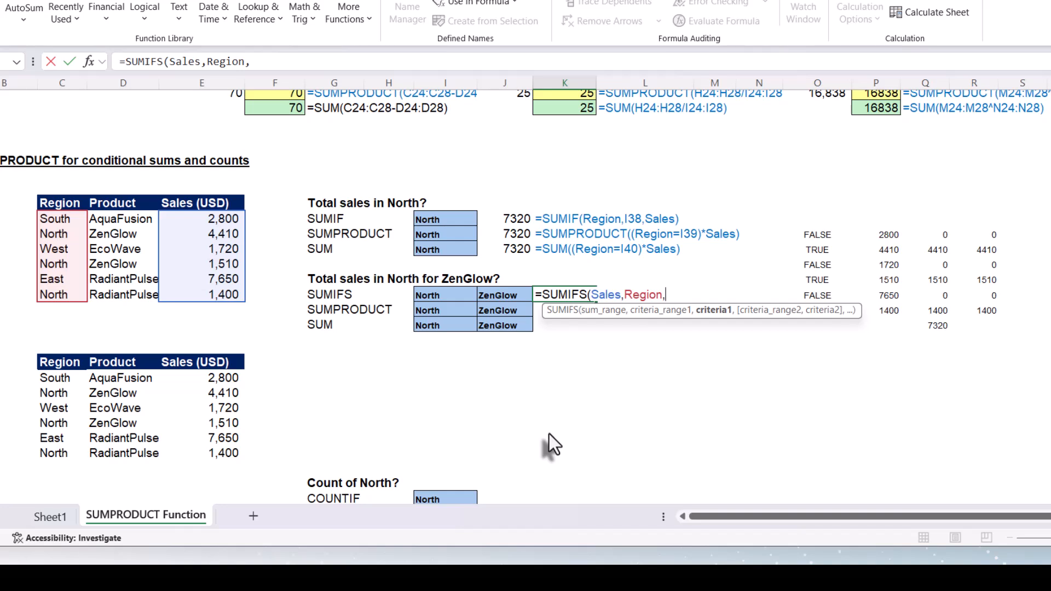
{"action": "left_click", "coordinate": [447, 295]}
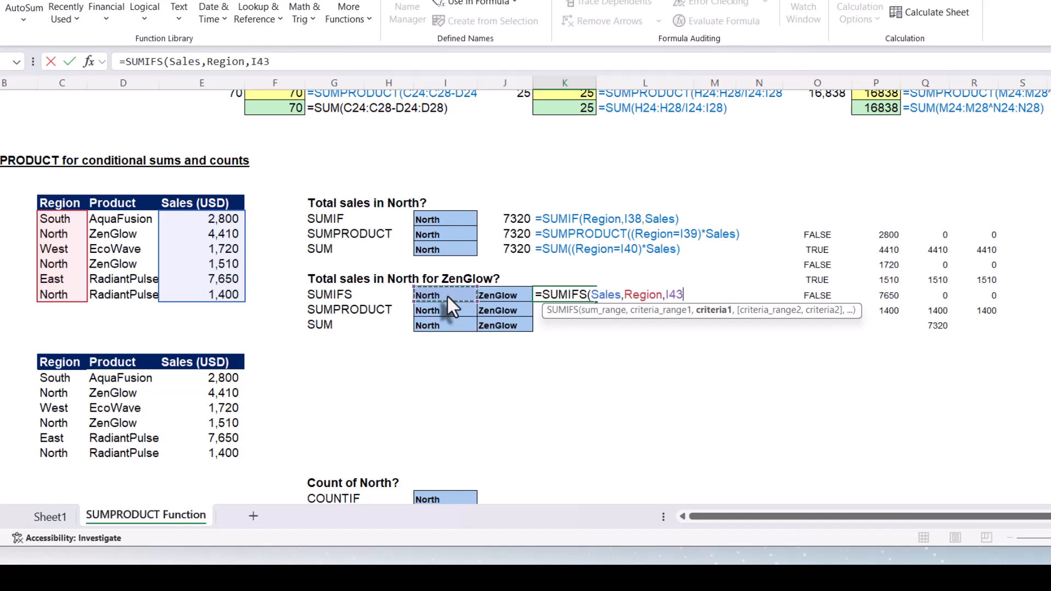
Step: Add the ZenGlow condition on Product and complete K43 as =SUMIFS(Sales,Region,I43,Product,J43)
{"action": "type", "text": ","}
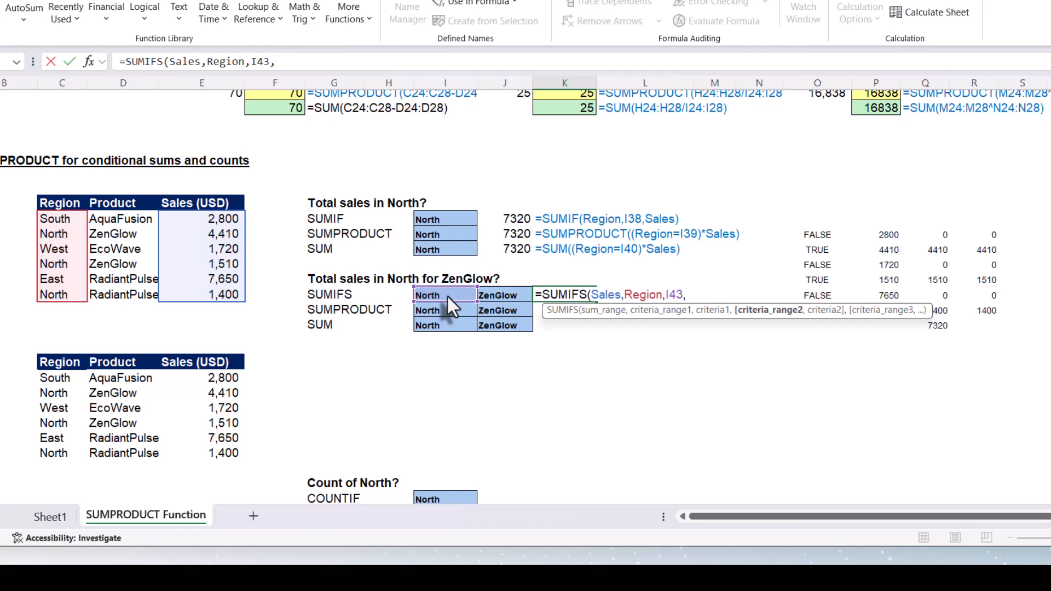
{"action": "type", "text": "pe"}
{"action": "key", "text": "BackSpace"}
{"action": "type", "text": "ro"}
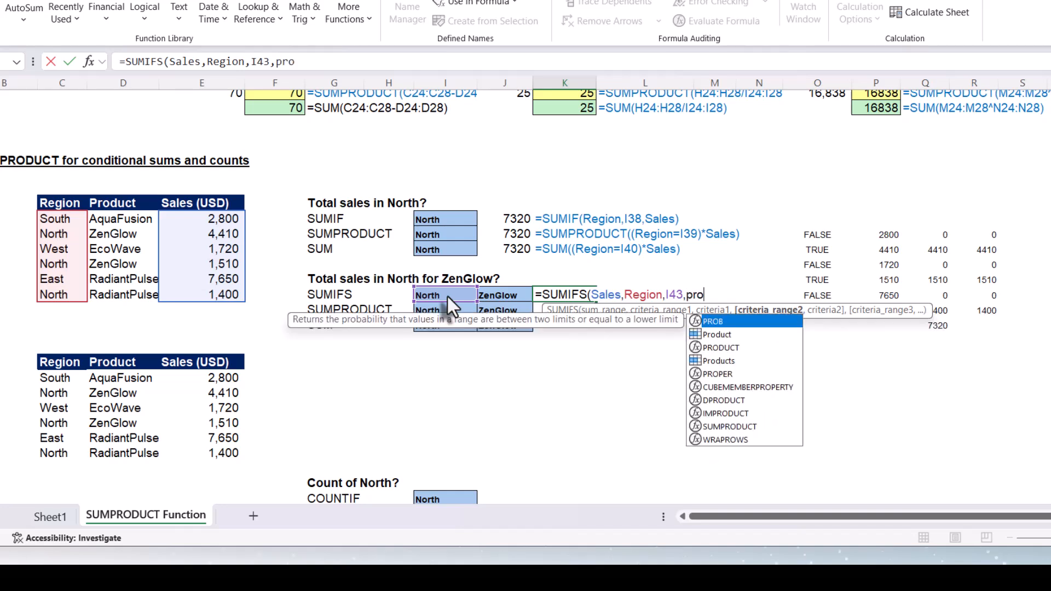
{"action": "key", "text": "Down"}
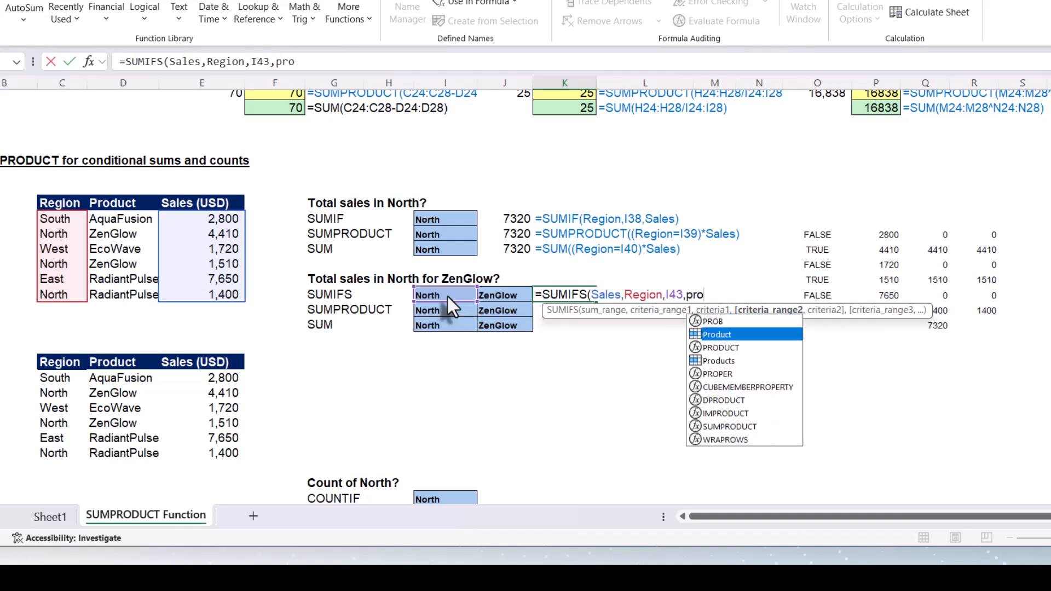
{"action": "key", "text": "Tab"}
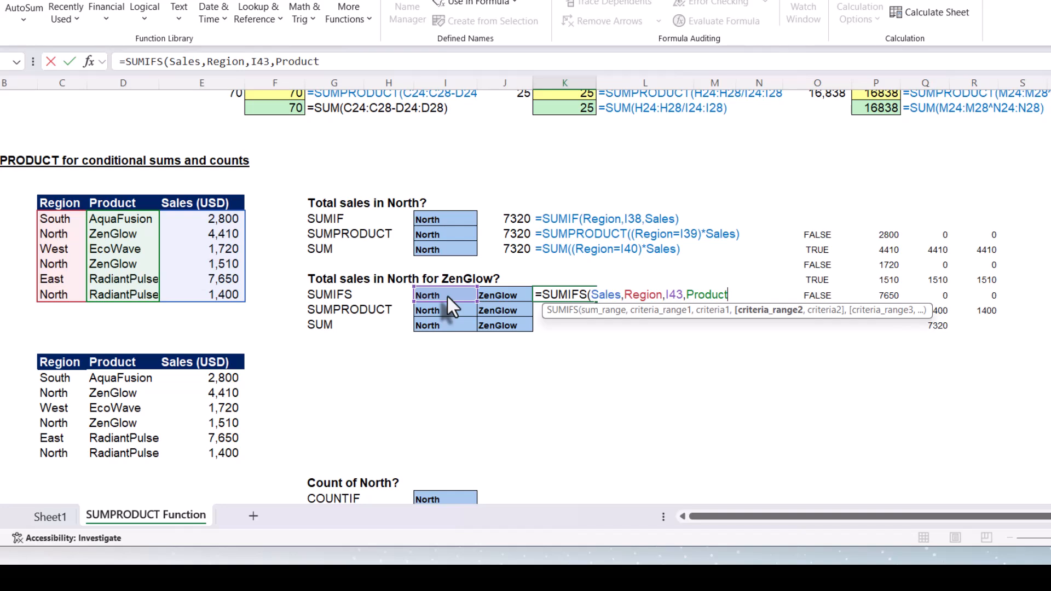
{"action": "type", "text": ","}
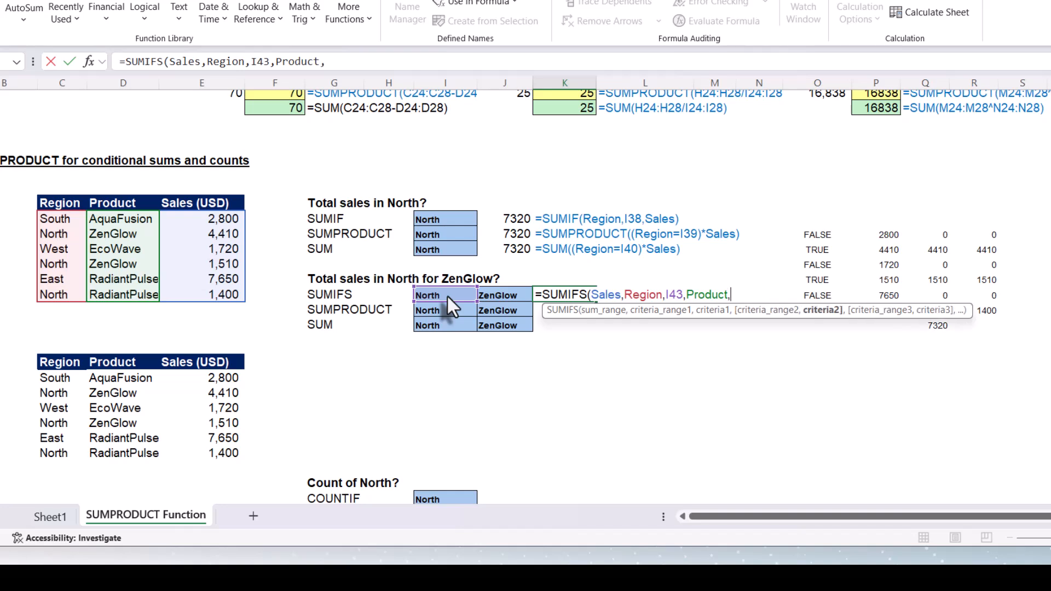
{"action": "left_click", "coordinate": [494, 294]}
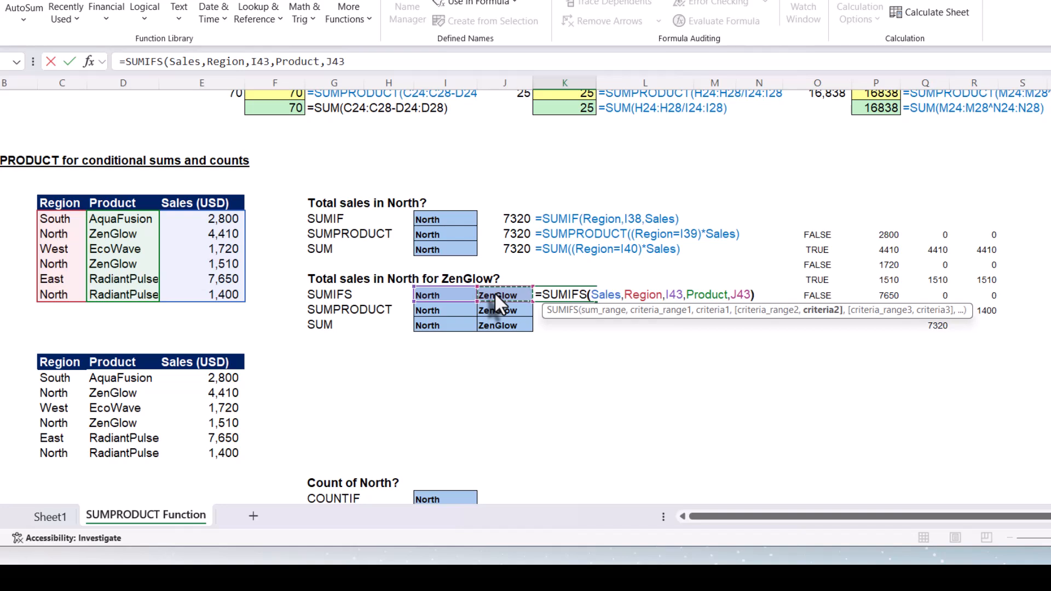
{"action": "type", "text": ")"}
{"action": "key", "text": "Return"}
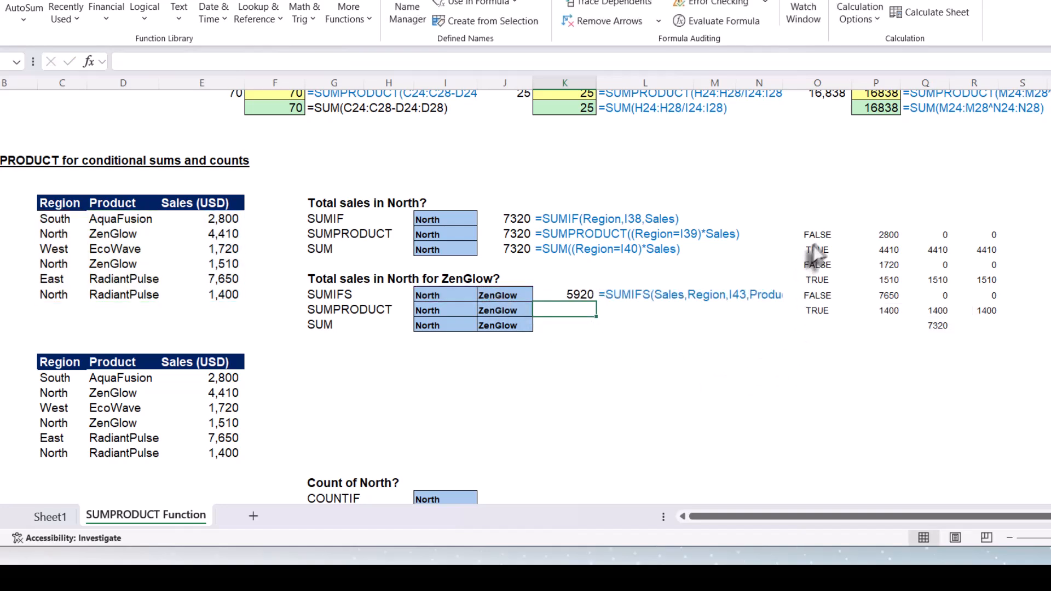
Step: Move the helper calculations in O39:R45 two columns over so that the block starts in Q39
{"action": "left_click_drag", "start_coordinate": [817, 234], "coordinate": [967, 321]}
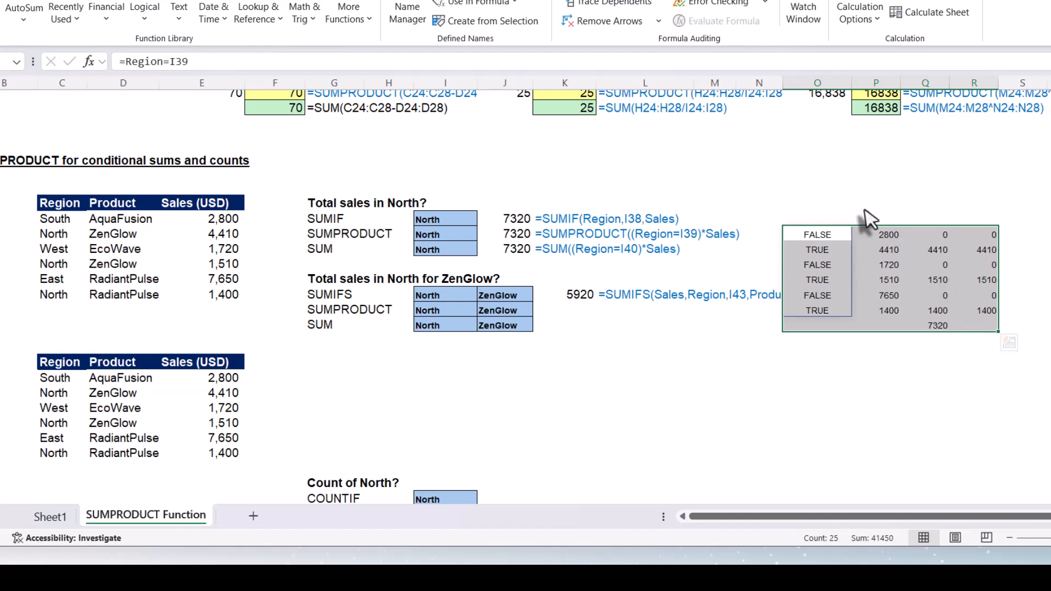
{"action": "left_click_drag", "start_coordinate": [878, 225], "coordinate": [969, 241]}
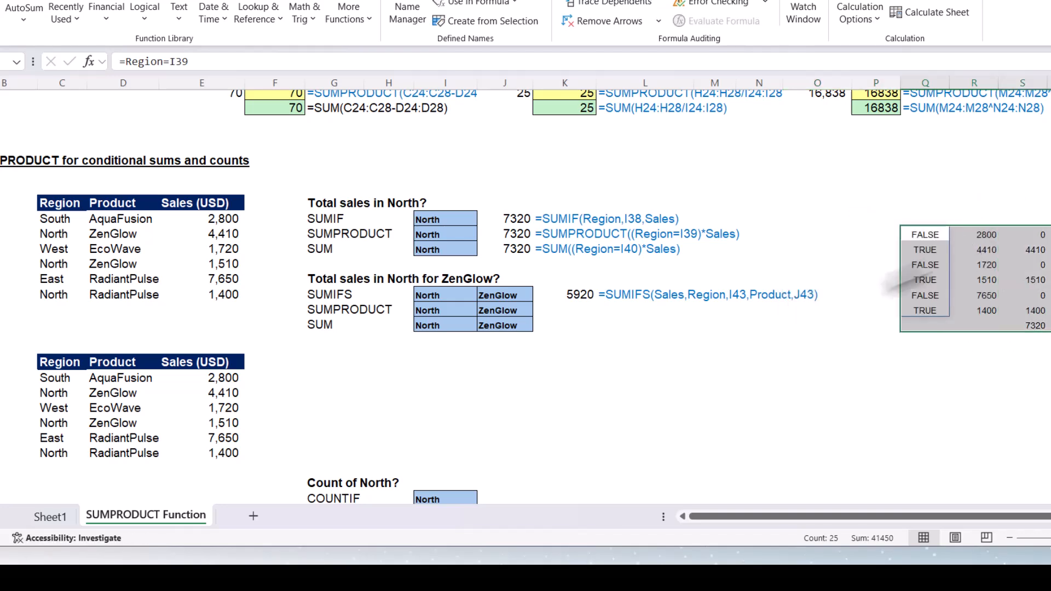
{"action": "left_click", "coordinate": [649, 307]}
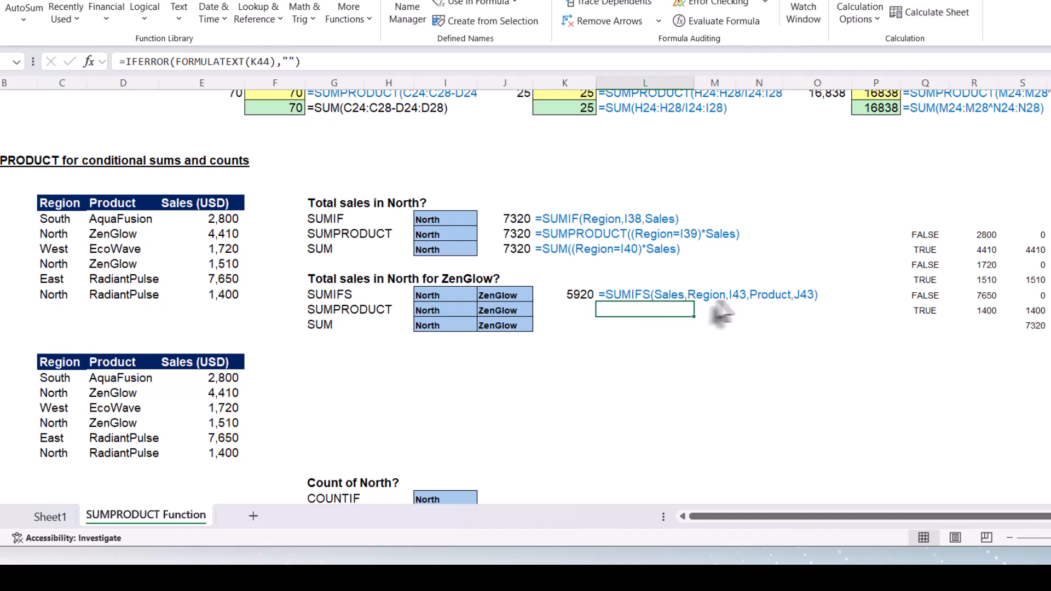
Step: Begin a SUMPRODUCT formula in K44 with the bracketed region test (Region=I44)
{"action": "left_click", "coordinate": [565, 308]}
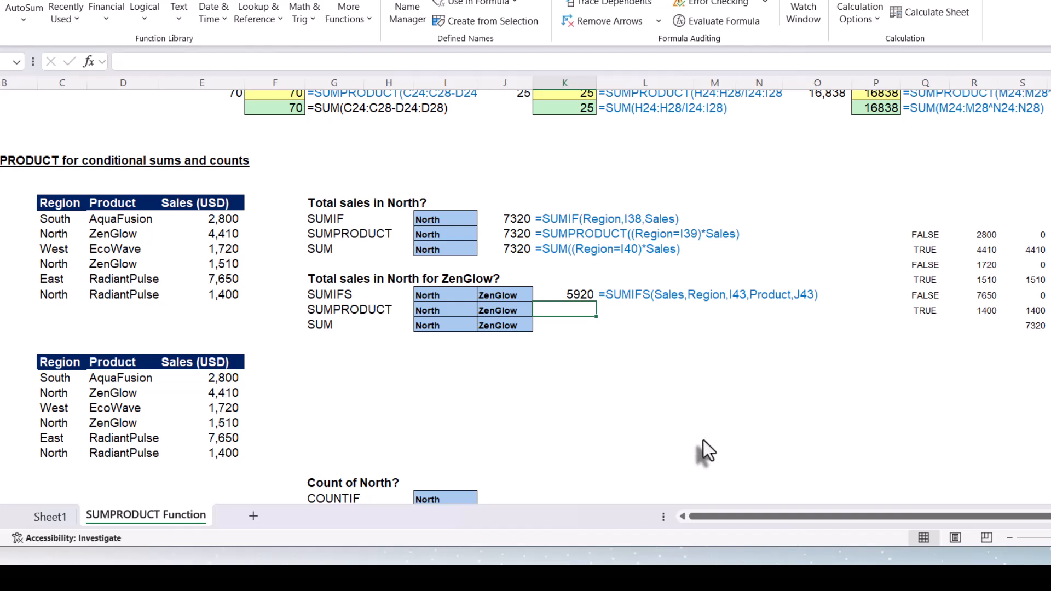
{"action": "type", "text": "="}
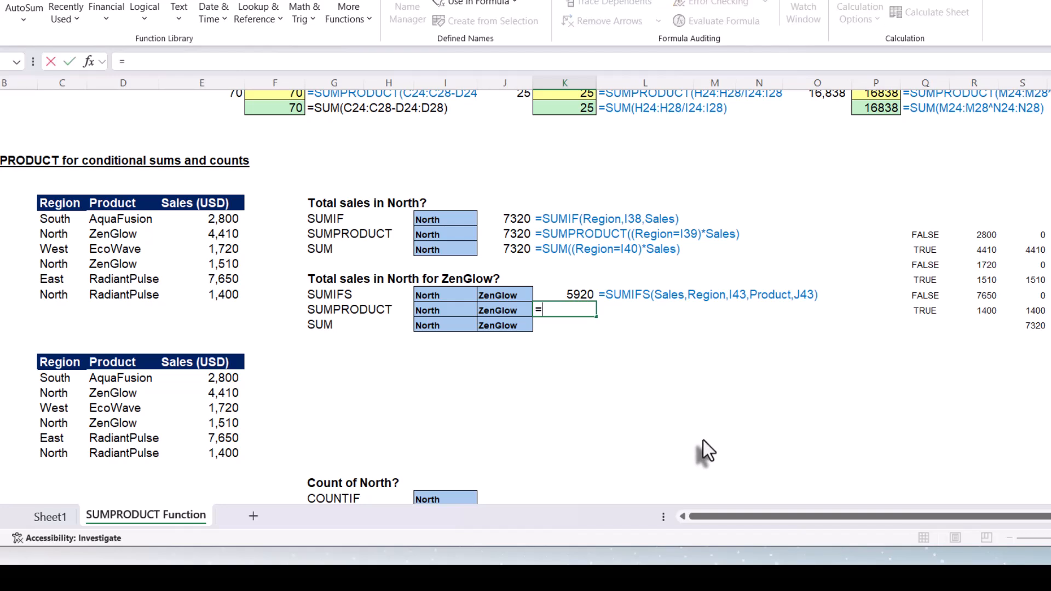
{"action": "type", "text": "sum"}
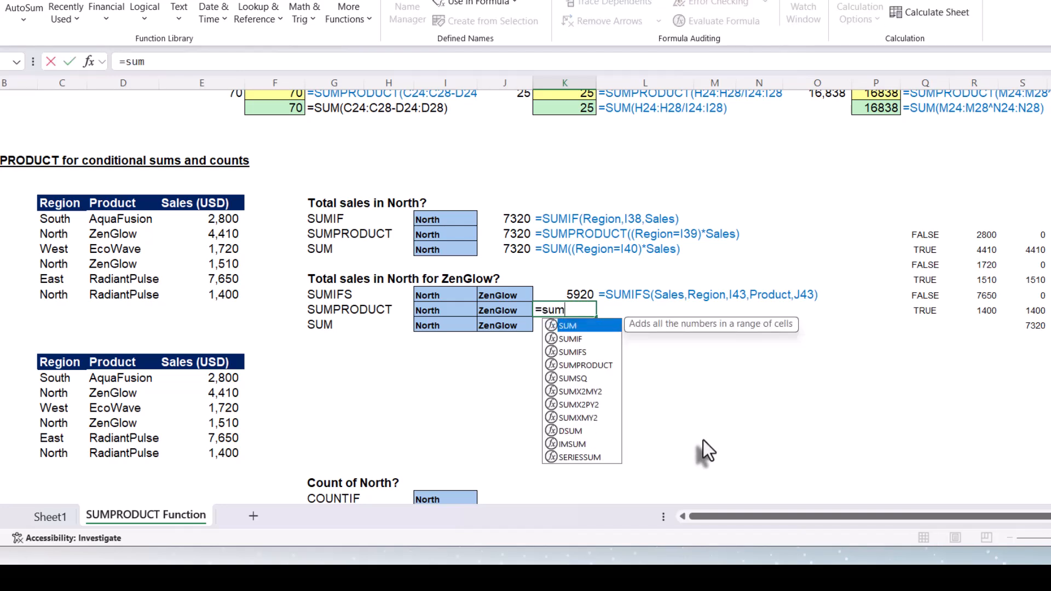
{"action": "type", "text": "pr"}
{"action": "key", "text": "Tab"}
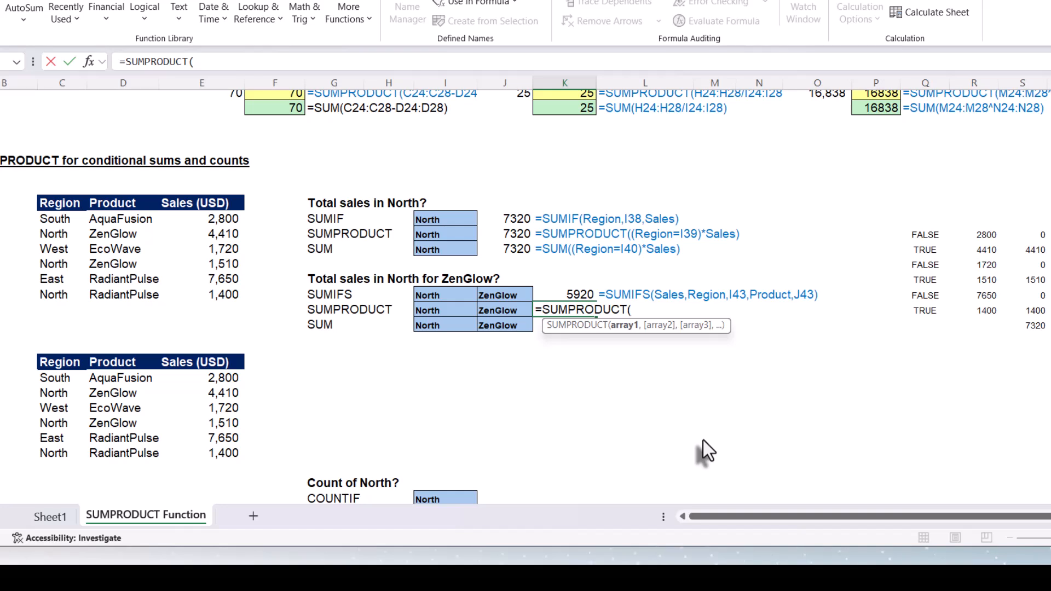
{"action": "type", "text": "(regi"}
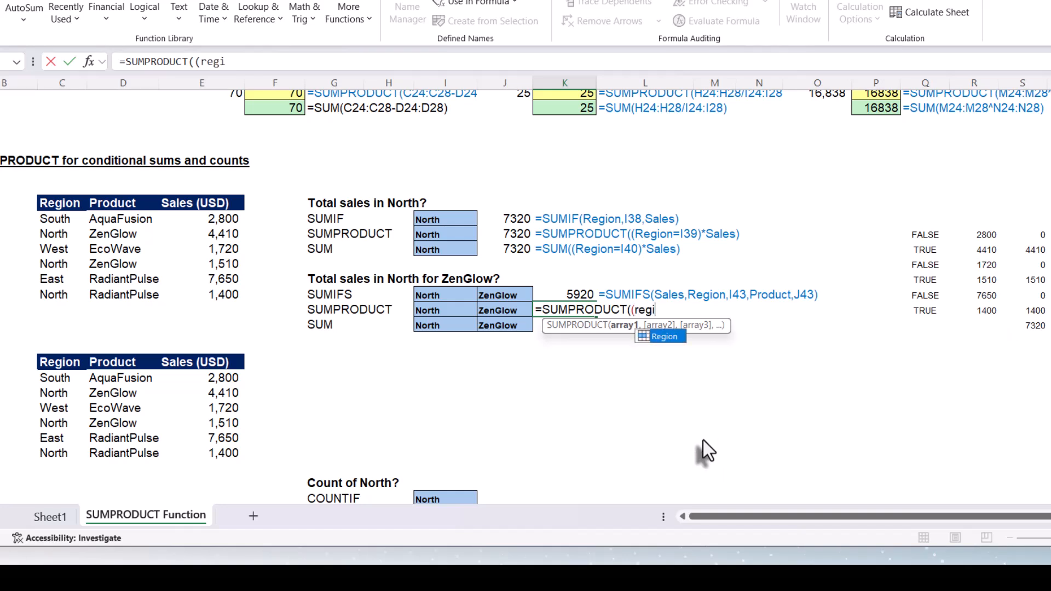
{"action": "key", "text": "Tab"}
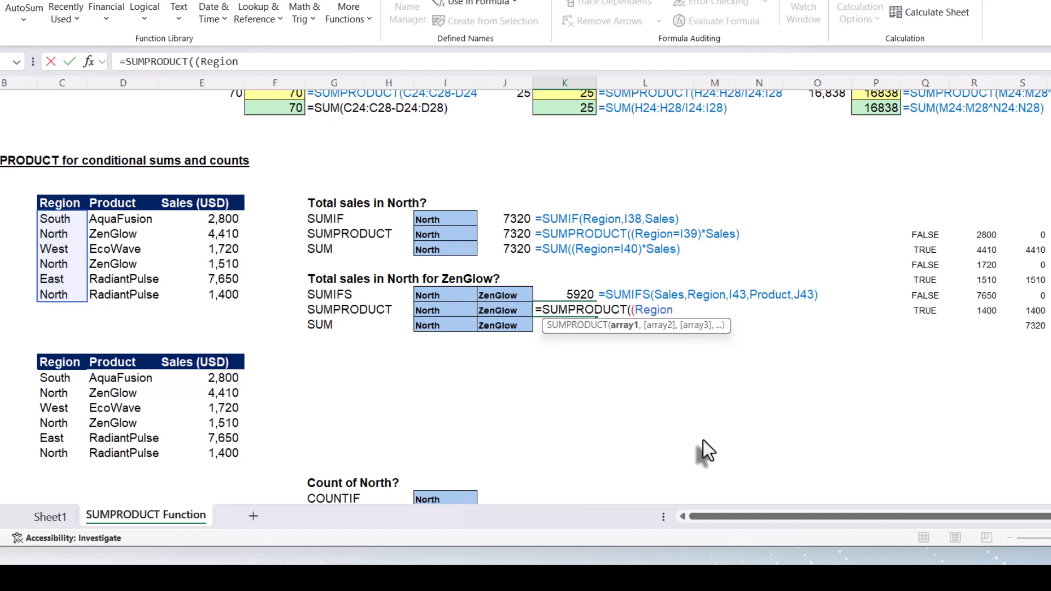
{"action": "type", "text": "="}
{"action": "left_click", "coordinate": [449, 310]}
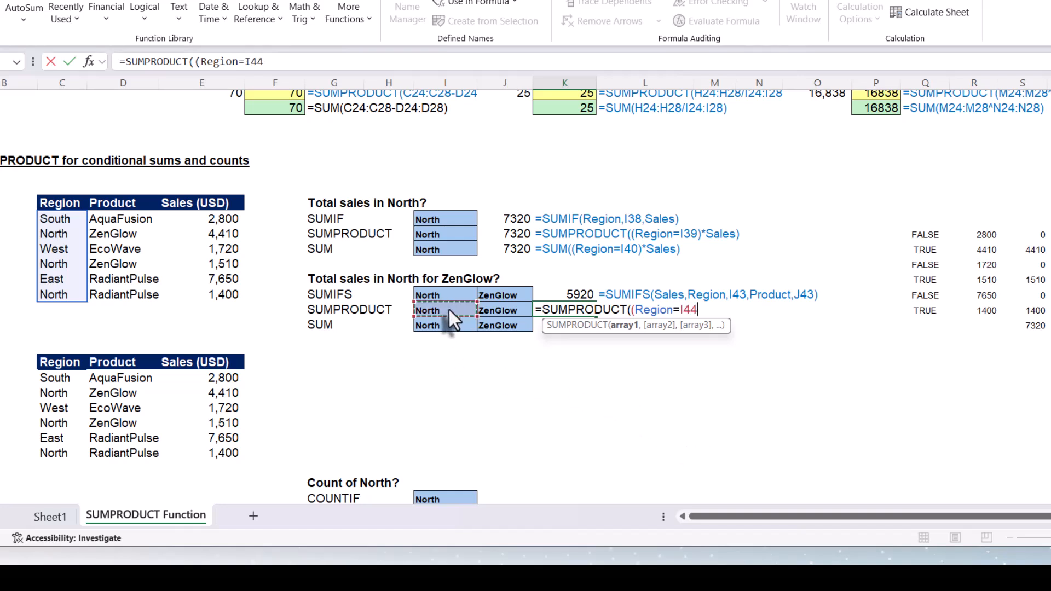
{"action": "type", "text": ")"}
Step: Multiply by the product test and the sales amounts, completing K44 as =SUMPRODUCT((Region=I44)*(Product=J44)*Sales)
{"action": "type", "text": "*"}
{"action": "type", "text": "("}
{"action": "type", "text": "prod"}
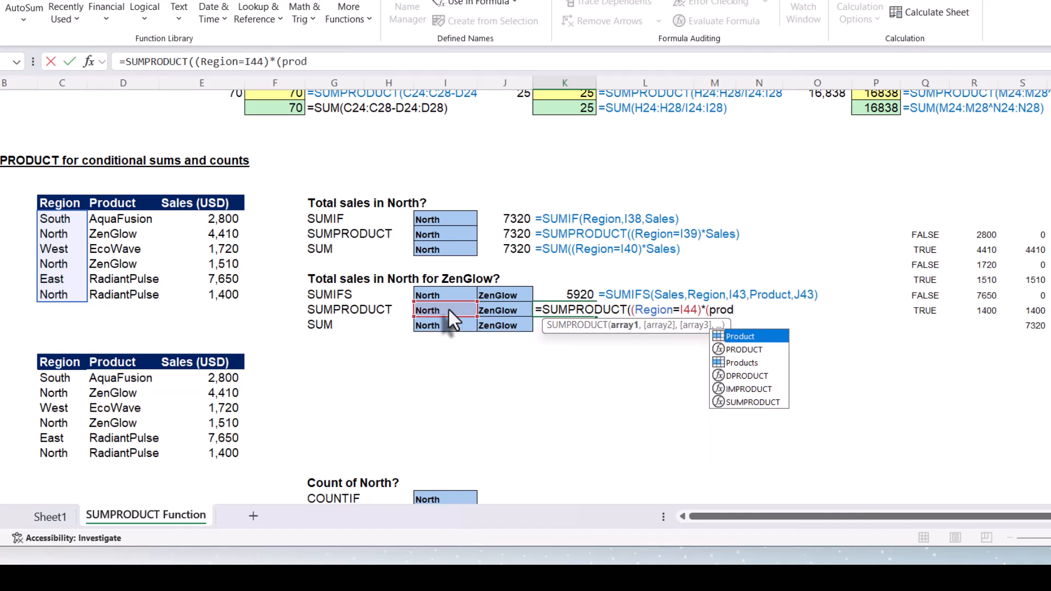
{"action": "key", "text": "Tab"}
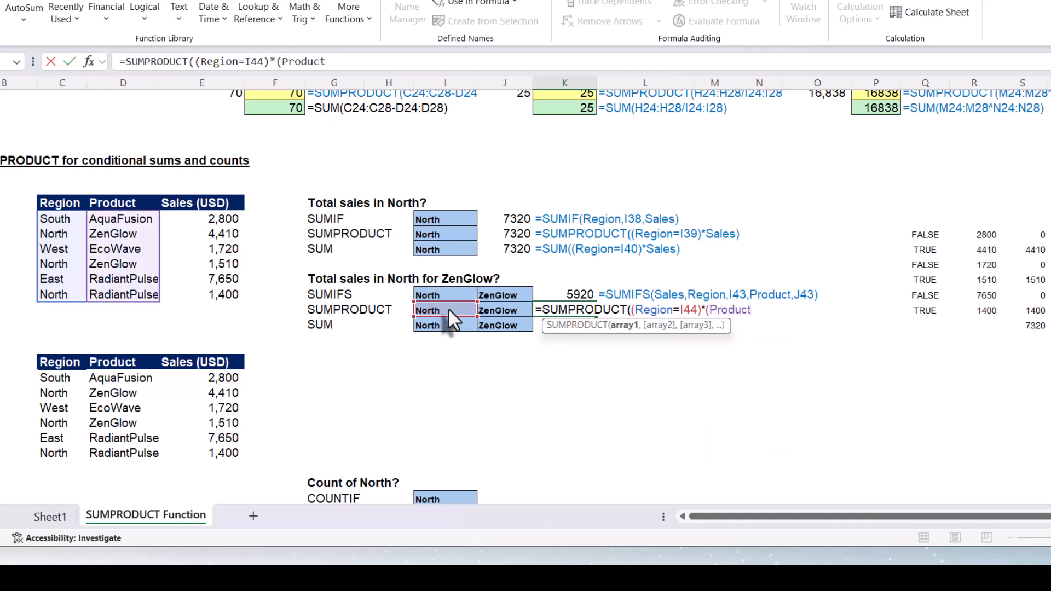
{"action": "type", "text": "="}
{"action": "left_click", "coordinate": [492, 306]}
{"action": "type", "text": ")"}
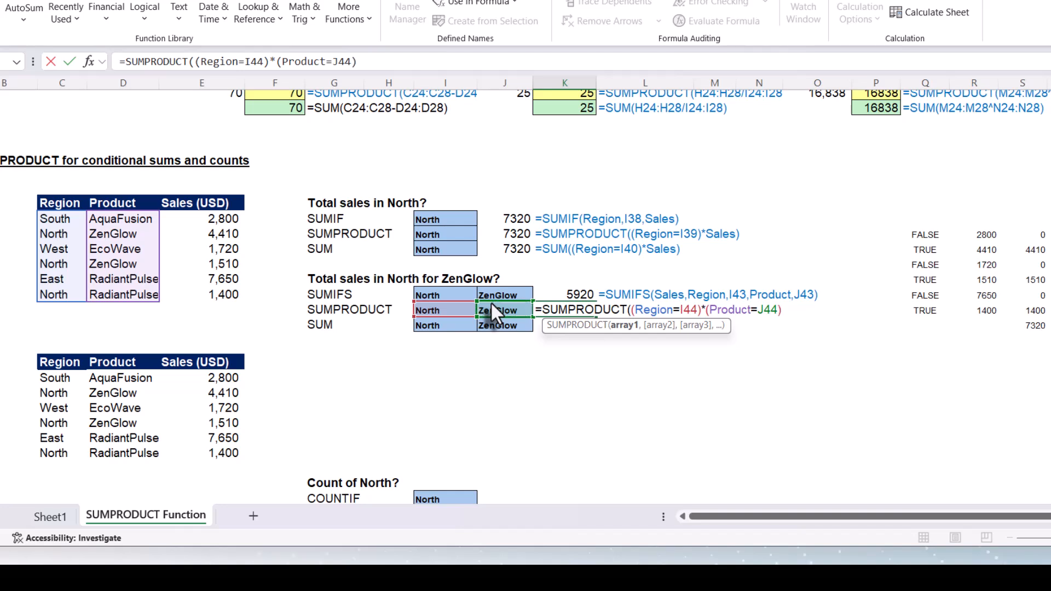
{"action": "type", "text": "*sa"}
{"action": "key", "text": "Tab"}
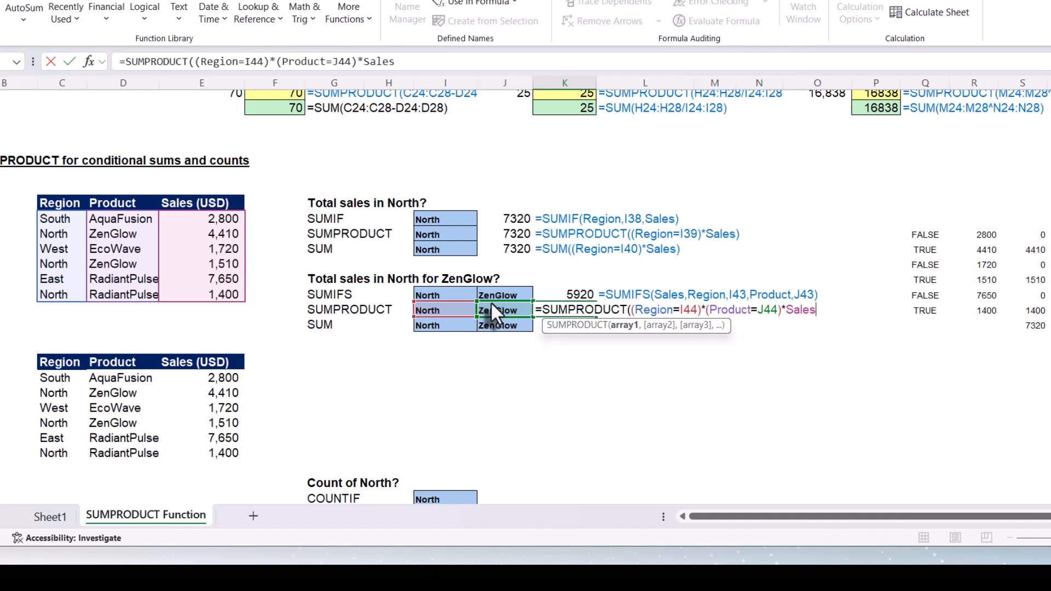
{"action": "type", "text": ")"}
{"action": "key", "text": "Return"}
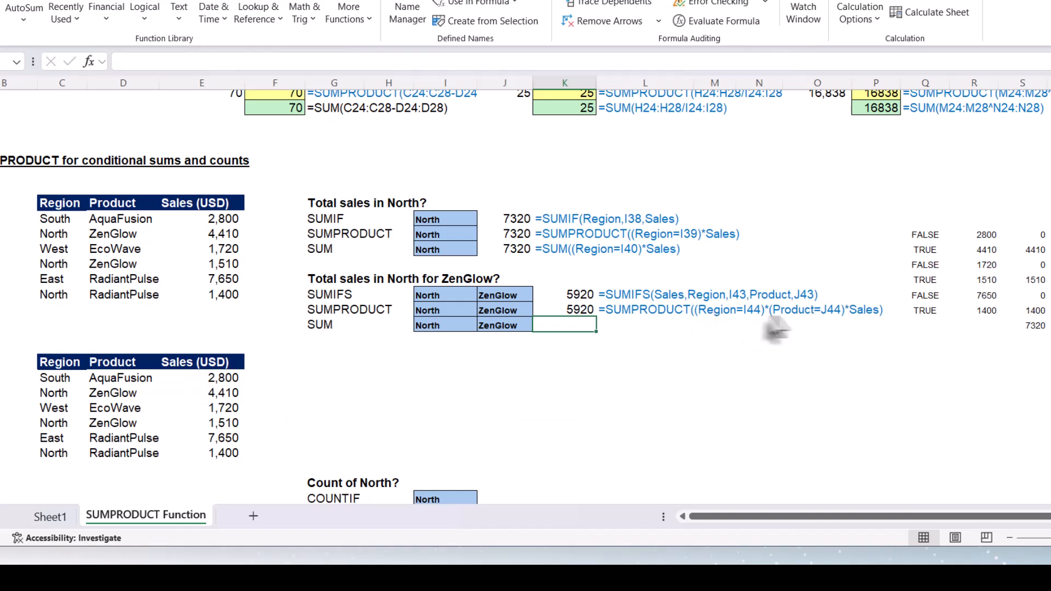
{"action": "left_click", "coordinate": [338, 377]}
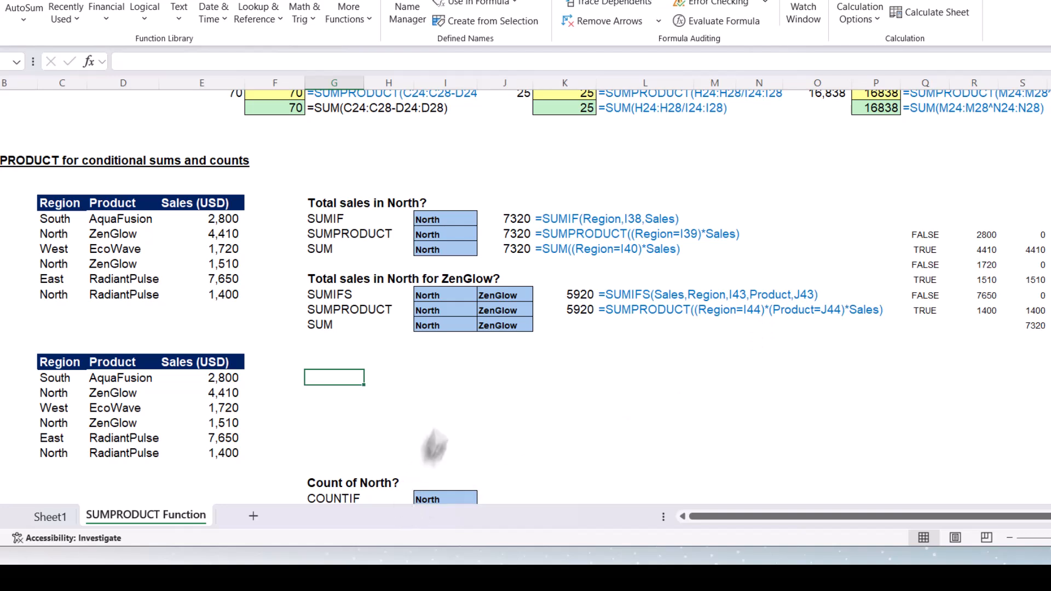
{"action": "type", "text": "regi"}
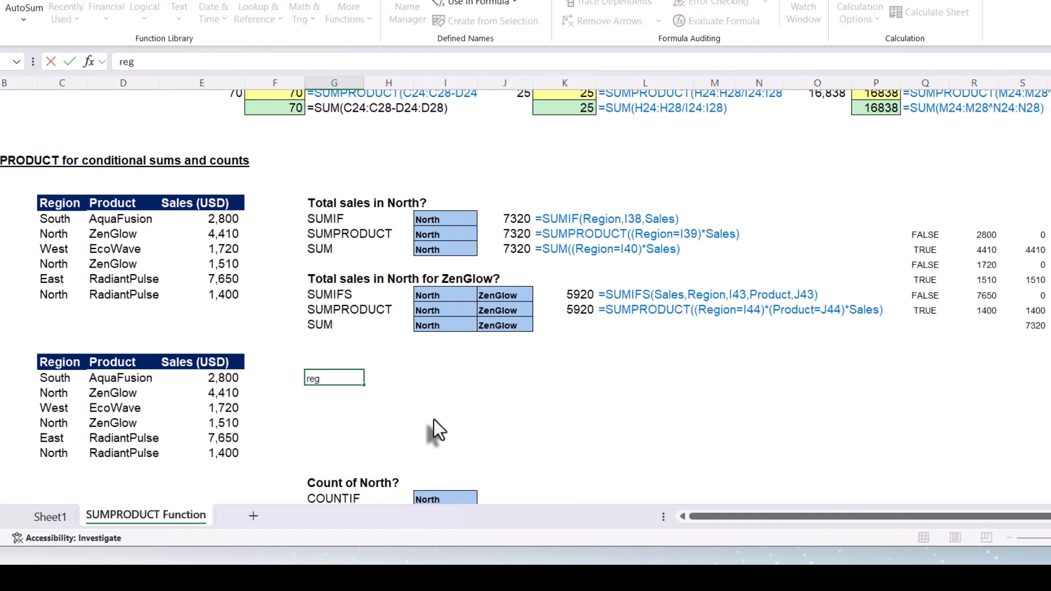
{"action": "key", "text": "BackSpace"}
{"action": "key", "text": "BackSpace"}
{"action": "key", "text": "BackSpace"}
{"action": "key", "text": "BackSpace"}
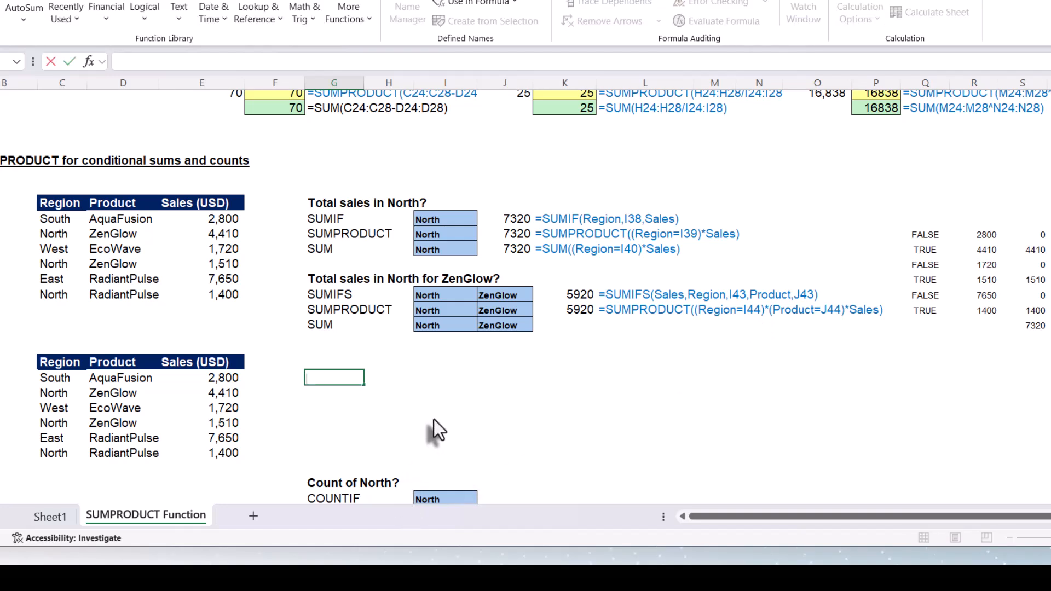
Step: Enter the region test =Region=I44 in G49 beside the lower copy of the sales table
{"action": "type", "text": "=r"}
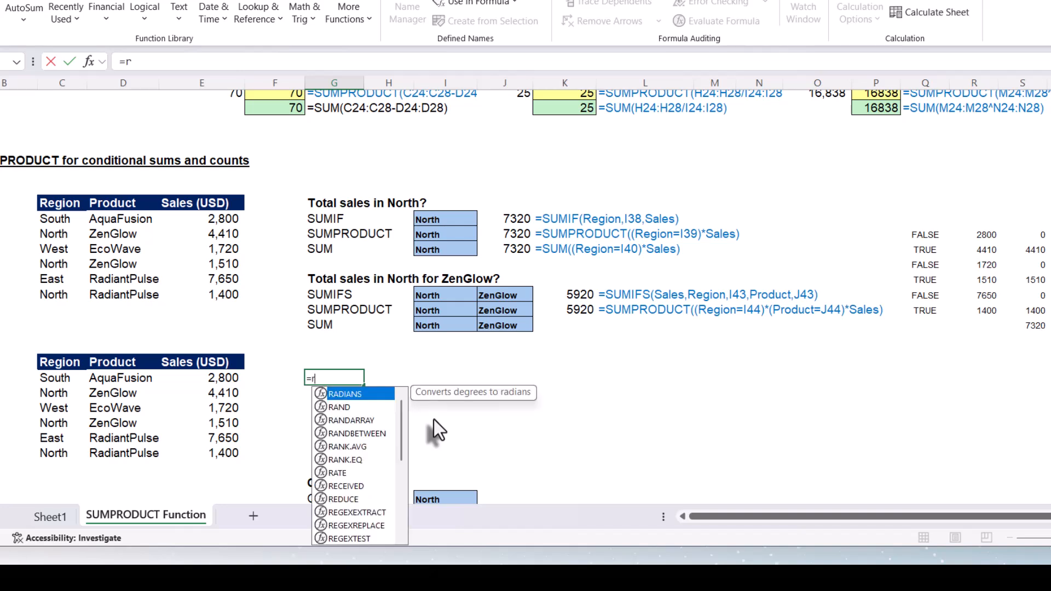
{"action": "type", "text": "egion"}
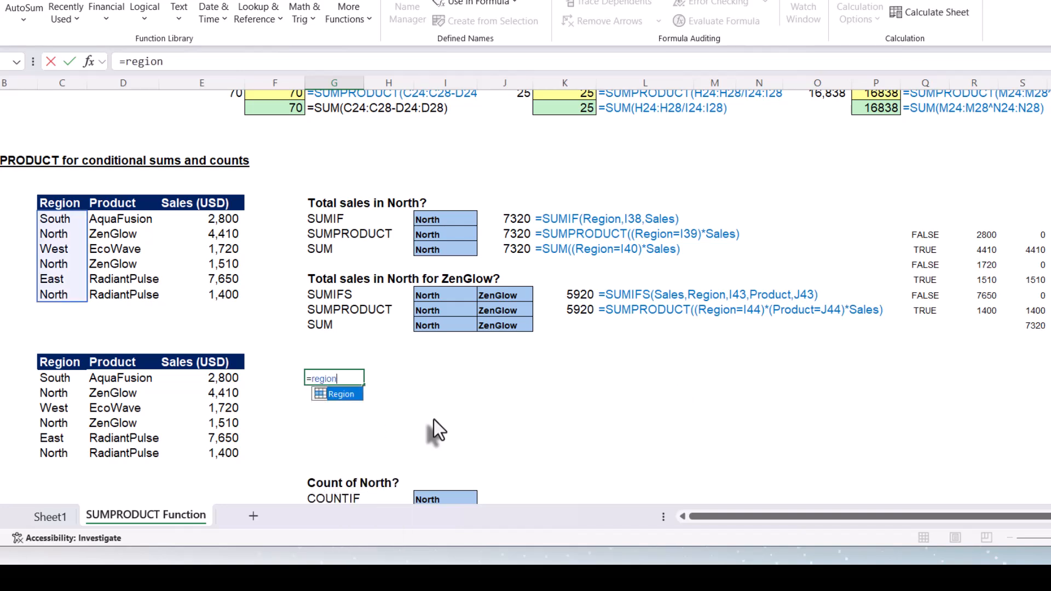
{"action": "key", "text": "Tab"}
{"action": "type", "text": "="}
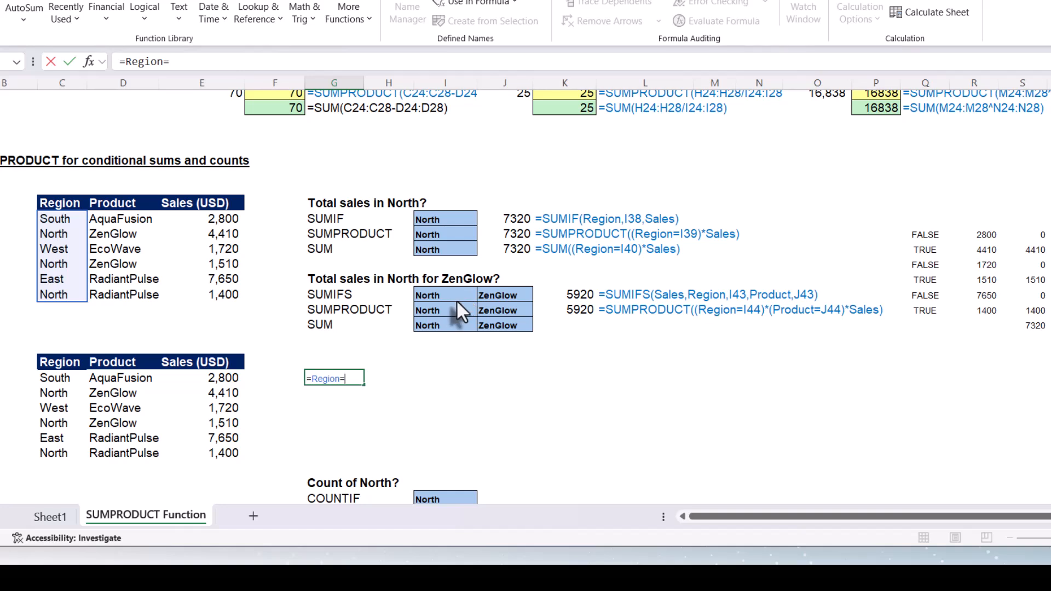
{"action": "left_click", "coordinate": [445, 312]}
{"action": "key", "text": "Return"}
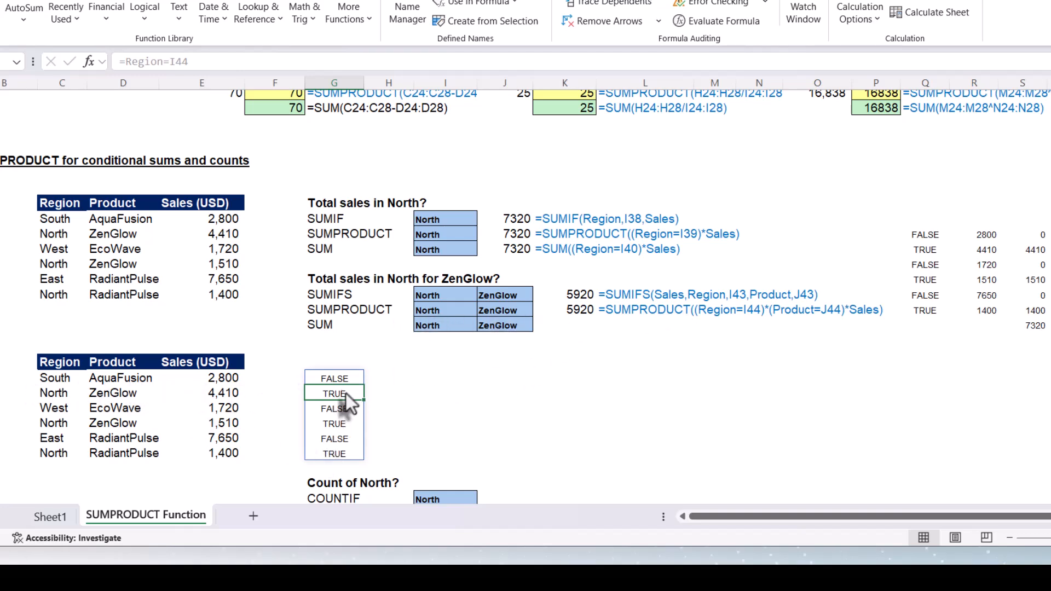
Step: Enter the product test =Product=J44 in H49, next to the region test results
{"action": "left_click", "coordinate": [392, 379]}
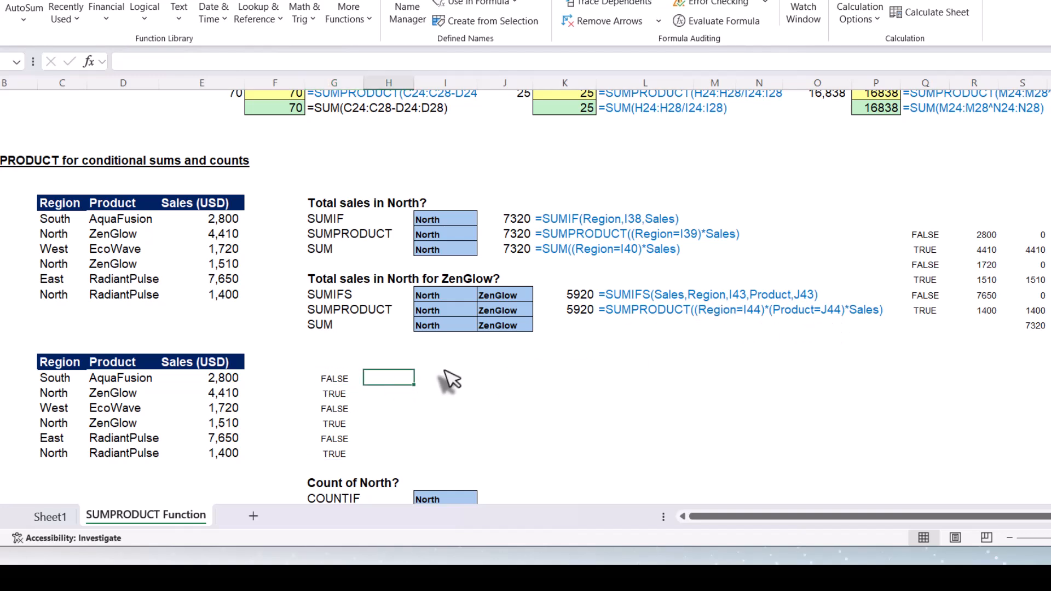
{"action": "type", "text": "="}
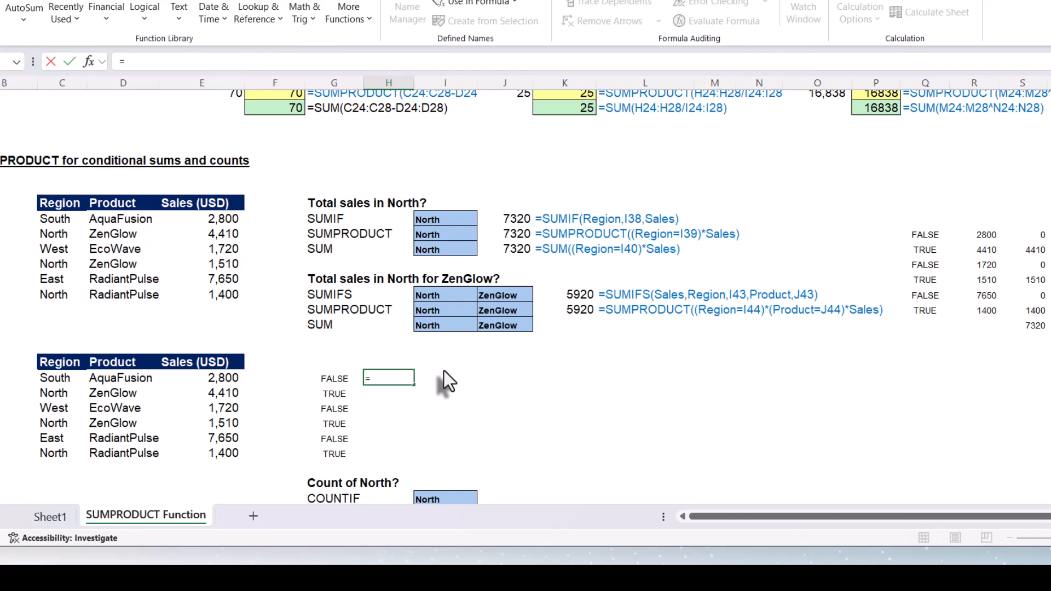
{"action": "type", "text": "prod"}
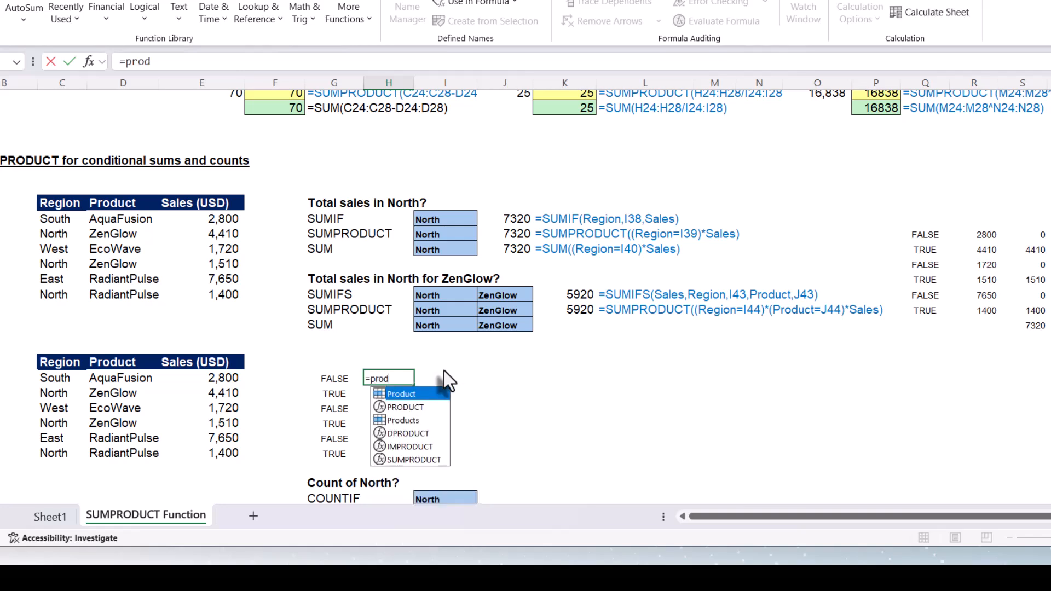
{"action": "key", "text": "Tab"}
{"action": "type", "text": "="}
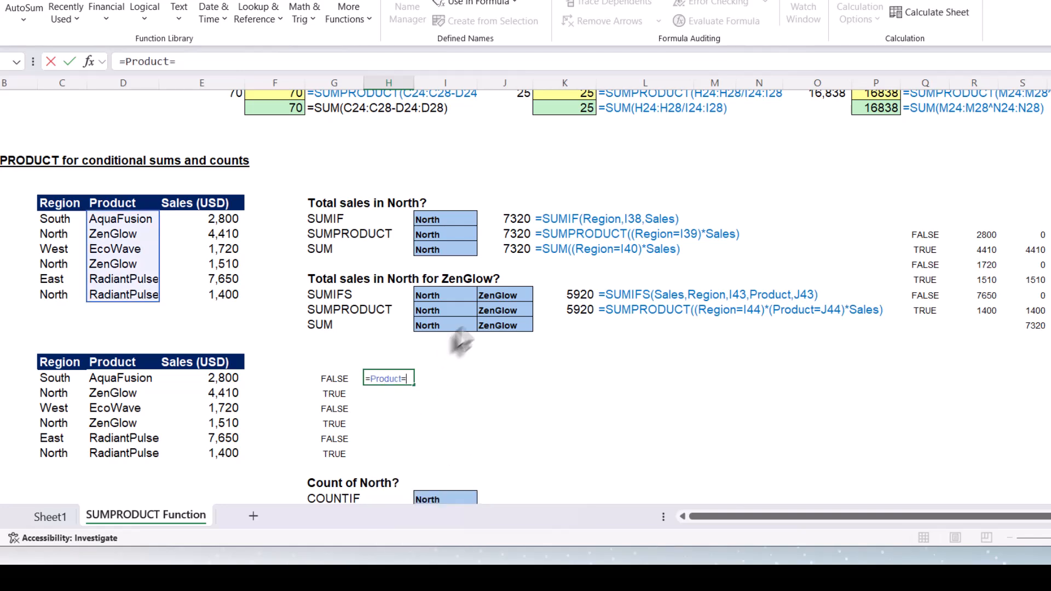
{"action": "left_click", "coordinate": [497, 311]}
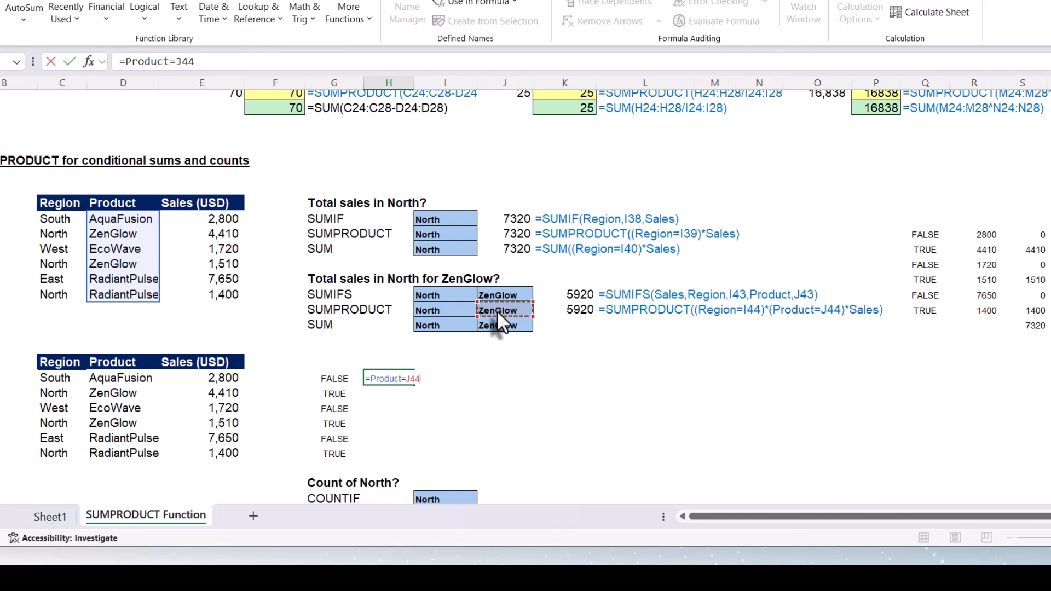
{"action": "key", "text": "Return"}
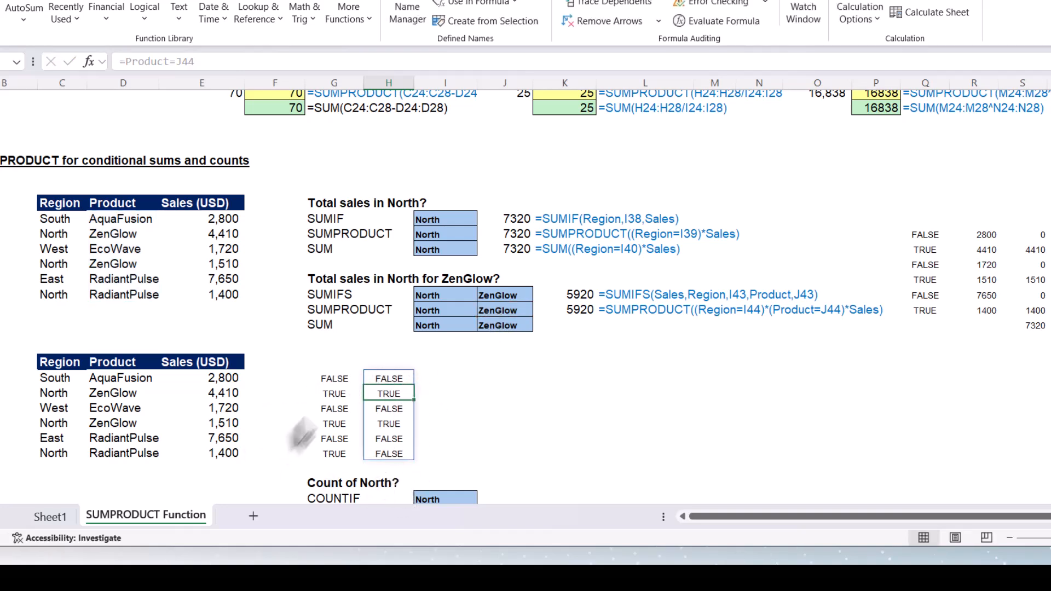
Step: List the sales amounts beside the two tests by entering =Sales in I49
{"action": "left_click", "coordinate": [444, 382]}
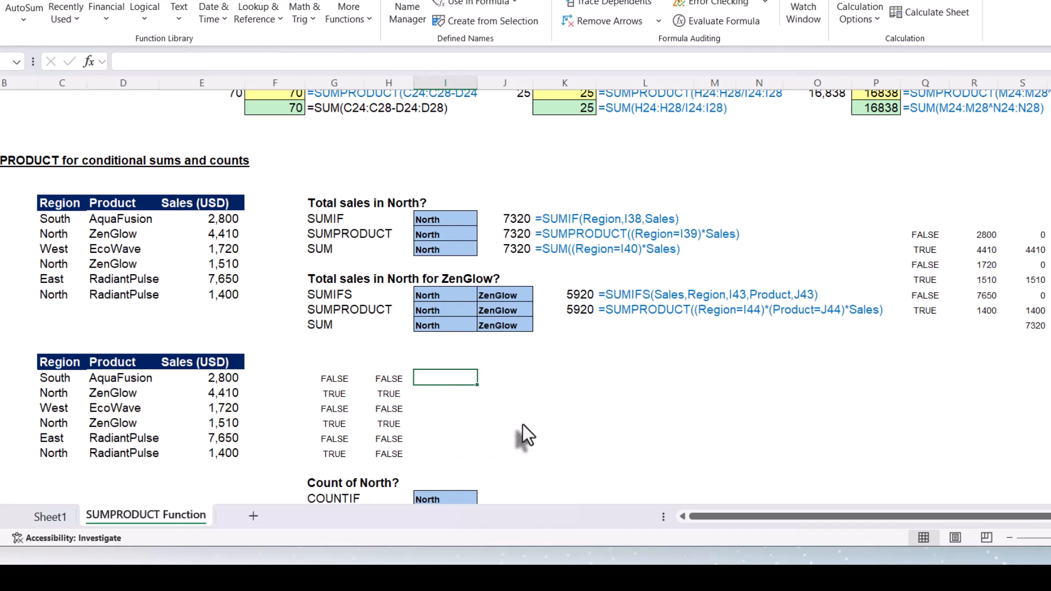
{"action": "type", "text": "=sal"}
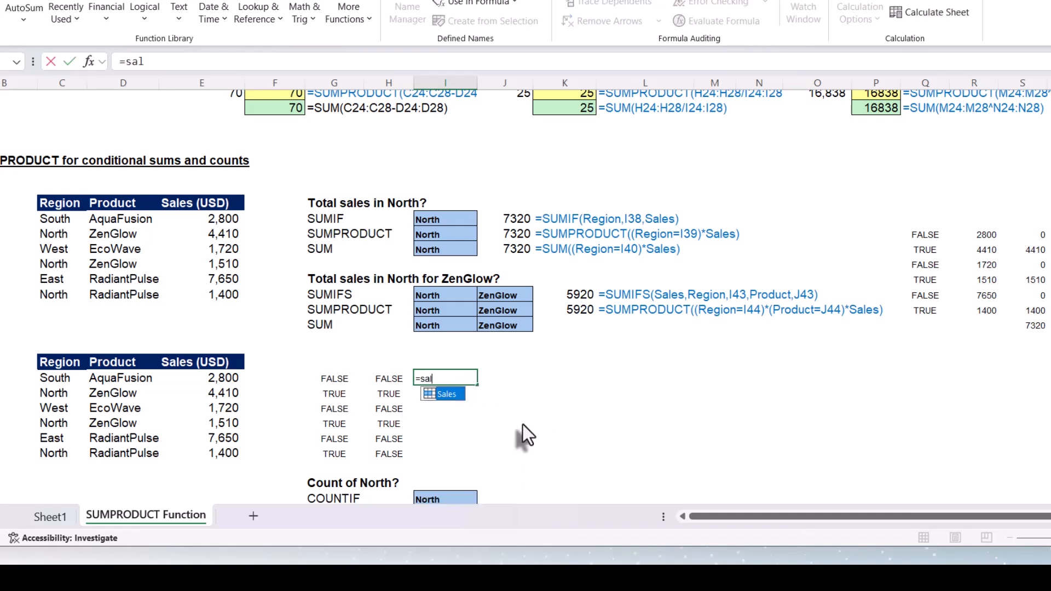
{"action": "key", "text": "Tab"}
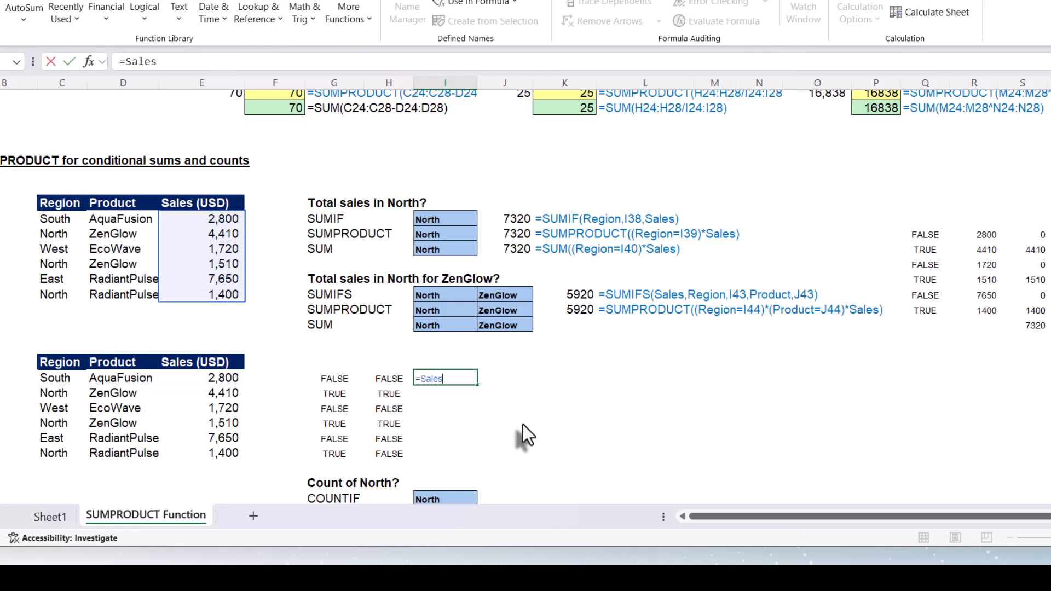
{"action": "key", "text": "Return"}
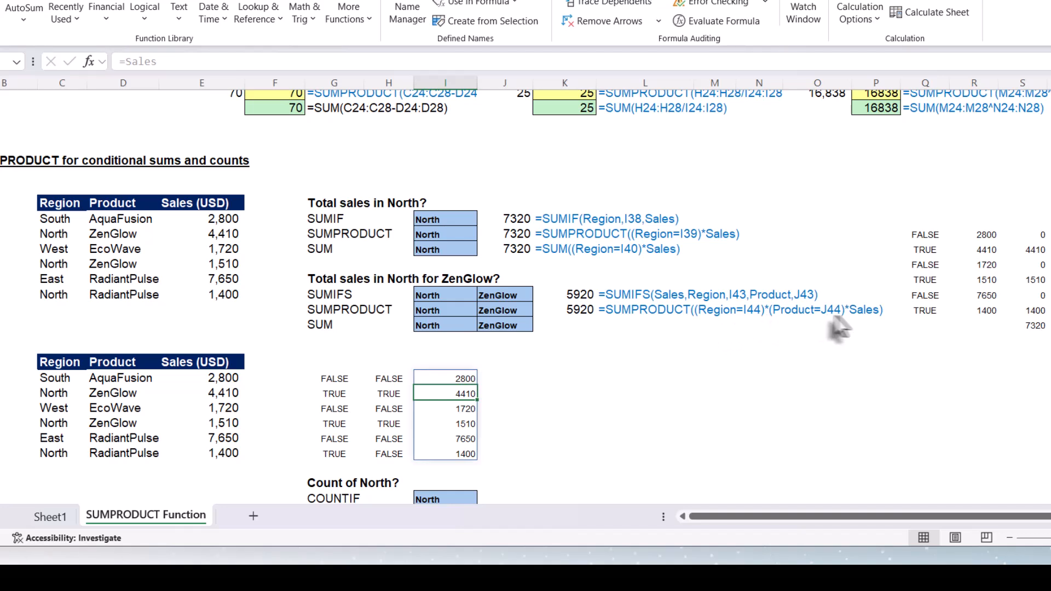
Step: Multiply the three spilled helper arrays in J49 with =G49#*H49#*I49#
{"action": "left_click", "coordinate": [522, 379]}
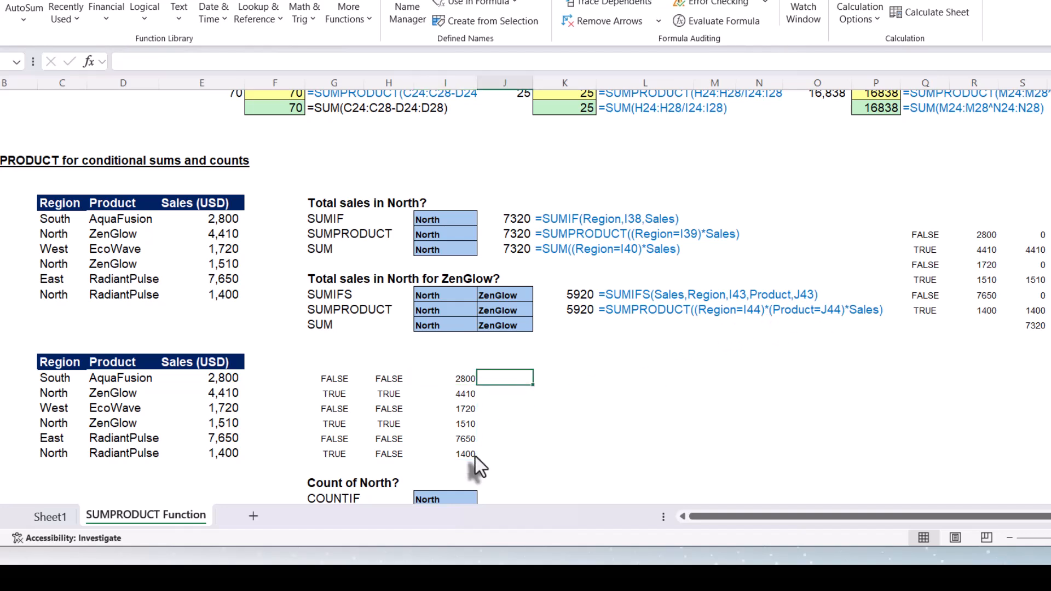
{"action": "type", "text": "="}
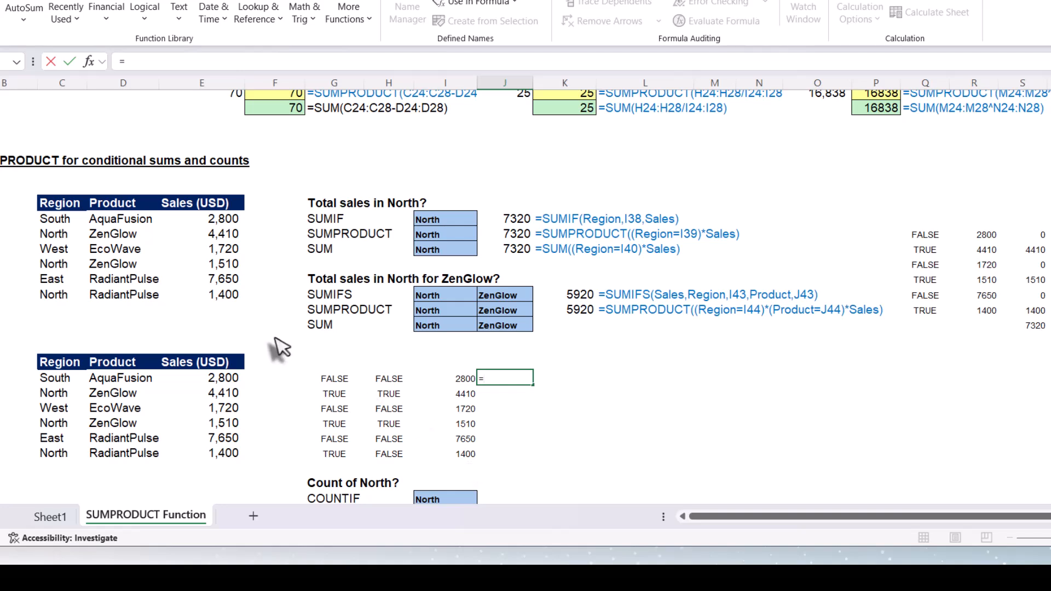
{"action": "left_click", "coordinate": [335, 380]}
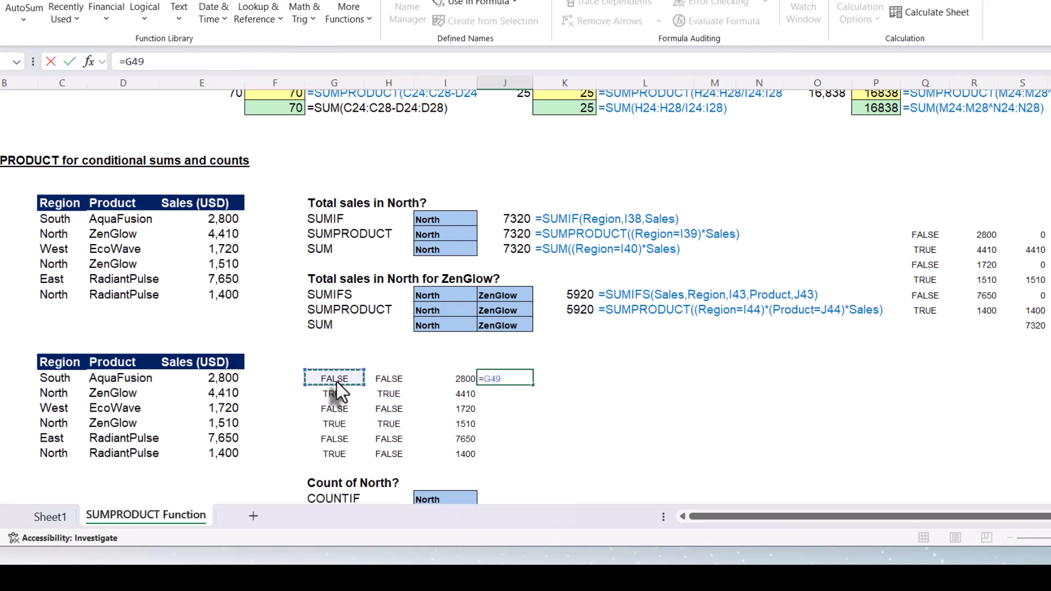
{"action": "type", "text": "#"}
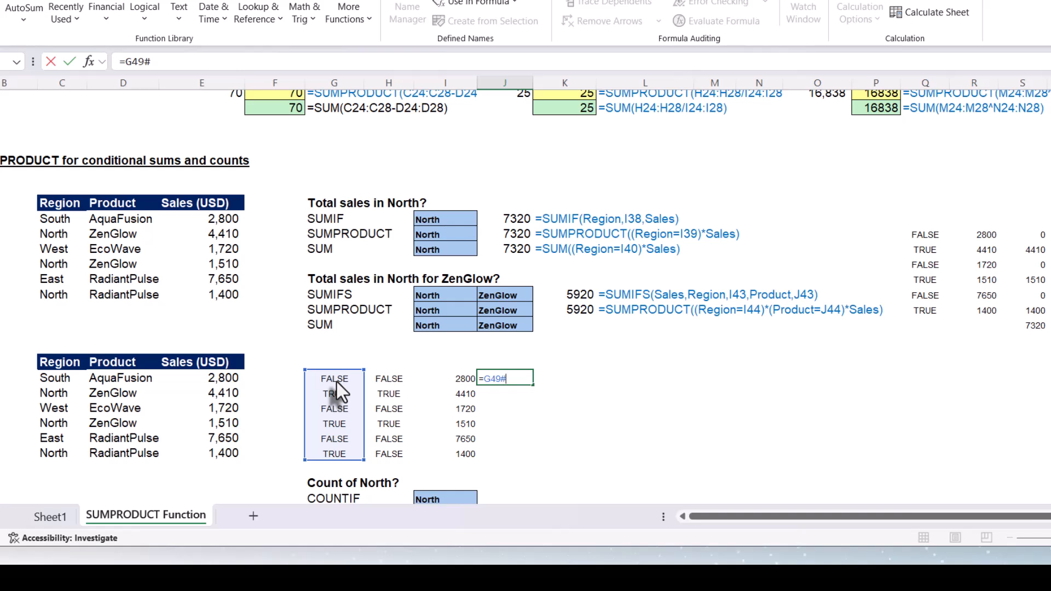
{"action": "type", "text": "*"}
{"action": "left_click", "coordinate": [386, 379]}
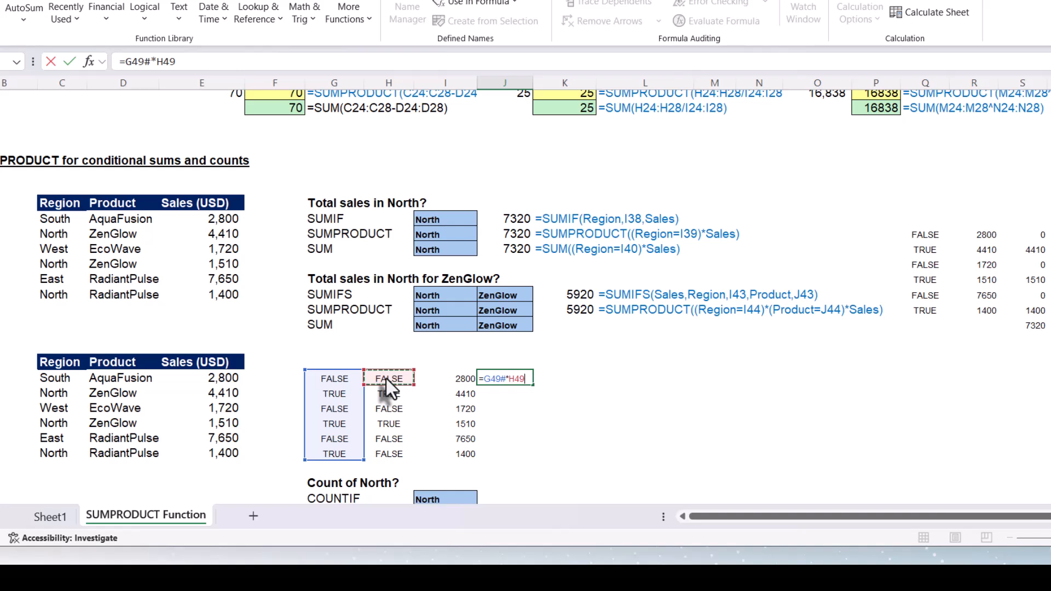
{"action": "type", "text": "#"}
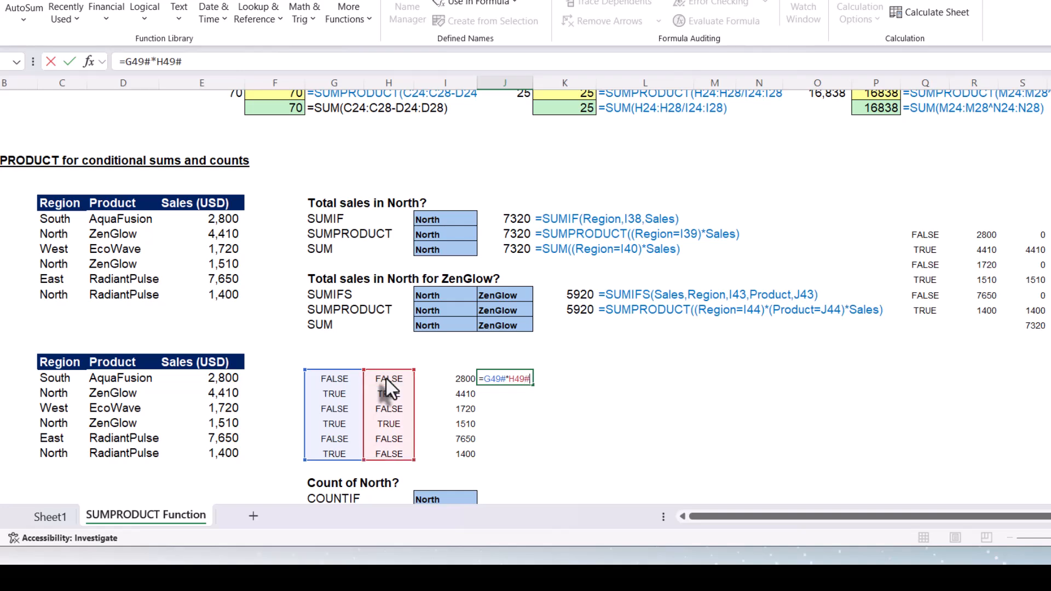
{"action": "type", "text": "*"}
{"action": "left_click", "coordinate": [439, 381]}
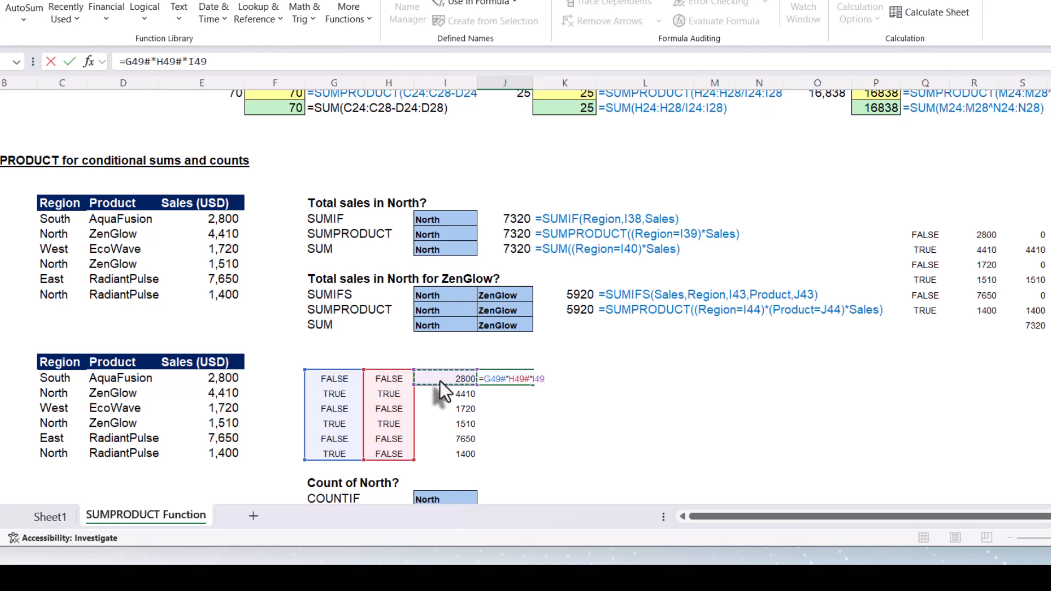
{"action": "type", "text": "#"}
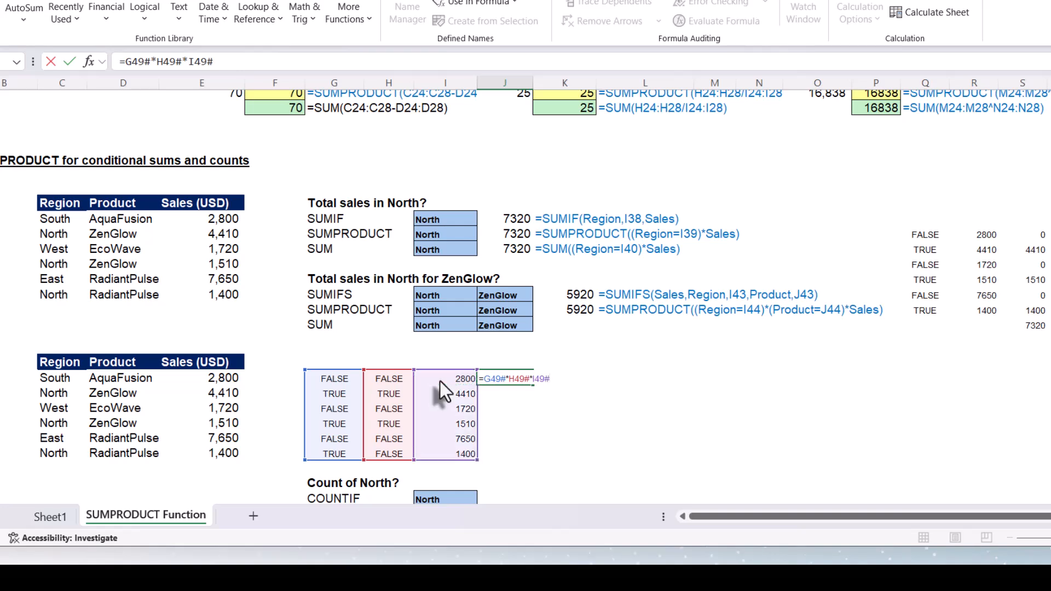
{"action": "key", "text": "Return"}
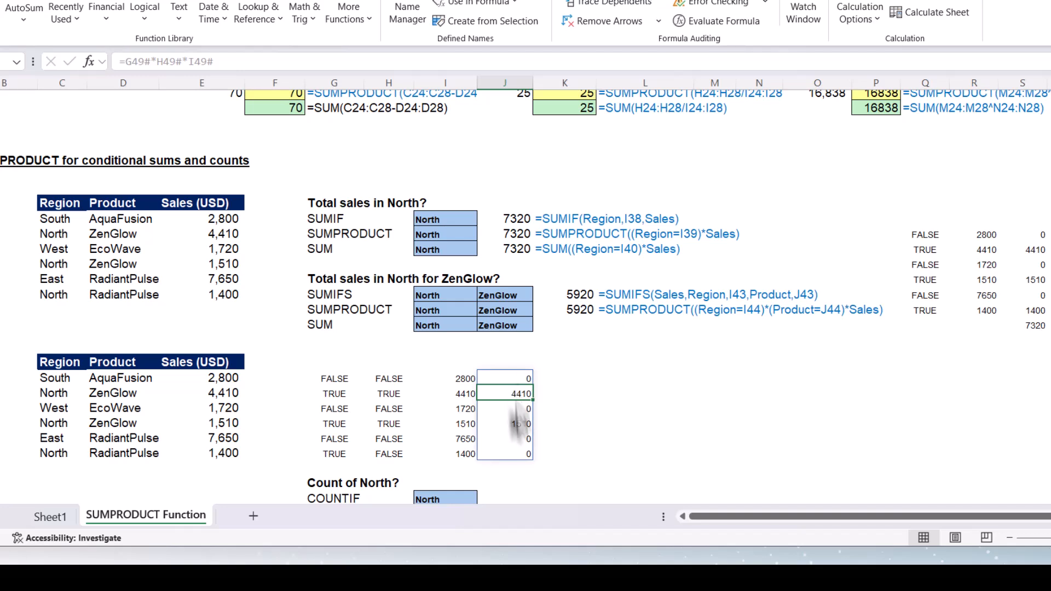
Step: Total the multiplied results in J55 with =SUM(J49#)
{"action": "left_click", "coordinate": [510, 471]}
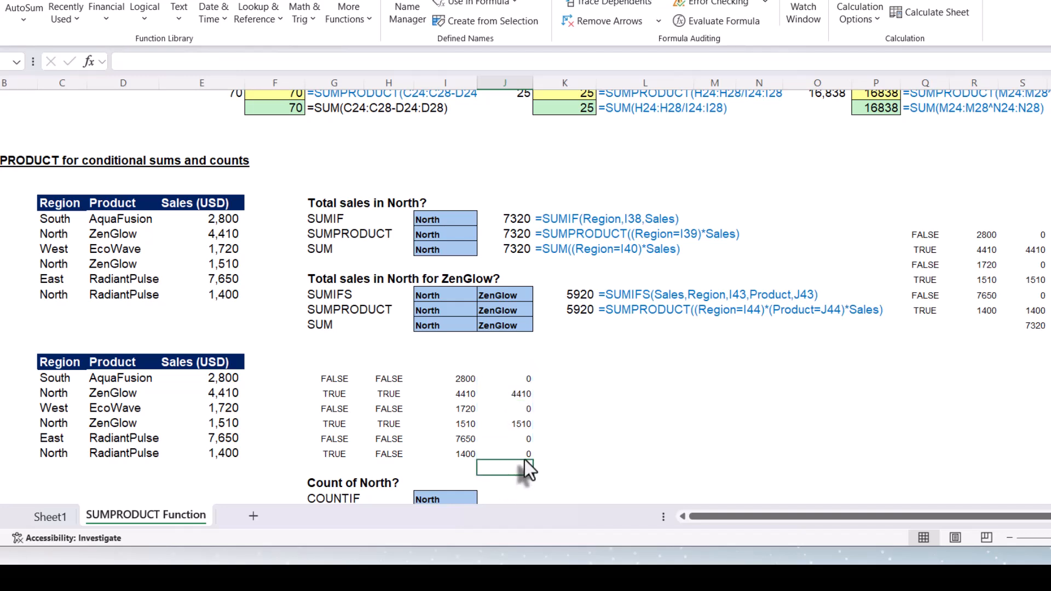
{"action": "key", "text": "alt+equal"}
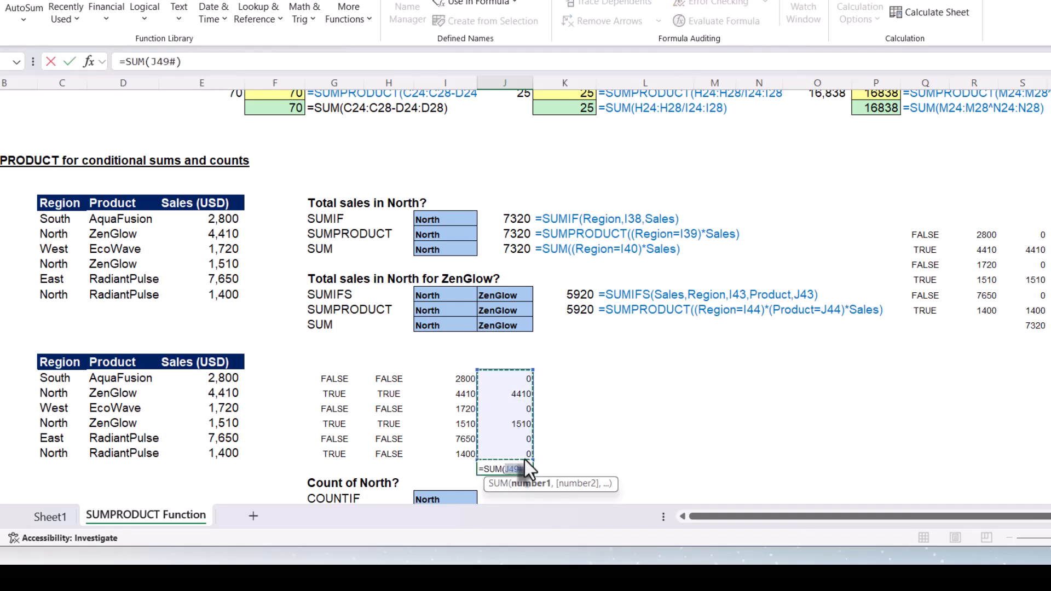
{"action": "key", "text": "Return"}
{"action": "left_click", "coordinate": [517, 469]}
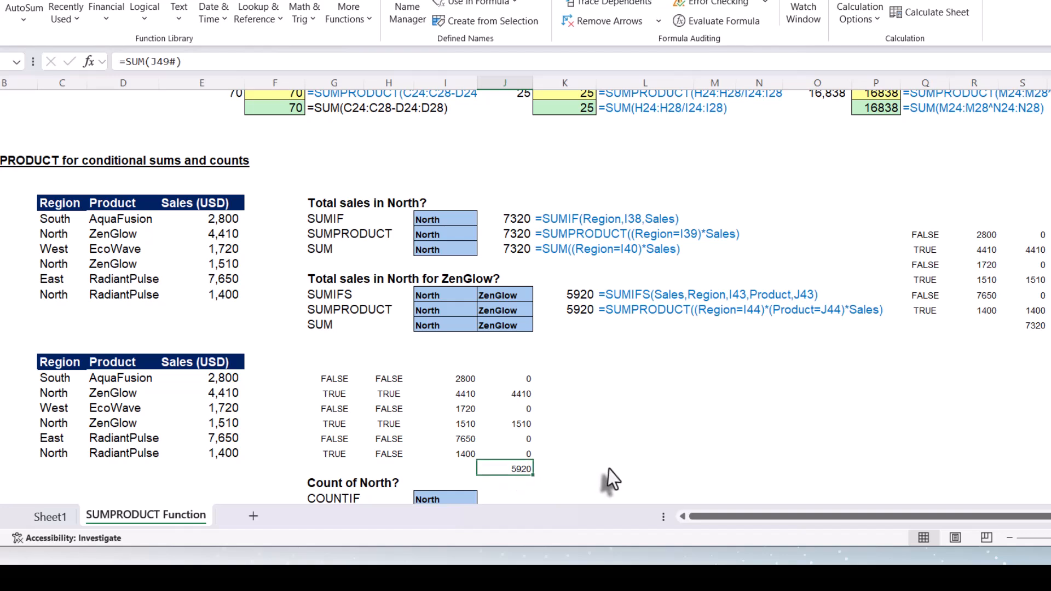
Step: Copy the SUMPRODUCT formula from K44 into K45 and change it to =SUM((Region=I45)*(Product=J45)*Sales)
{"action": "left_click", "coordinate": [584, 314]}
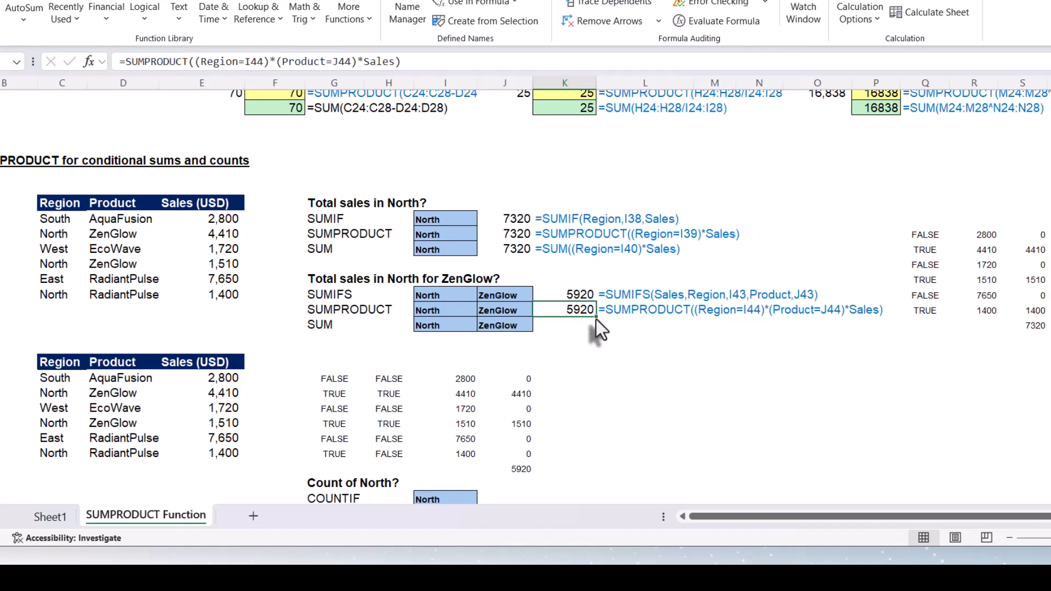
{"action": "left_click_drag", "start_coordinate": [595, 319], "coordinate": [592, 330]}
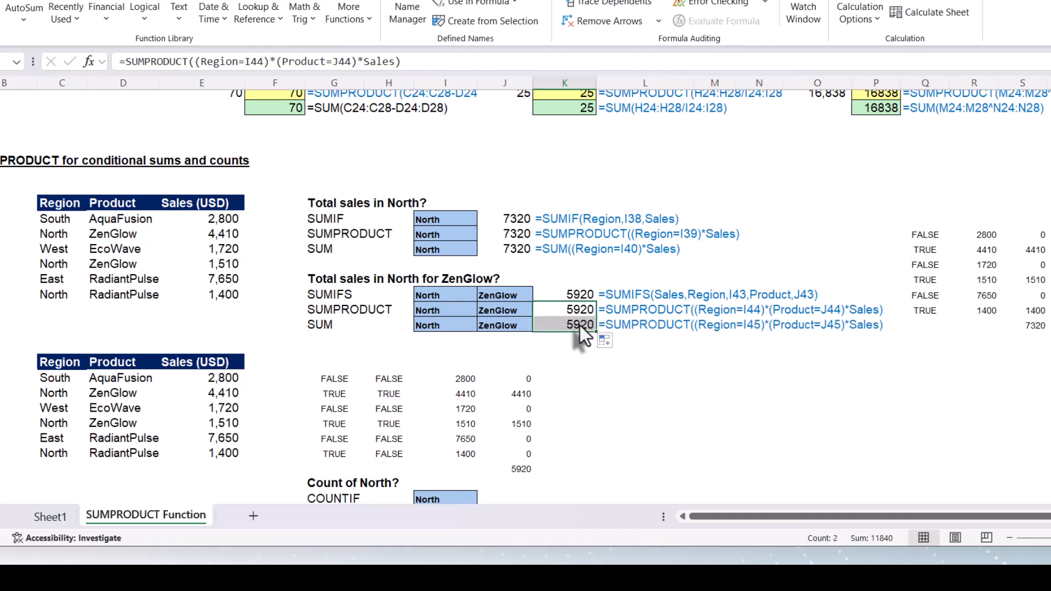
{"action": "double_click", "coordinate": [579, 324]}
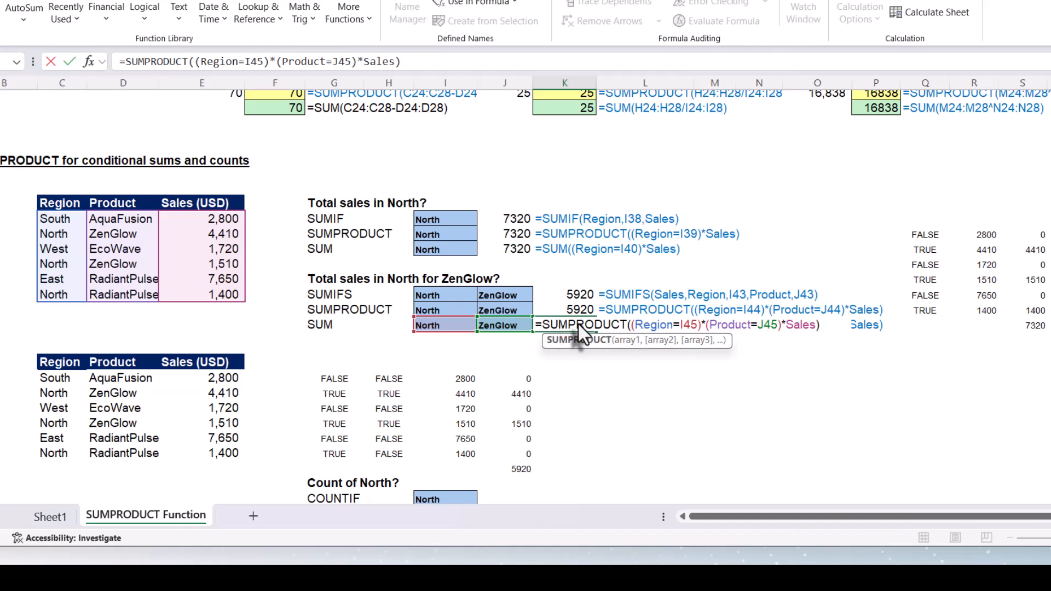
{"action": "left_click_drag", "start_coordinate": [569, 326], "coordinate": [610, 326]}
{"action": "key", "text": "BackSpace"}
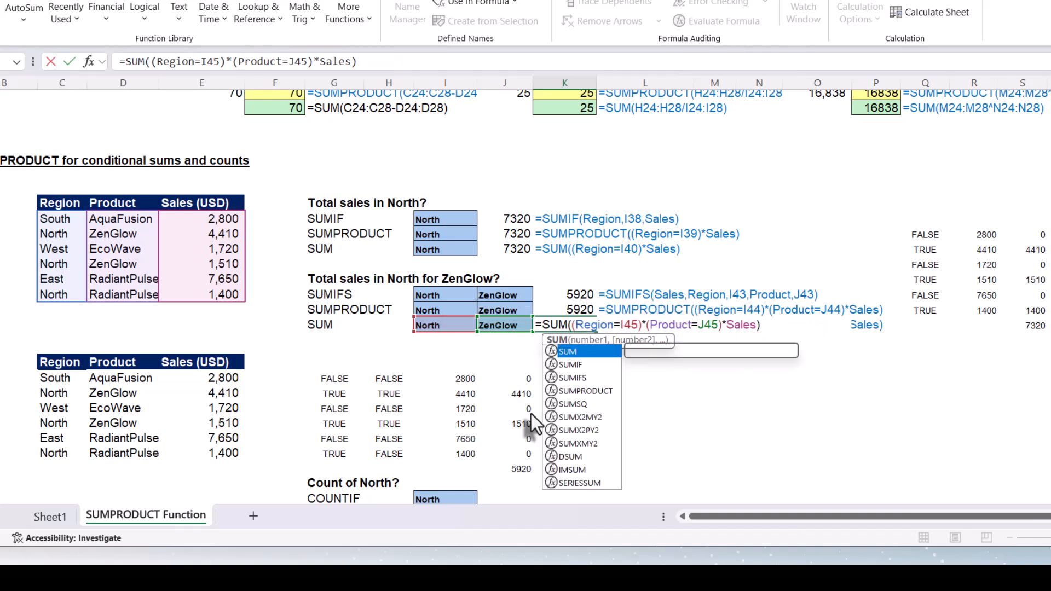
{"action": "key", "text": "Return"}
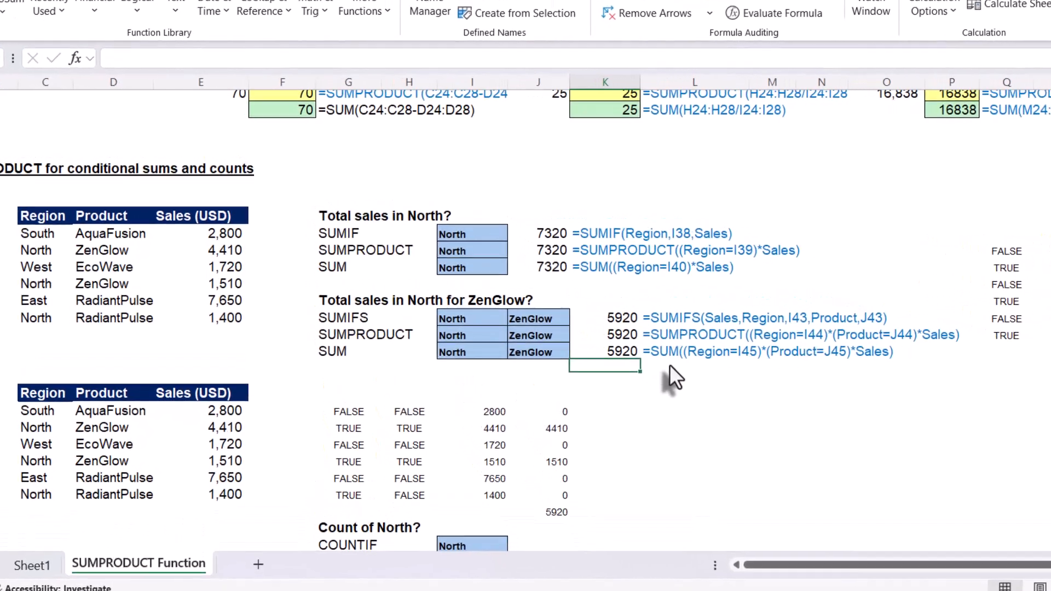
{"action": "scroll", "coordinate": [692, 295], "scroll_direction": "down", "scroll_amount": 4}
{"action": "scroll", "coordinate": [692, 294], "scroll_direction": "up", "scroll_amount": 1}
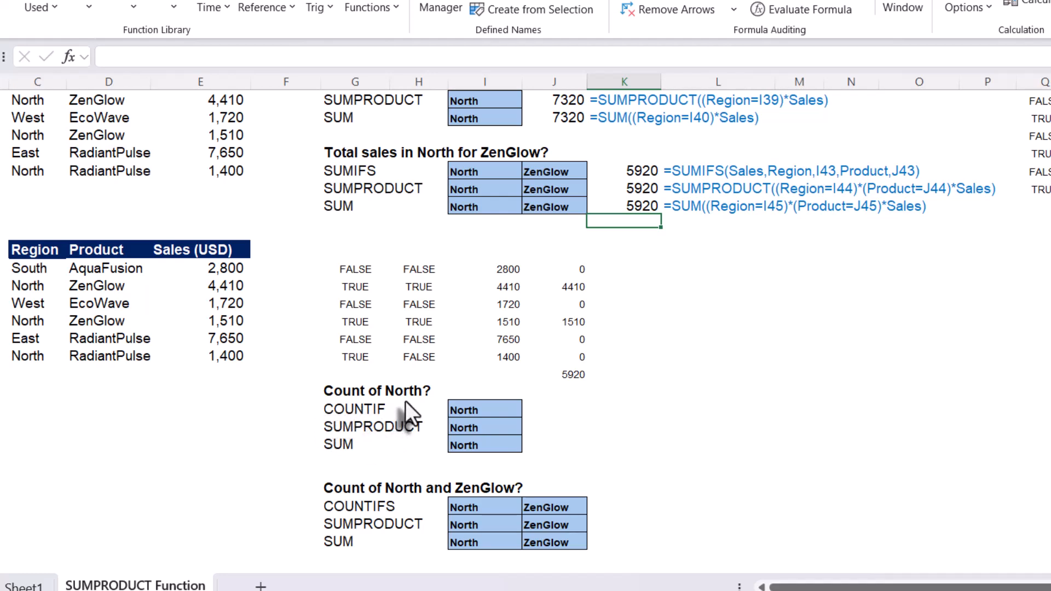
Step: Enter =COUNTIF(Region,I57) in cell J57 to count the North entries in the Region range
{"action": "left_click", "coordinate": [544, 411]}
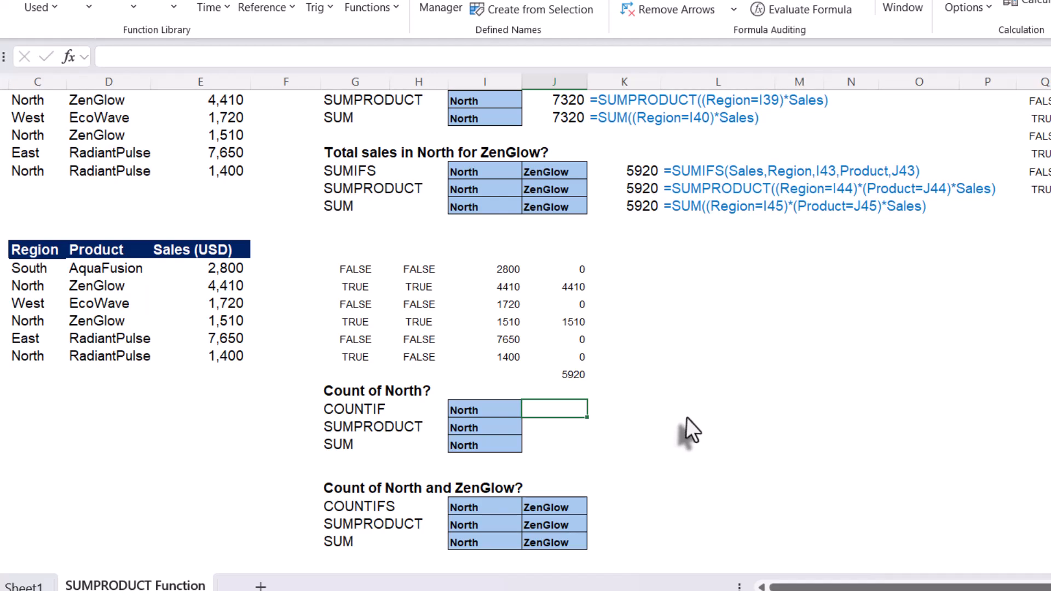
{"action": "type", "text": "="}
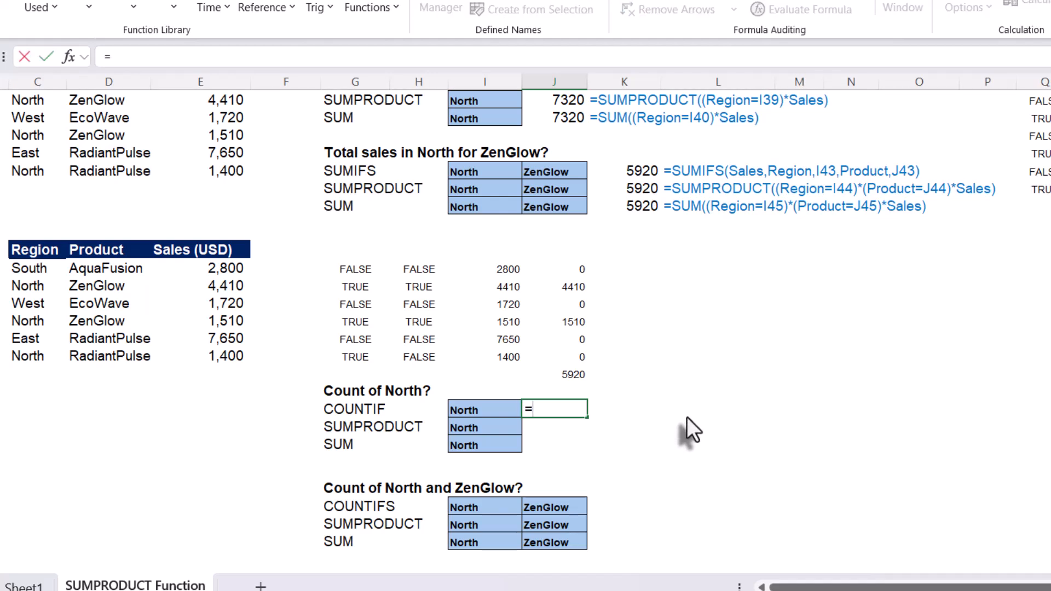
{"action": "type", "text": "count"}
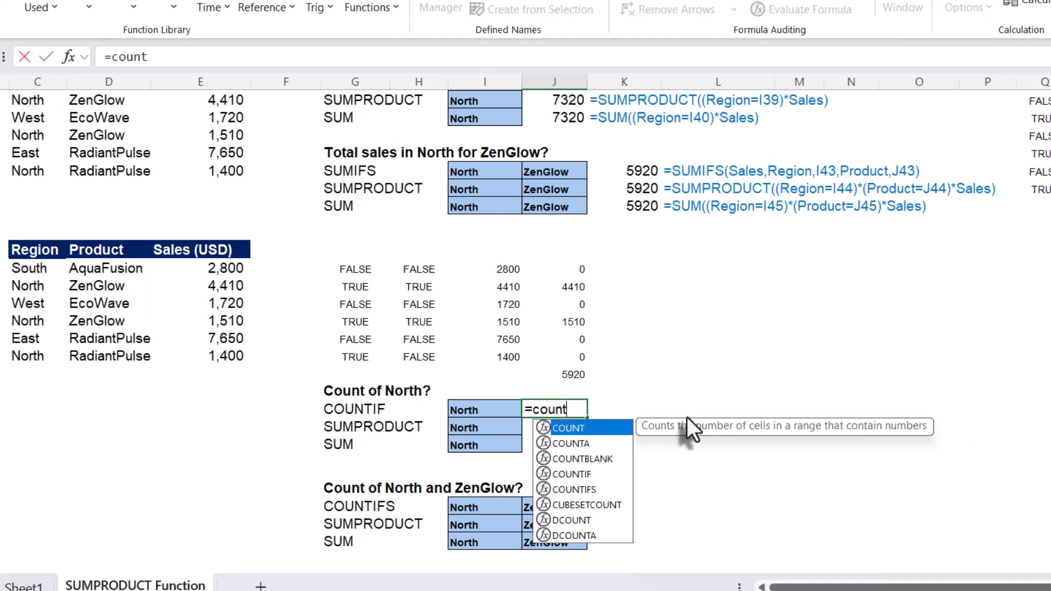
{"action": "type", "text": "if"}
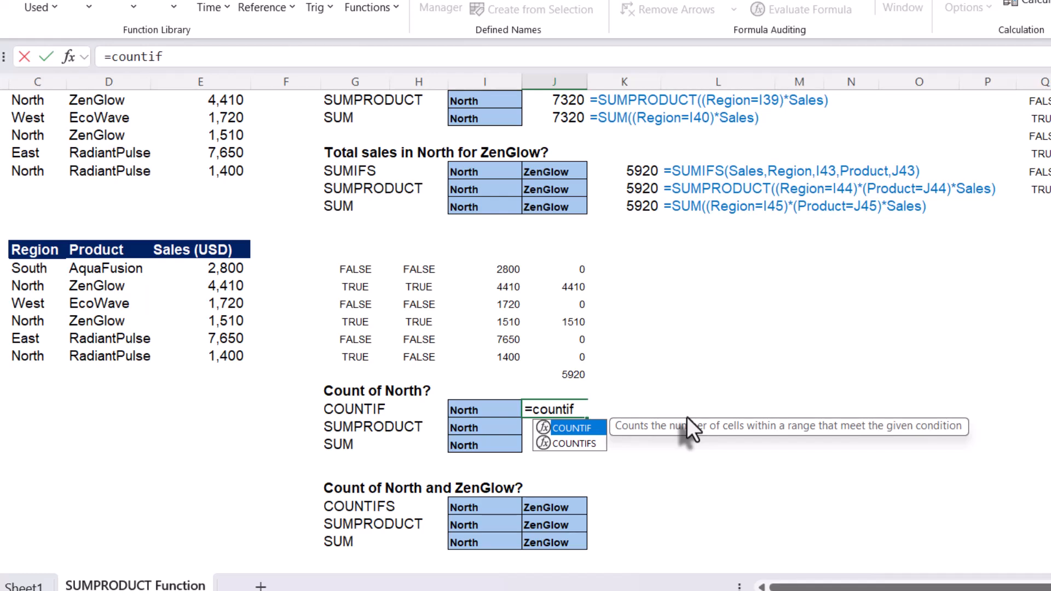
{"action": "key", "text": "Tab"}
{"action": "type", "text": "re"}
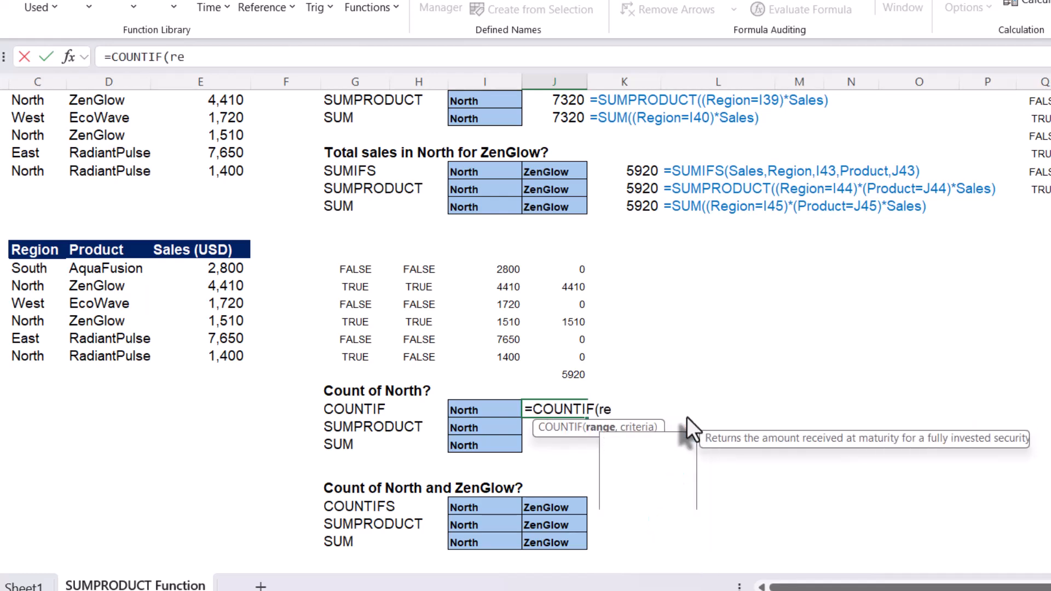
{"action": "type", "text": "gio"}
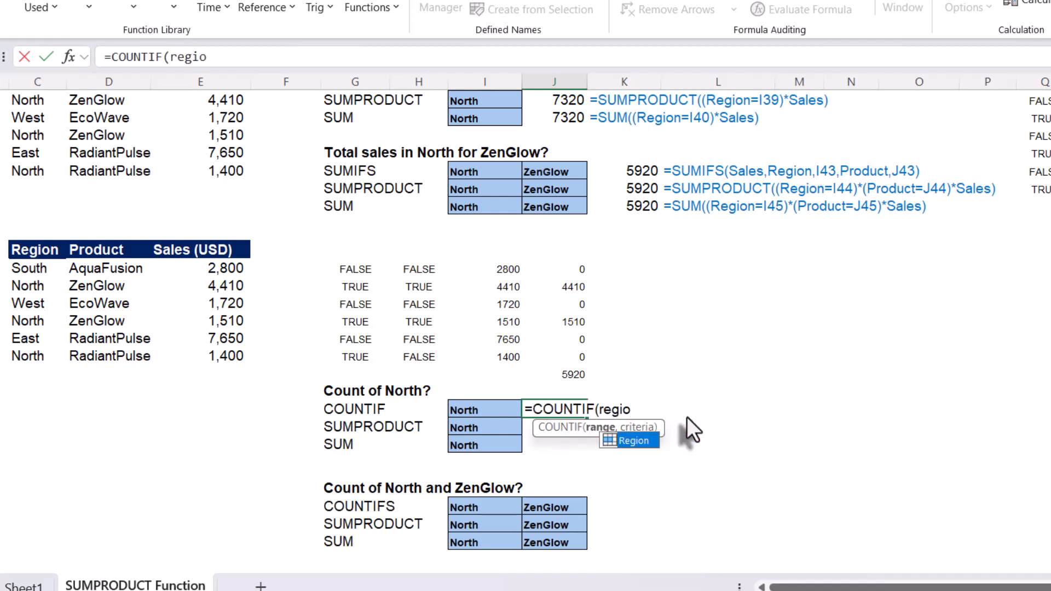
{"action": "key", "text": "Tab"}
{"action": "type", "text": ","}
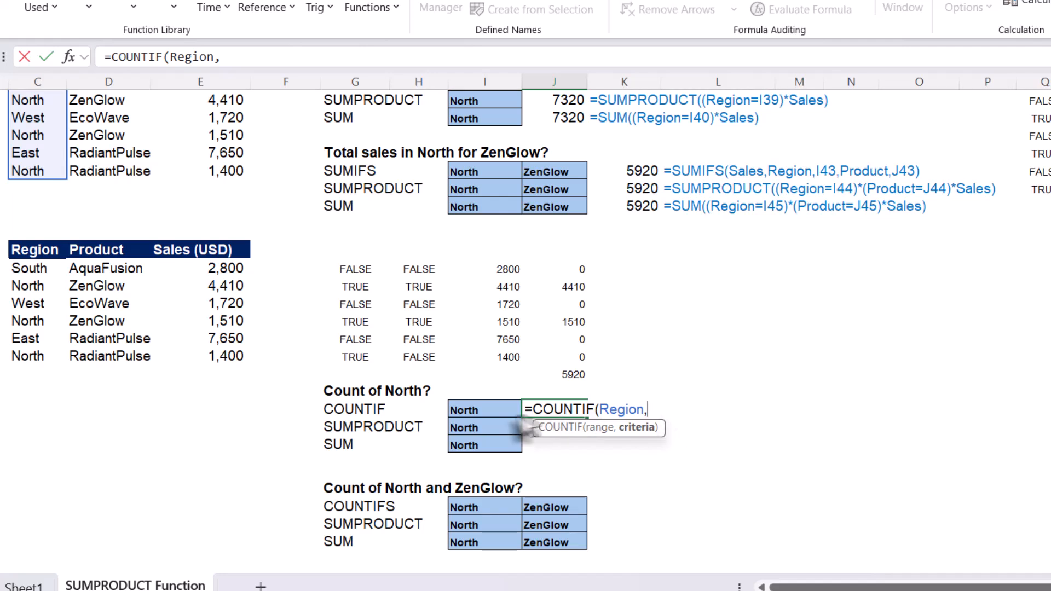
{"action": "left_click", "coordinate": [486, 415]}
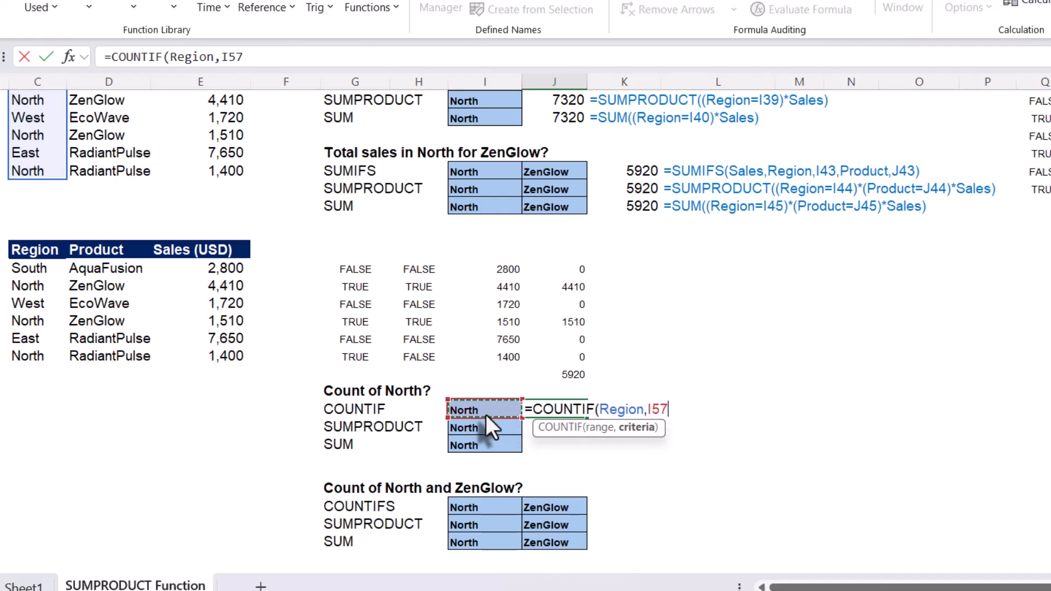
{"action": "type", "text": ")"}
{"action": "key", "text": "Return"}
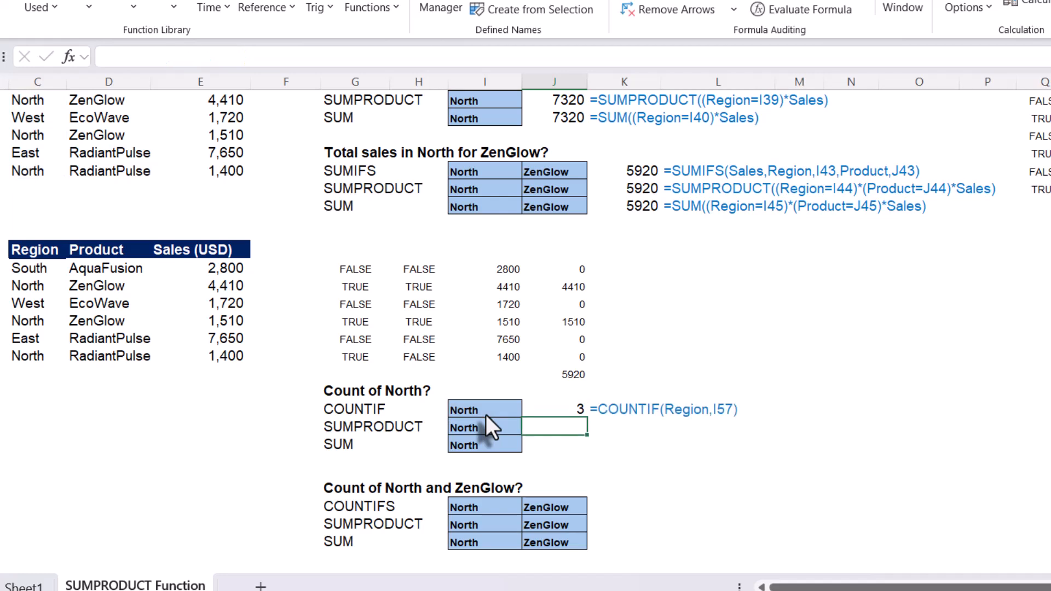
Step: Check the COUNTIF result in J57 against each North row in the Region column of the lower sales table
{"action": "left_click", "coordinate": [553, 409]}
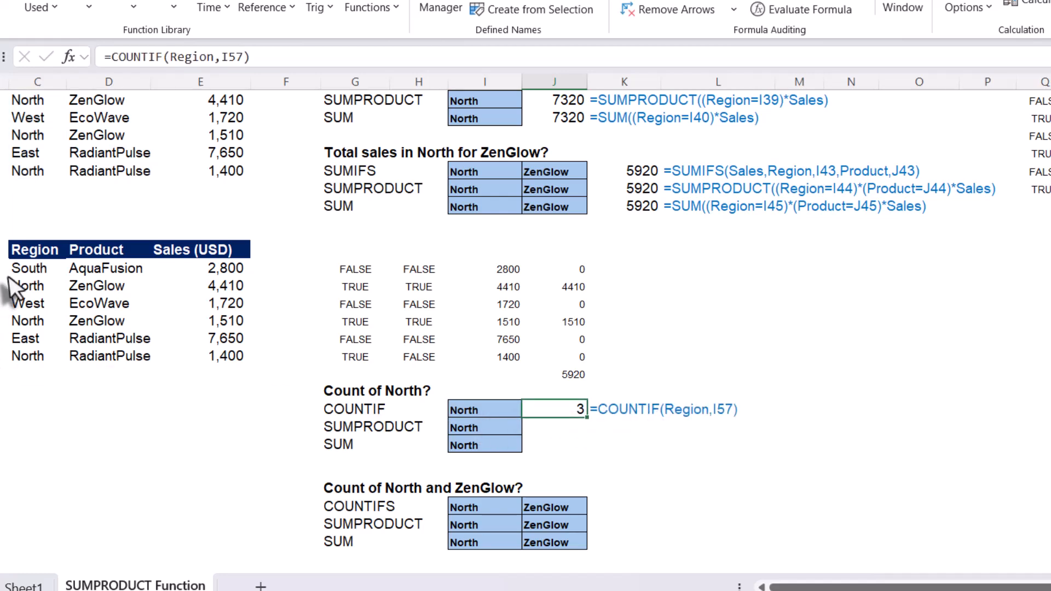
{"action": "left_click", "coordinate": [30, 291]}
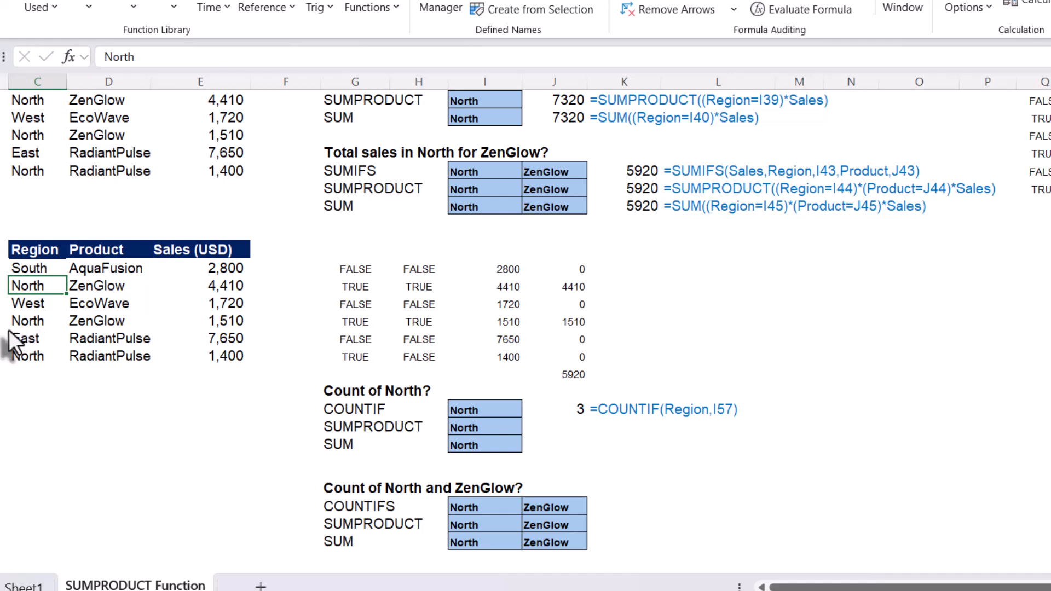
{"action": "left_click", "coordinate": [24, 324]}
{"action": "left_click", "coordinate": [26, 359]}
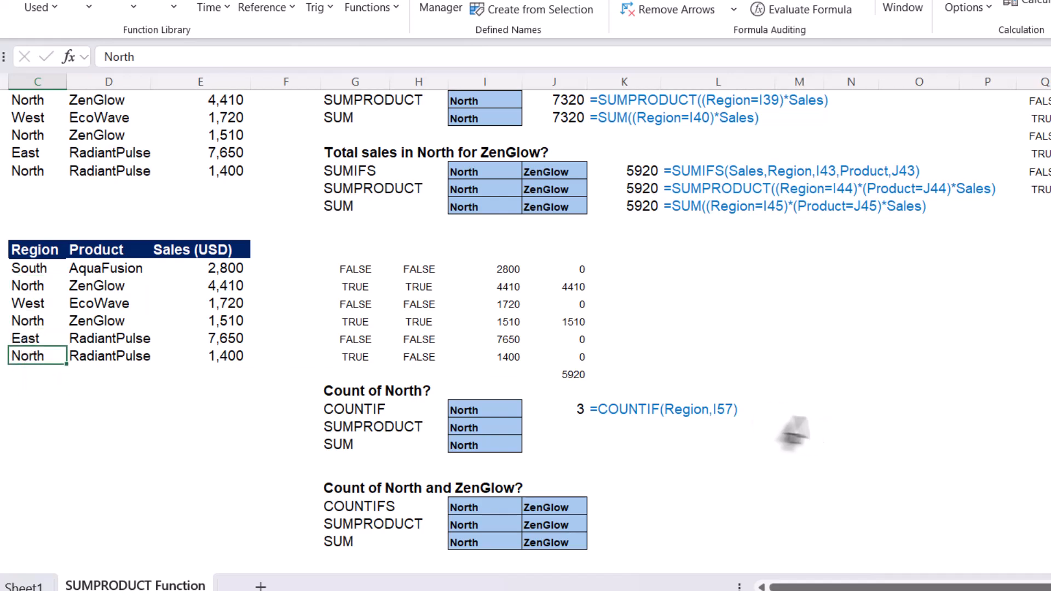
{"action": "left_click", "coordinate": [572, 413]}
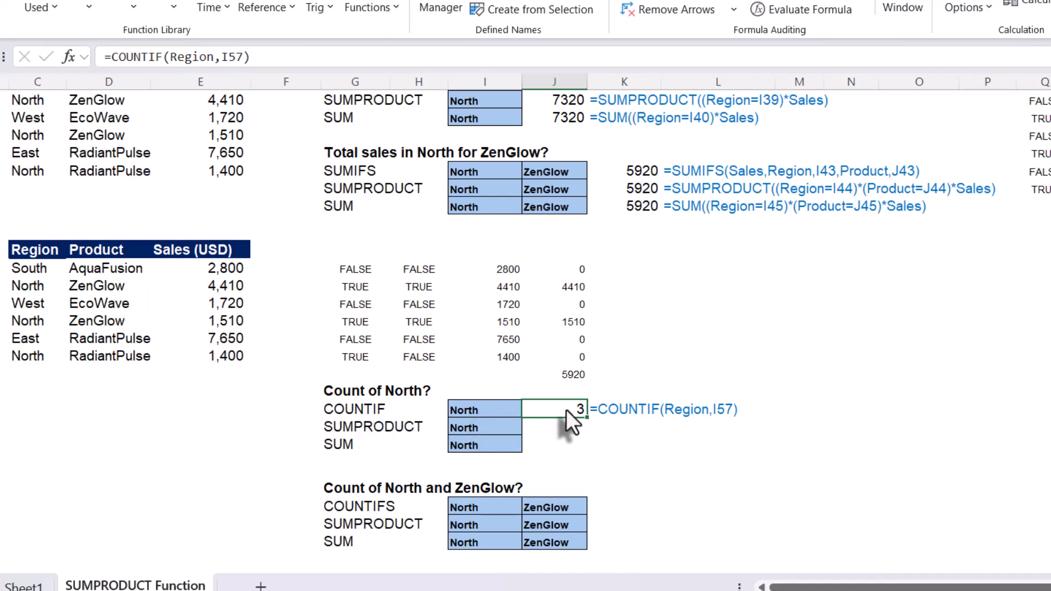
Step: Enter =SUMPRODUCT((Region=I58)) in cell J58 as the SUMPRODUCT version of the North count
{"action": "left_click", "coordinate": [567, 429]}
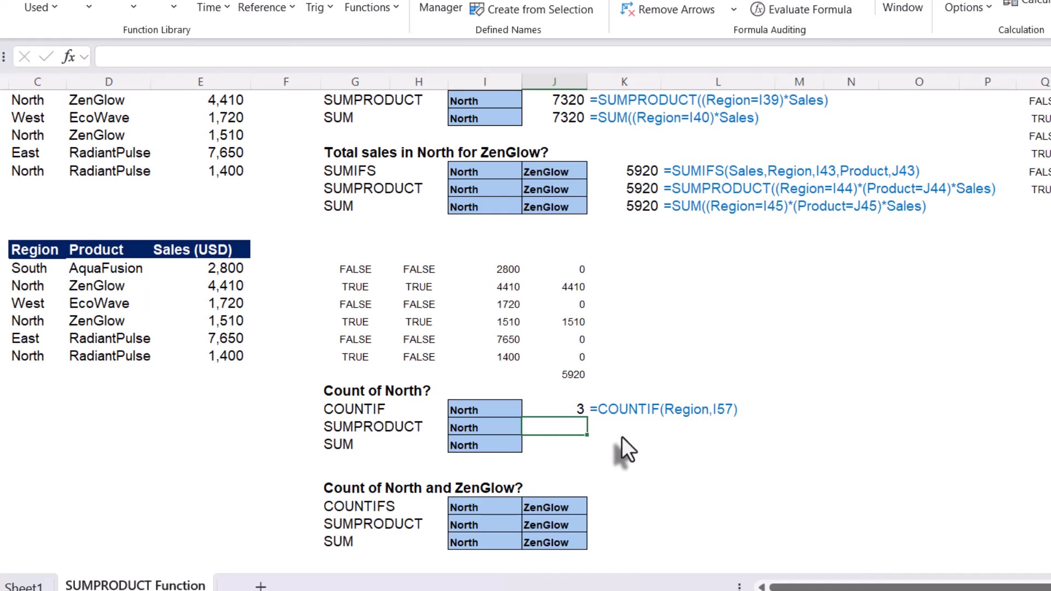
{"action": "type", "text": "="}
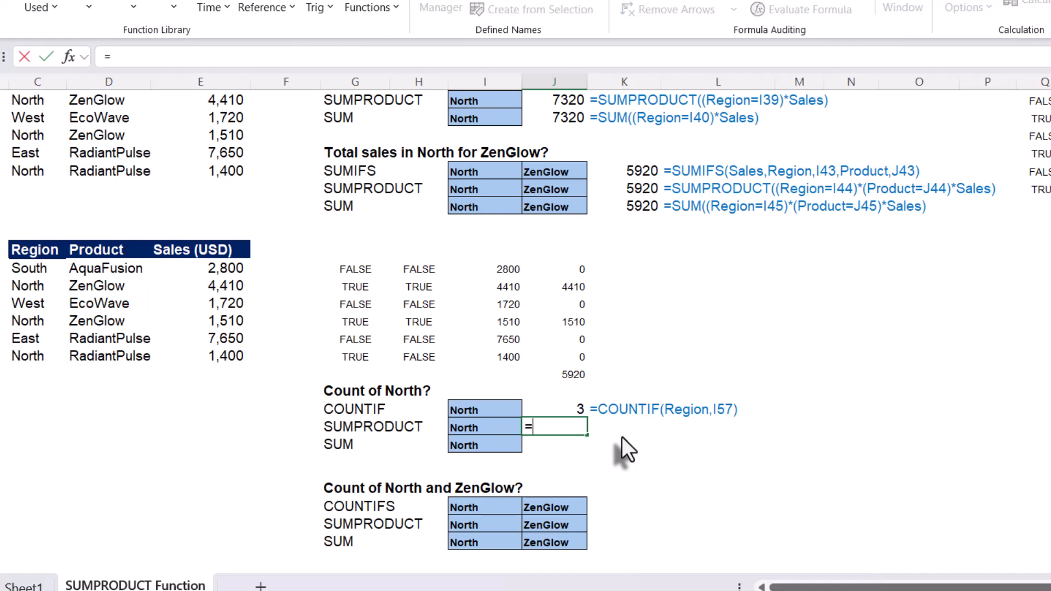
{"action": "type", "text": "sump"}
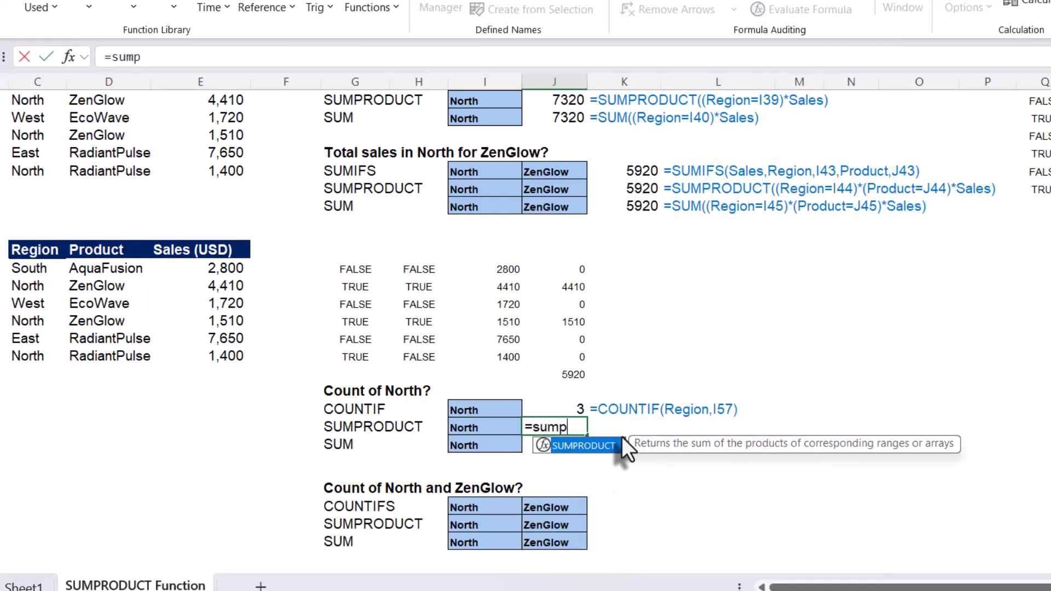
{"action": "key", "text": "Tab"}
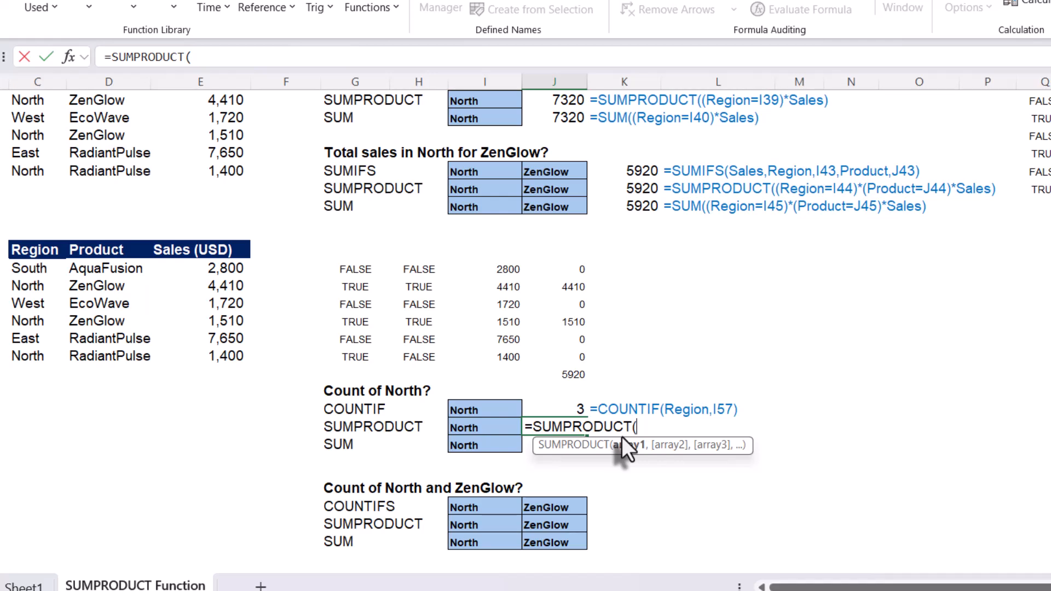
{"action": "type", "text": "("}
{"action": "type", "text": "regi"}
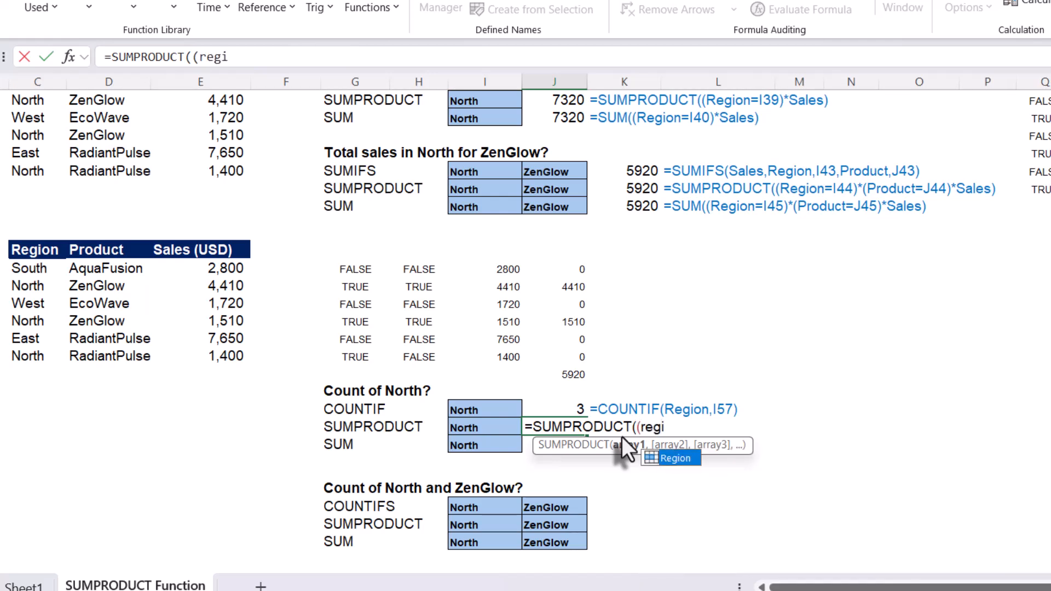
{"action": "key", "text": "Tab"}
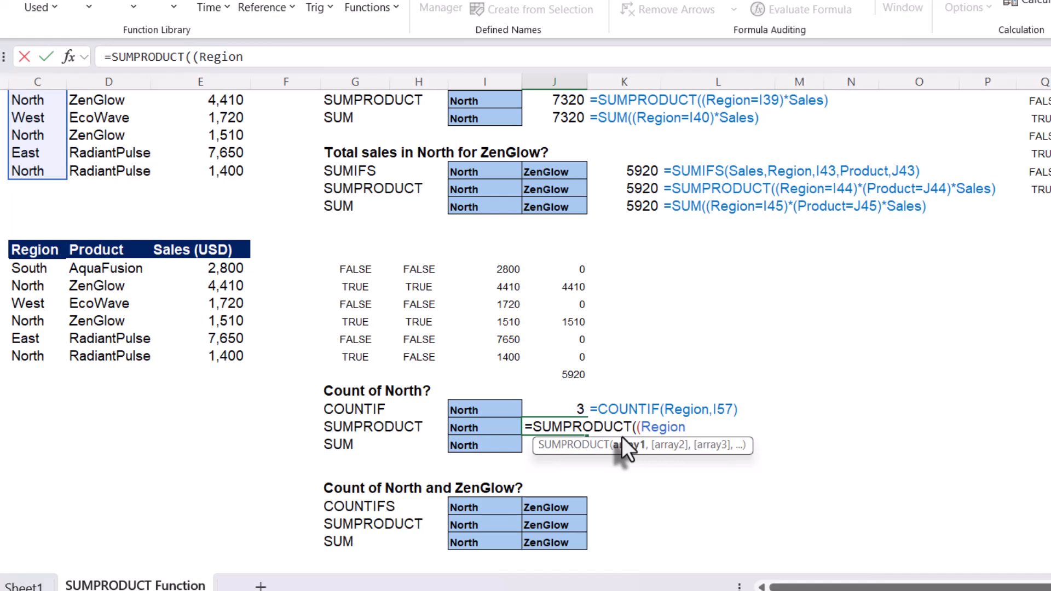
{"action": "type", "text": "="}
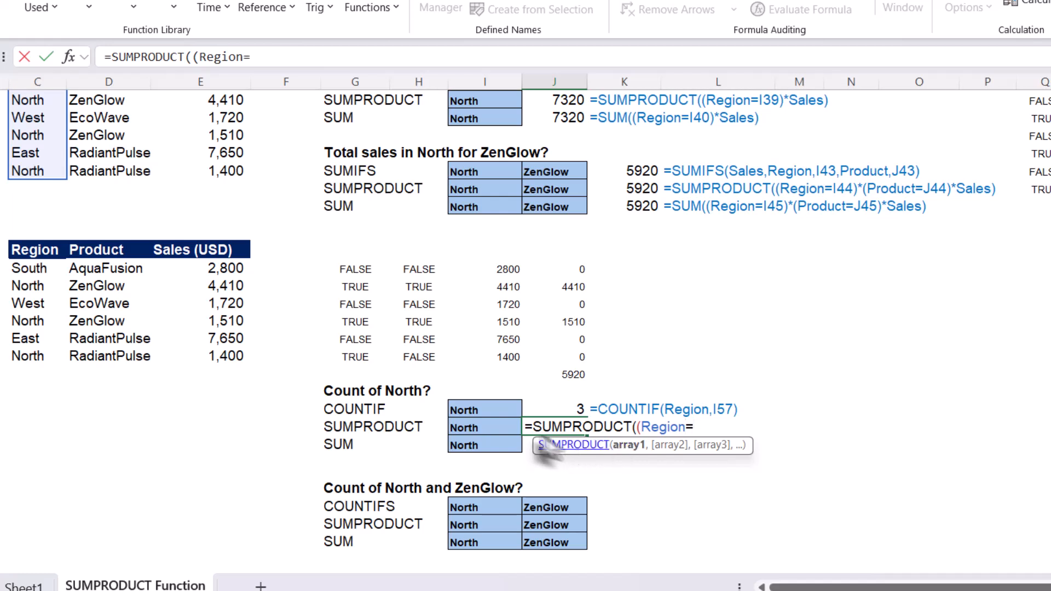
{"action": "left_click", "coordinate": [482, 429]}
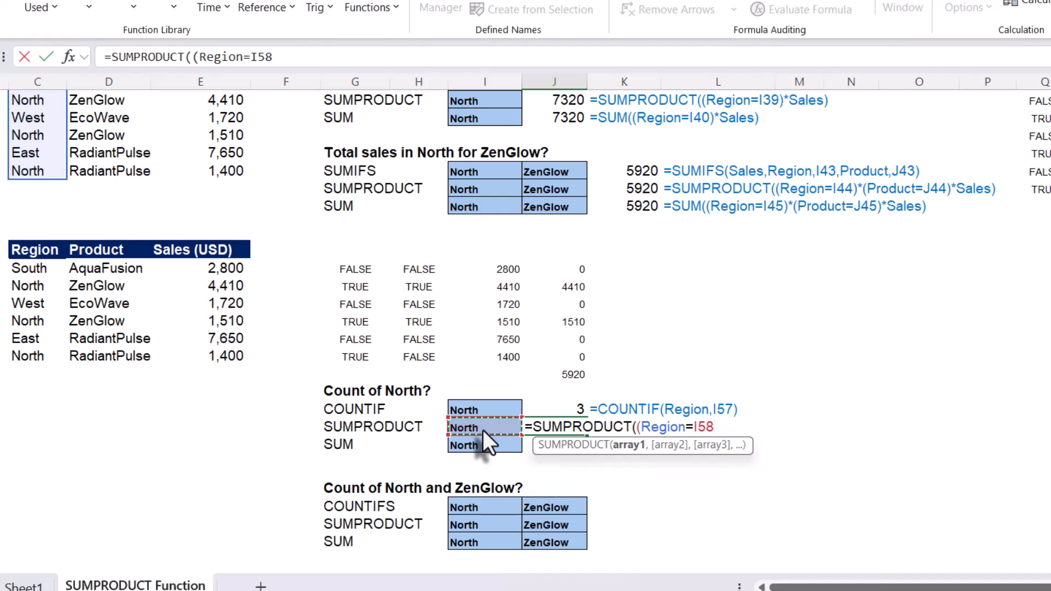
{"action": "type", "text": "))"}
{"action": "key", "text": "Return"}
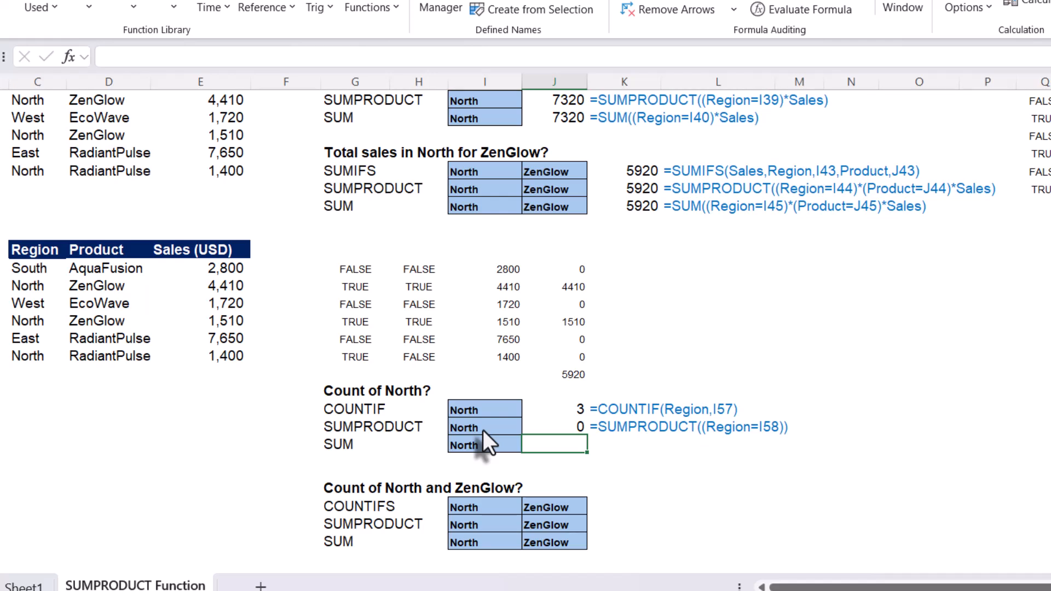
Step: Examine the Region=I58 condition inside the SUMPRODUCT formula in J58, leaving the formula as it is
{"action": "left_click", "coordinate": [555, 433]}
{"action": "double_click", "coordinate": [555, 431]}
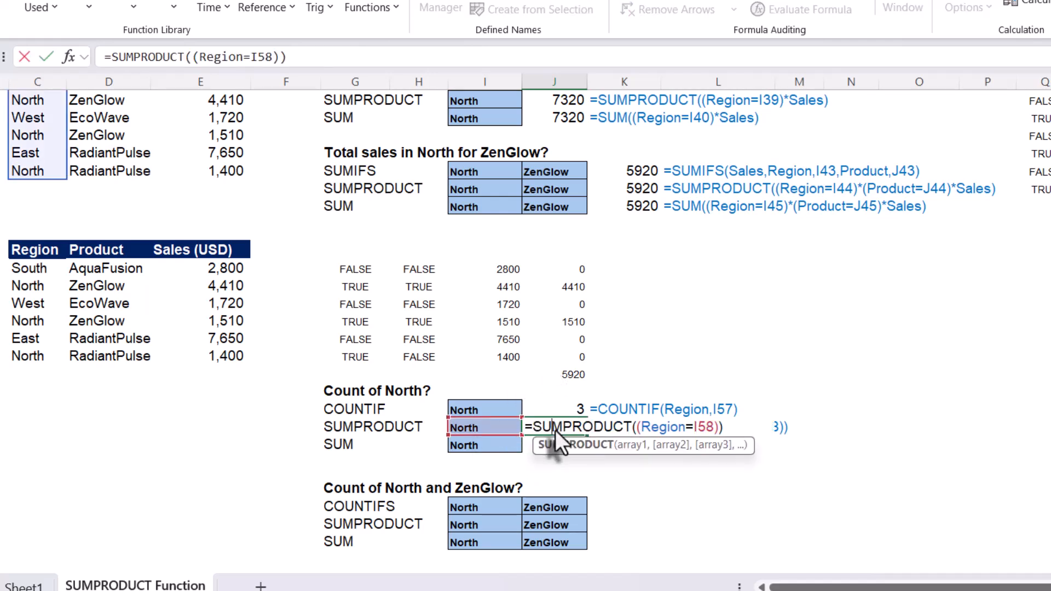
{"action": "key", "text": "Escape"}
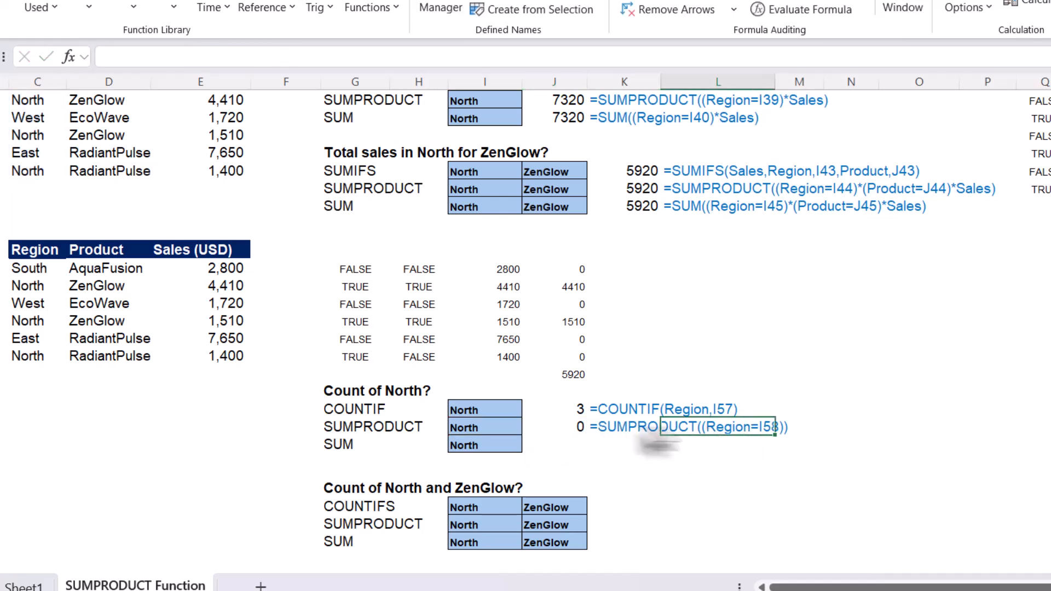
{"action": "double_click", "coordinate": [564, 427]}
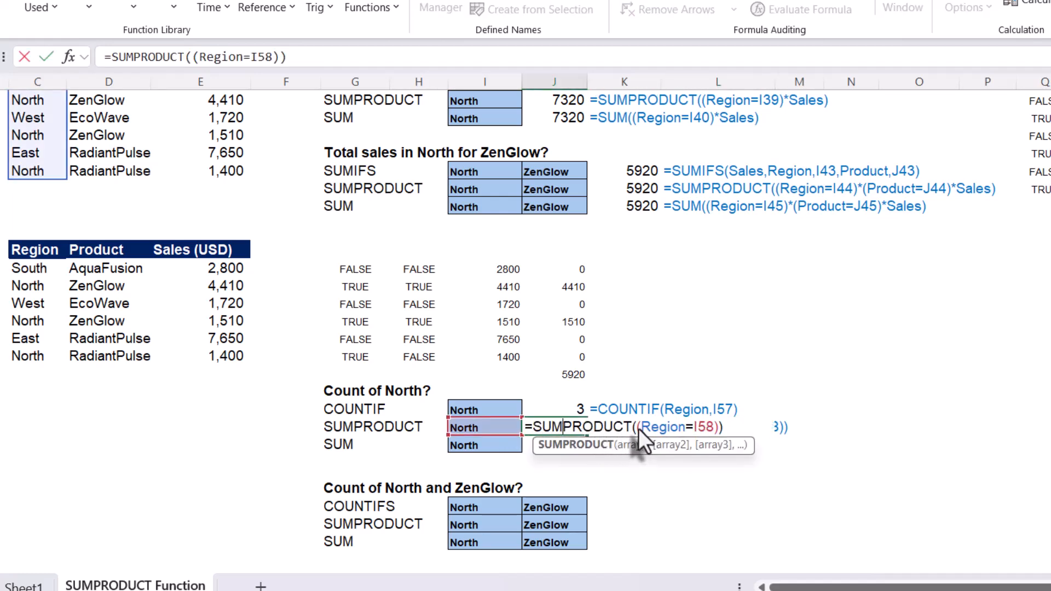
{"action": "left_click_drag", "start_coordinate": [636, 428], "coordinate": [718, 425]}
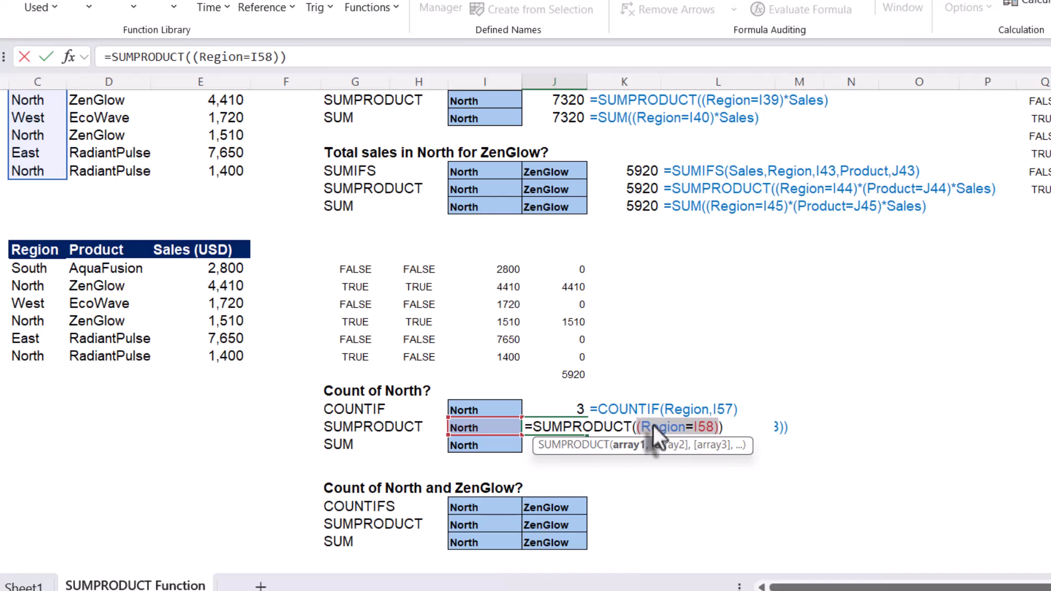
{"action": "left_click", "coordinate": [668, 429]}
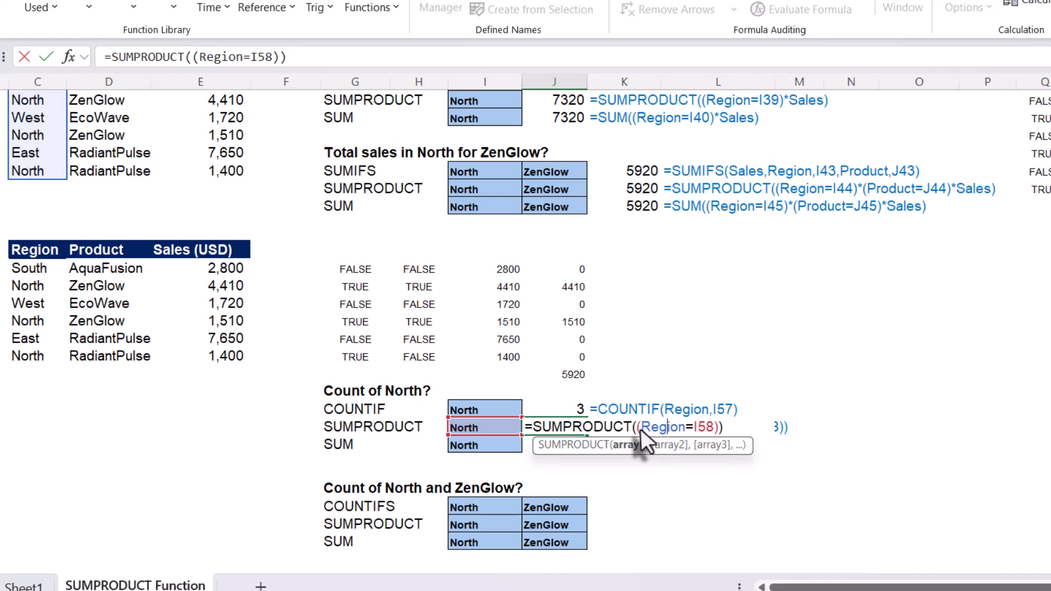
{"action": "key", "text": "ctrl+Return"}
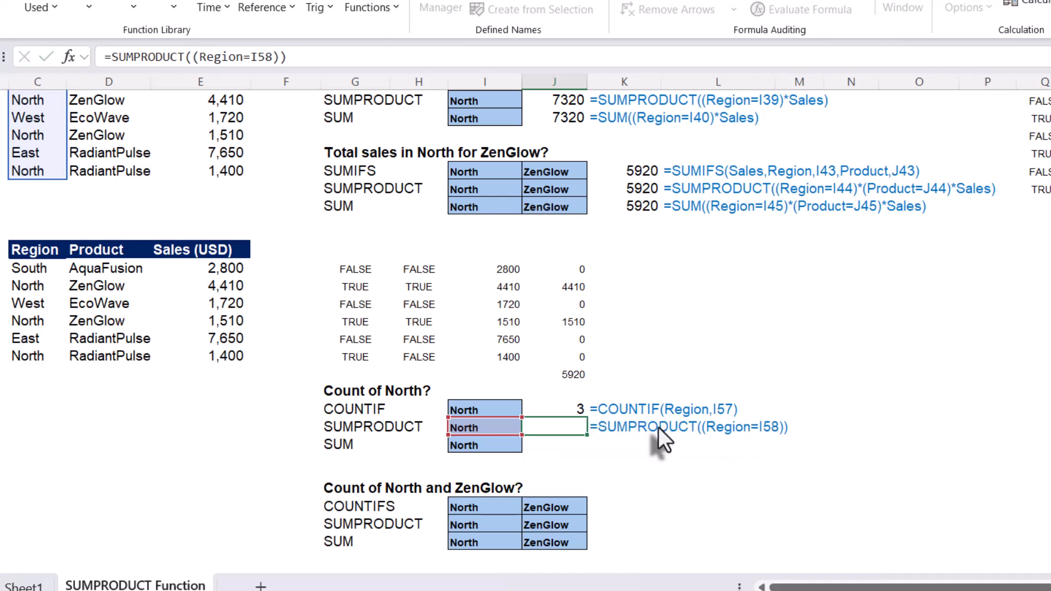
Step: Add a double negative before the condition in J58 so the formula reads =SUMPRODUCT(--(Region=I58))
{"action": "double_click", "coordinate": [563, 426]}
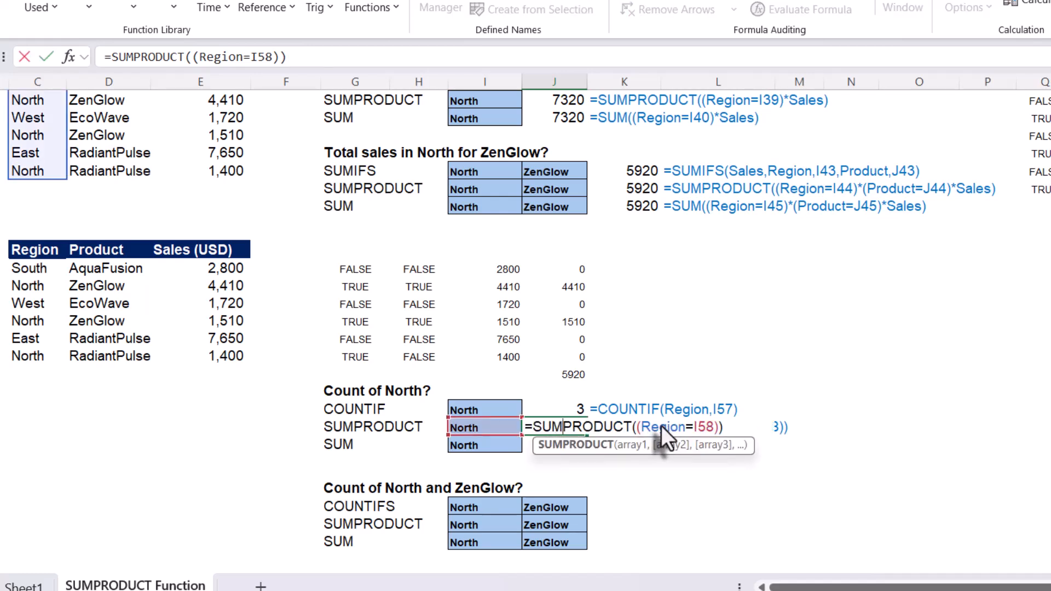
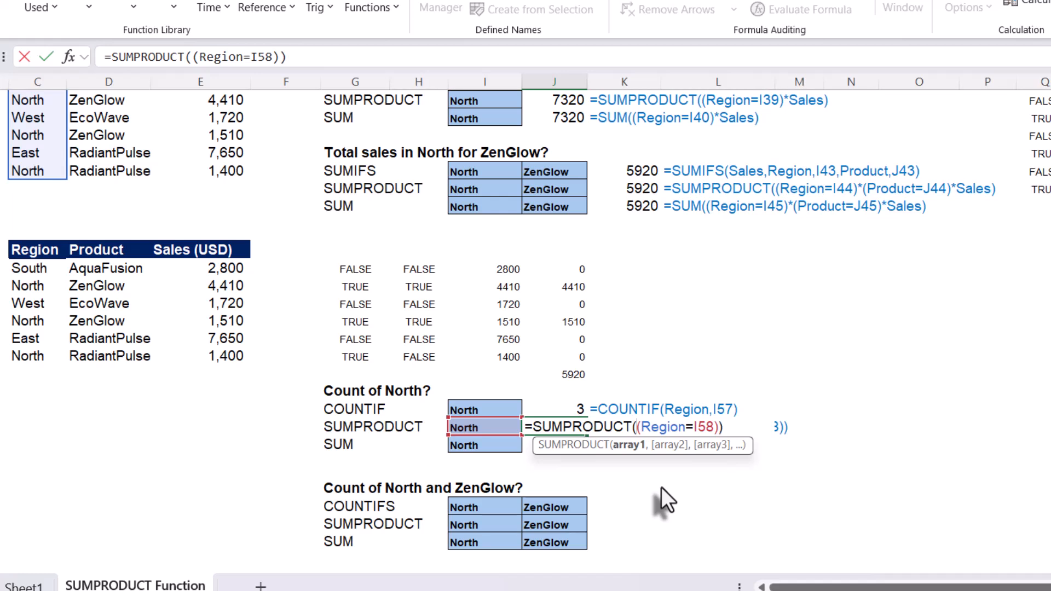
{"action": "type", "text": "--"}
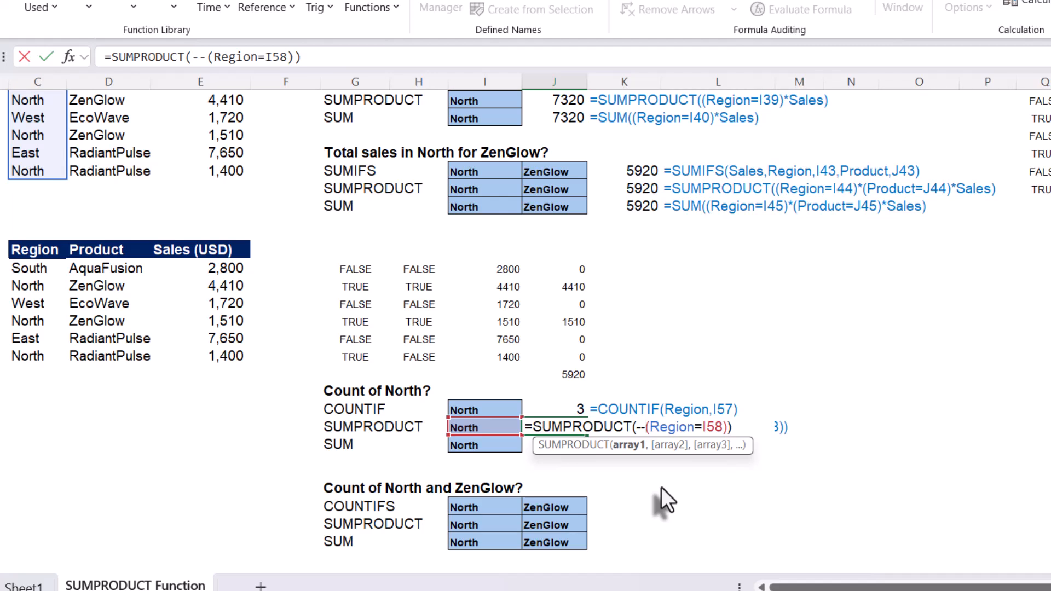
{"action": "key", "text": "Return"}
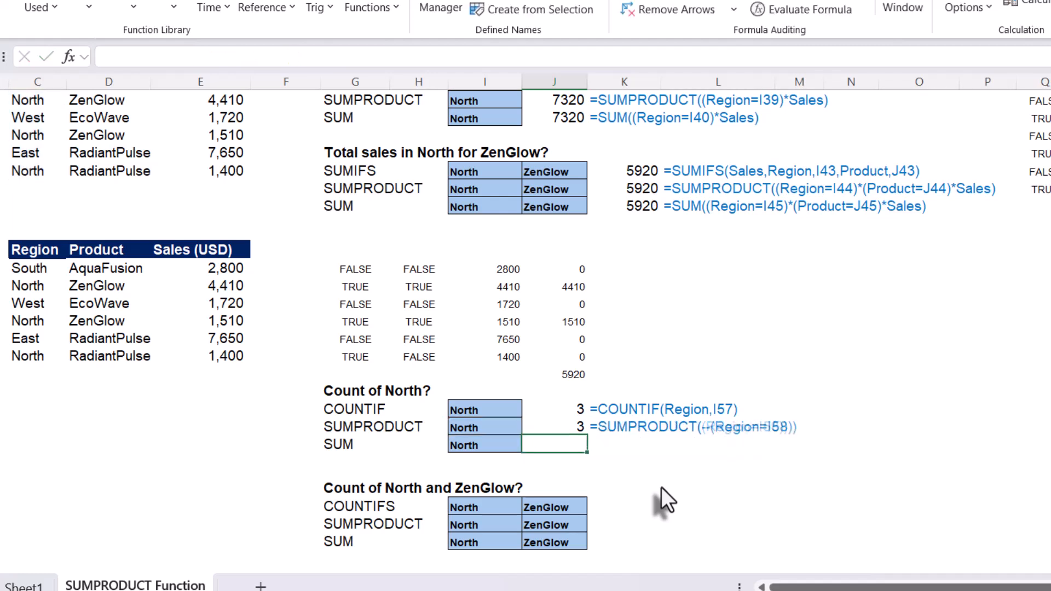
Step: Review the --(Region=I58) argument of the SUMPRODUCT formula in J58, leaving without changes
{"action": "left_click", "coordinate": [553, 429]}
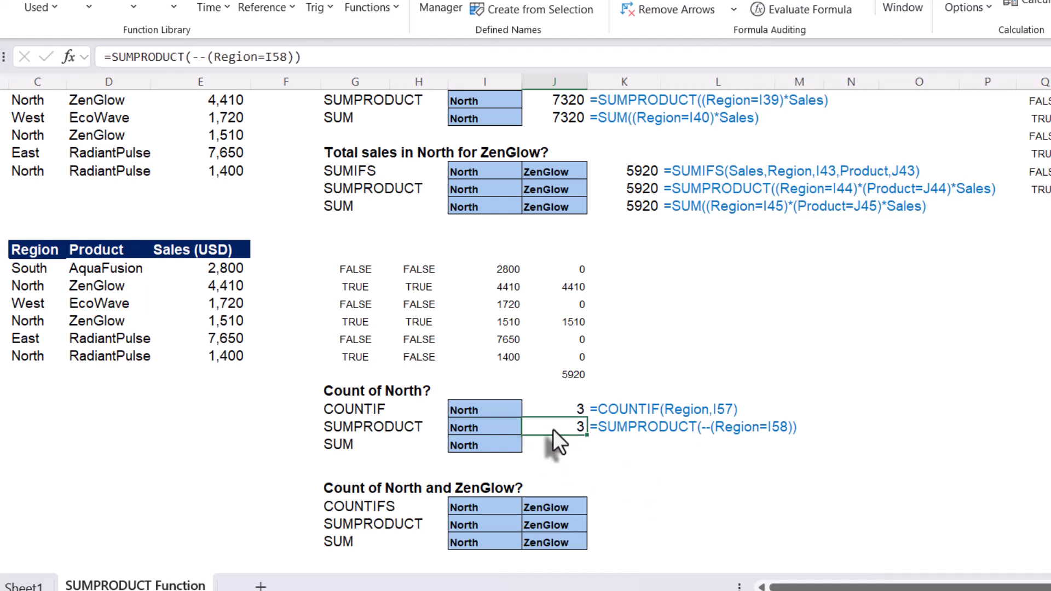
{"action": "double_click", "coordinate": [553, 429]}
{"action": "left_click_drag", "start_coordinate": [633, 427], "coordinate": [729, 425]}
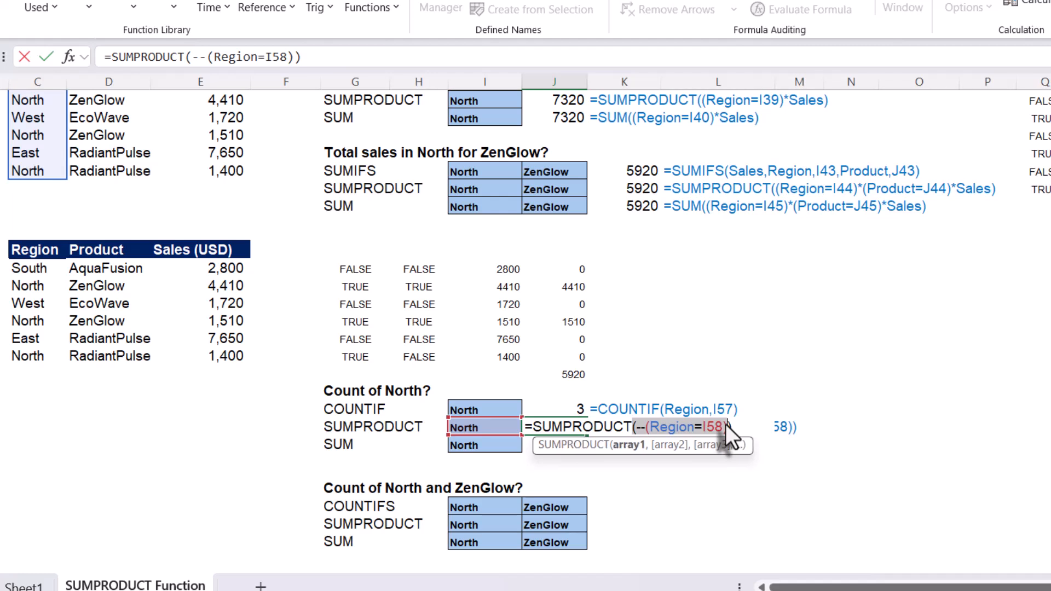
{"action": "left_click_drag", "start_coordinate": [668, 432], "coordinate": [721, 425]}
{"action": "key", "text": "Escape"}
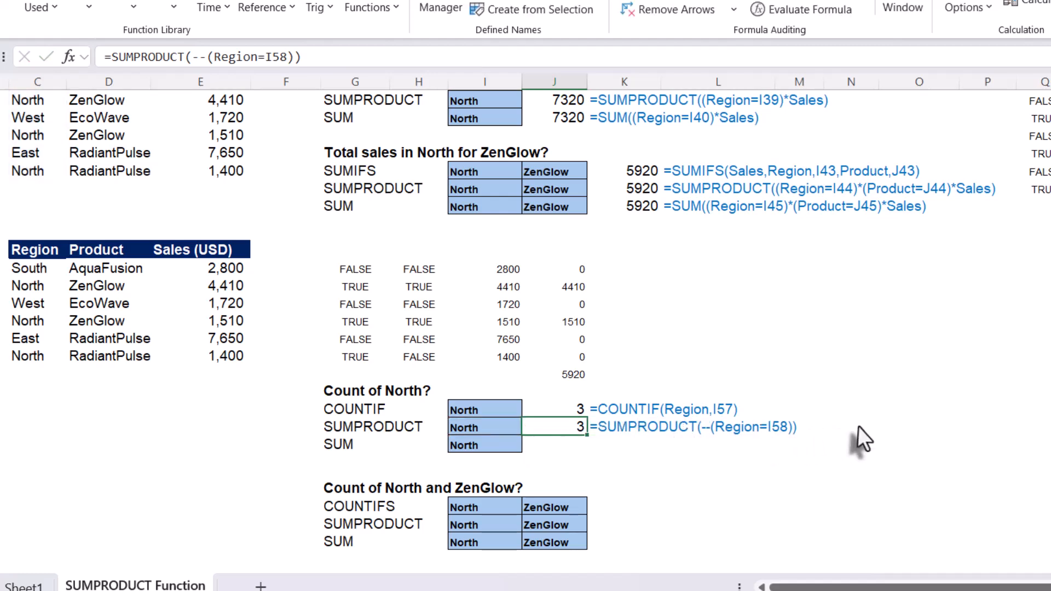
Step: Enter =--(Region=I58) in cell N58 to show the North condition as an array of ones and zeros, and select the array
{"action": "left_click", "coordinate": [860, 425]}
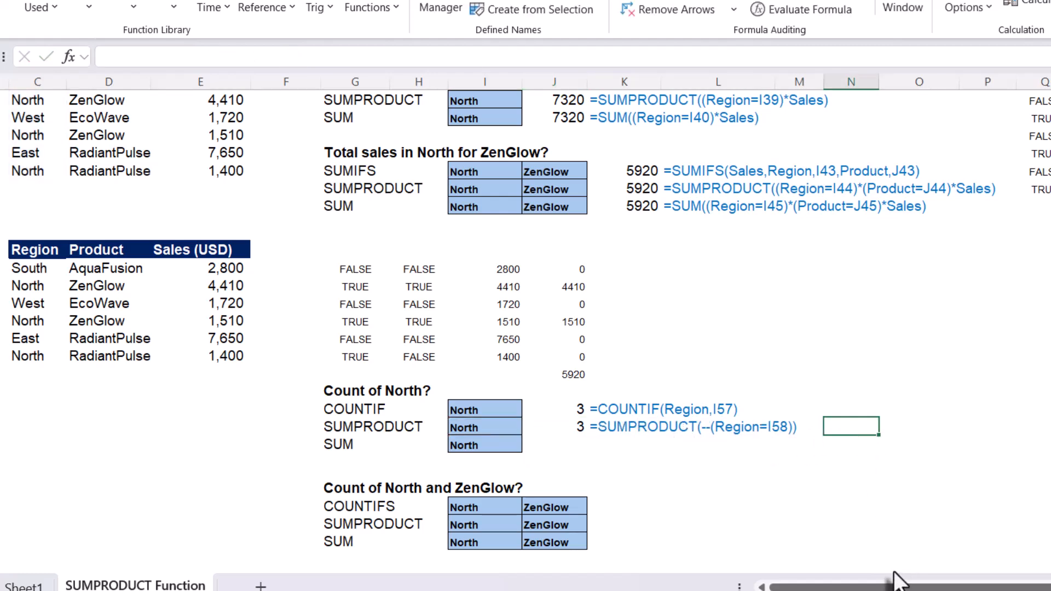
{"action": "type", "text": "="}
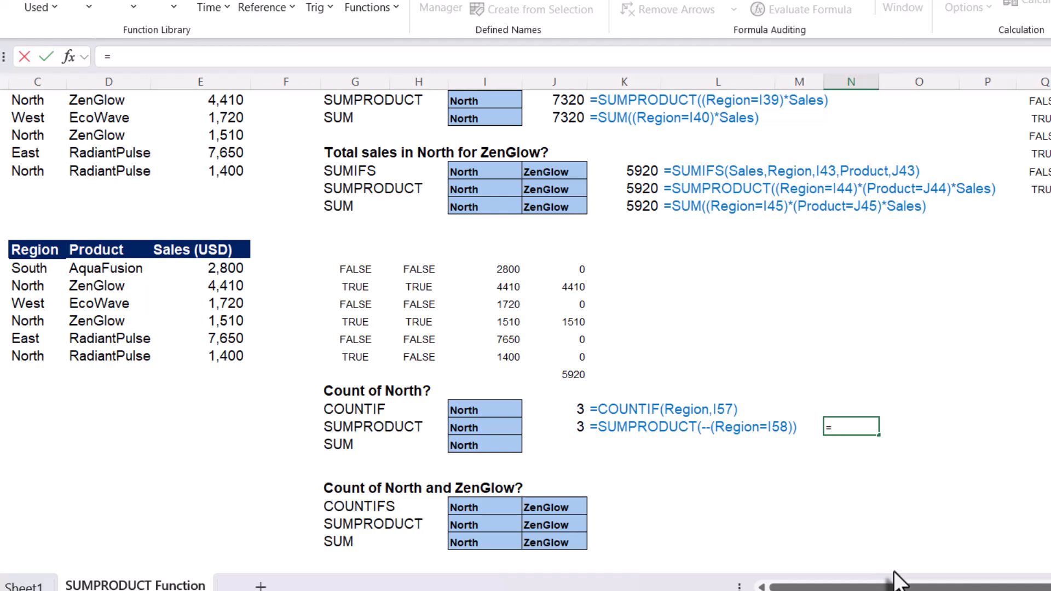
{"action": "type", "text": "--(re"}
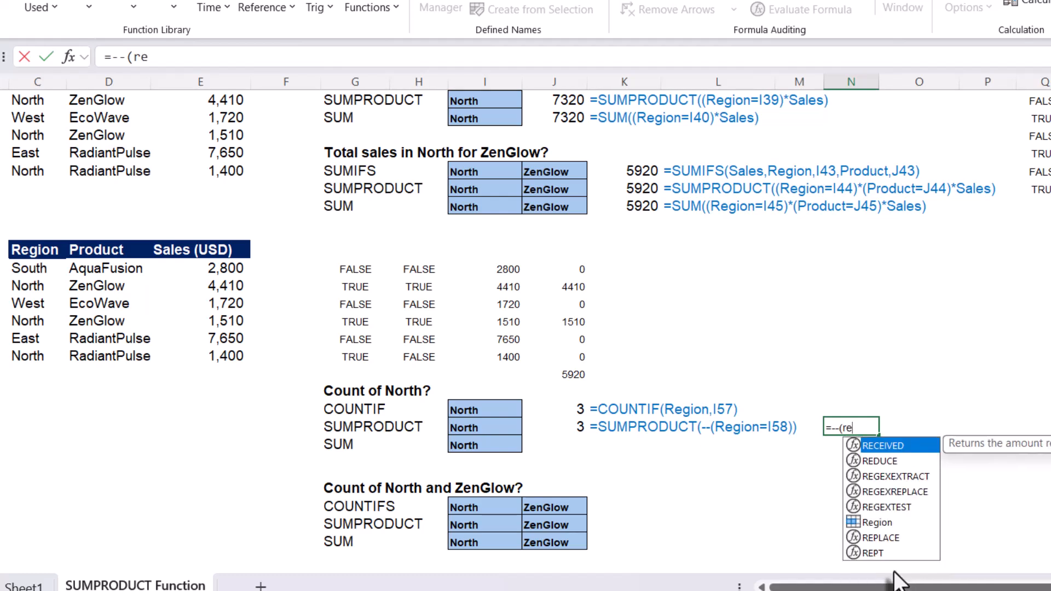
{"action": "type", "text": "gi"}
{"action": "key", "text": "Tab"}
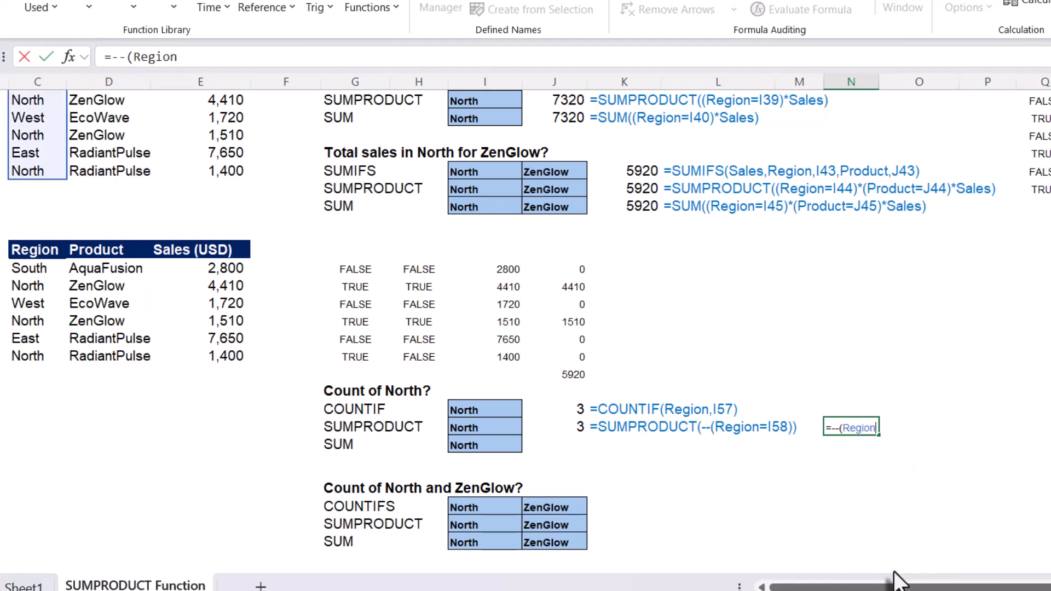
{"action": "type", "text": "="}
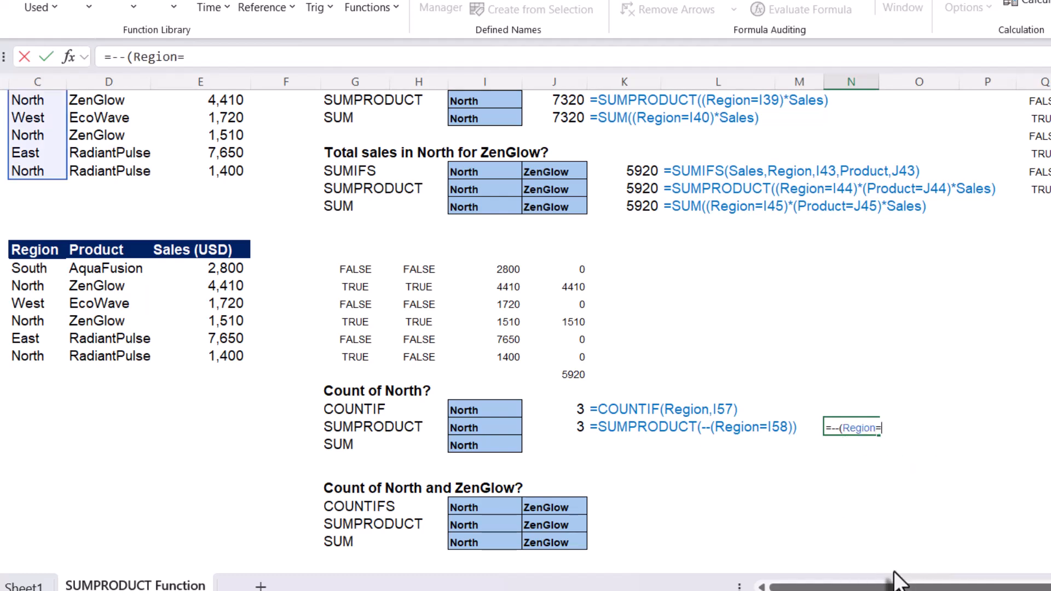
{"action": "left_click", "coordinate": [468, 427]}
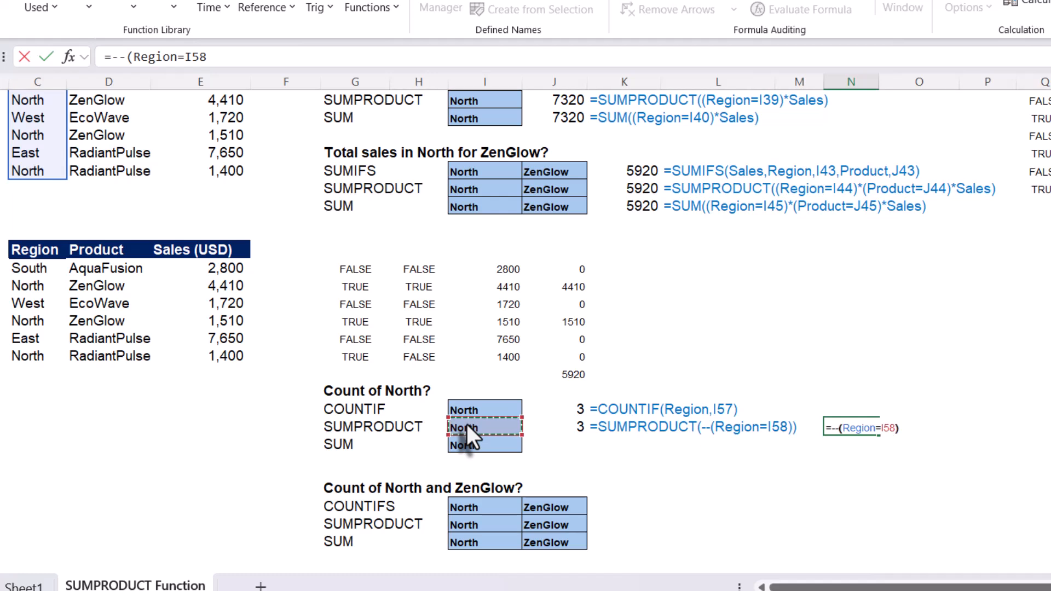
{"action": "key", "text": "Return"}
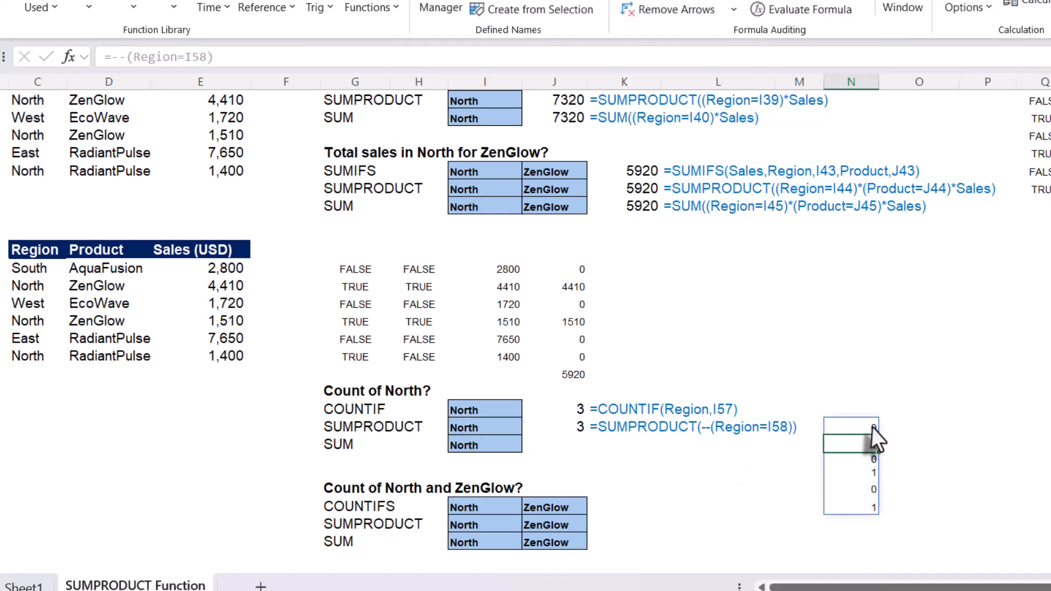
{"action": "left_click_drag", "start_coordinate": [871, 443], "coordinate": [865, 501]}
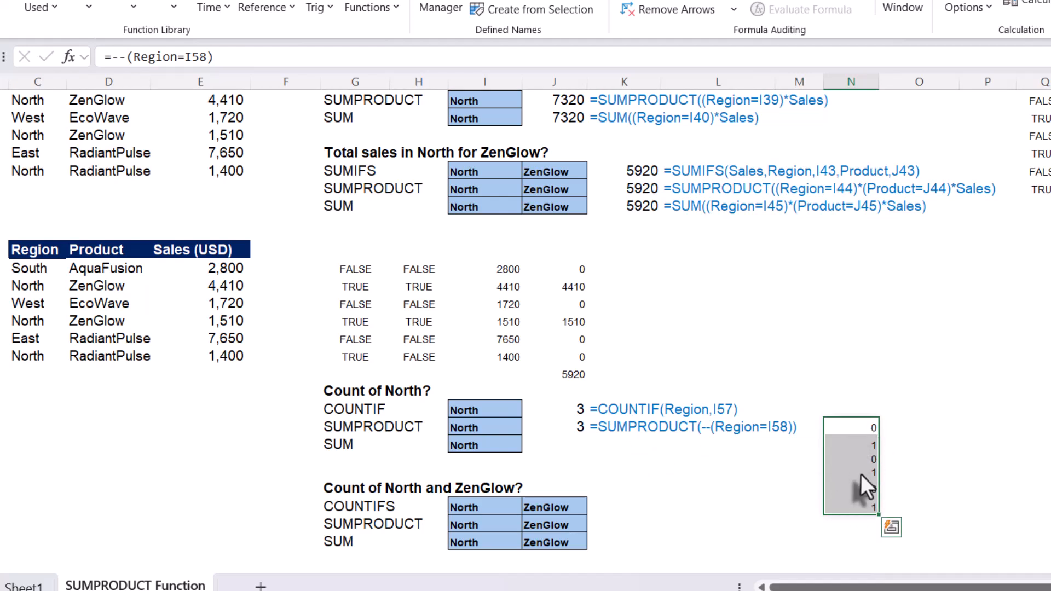
Step: Copy the SUMPRODUCT formula from J58 down to J59 and change it to =SUM(--(Region=I59))
{"action": "left_click", "coordinate": [572, 432]}
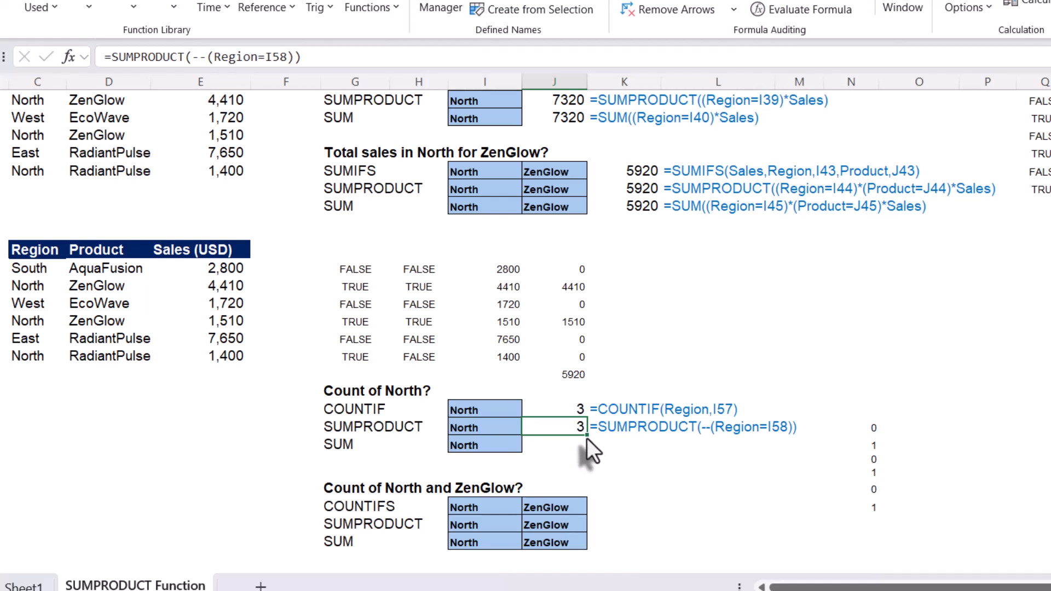
{"action": "left_click_drag", "start_coordinate": [587, 438], "coordinate": [585, 450]}
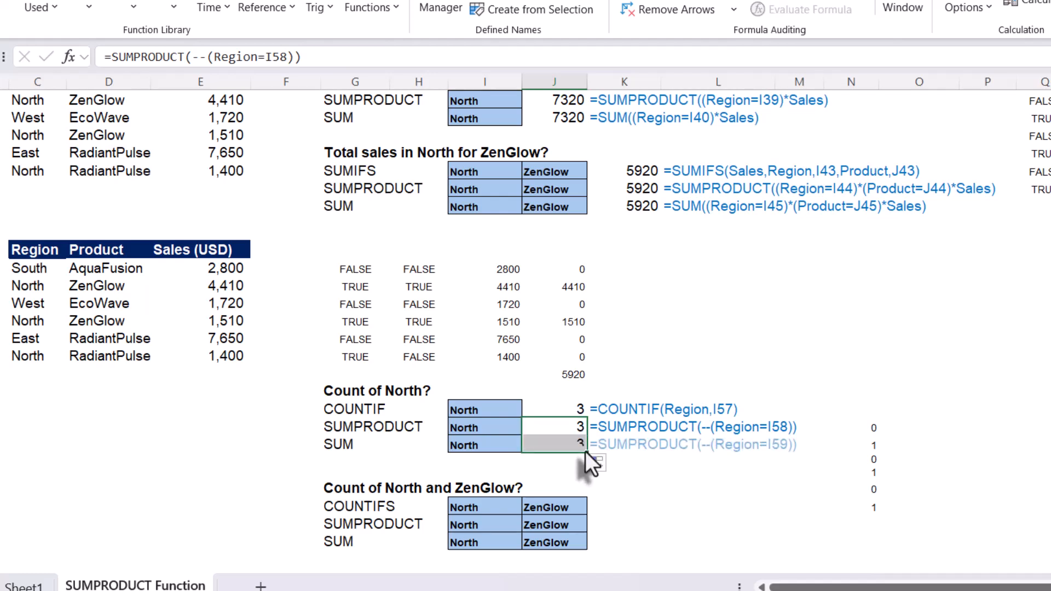
{"action": "double_click", "coordinate": [555, 444]}
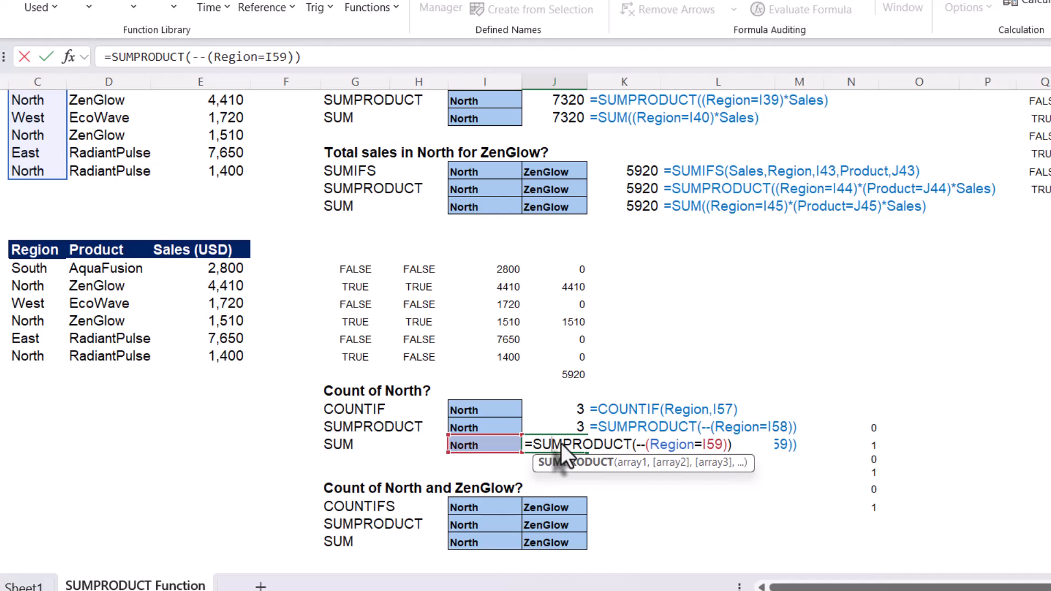
{"action": "left_click_drag", "start_coordinate": [560, 443], "coordinate": [631, 448]}
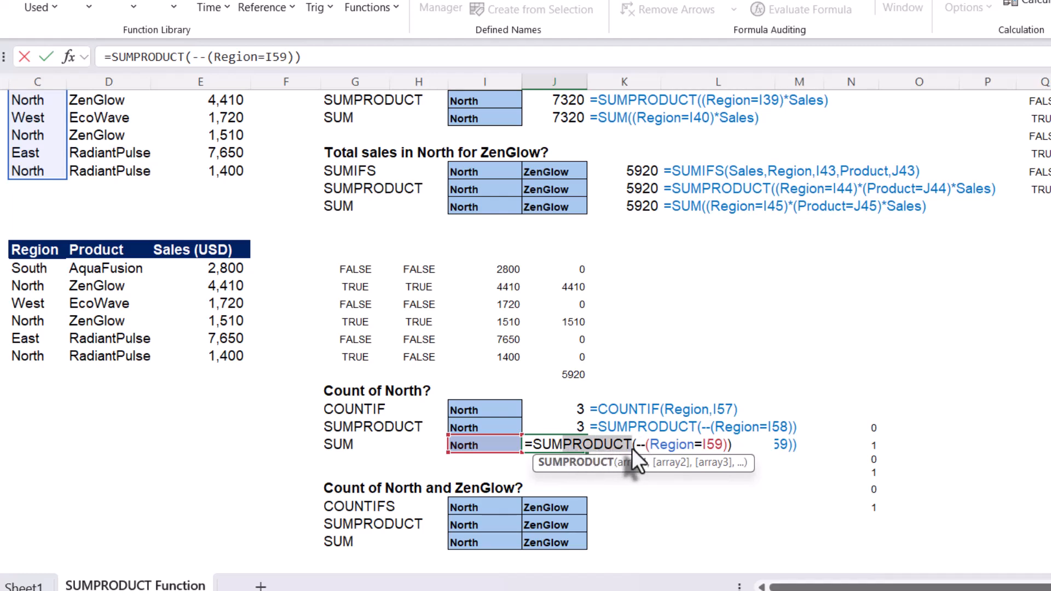
{"action": "key", "text": "Delete"}
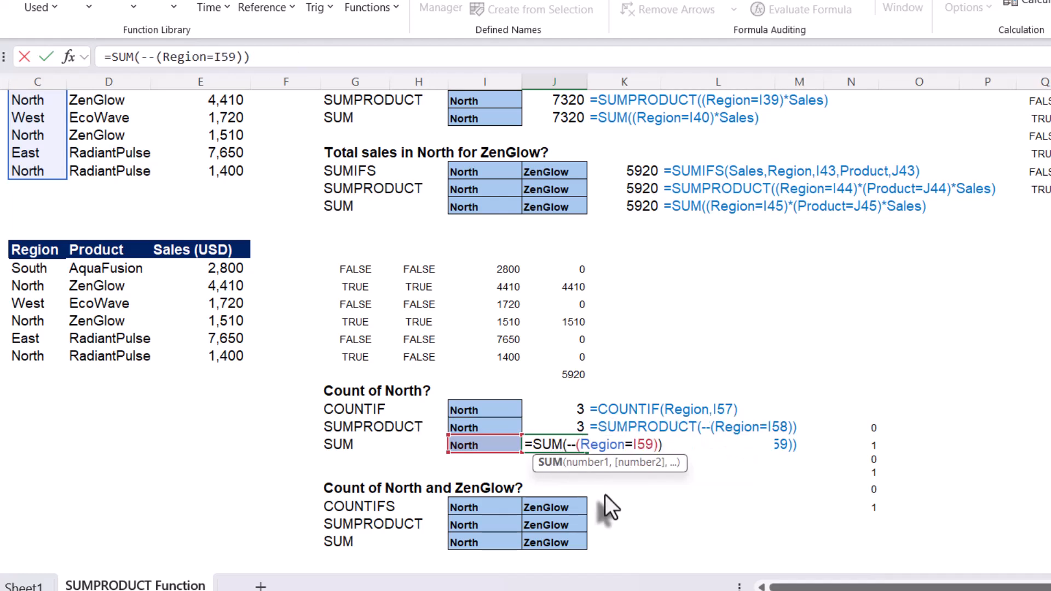
{"action": "key", "text": "Return"}
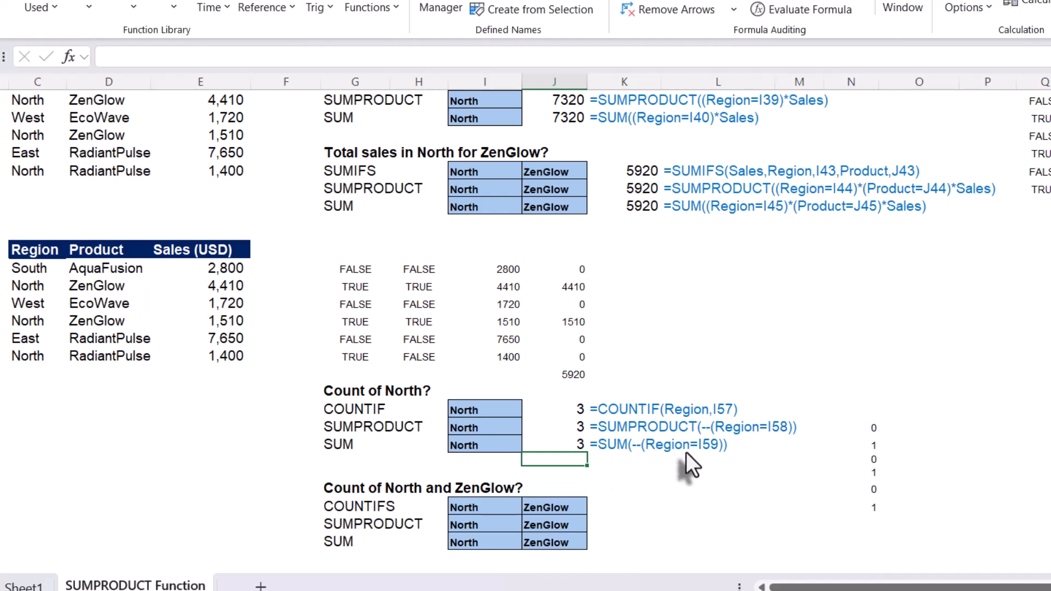
{"action": "left_click", "coordinate": [557, 443]}
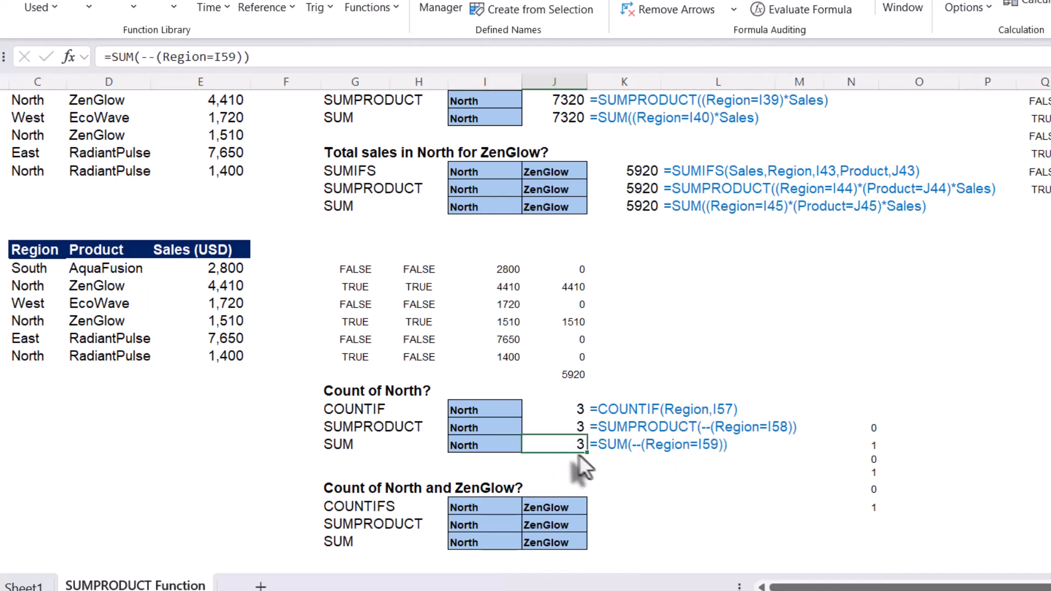
{"action": "left_click", "coordinate": [616, 445]}
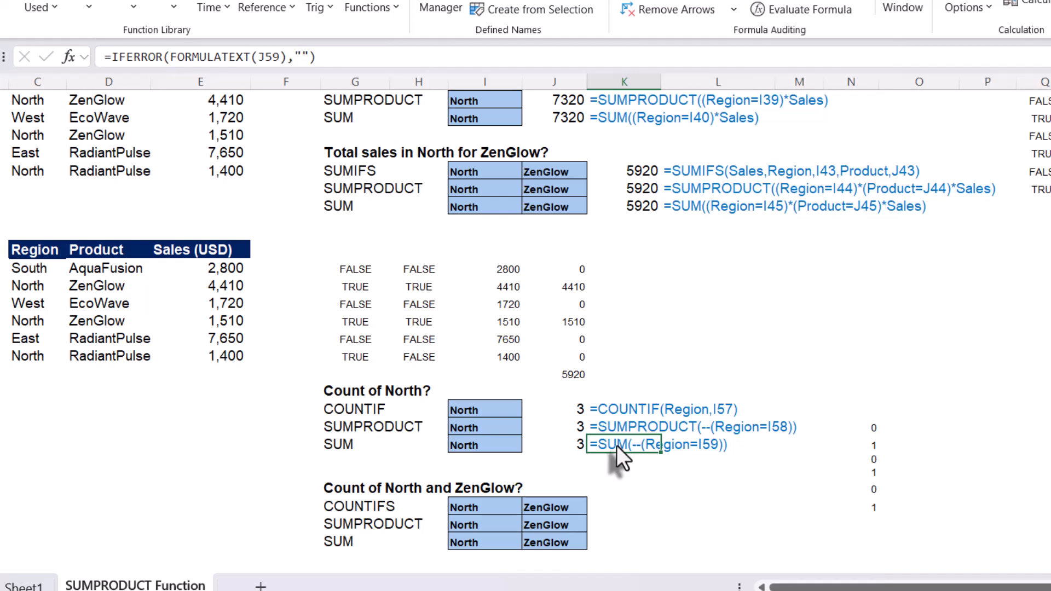
Step: Begin a COUNTIFS formula in K63 with Region as the first criteria range and I63 as its criterion
{"action": "scroll", "coordinate": [635, 464], "scroll_direction": "down", "scroll_amount": 2}
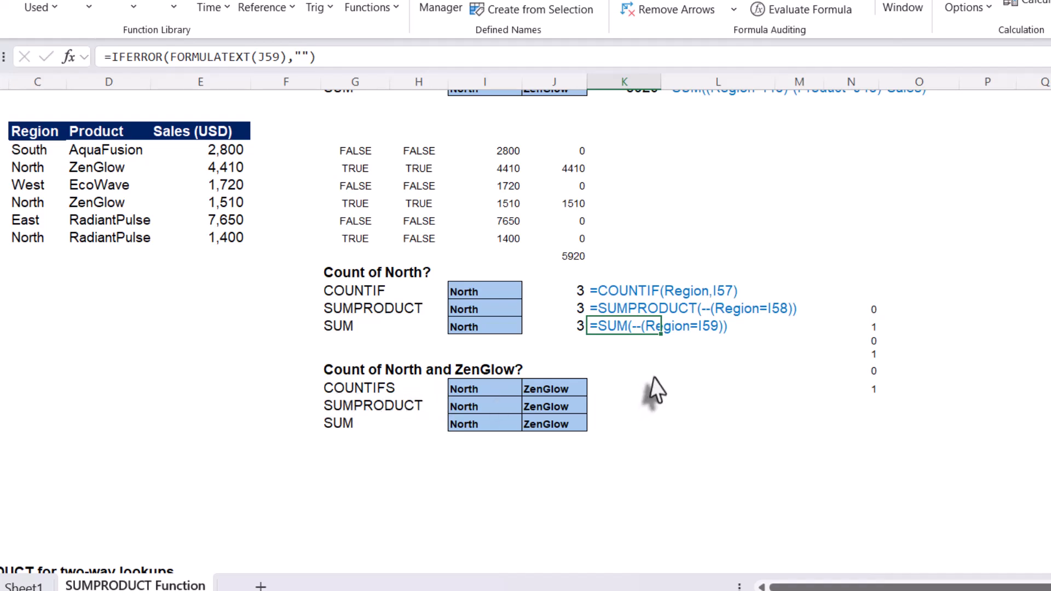
{"action": "left_click", "coordinate": [619, 389]}
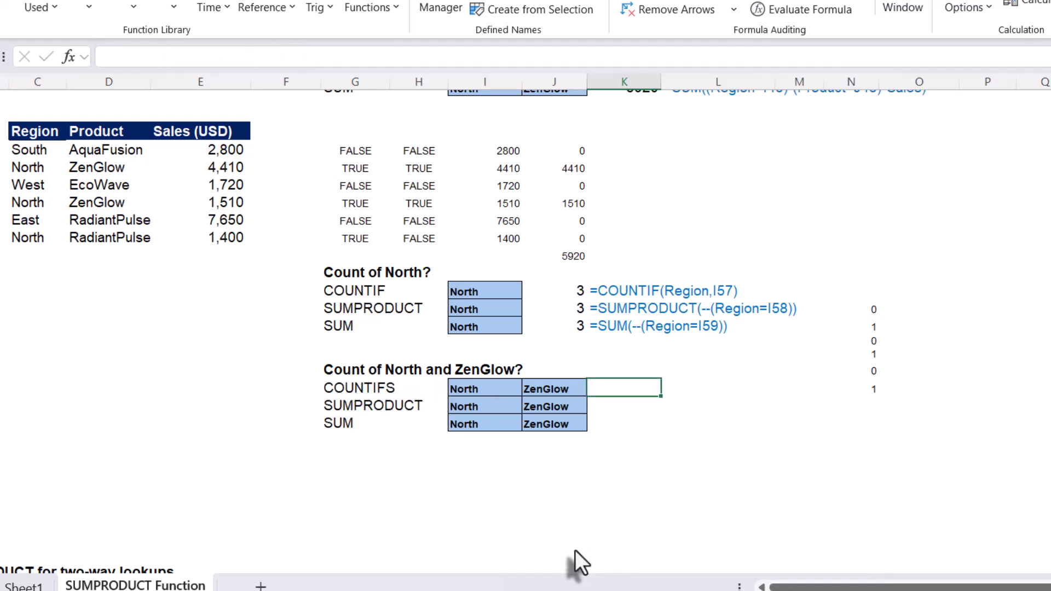
{"action": "type", "text": "=counif"}
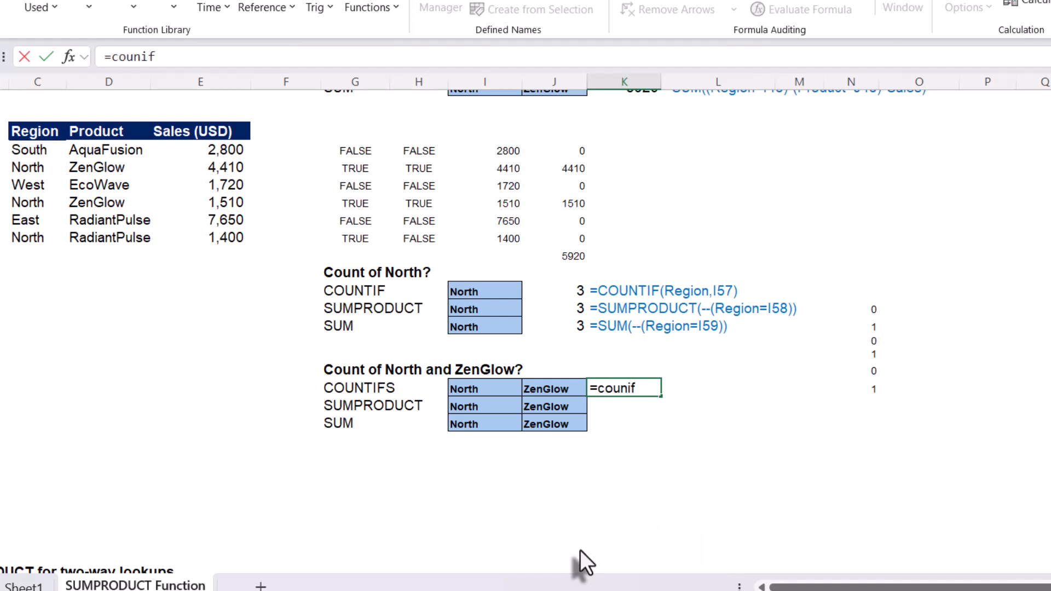
{"action": "key", "text": "BackSpace"}
{"action": "key", "text": "BackSpace"}
{"action": "type", "text": "tif"}
{"action": "key", "text": "Tab"}
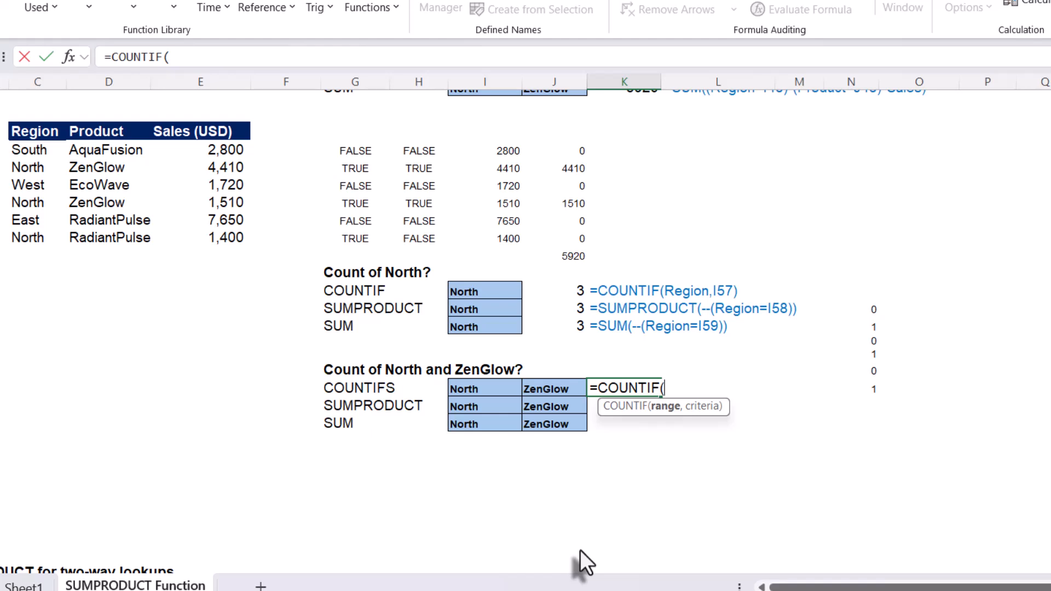
{"action": "key", "text": "BackSpace"}
{"action": "key", "text": "BackSpace"}
{"action": "key", "text": "Down"}
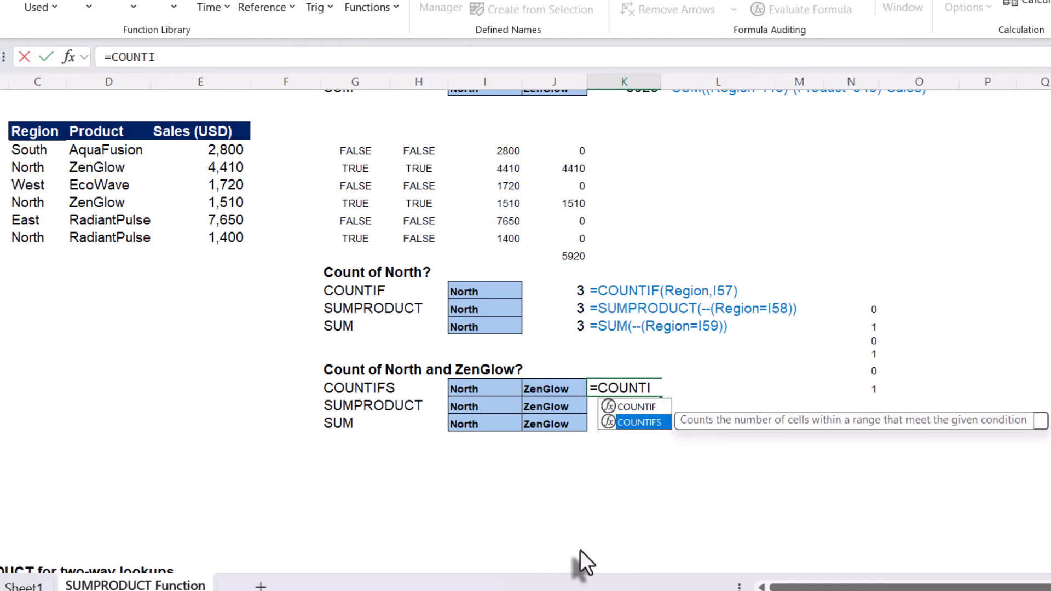
{"action": "key", "text": "Tab"}
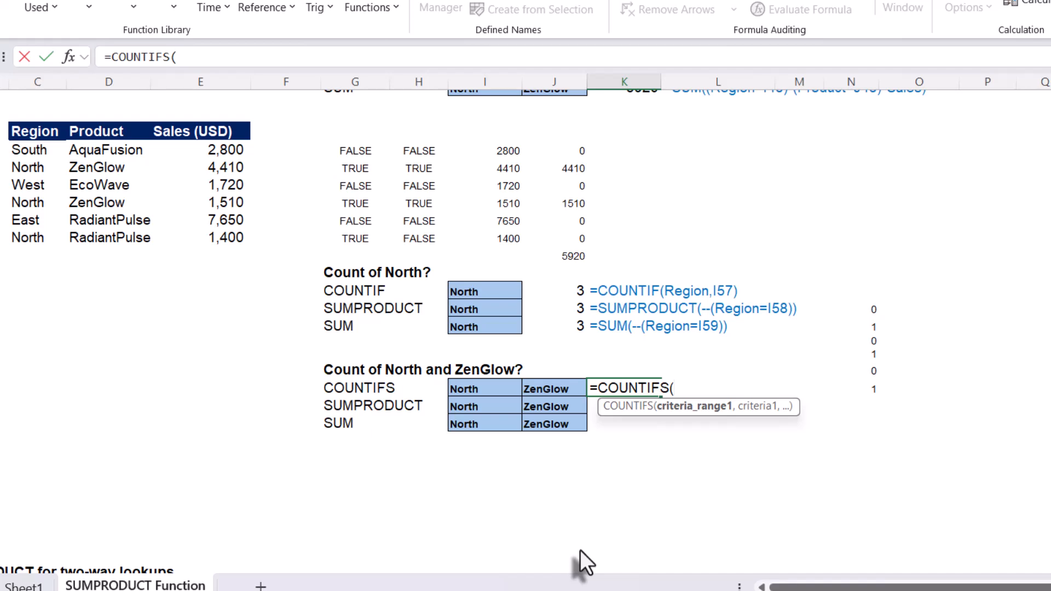
{"action": "type", "text": "regi"}
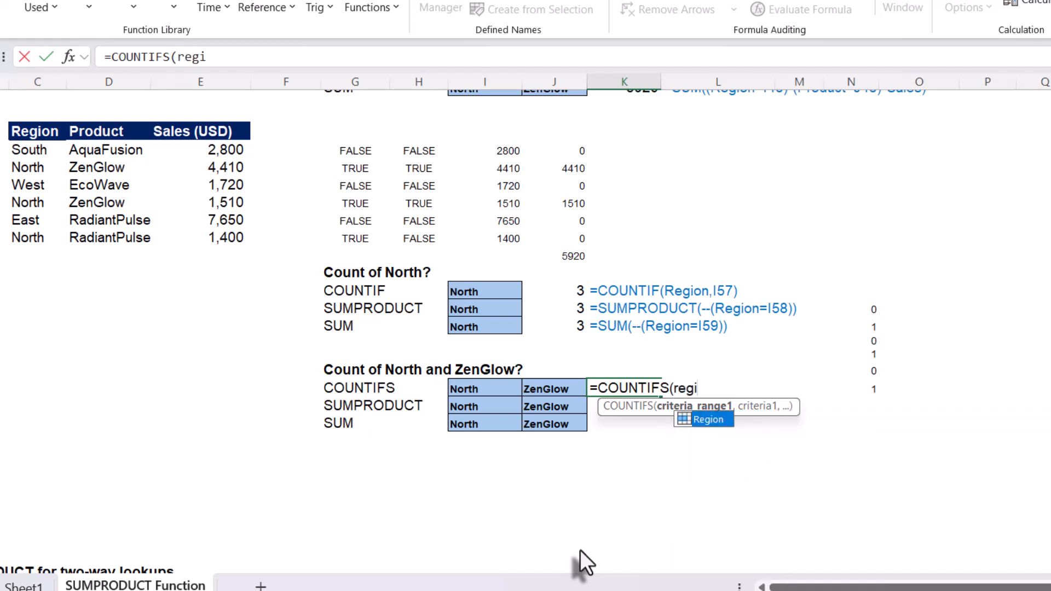
{"action": "key", "text": "Tab"}
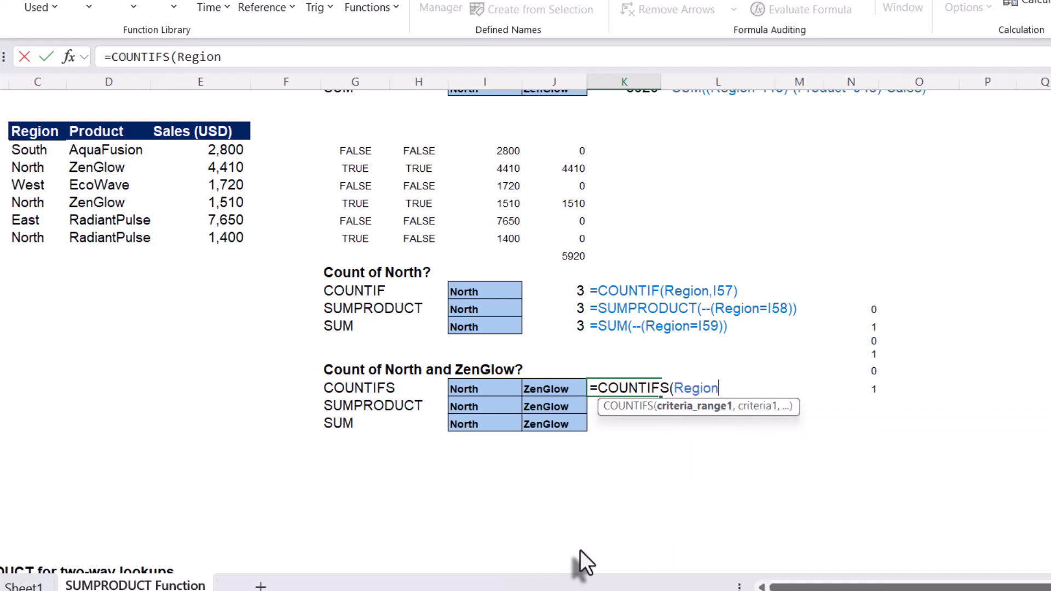
{"action": "type", "text": ","}
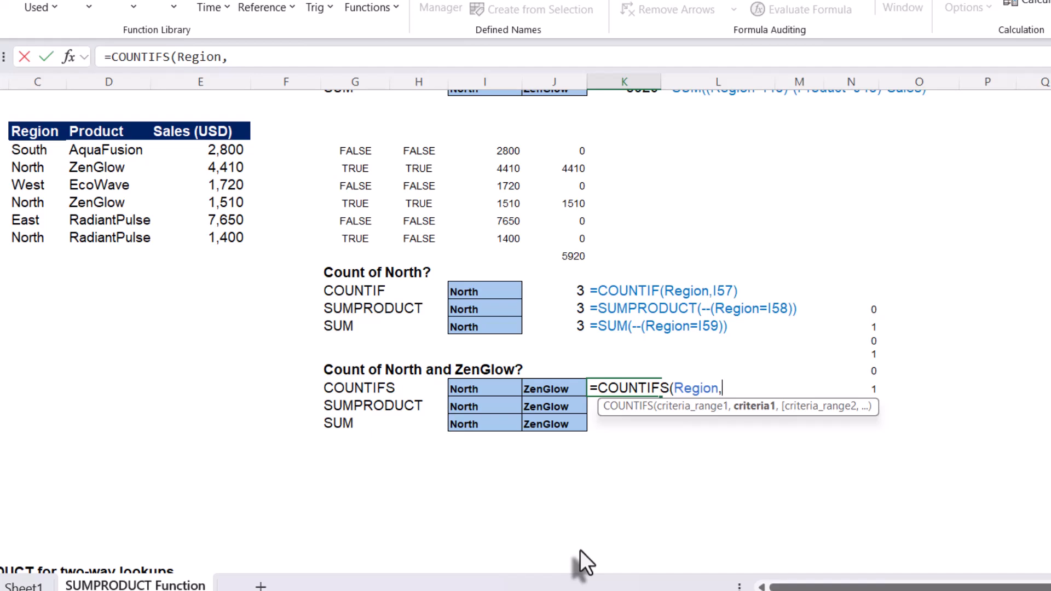
{"action": "left_click", "coordinate": [491, 389]}
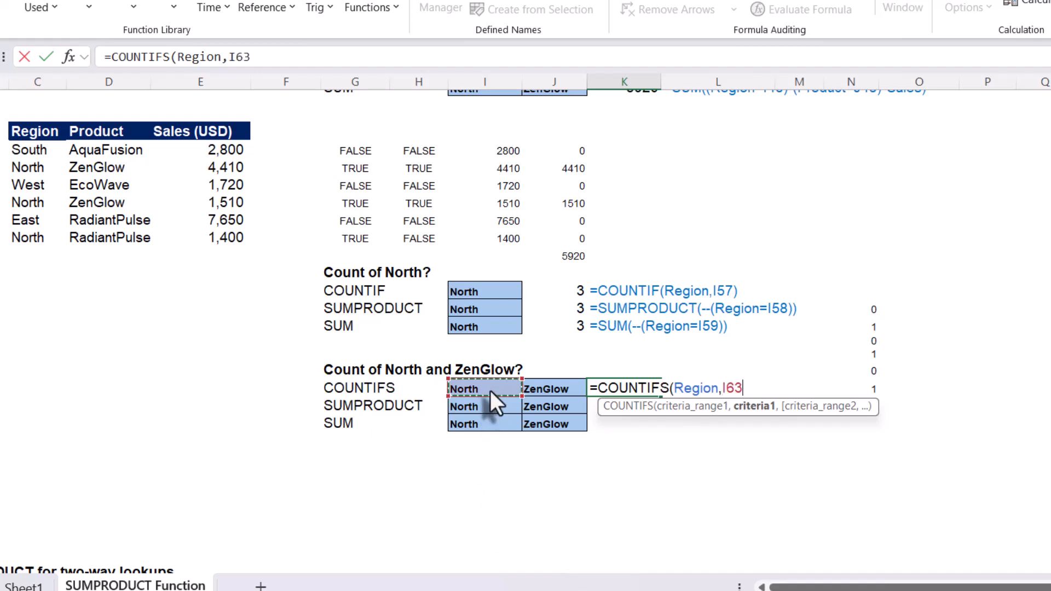
{"action": "type", "text": ","}
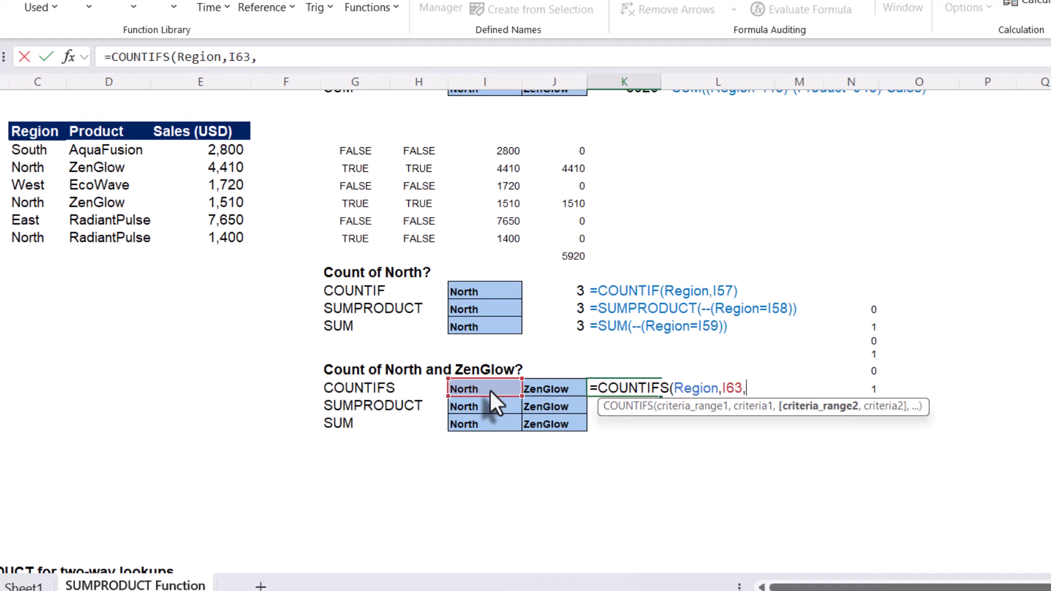
Step: Add Product as the second criteria range with criterion J63, completing =COUNTIFS(Region,I63,Product,J63) in K63
{"action": "type", "text": "pr"}
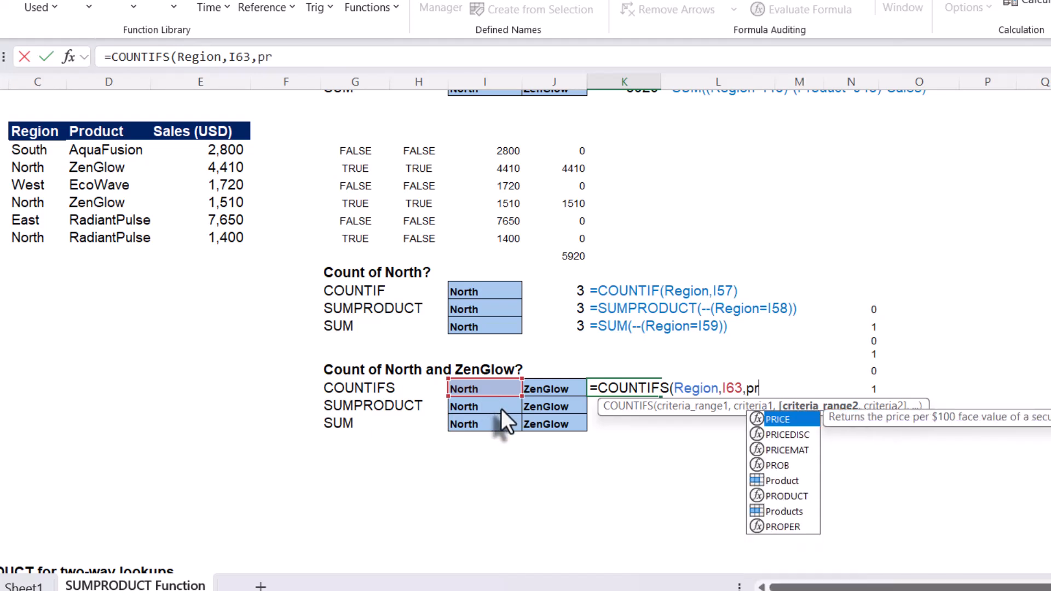
{"action": "key", "text": "Down"}
{"action": "key", "text": "Down"}
{"action": "key", "text": "Down"}
{"action": "key", "text": "Down"}
{"action": "key", "text": "Tab"}
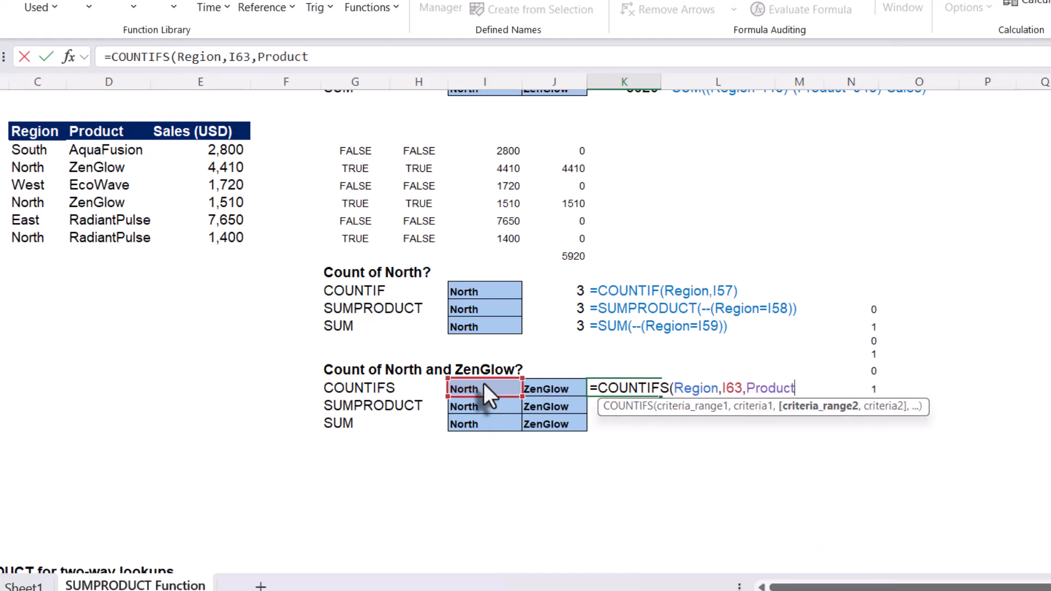
{"action": "type", "text": ","}
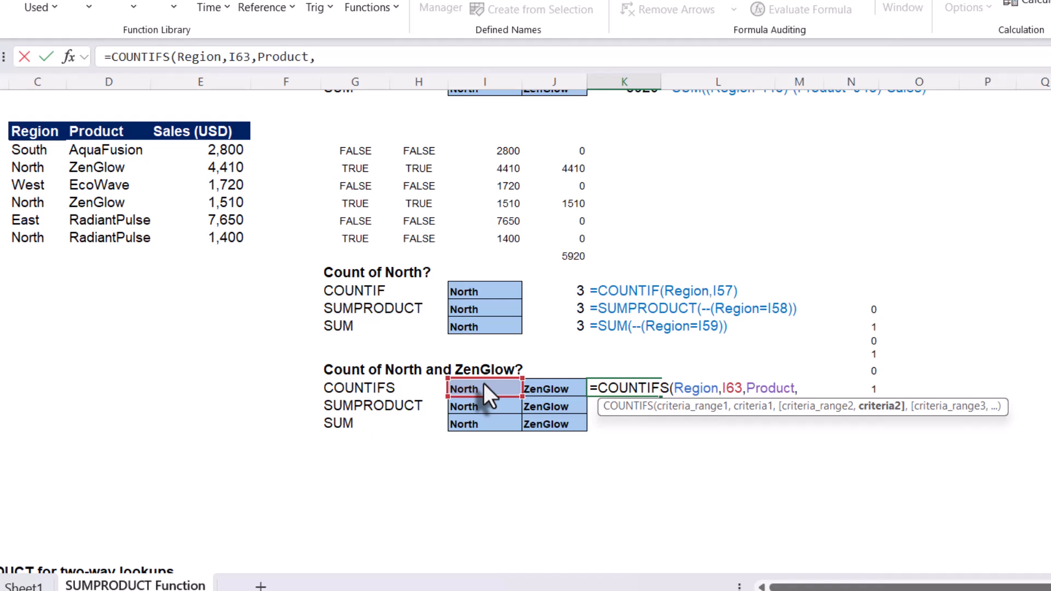
{"action": "left_click", "coordinate": [560, 389]}
{"action": "type", "text": ")"}
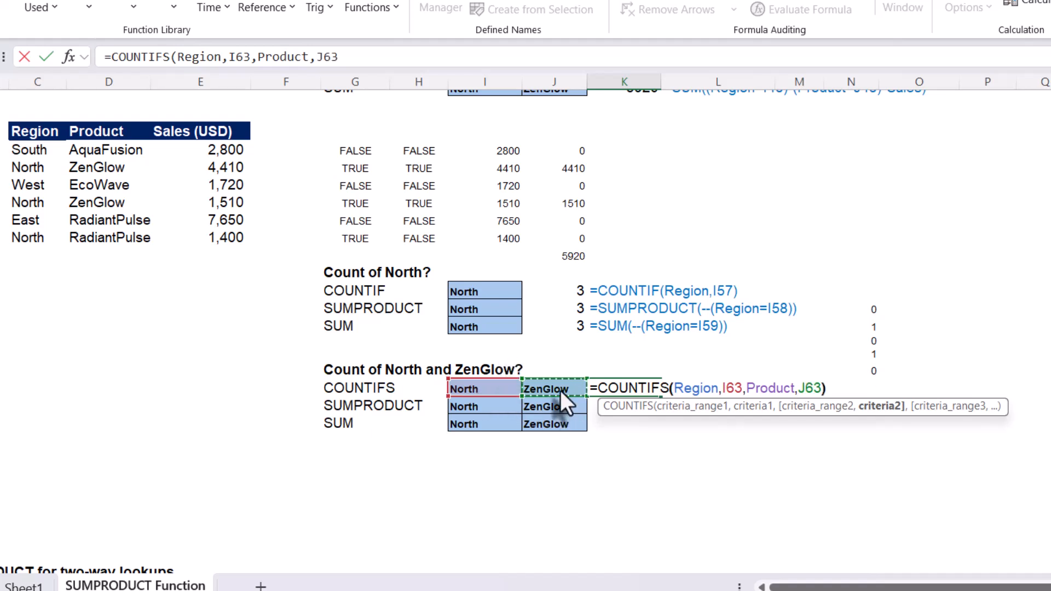
{"action": "key", "text": "Return"}
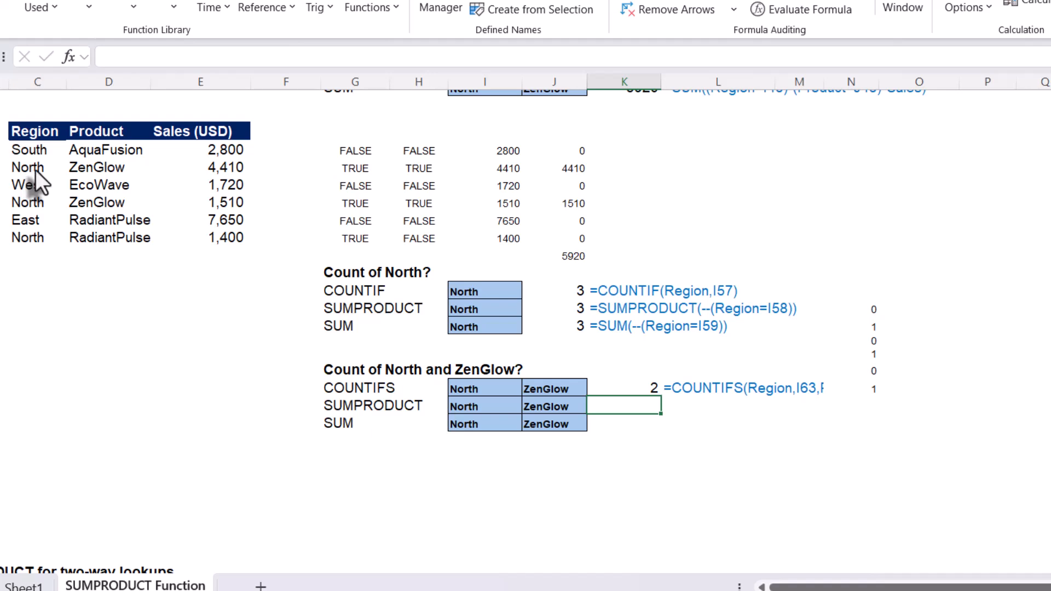
Step: Check the North and ZenGlow rows in the lower sales table against the COUNTIFS formula, then select cell K64
{"action": "left_click_drag", "start_coordinate": [35, 170], "coordinate": [90, 169]}
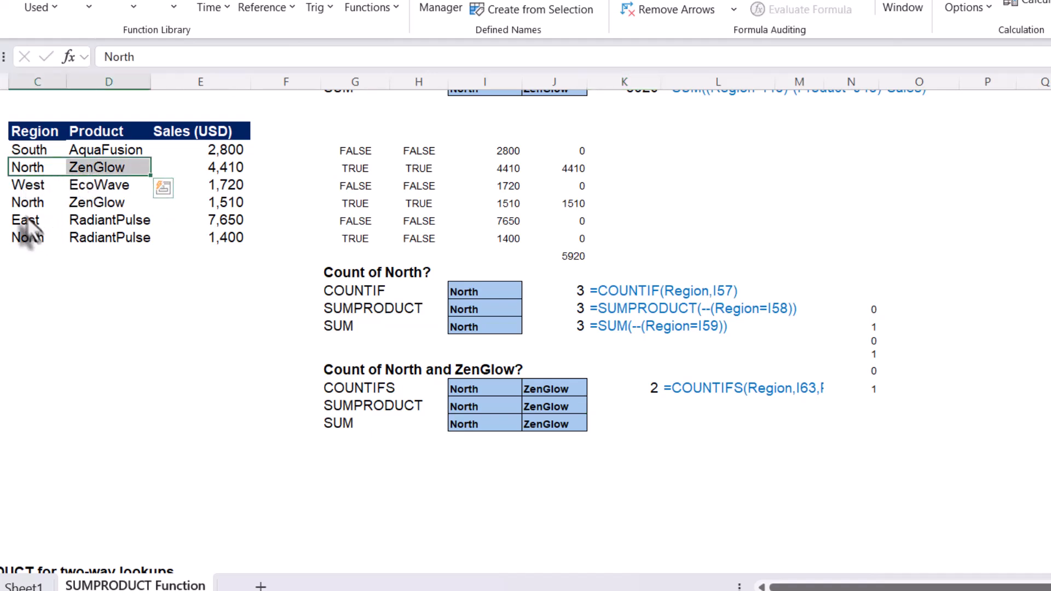
{"action": "left_click_drag", "start_coordinate": [25, 206], "coordinate": [76, 204]}
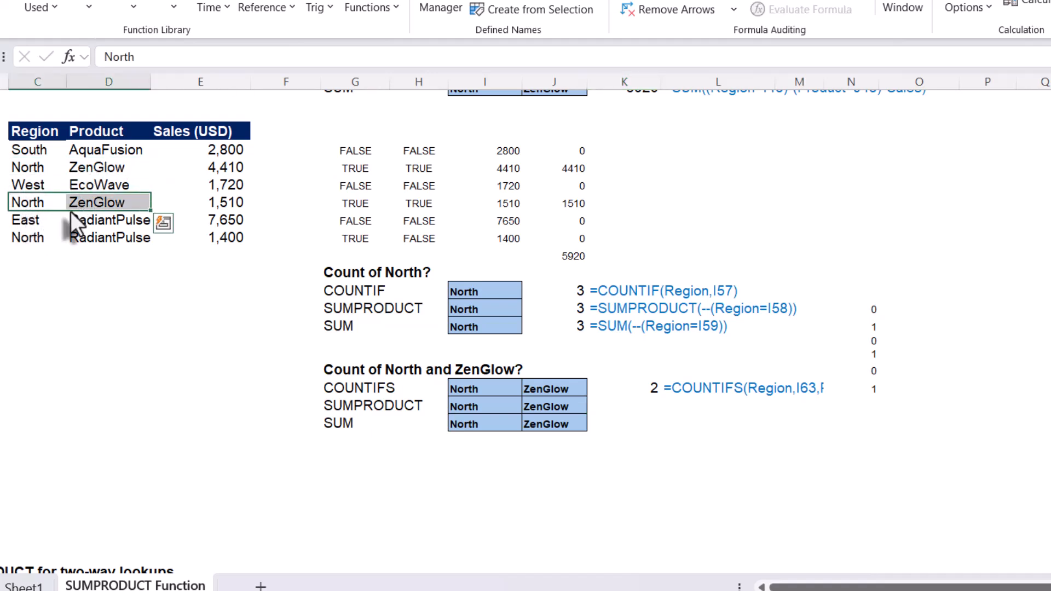
{"action": "left_click", "coordinate": [645, 409]}
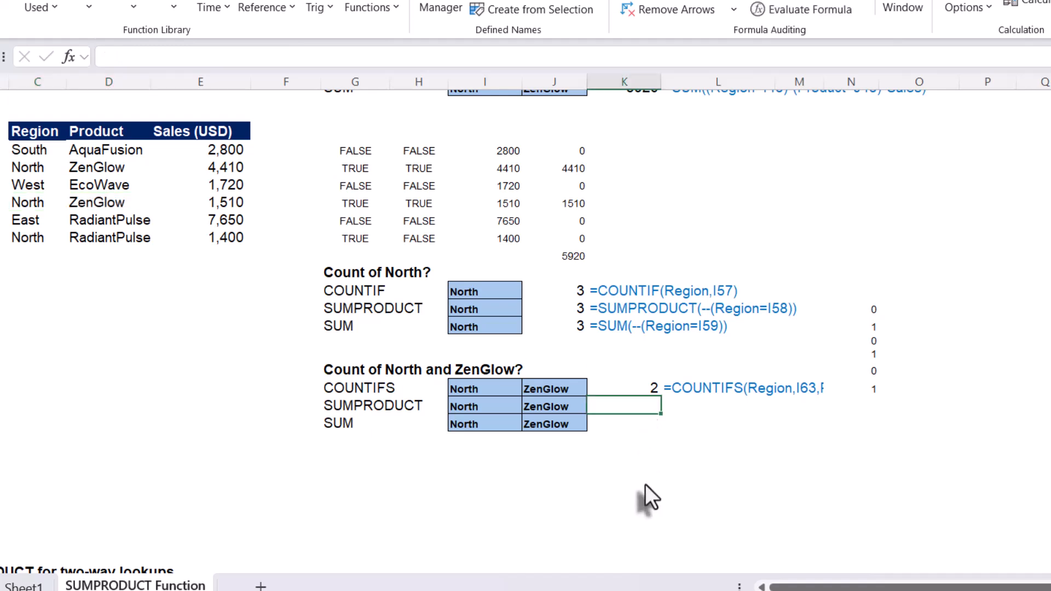
Step: Begin a SUMPRODUCT formula in K64 with the condition that Region equals I64
{"action": "type", "text": "=sumpr"}
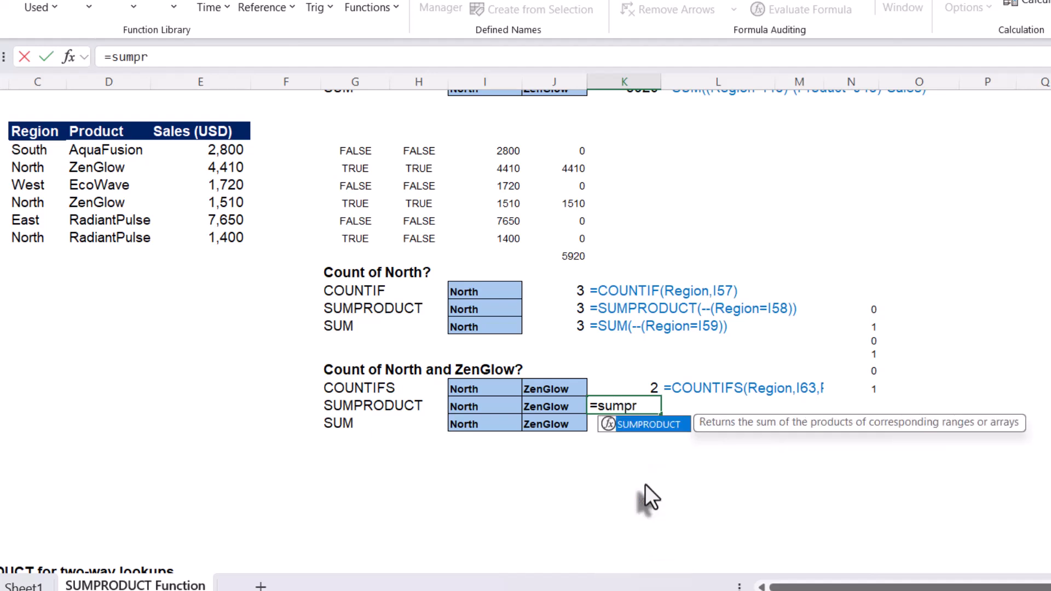
{"action": "key", "text": "Tab"}
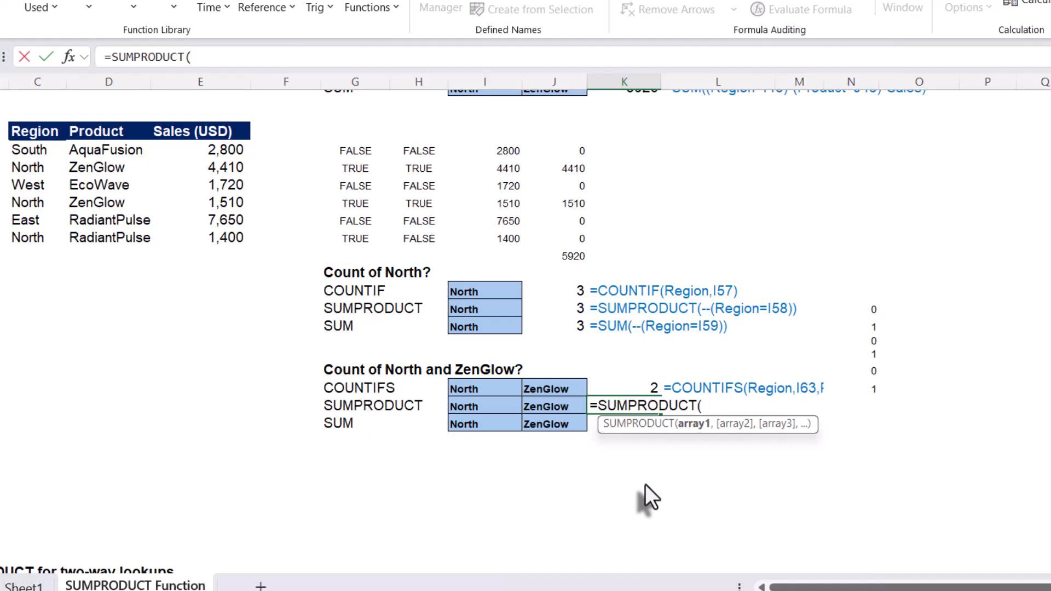
{"action": "type", "text": "(regi"}
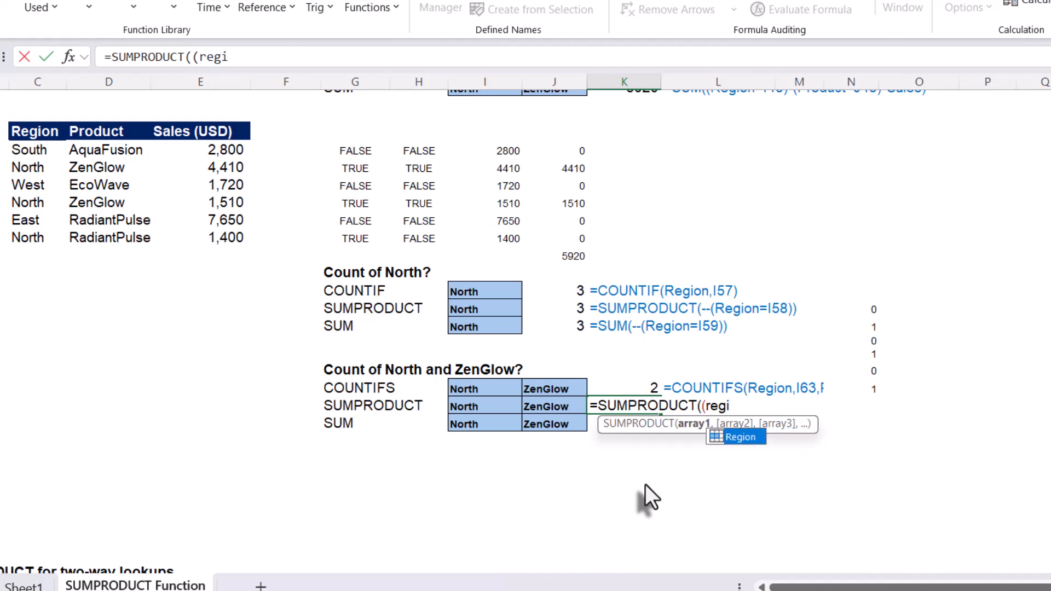
{"action": "key", "text": "Tab"}
{"action": "type", "text": "="}
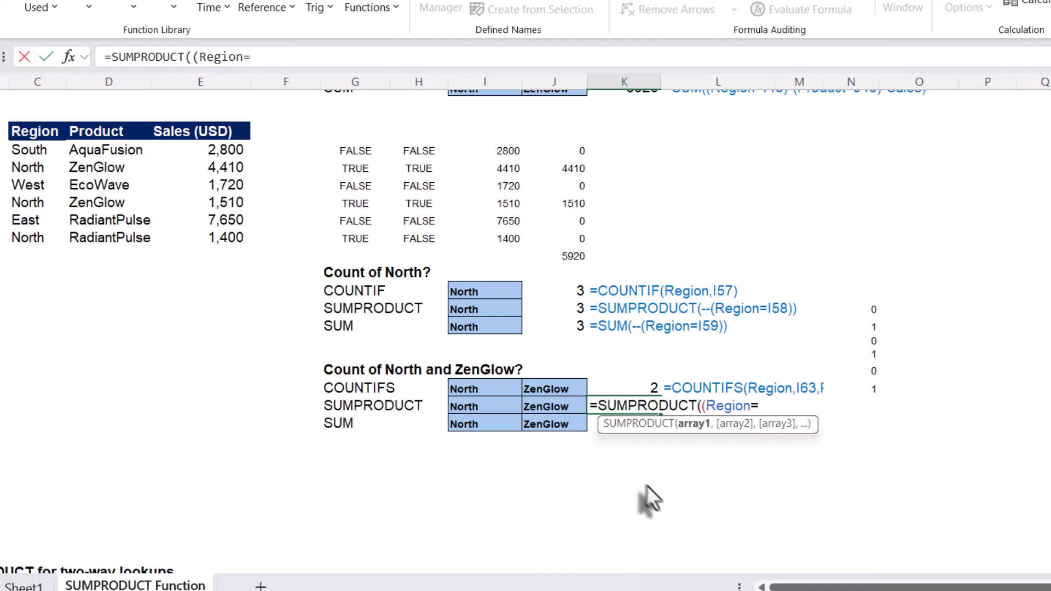
{"action": "left_click", "coordinate": [483, 406]}
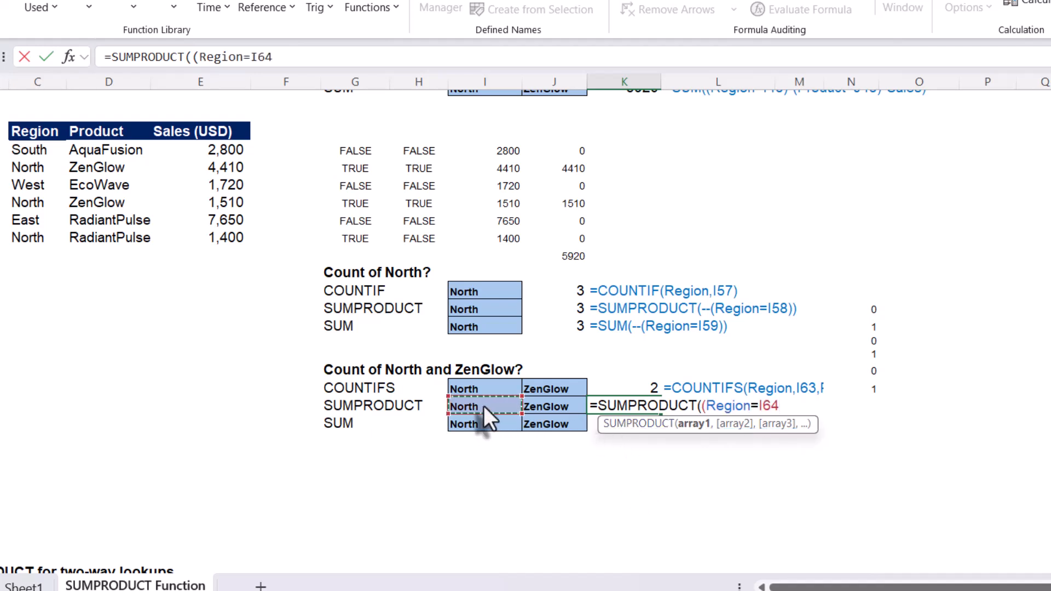
Step: Multiply by the condition that Product equals J64, completing =SUMPRODUCT((Region=I64)*(Product=J64)) in K64
{"action": "type", "text": ")*(pro"}
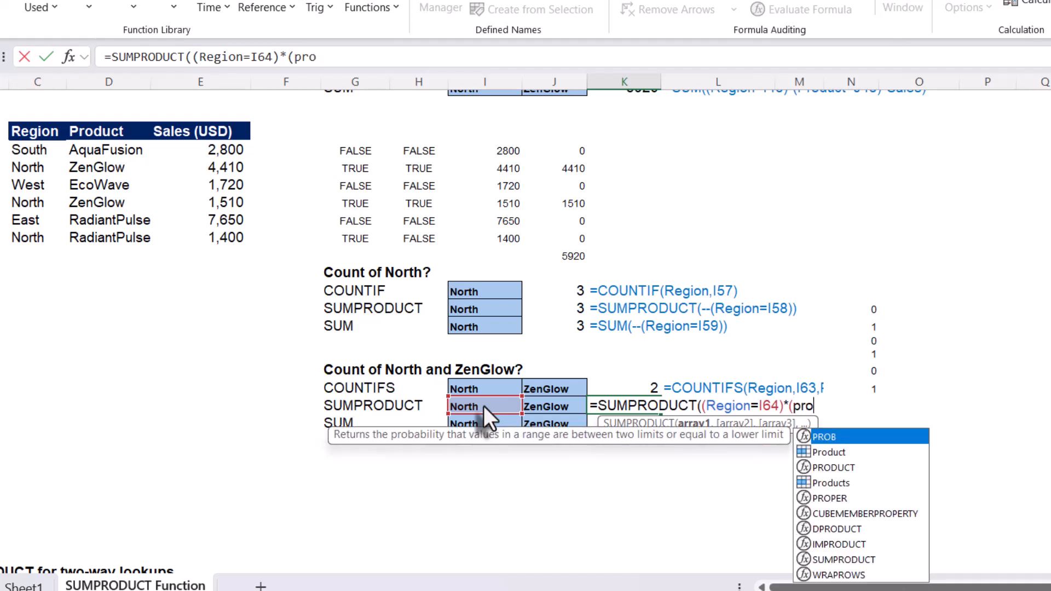
{"action": "key", "text": "Down"}
{"action": "key", "text": "Tab"}
{"action": "type", "text": "="}
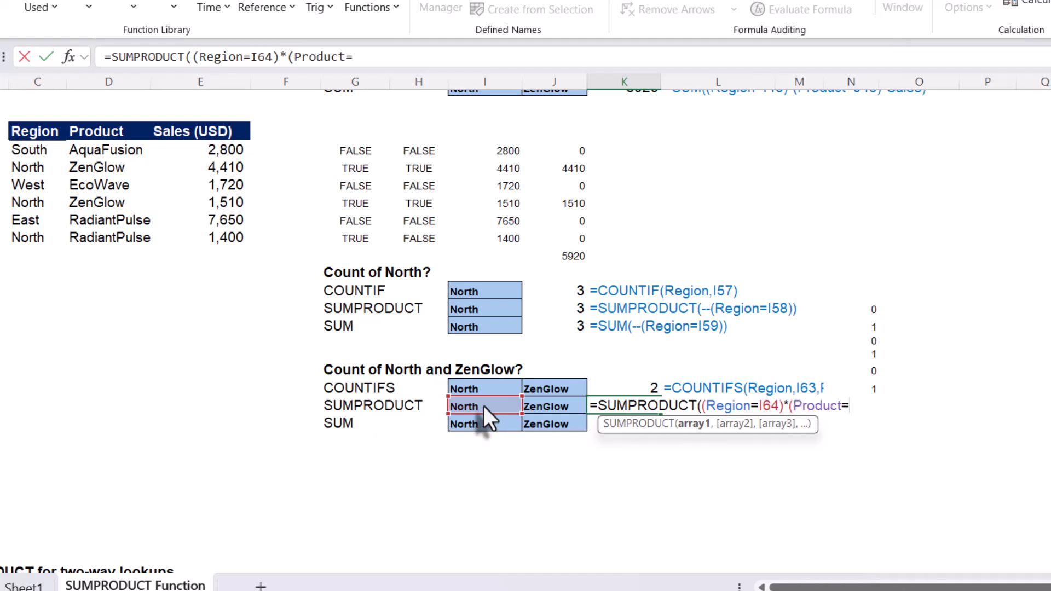
{"action": "left_click", "coordinate": [545, 410]}
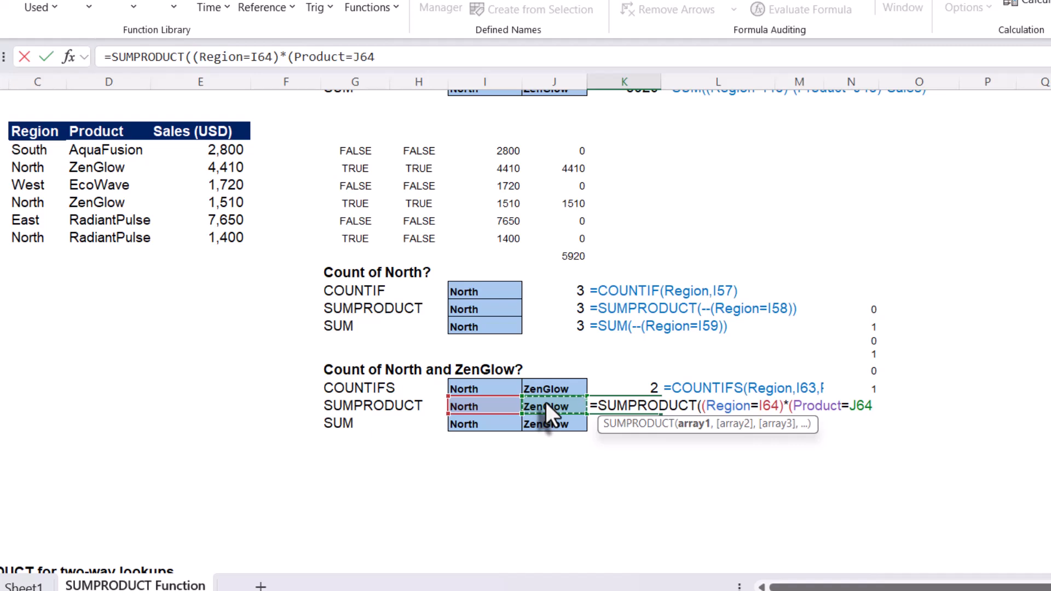
{"action": "type", "text": "))"}
{"action": "key", "text": "Return"}
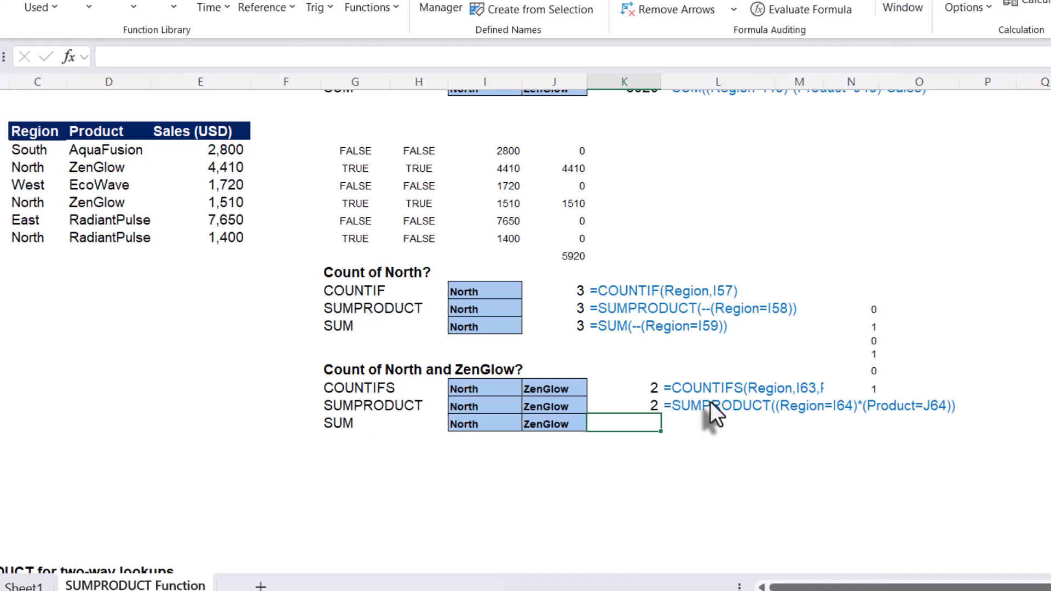
Step: Enter the helper formula =Region=I64 in P64, beside the SUMPRODUCT formula text, to test each record's region
{"action": "left_click", "coordinate": [646, 410]}
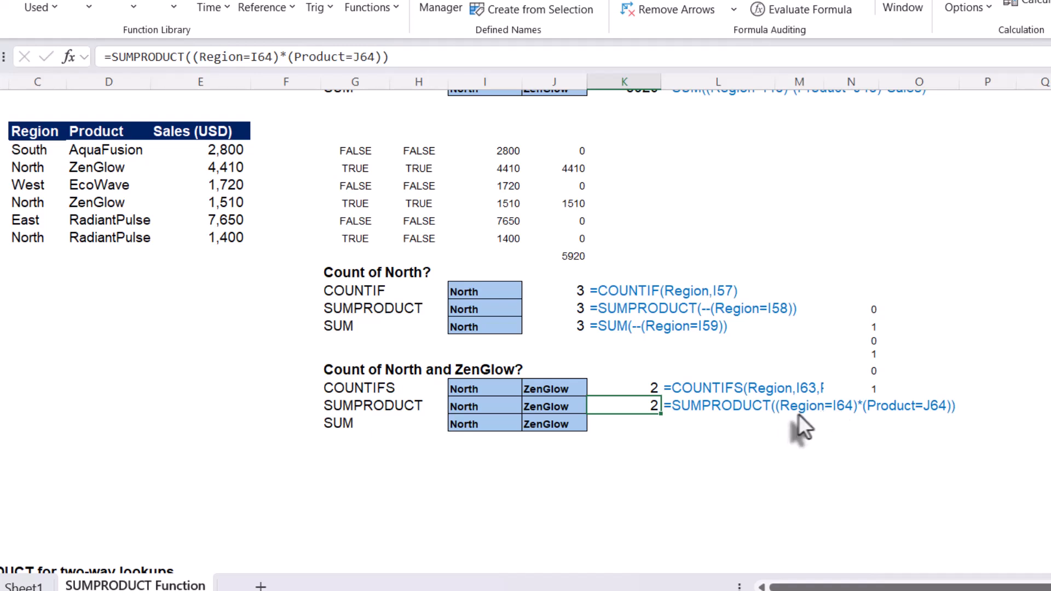
{"action": "left_click", "coordinate": [1010, 405]}
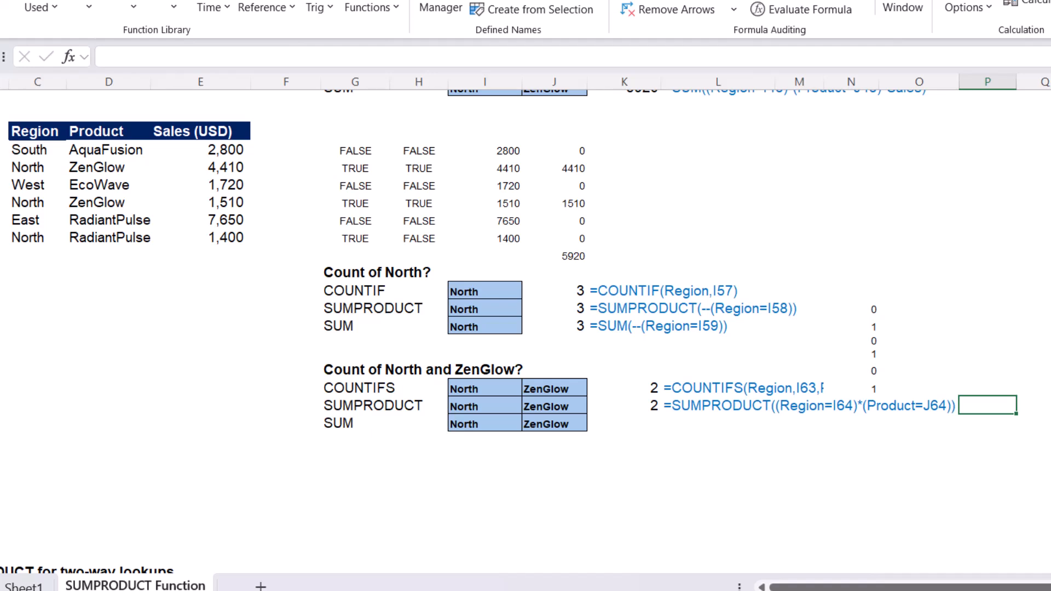
{"action": "type", "text": "="}
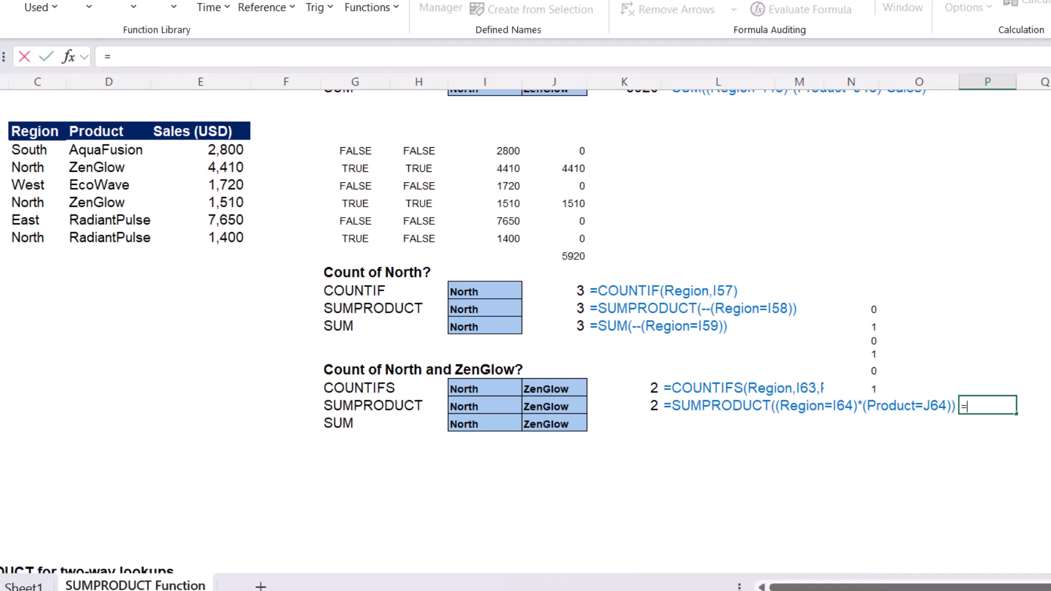
{"action": "type", "text": "re"}
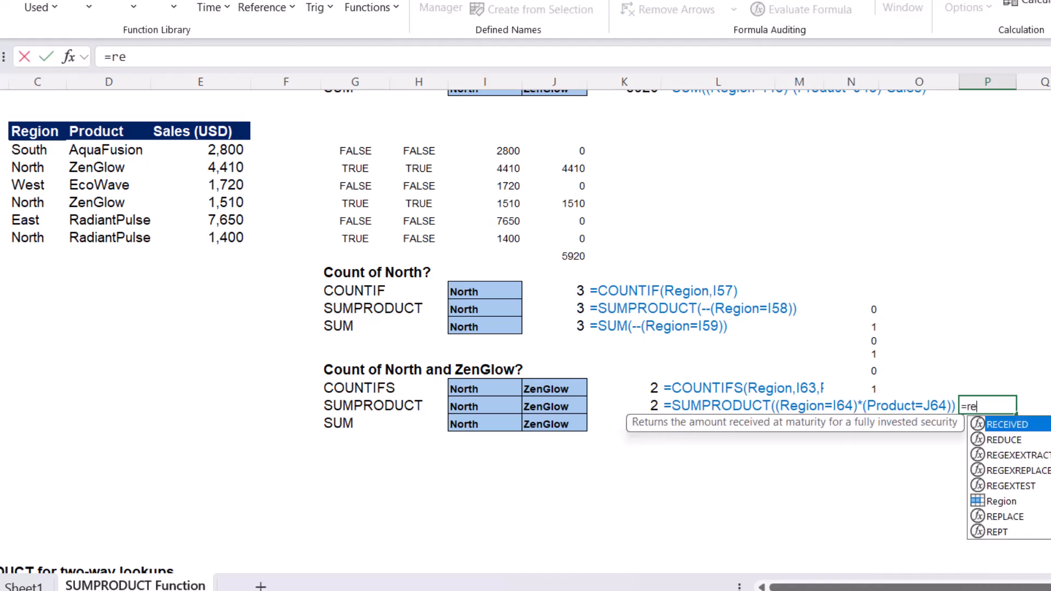
{"action": "type", "text": "gi"}
{"action": "key", "text": "Tab"}
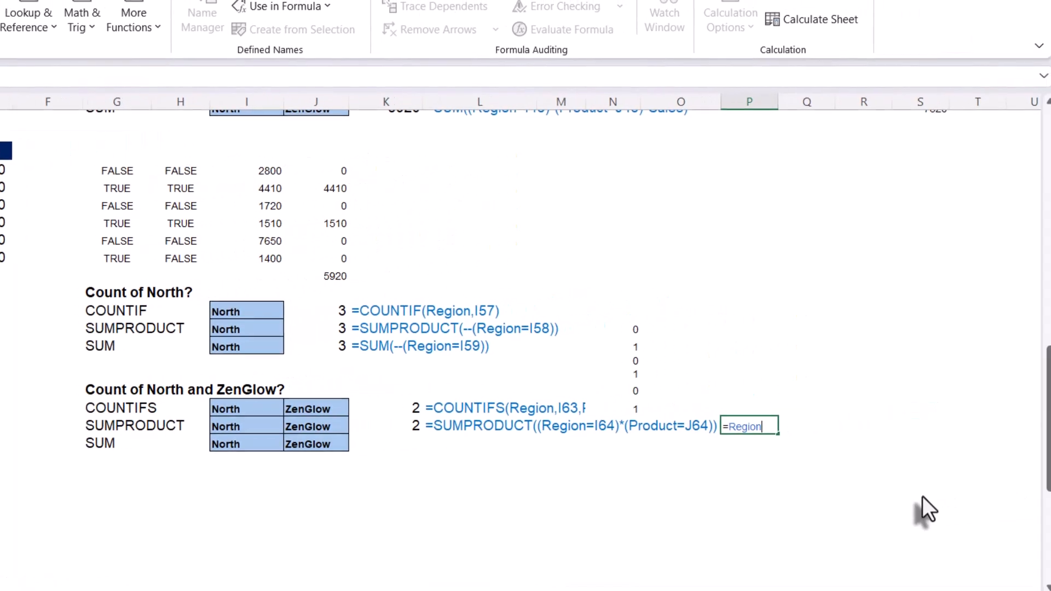
{"action": "type", "text": "="}
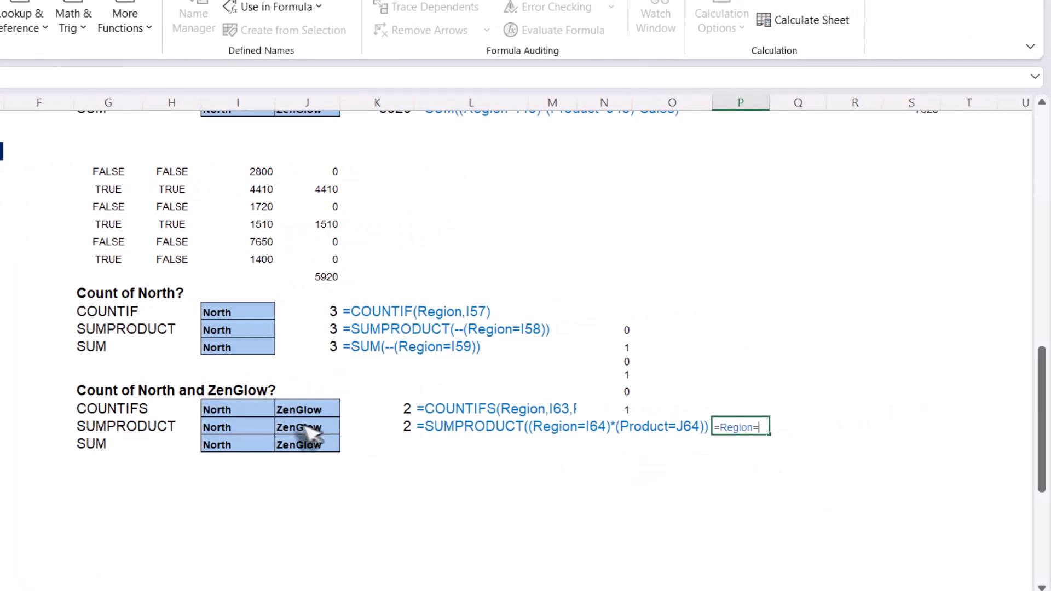
{"action": "left_click", "coordinate": [254, 430]}
{"action": "key", "text": "Return"}
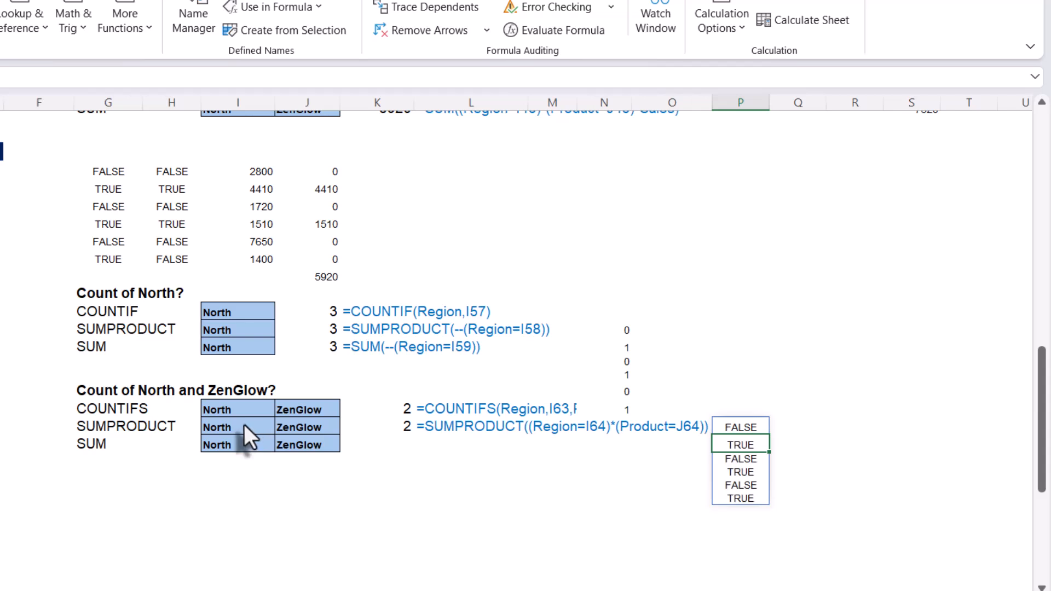
Step: Enter the helper formula =Product=J64 in Q64 to test each record's product
{"action": "left_click", "coordinate": [789, 429]}
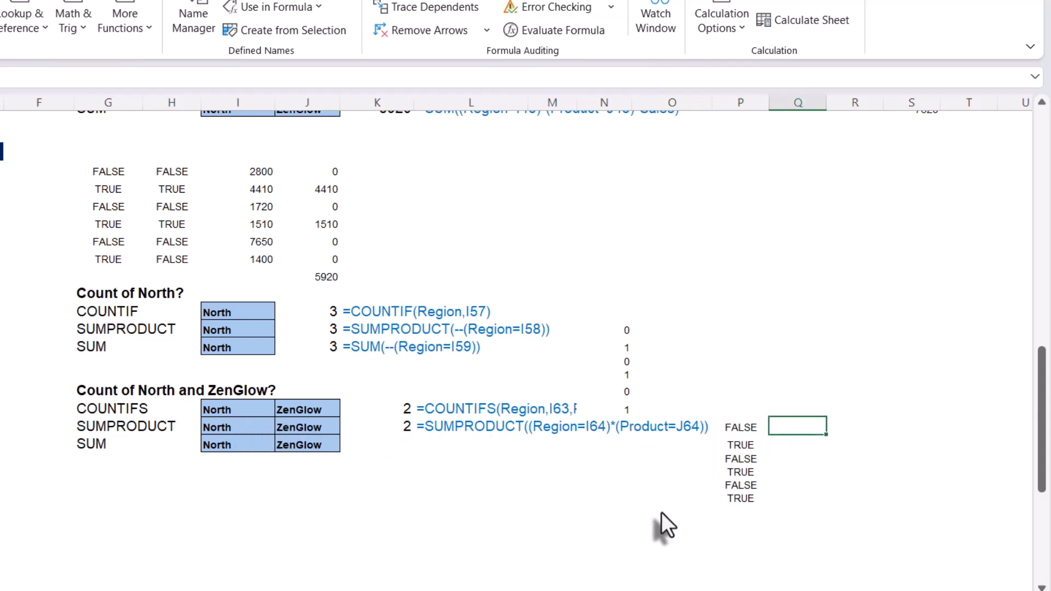
{"action": "type", "text": "=prod"}
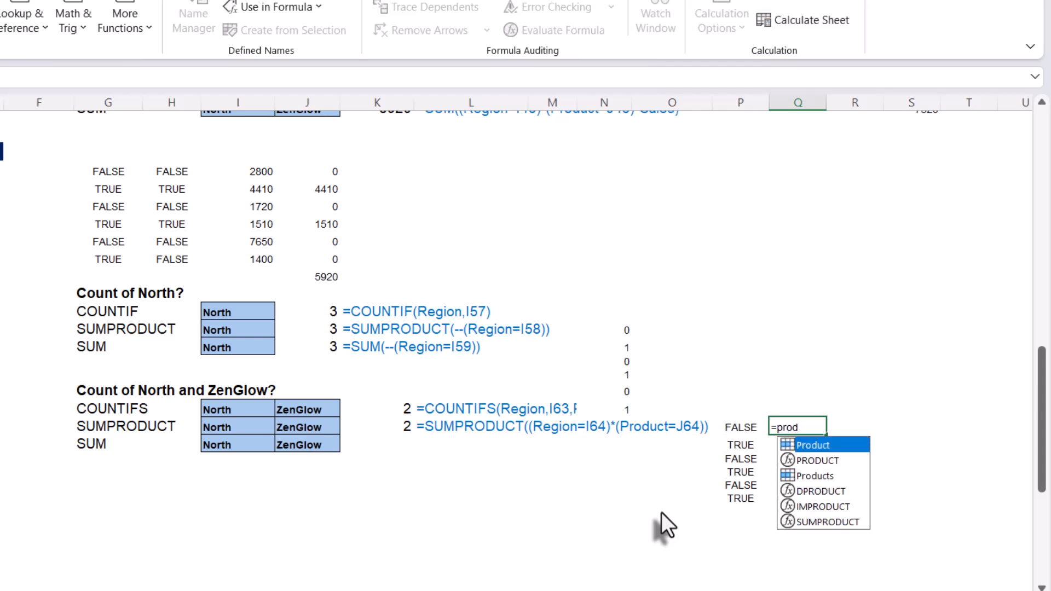
{"action": "key", "text": "Tab"}
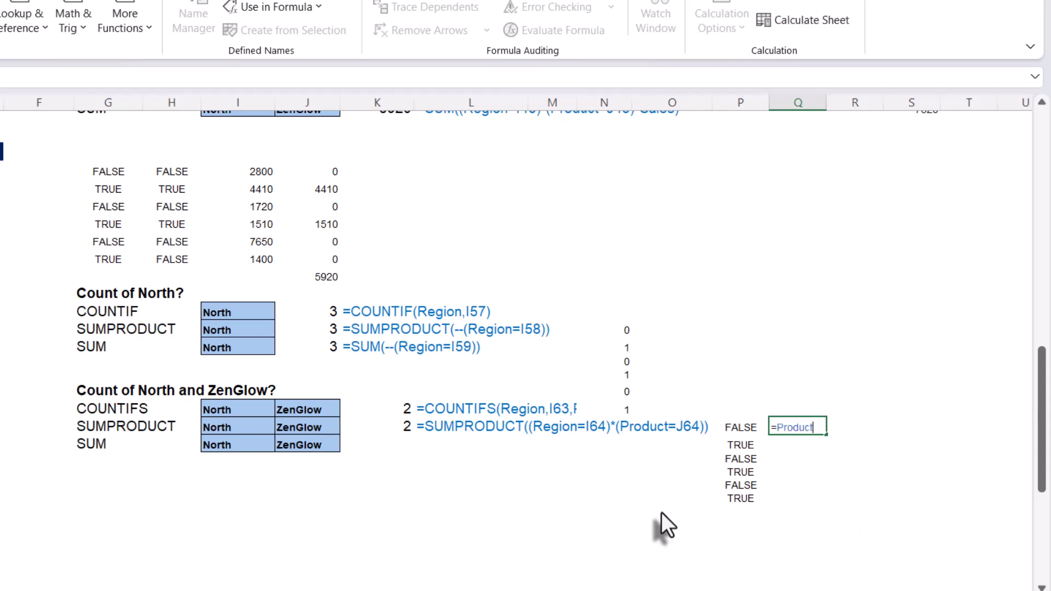
{"action": "type", "text": "="}
{"action": "left_click", "coordinate": [302, 426]}
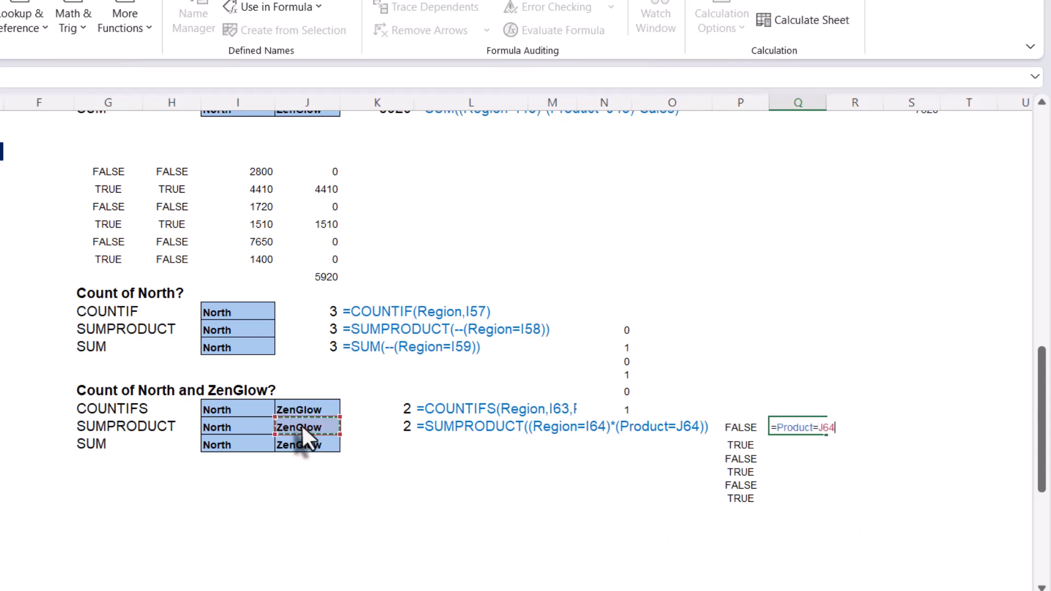
{"action": "key", "text": "Return"}
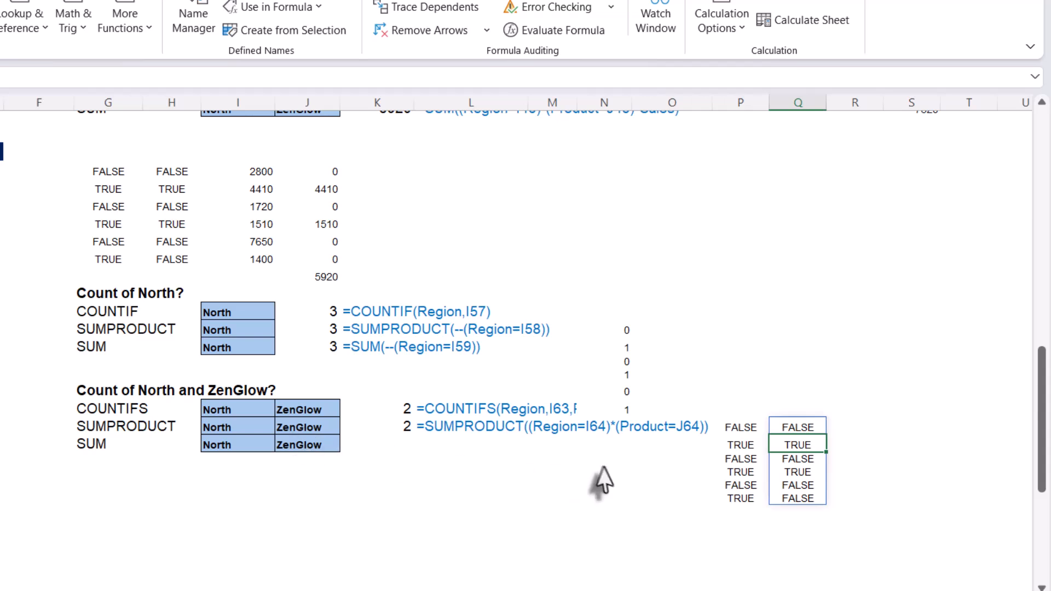
Step: Multiply the two spilled test arrays in R64 with the formula =P64#*Q64#
{"action": "key", "text": "Up"}
{"action": "key", "text": "Right"}
{"action": "type", "text": "="}
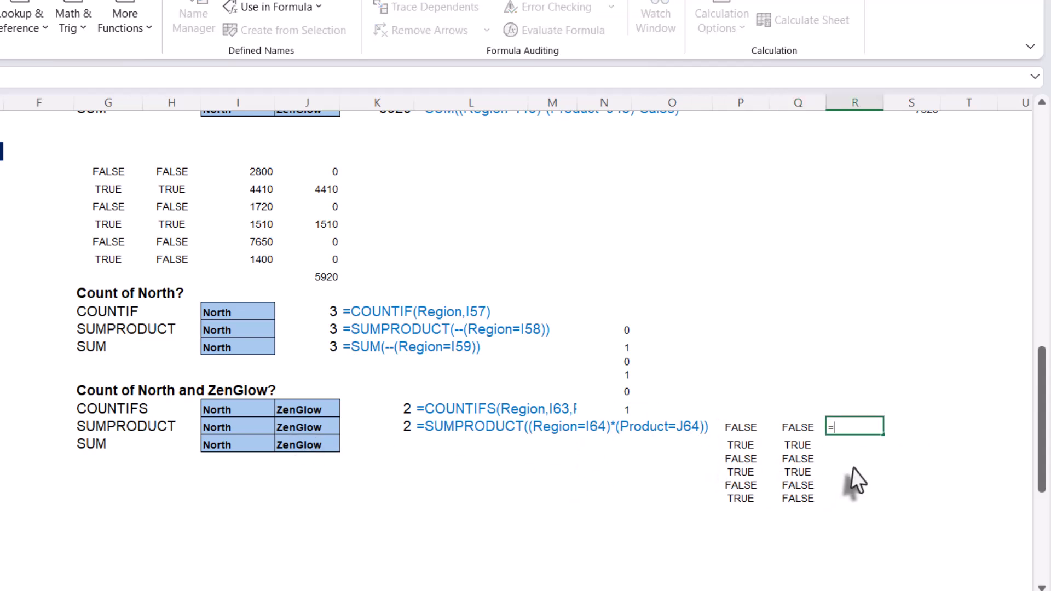
{"action": "left_click", "coordinate": [727, 431]}
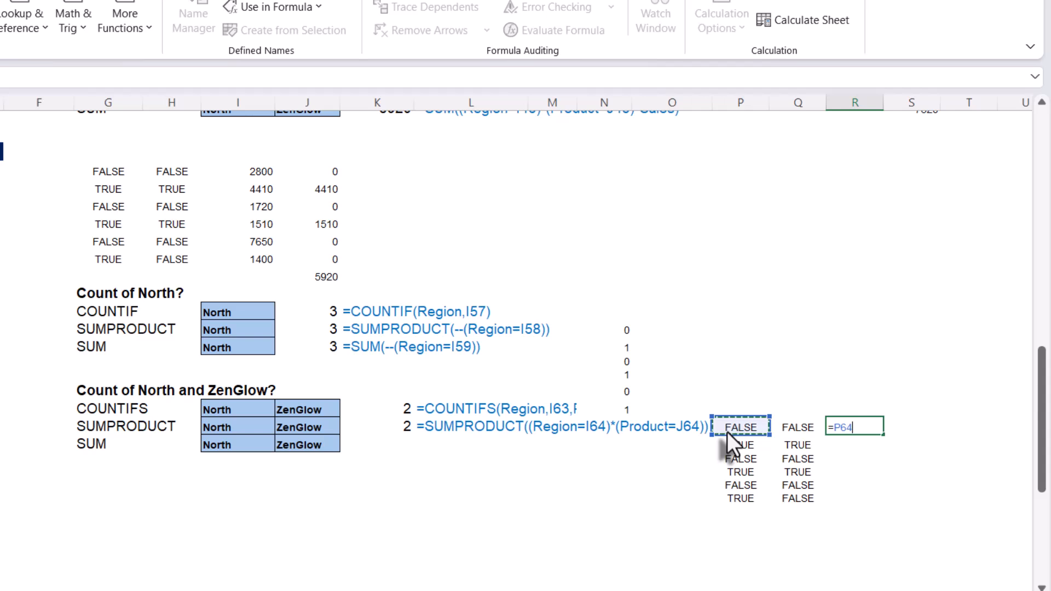
{"action": "type", "text": "#"}
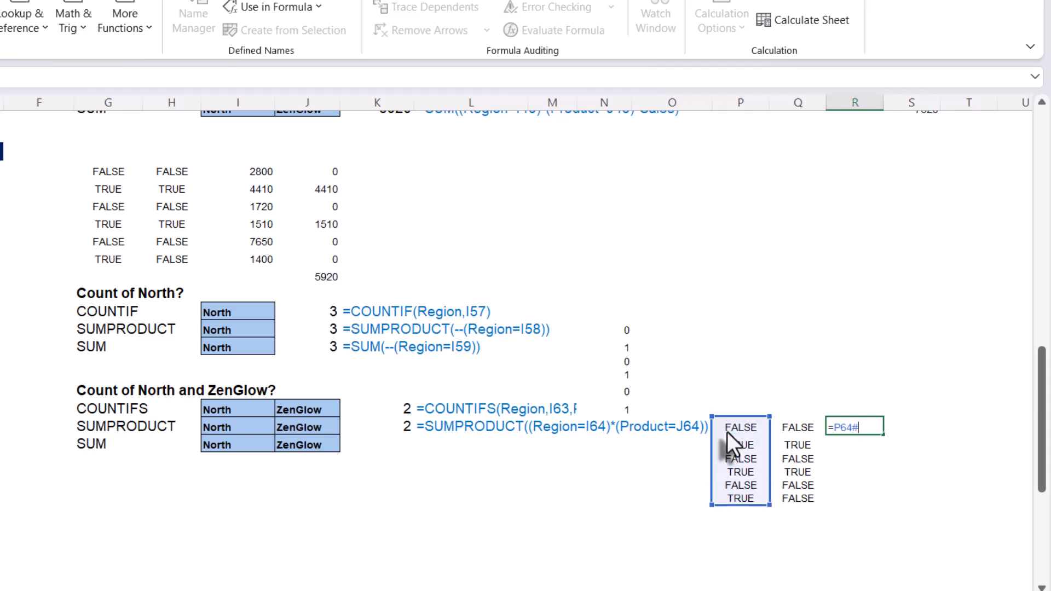
{"action": "type", "text": "*"}
{"action": "left_click", "coordinate": [789, 428]}
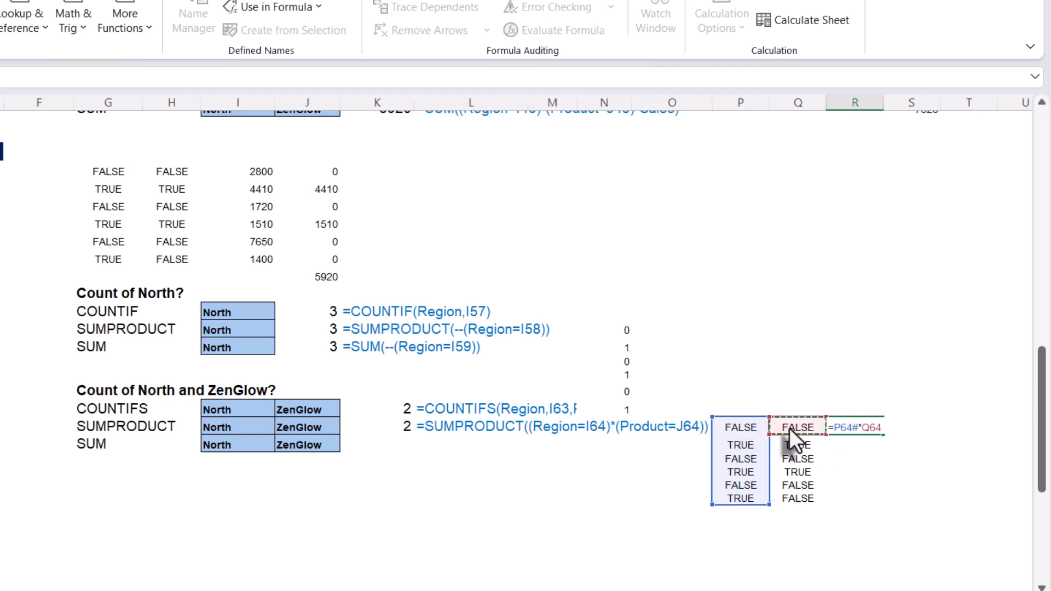
{"action": "type", "text": "#"}
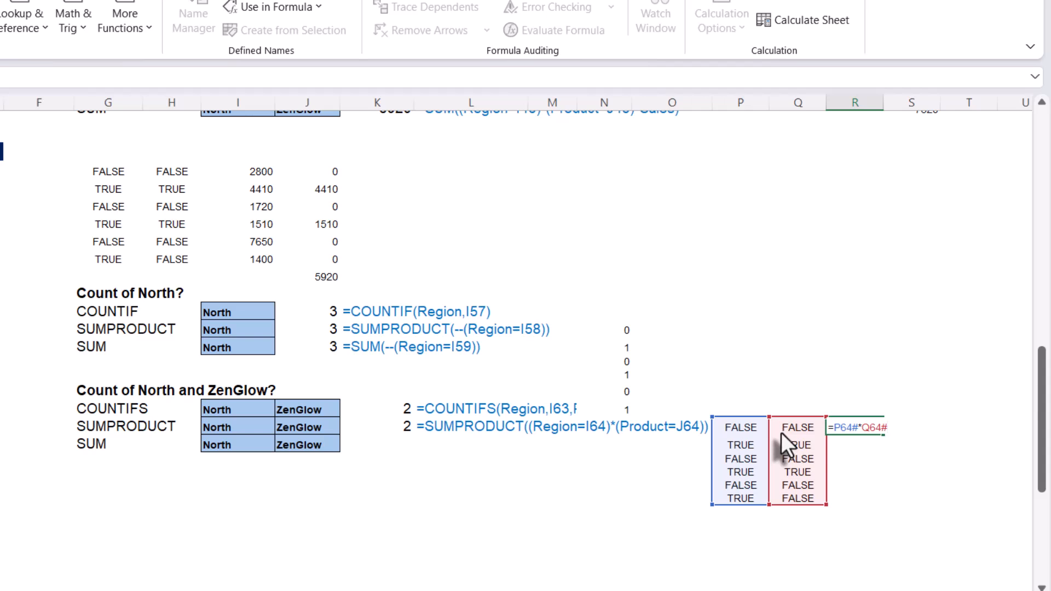
{"action": "key", "text": "Return"}
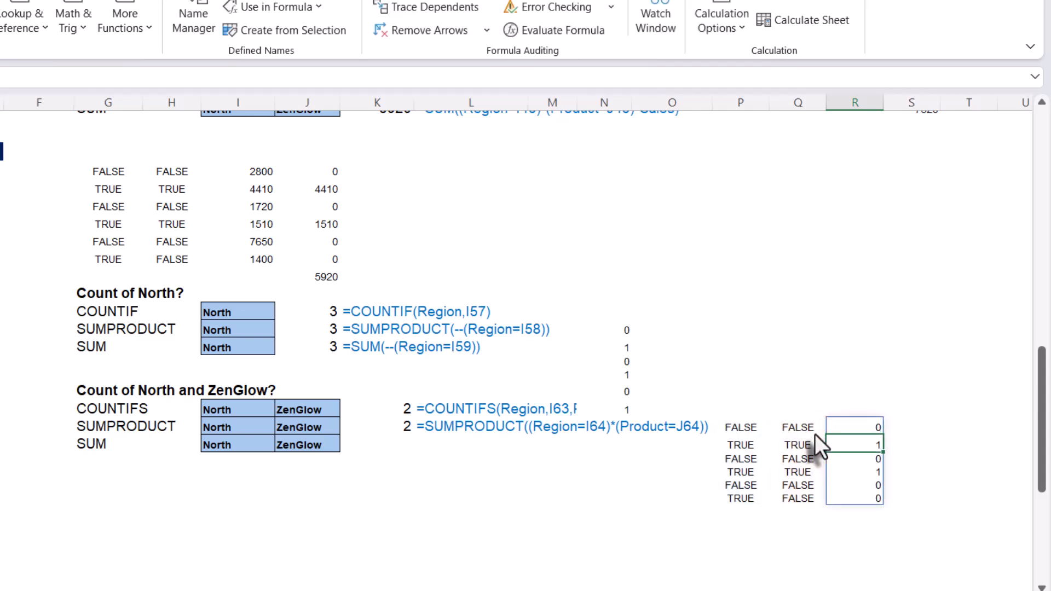
Step: Total the multiplied array in the cell directly beneath it with =SUM(R64#)
{"action": "left_click", "coordinate": [855, 511]}
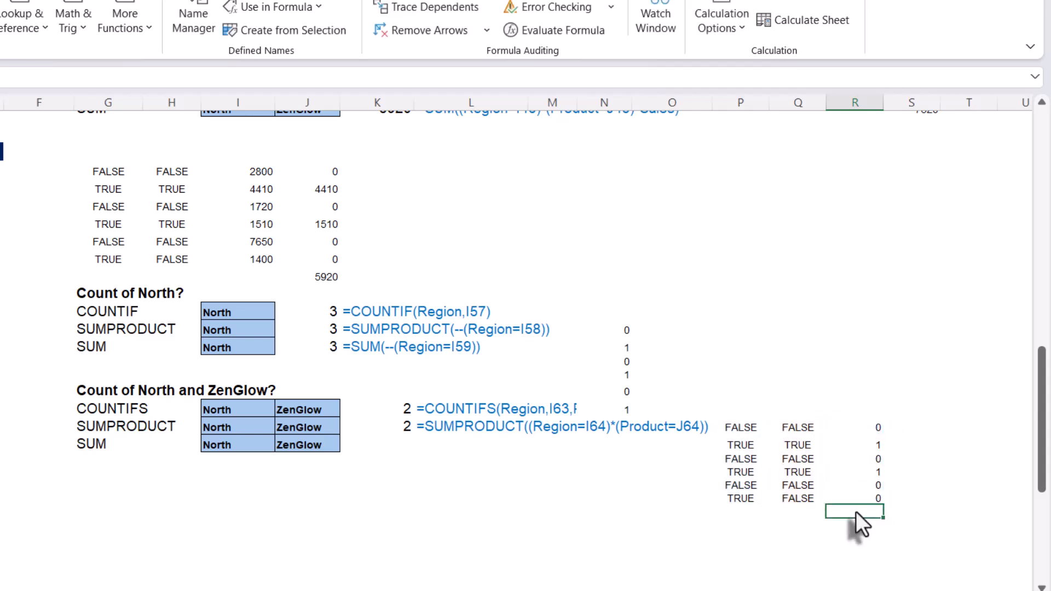
{"action": "key", "text": "alt+equal"}
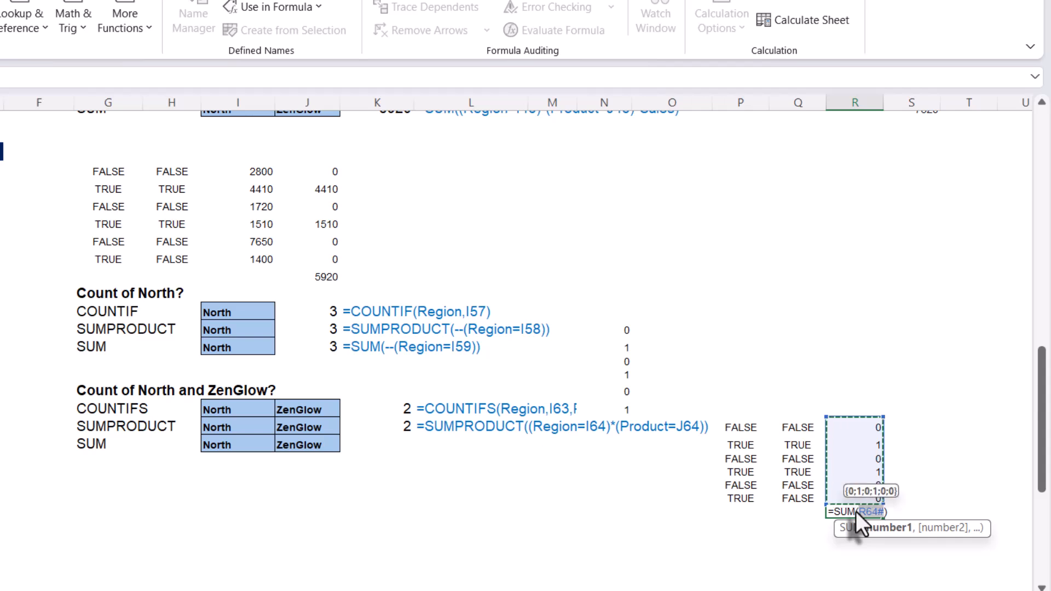
{"action": "key", "text": "Return"}
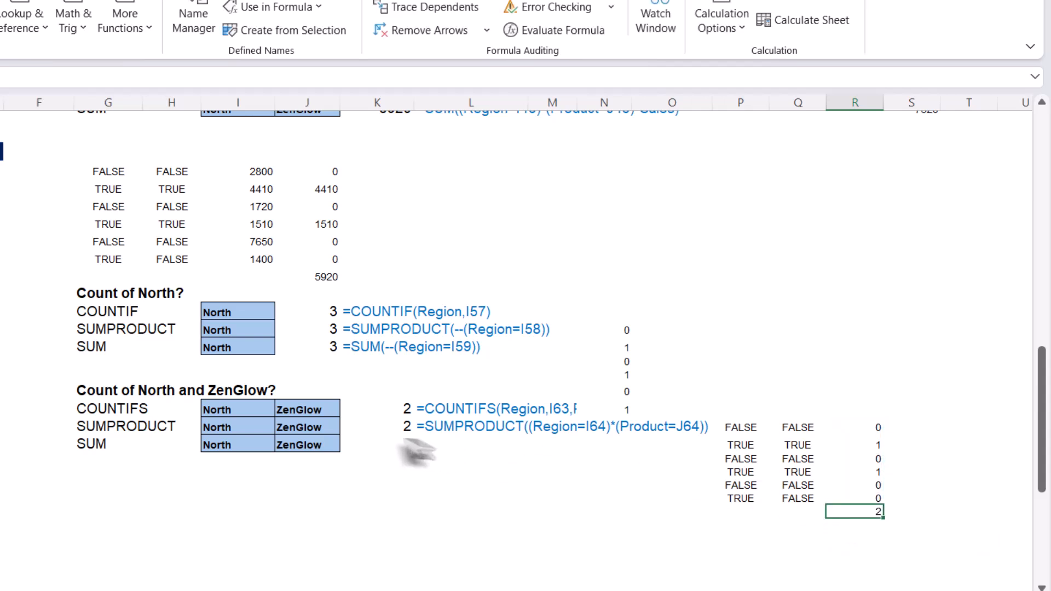
Step: Copy the SUMPRODUCT formula from K64 down to K65 and change it to =SUM((Region=I65)*(Product=J65))
{"action": "left_click", "coordinate": [391, 432]}
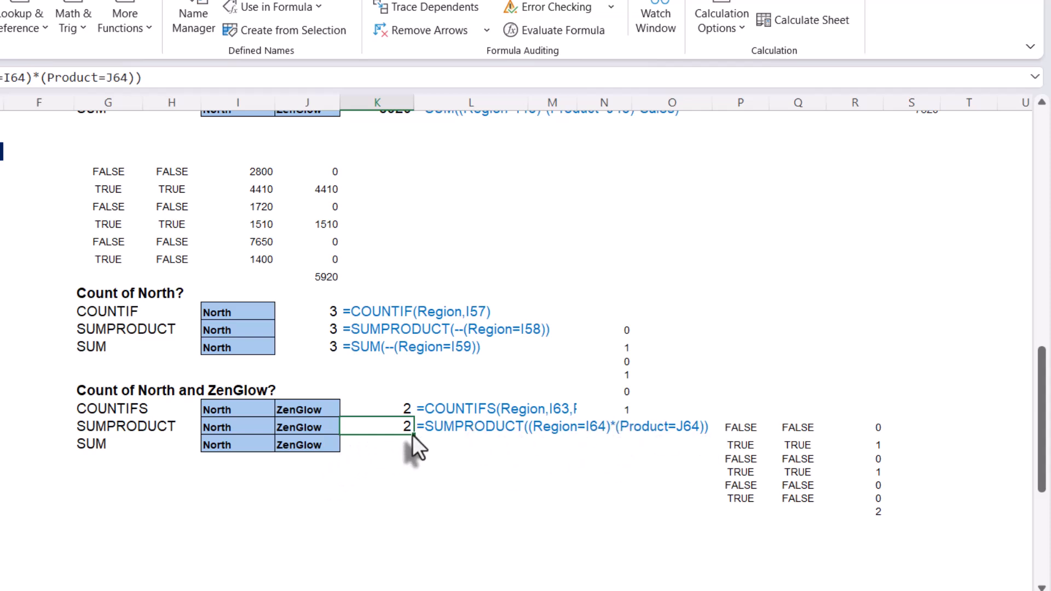
{"action": "left_click_drag", "start_coordinate": [412, 434], "coordinate": [406, 454]}
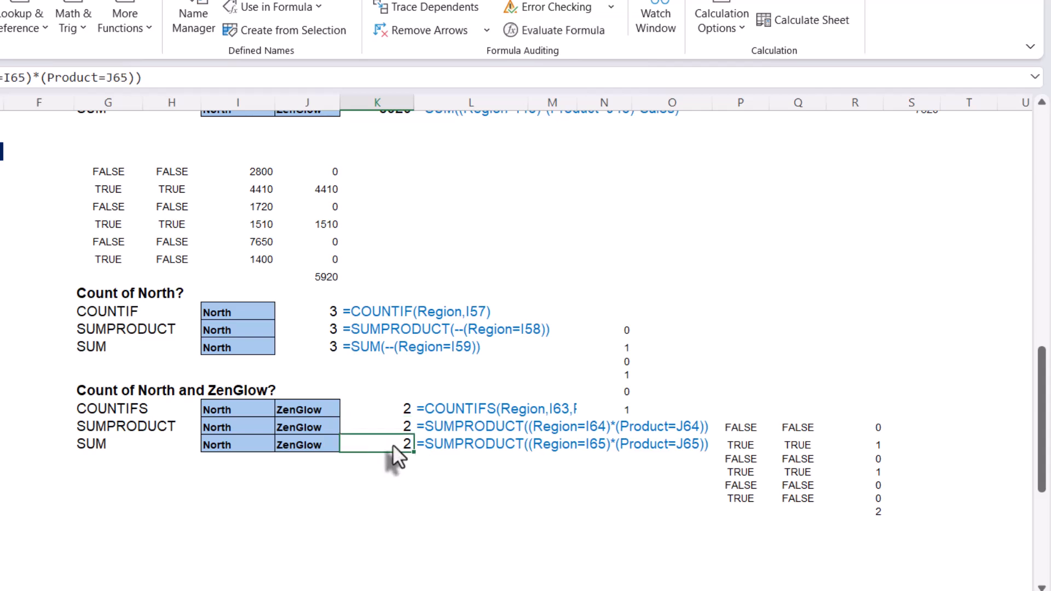
{"action": "double_click", "coordinate": [393, 444]}
{"action": "left_click_drag", "start_coordinate": [380, 444], "coordinate": [441, 450]}
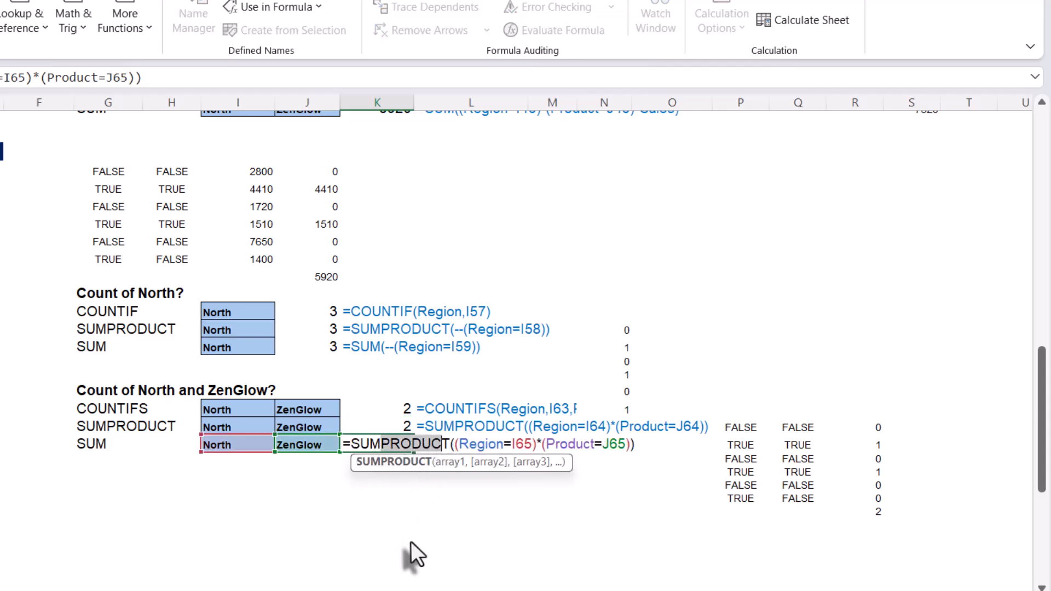
{"action": "key", "text": "Delete"}
{"action": "key", "text": "Delete"}
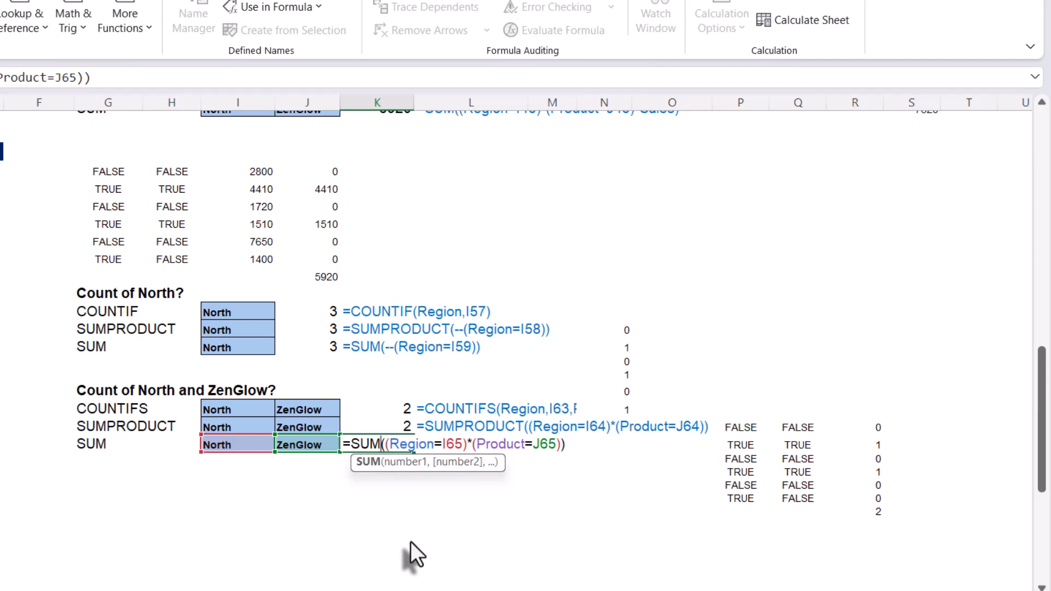
{"action": "key", "text": "Return"}
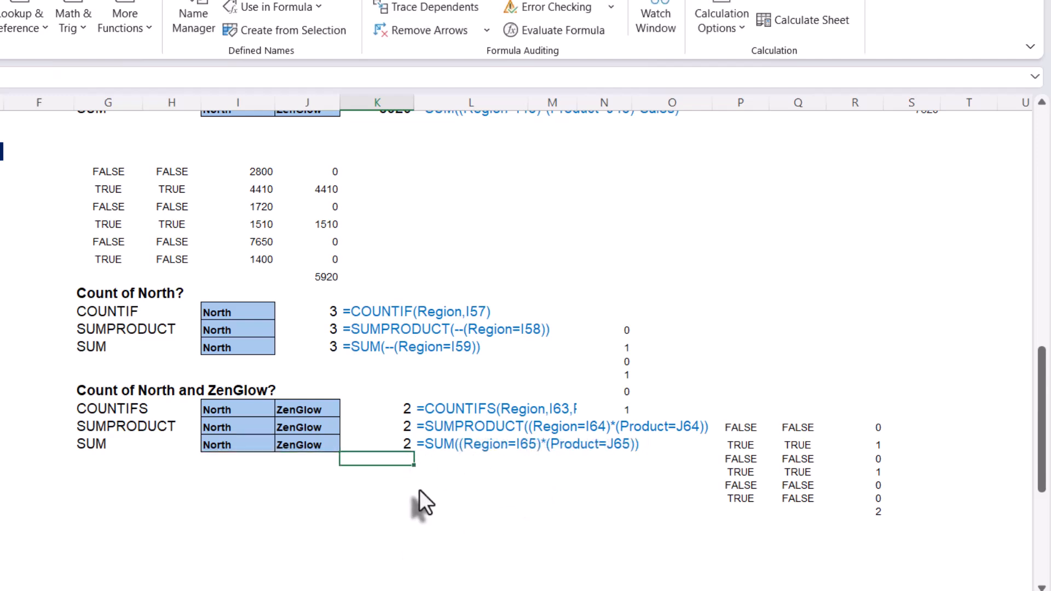
Step: Examine the two-way lookup table's product names in D80:D83, month headers in E79:J79 and the sales figures between them
{"action": "scroll", "coordinate": [419, 490], "scroll_direction": "down", "scroll_amount": 7}
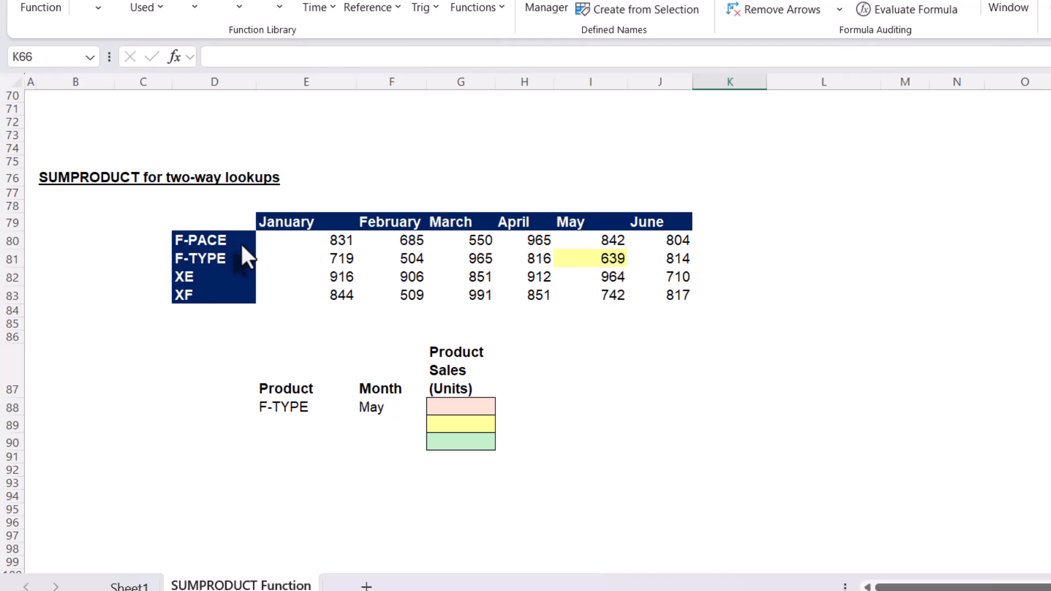
{"action": "left_click_drag", "start_coordinate": [241, 243], "coordinate": [238, 315]}
{"action": "left_click_drag", "start_coordinate": [220, 264], "coordinate": [223, 314]}
{"action": "left_click", "coordinate": [275, 238]}
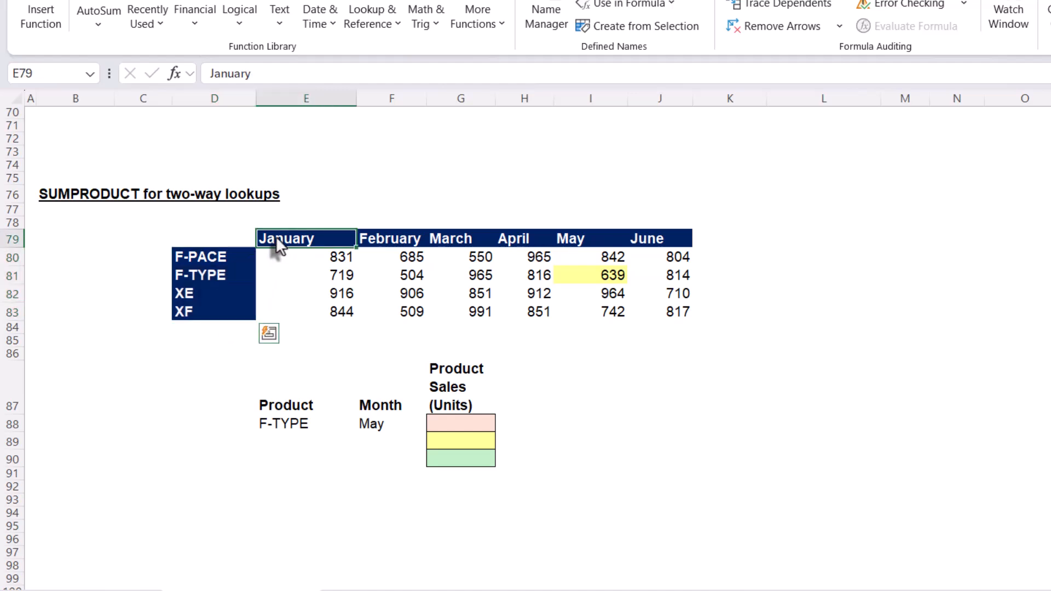
{"action": "left_click_drag", "start_coordinate": [304, 249], "coordinate": [645, 243]}
{"action": "left_click_drag", "start_coordinate": [222, 256], "coordinate": [238, 310]}
{"action": "left_click", "coordinate": [245, 261]}
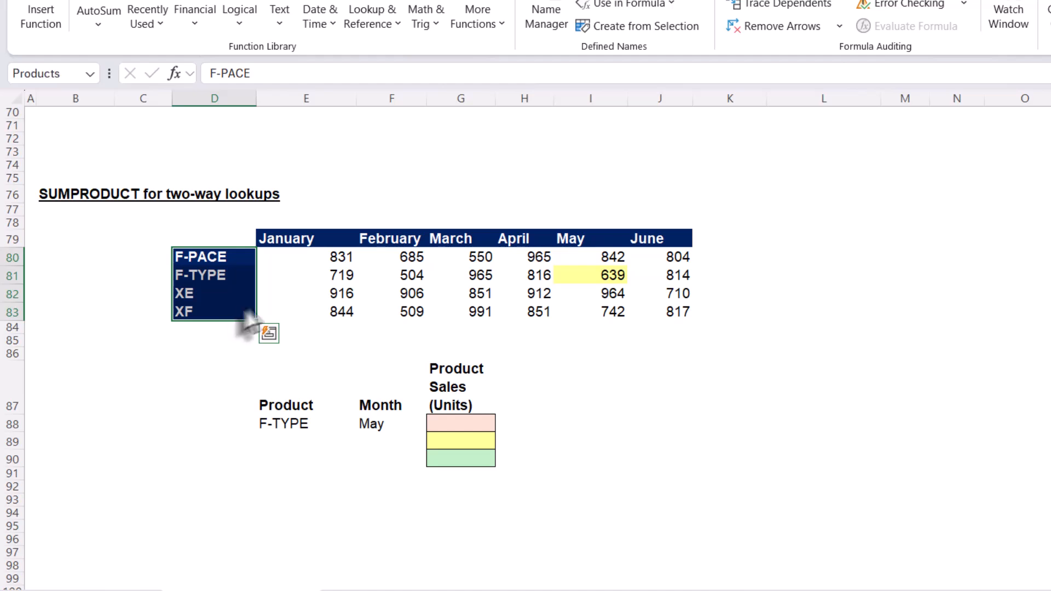
{"action": "left_click", "coordinate": [304, 244]}
{"action": "left_click_drag", "start_coordinate": [304, 247], "coordinate": [378, 241]}
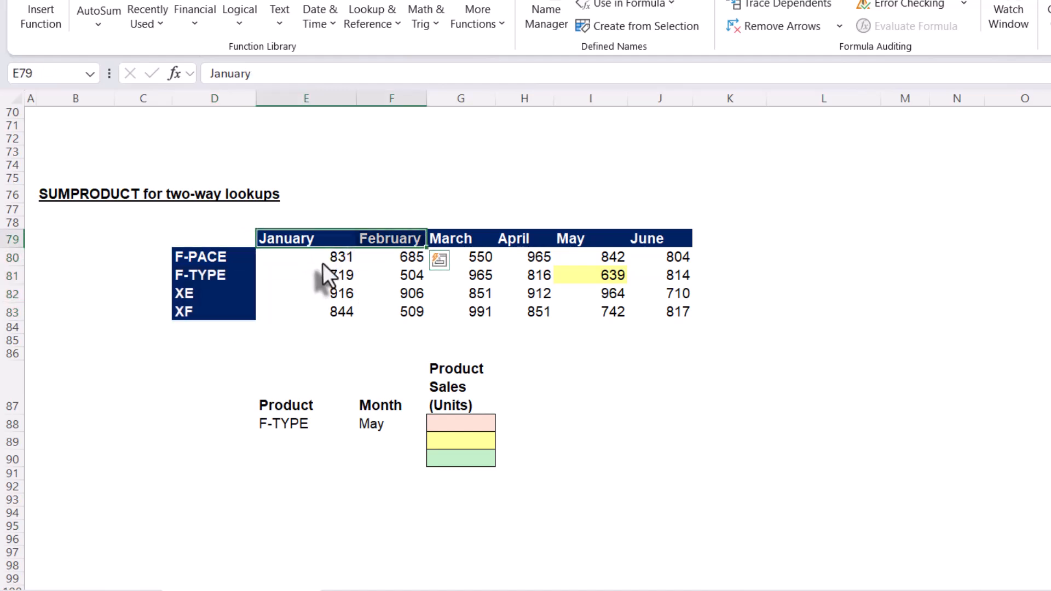
{"action": "left_click_drag", "start_coordinate": [323, 263], "coordinate": [663, 323]}
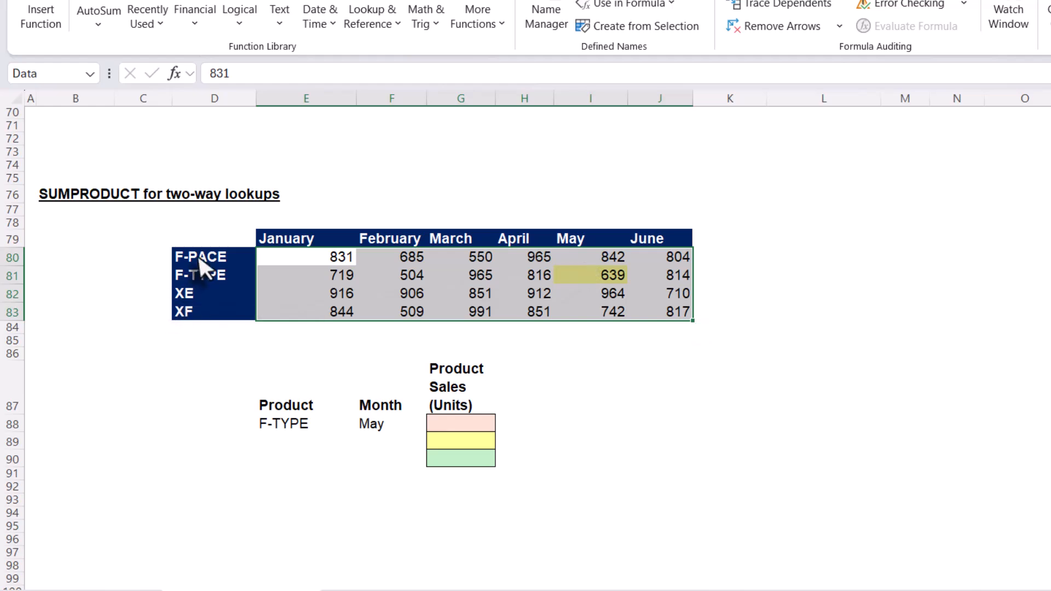
Step: Try the product dropdown in E88 by choosing XF and switching back to F-TYPE
{"action": "left_click", "coordinate": [295, 424]}
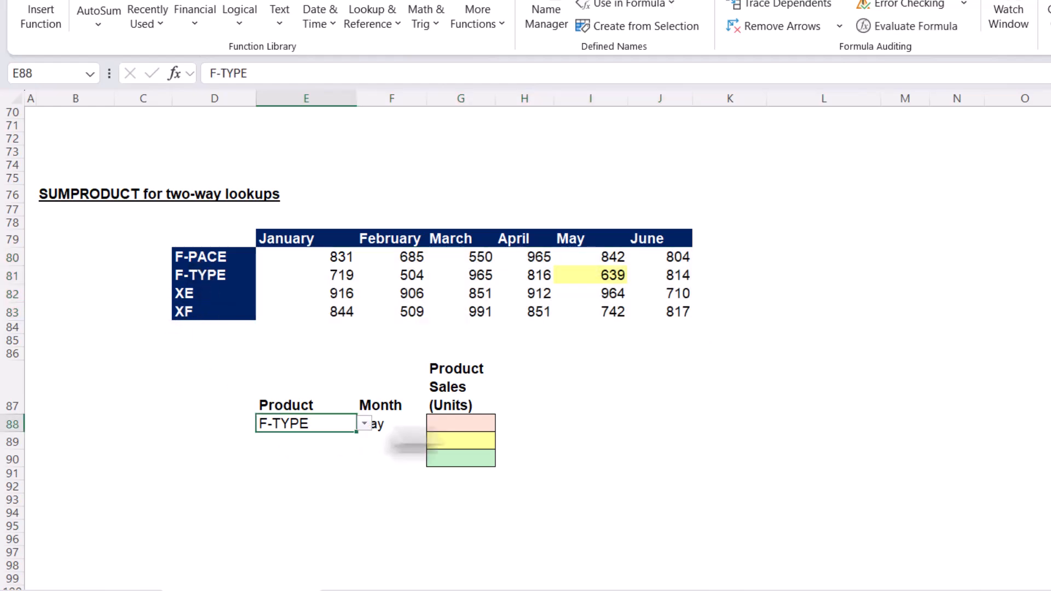
{"action": "left_click", "coordinate": [364, 423]}
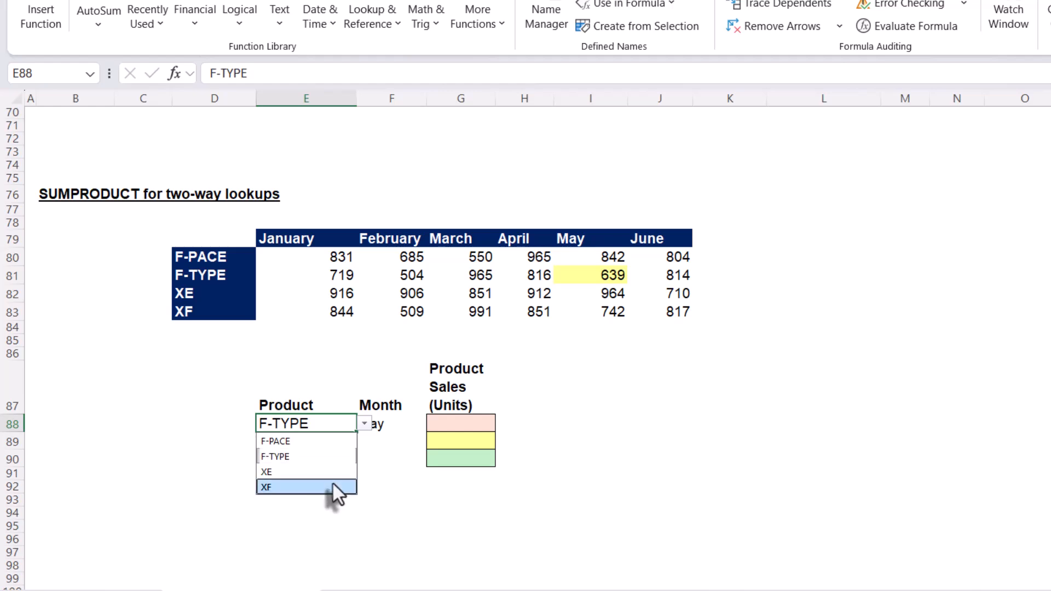
{"action": "left_click", "coordinate": [335, 486]}
{"action": "left_click", "coordinate": [363, 424]}
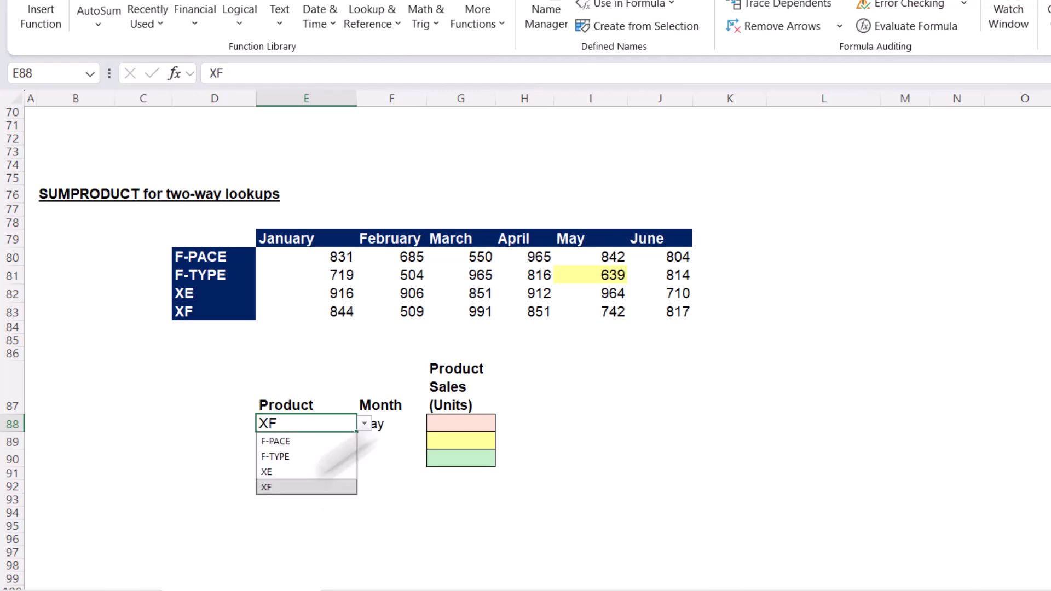
{"action": "left_click", "coordinate": [316, 455]}
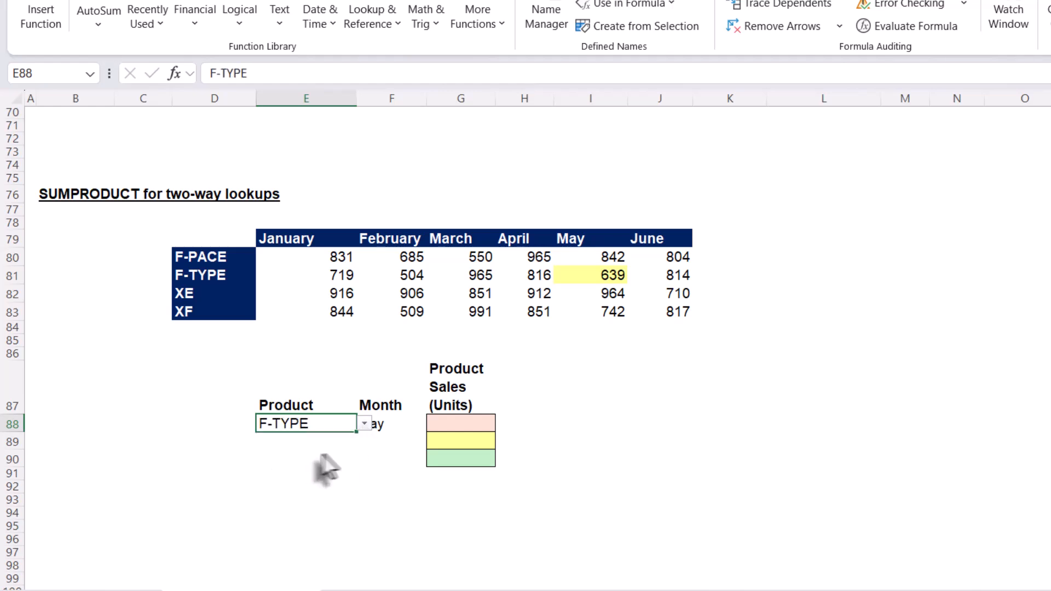
{"action": "left_click", "coordinate": [337, 461]}
Step: Check the month choices in F88 and locate the F-TYPE sales figure for May in the table
{"action": "left_click", "coordinate": [382, 428]}
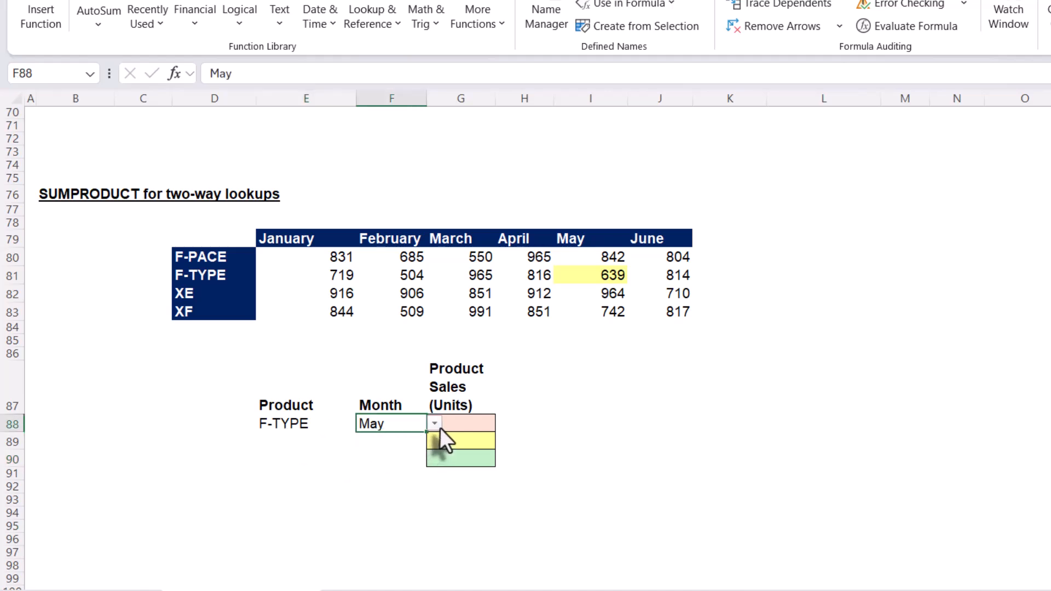
{"action": "left_click", "coordinate": [435, 425]}
{"action": "left_click", "coordinate": [435, 424]}
{"action": "left_click", "coordinate": [379, 458]}
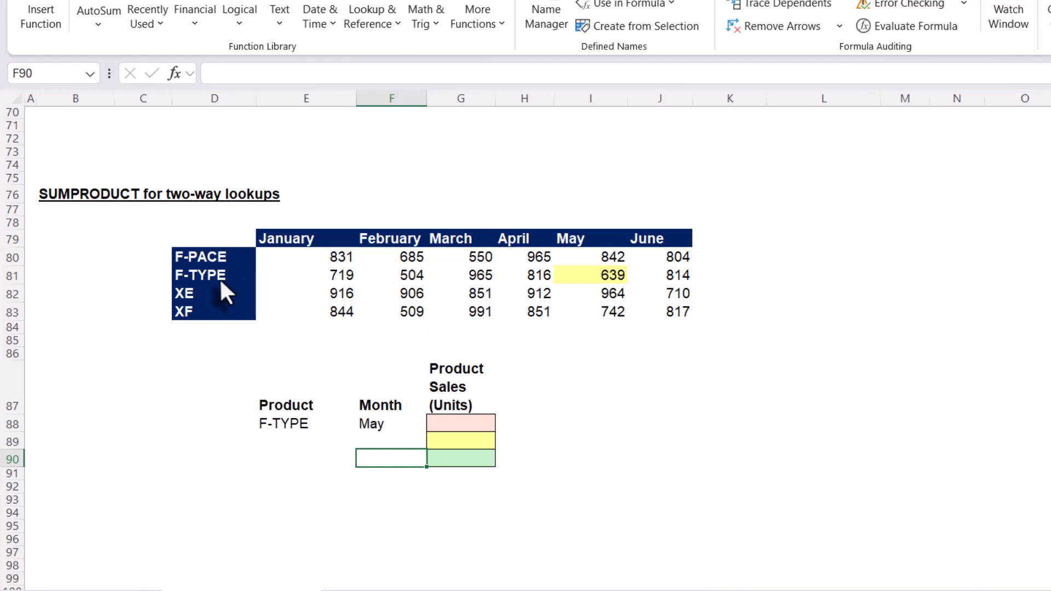
{"action": "left_click", "coordinate": [589, 279]}
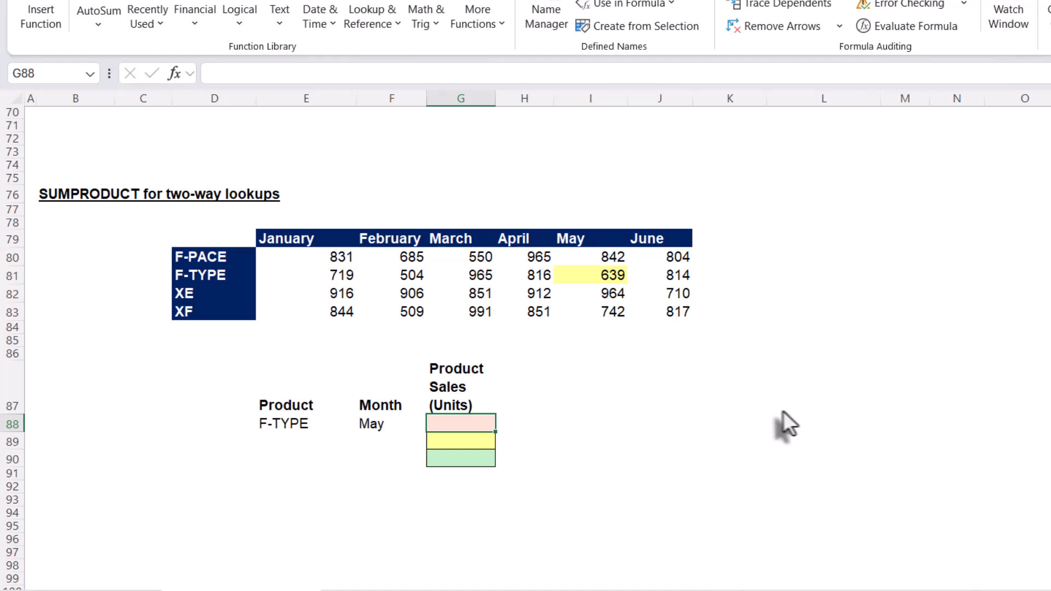
Step: Begin an INDEX formula in G88 with the named range Data as its array
{"action": "type", "text": "="}
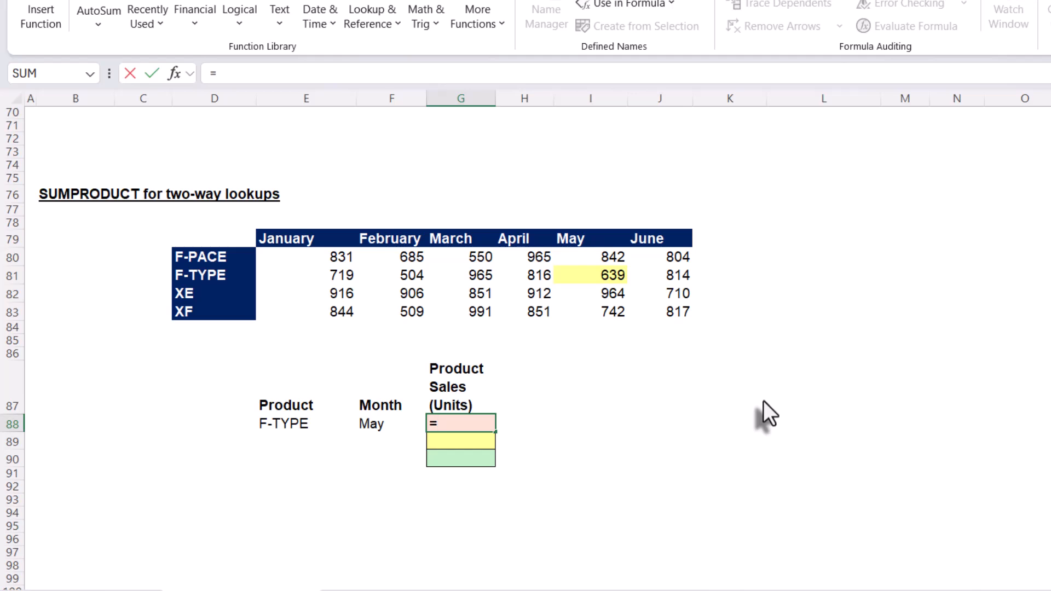
{"action": "type", "text": "inde"}
{"action": "key", "text": "Tab"}
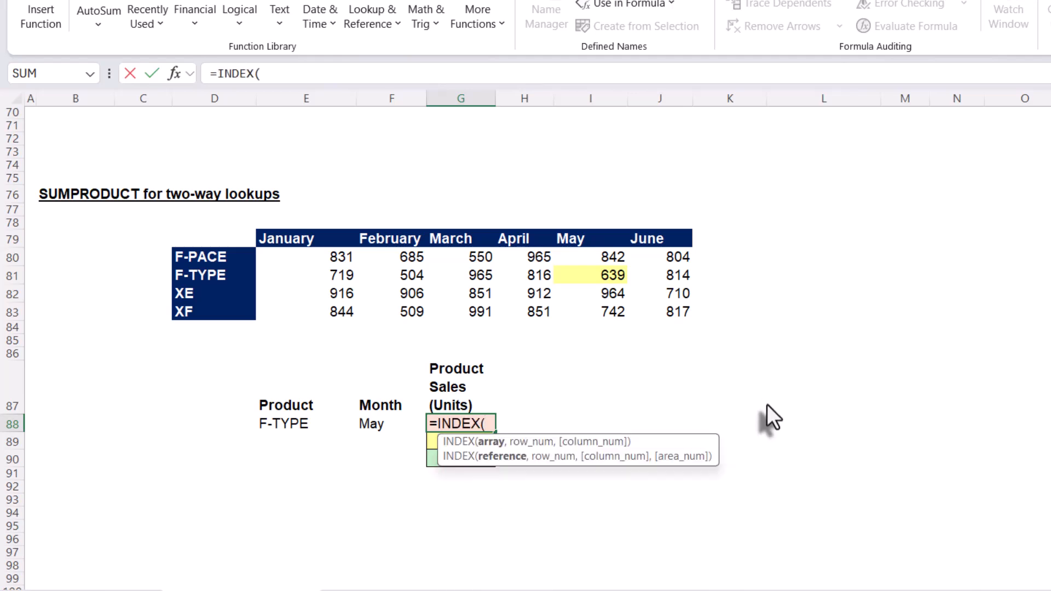
{"action": "type", "text": "dat"}
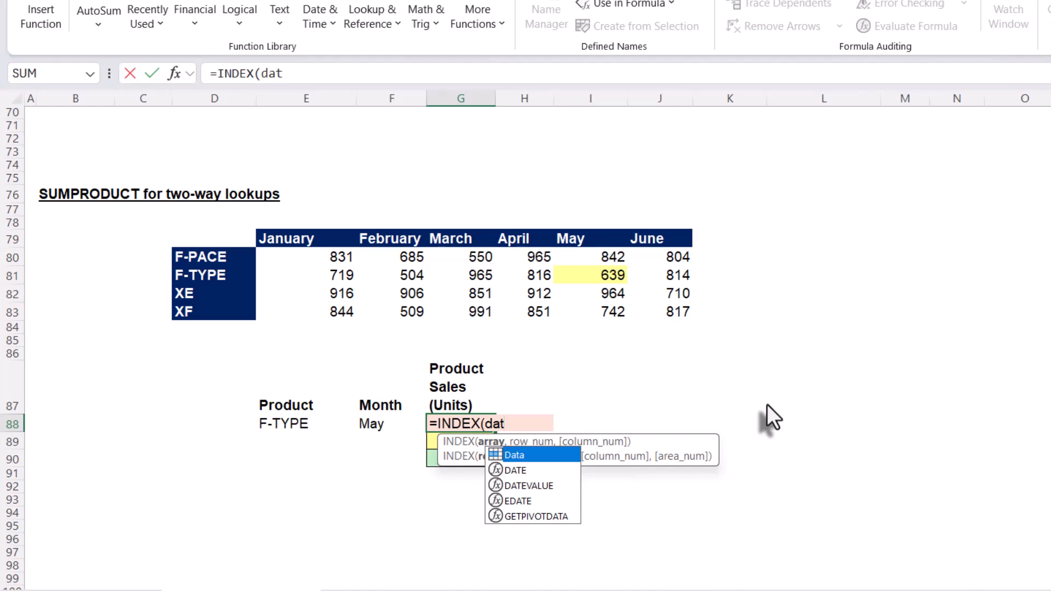
{"action": "key", "text": "Tab"}
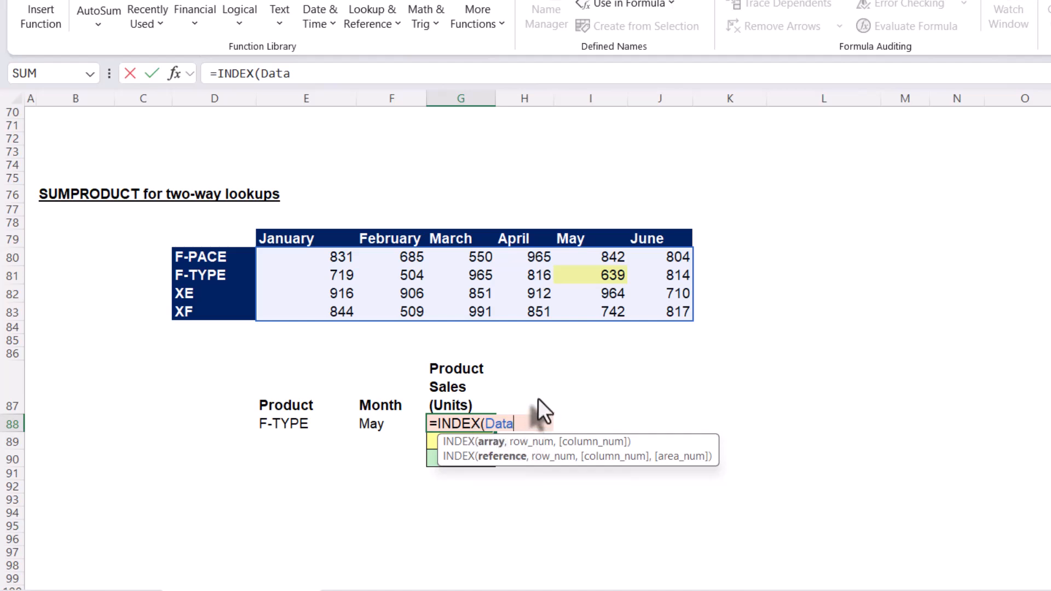
{"action": "type", "text": ","}
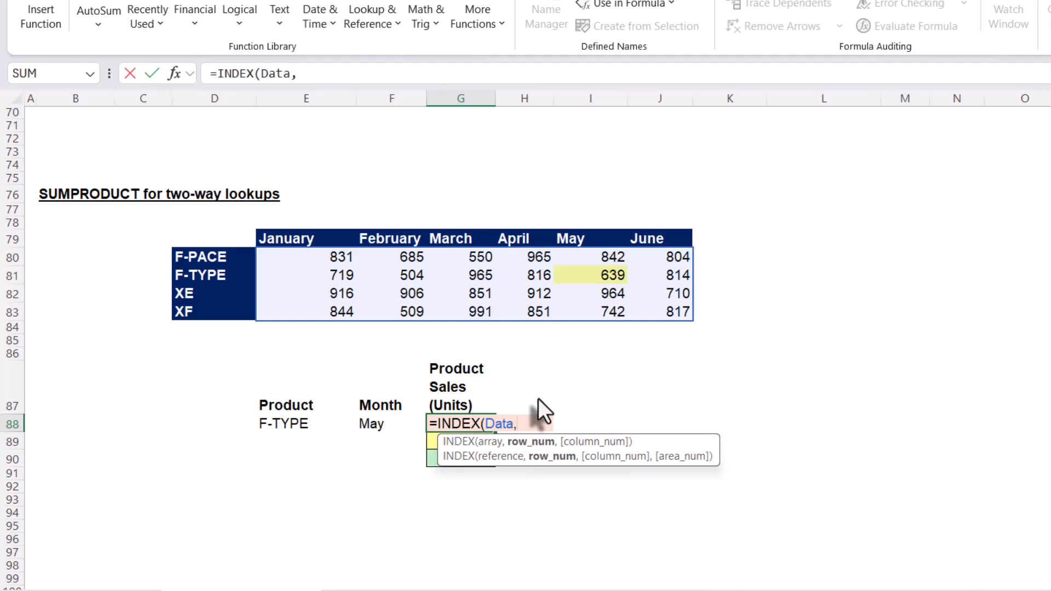
Step: Add MATCH(E88,Products,0) as the row number argument of the INDEX formula in G88
{"action": "type", "text": "match"}
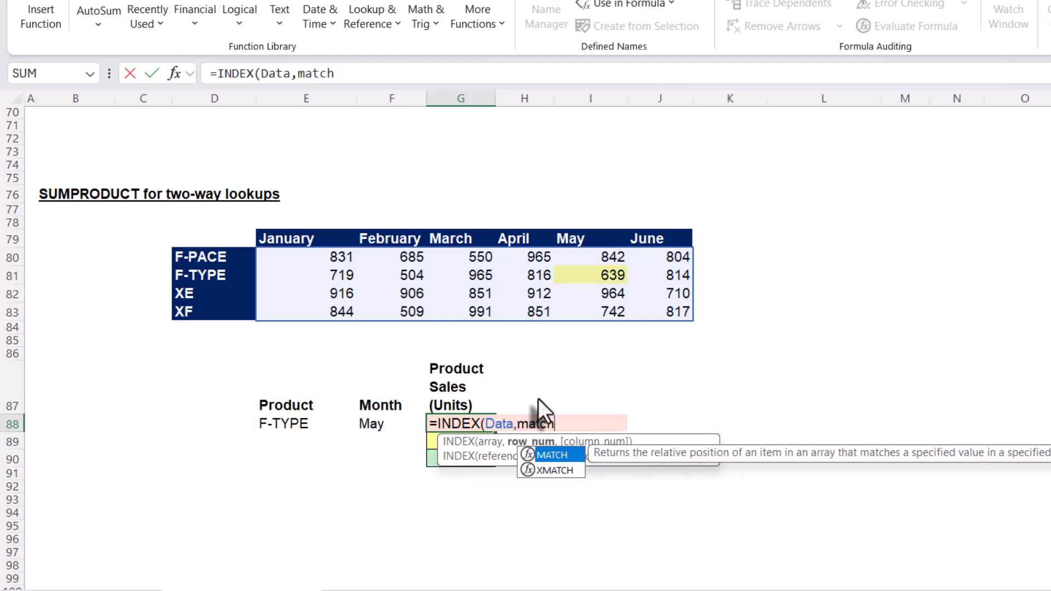
{"action": "key", "text": "Tab"}
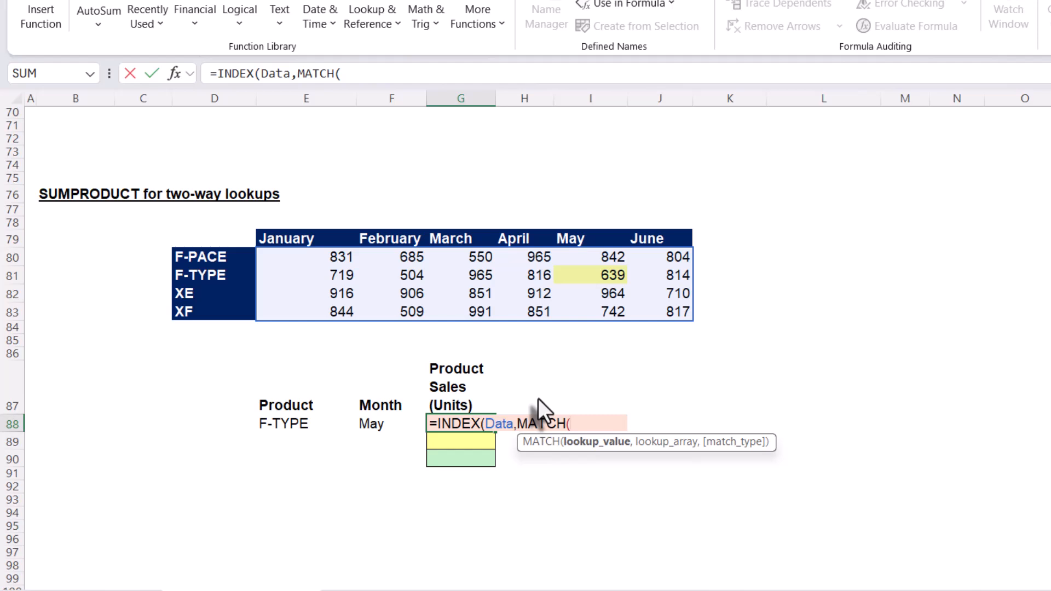
{"action": "left_click", "coordinate": [303, 425]}
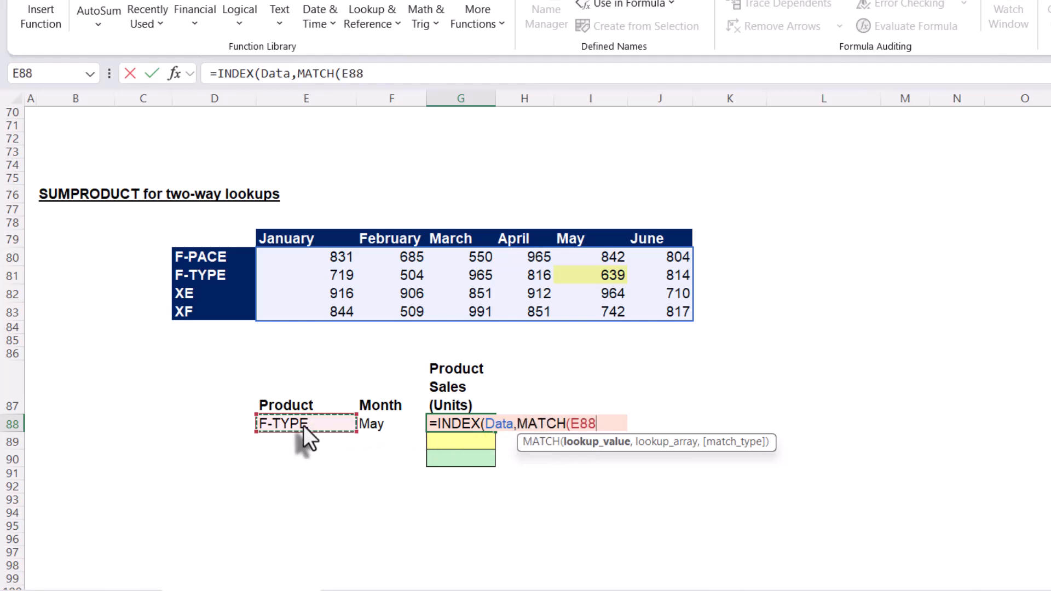
{"action": "type", "text": ","}
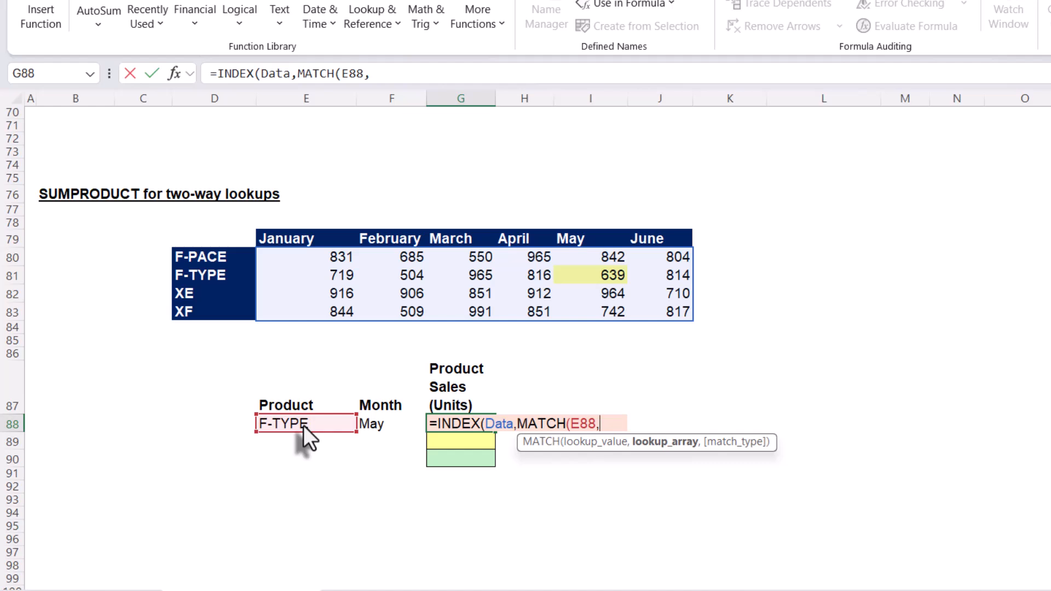
{"action": "type", "text": "pro"}
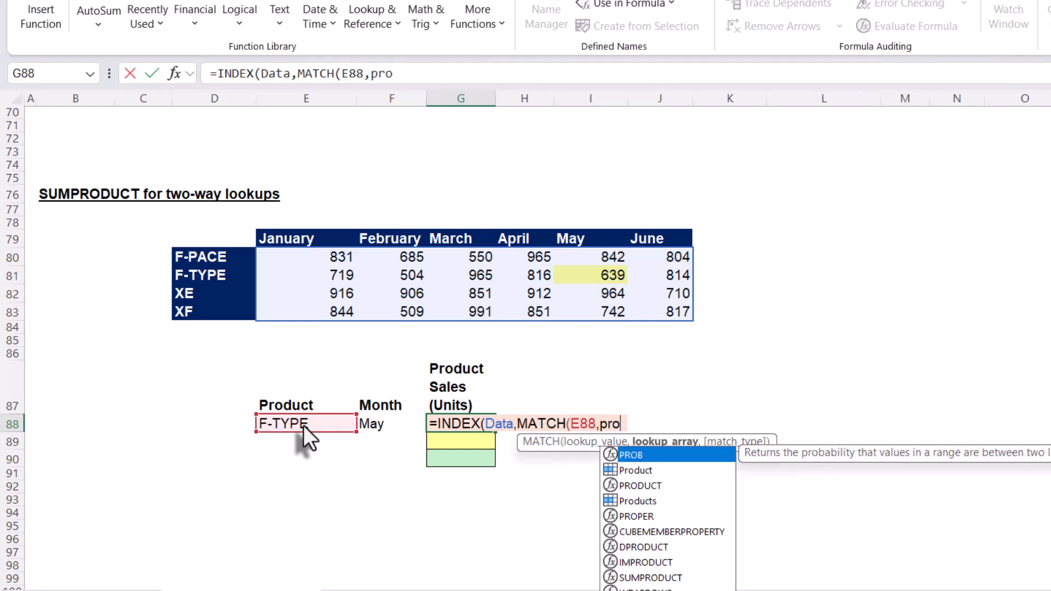
{"action": "key", "text": "Down"}
{"action": "key", "text": "Down"}
{"action": "key", "text": "Down"}
{"action": "key", "text": "Tab"}
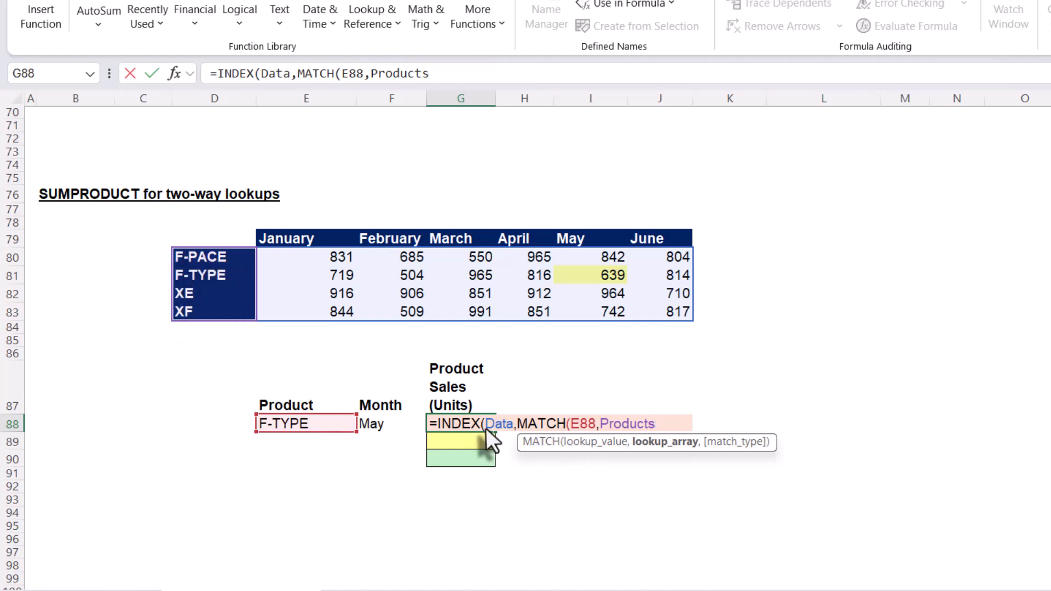
{"action": "type", "text": ","}
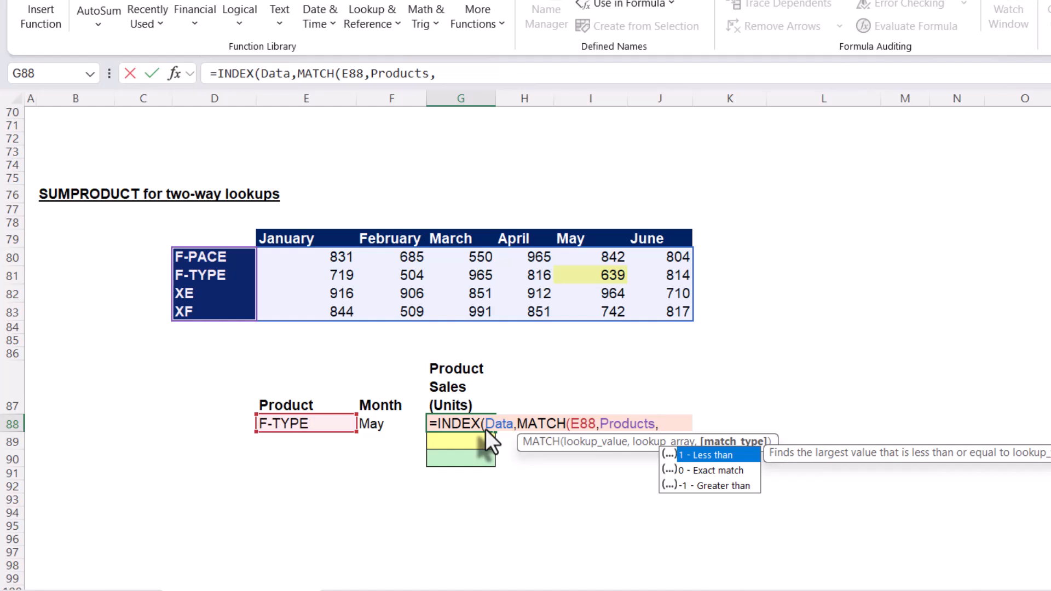
{"action": "type", "text": "0"}
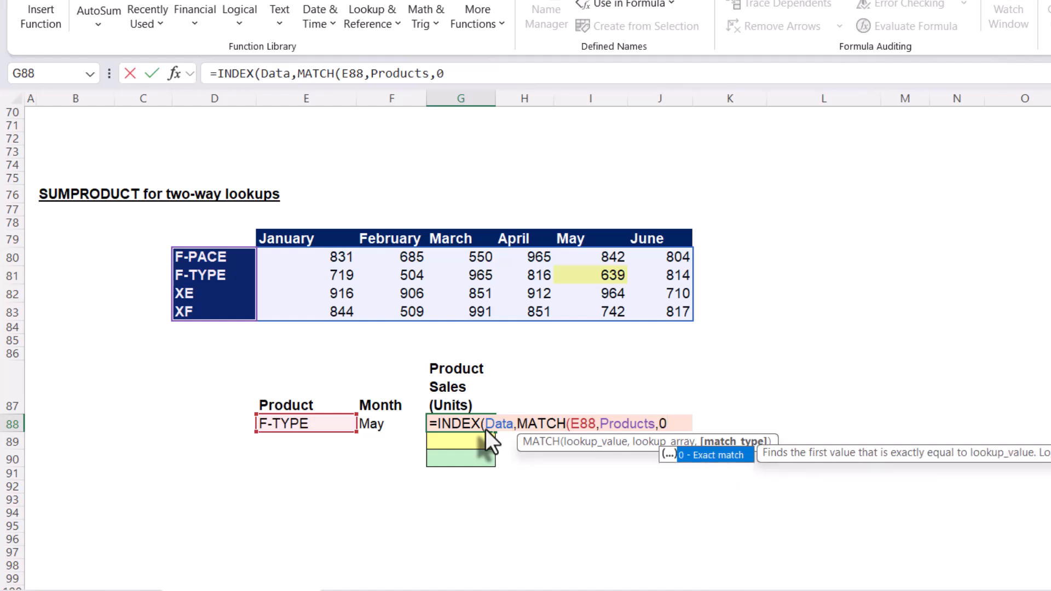
{"action": "type", "text": ")"}
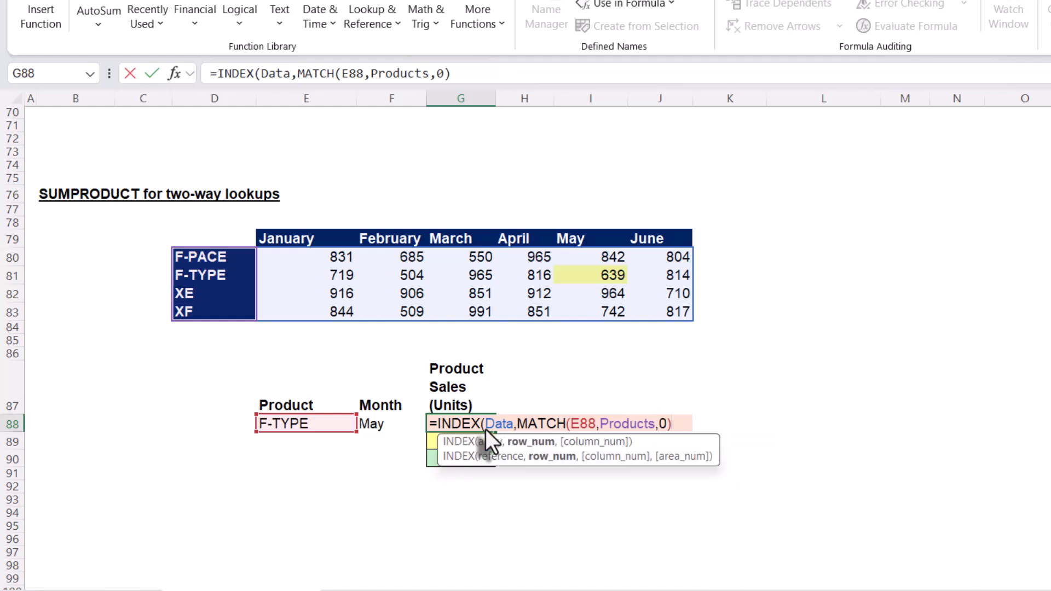
{"action": "type", "text": ","}
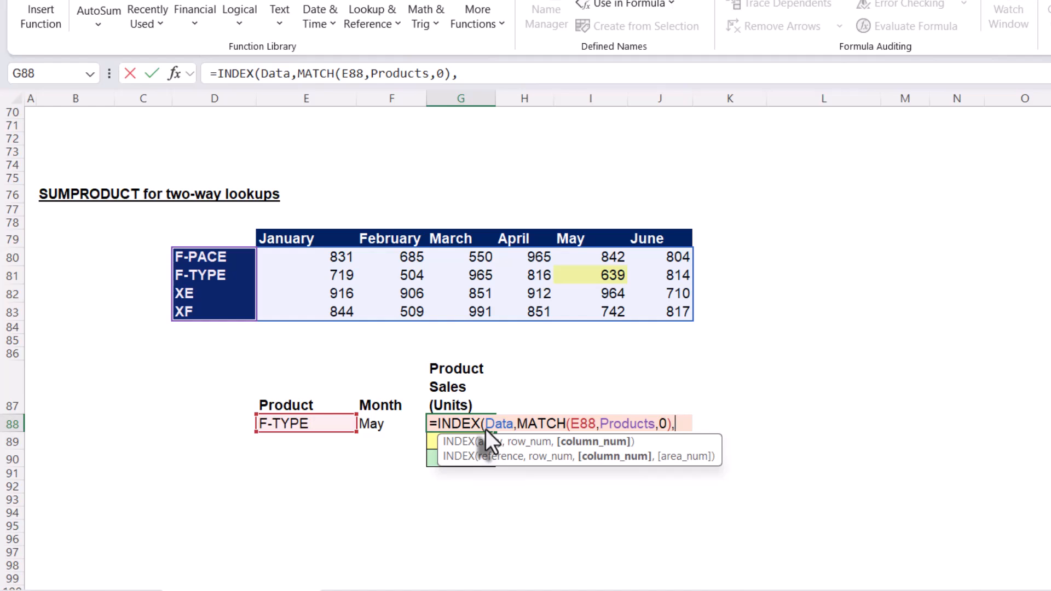
Step: Add MATCH(F88,Months,0) as the column number argument and complete the INDEX formula in G88
{"action": "type", "text": "match"}
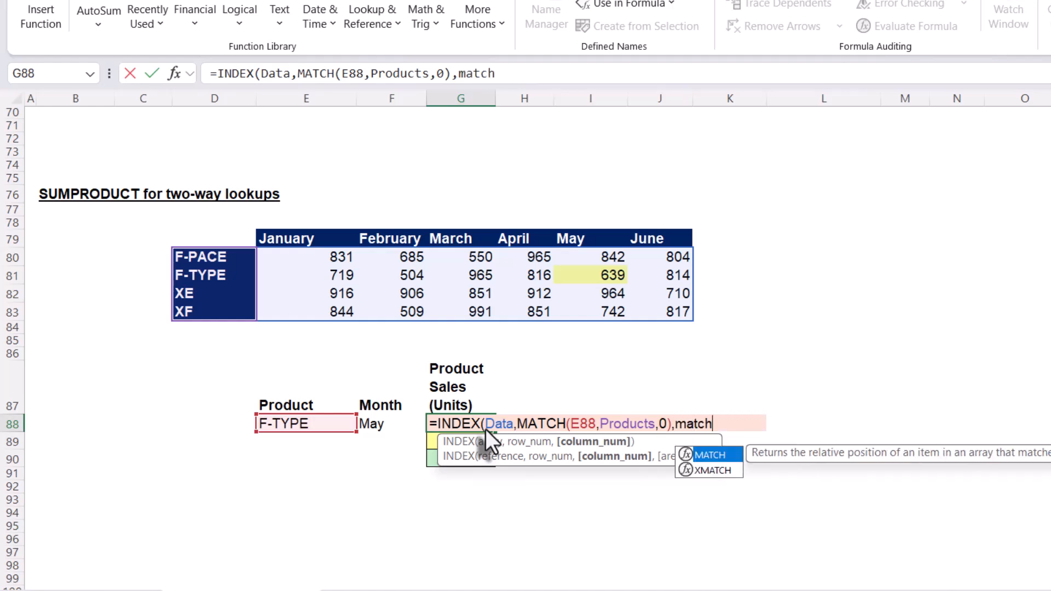
{"action": "key", "text": "Tab"}
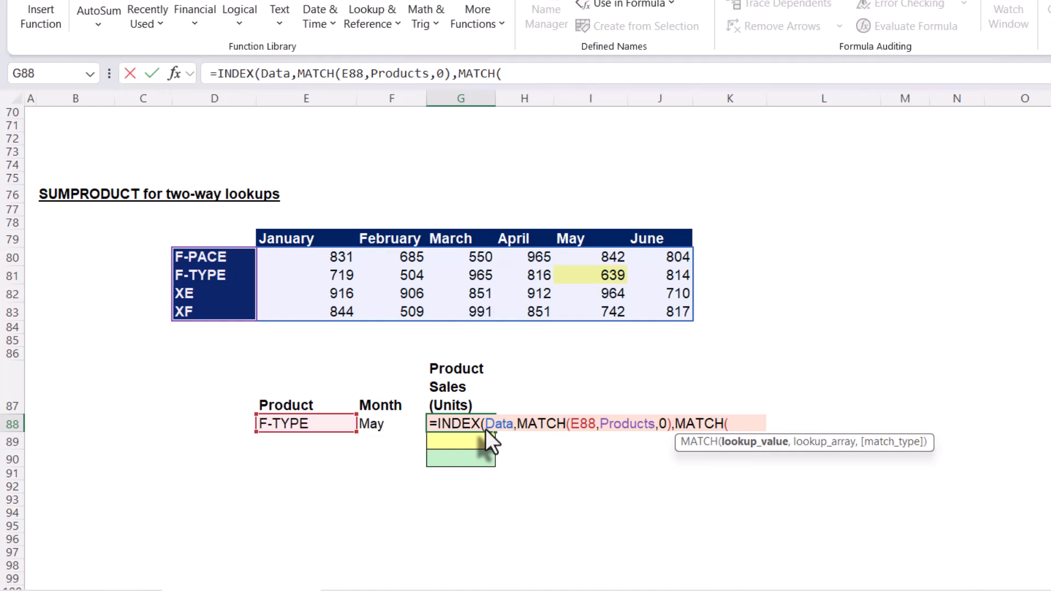
{"action": "left_click", "coordinate": [379, 428]}
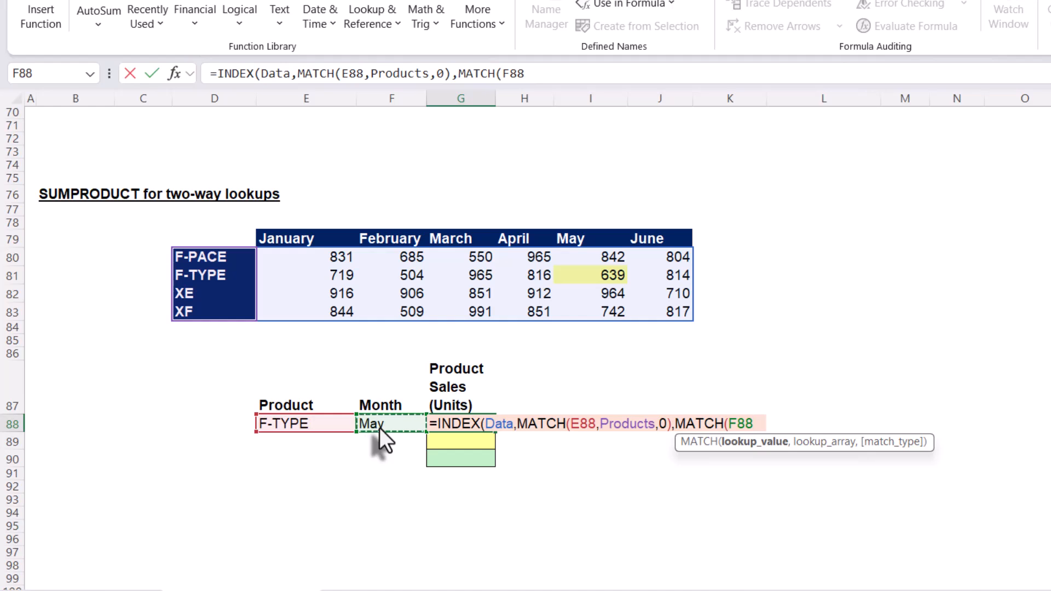
{"action": "type", "text": ","}
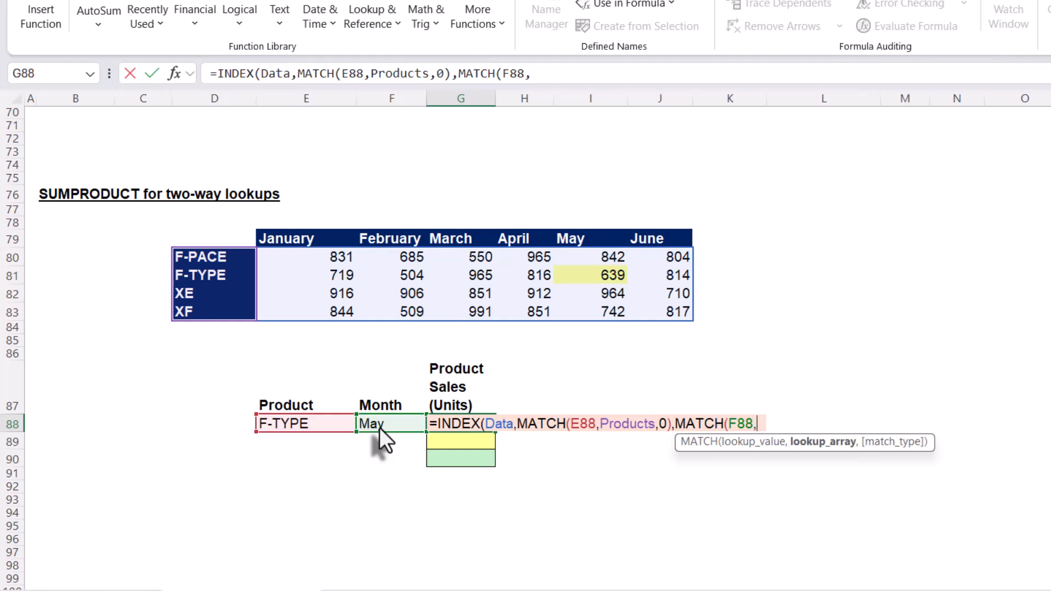
{"action": "type", "text": "mon"}
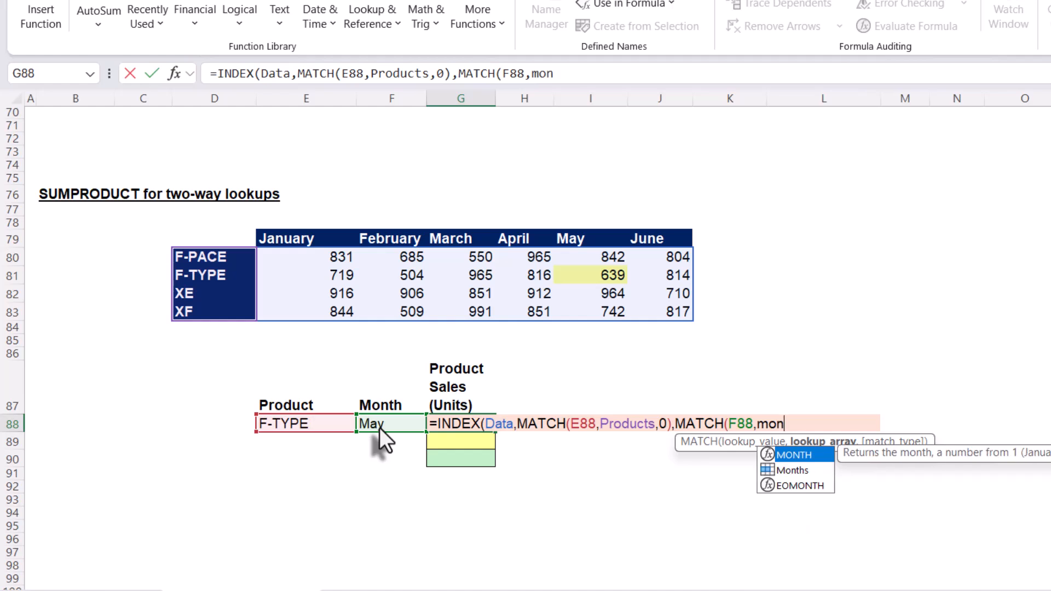
{"action": "type", "text": "th"}
{"action": "key", "text": "Down"}
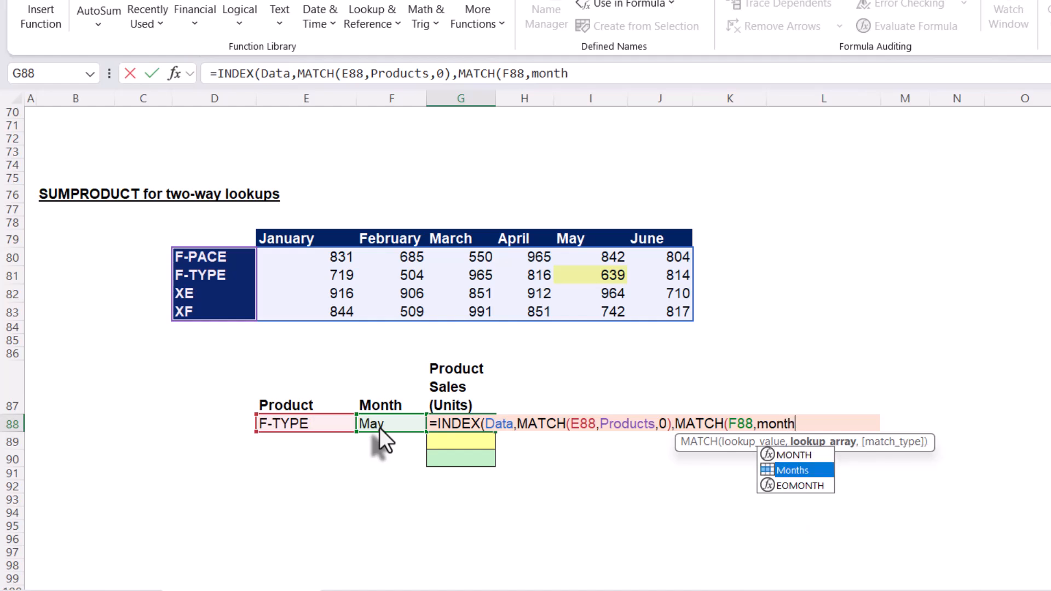
{"action": "key", "text": "Tab"}
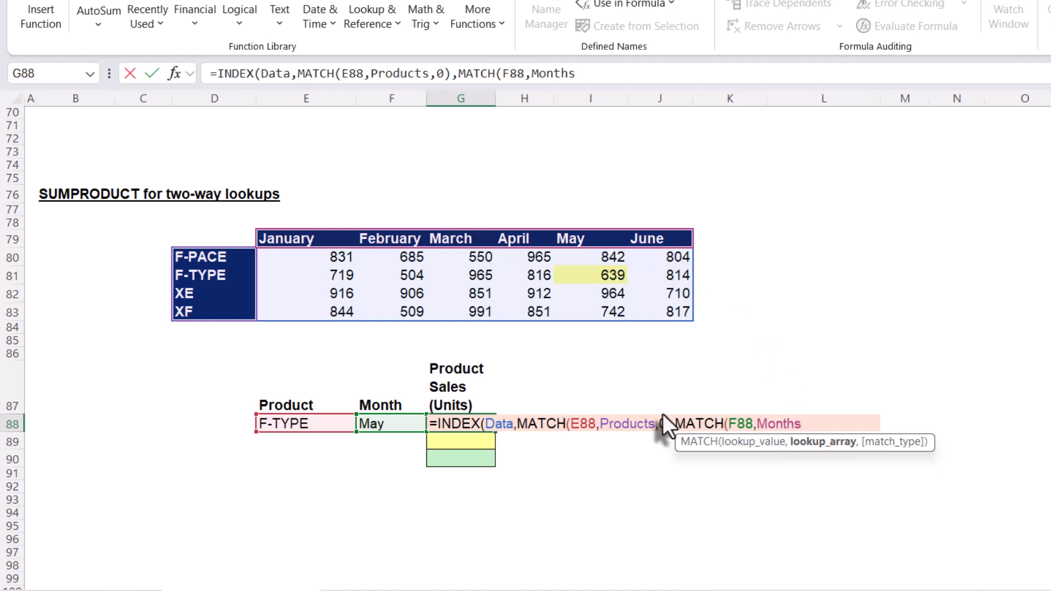
{"action": "type", "text": ",0)"}
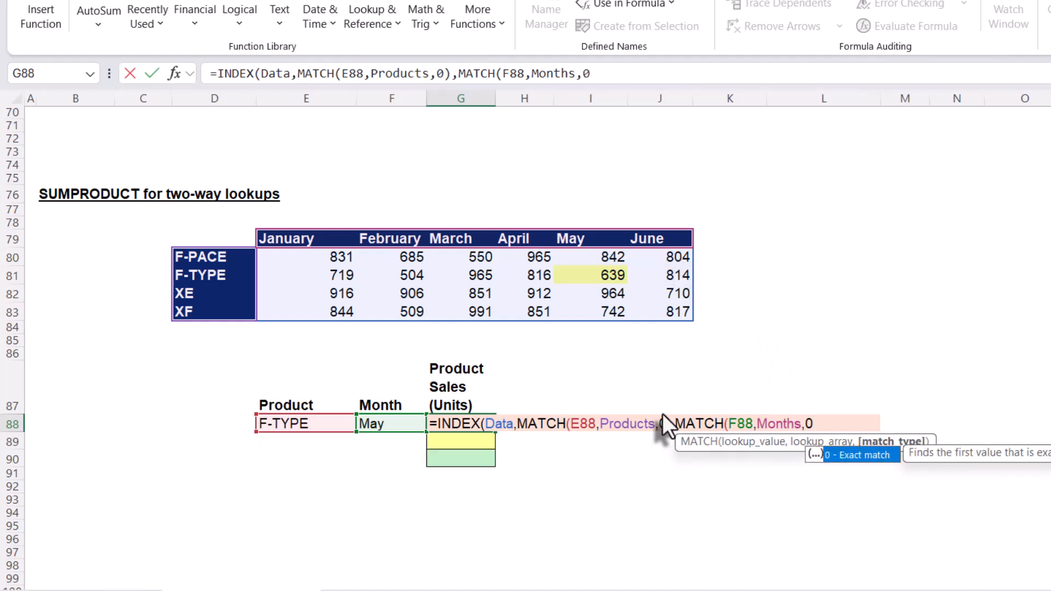
{"action": "type", "text": ")"}
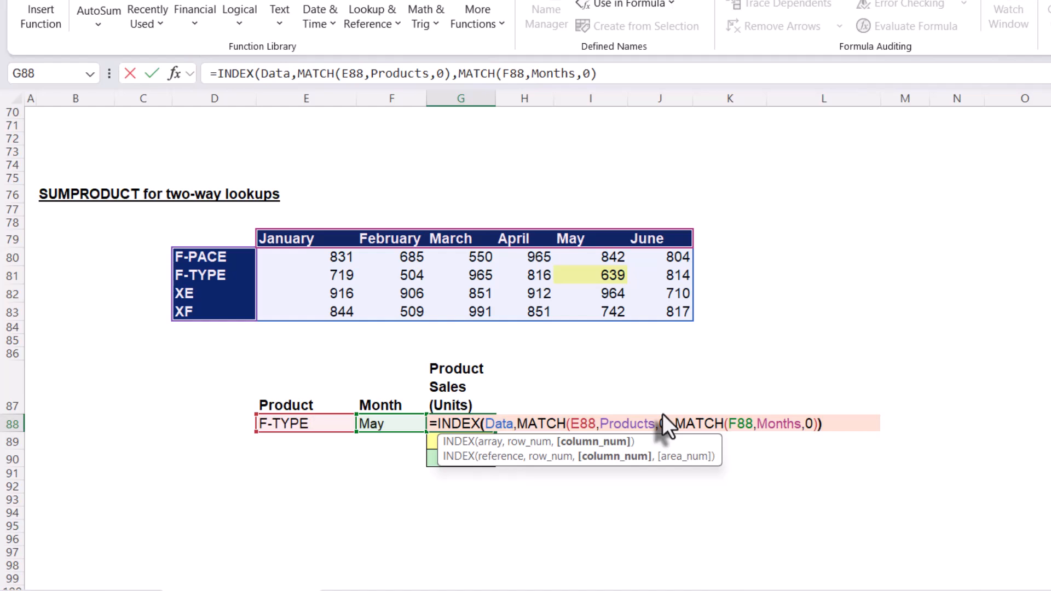
{"action": "key", "text": "Return"}
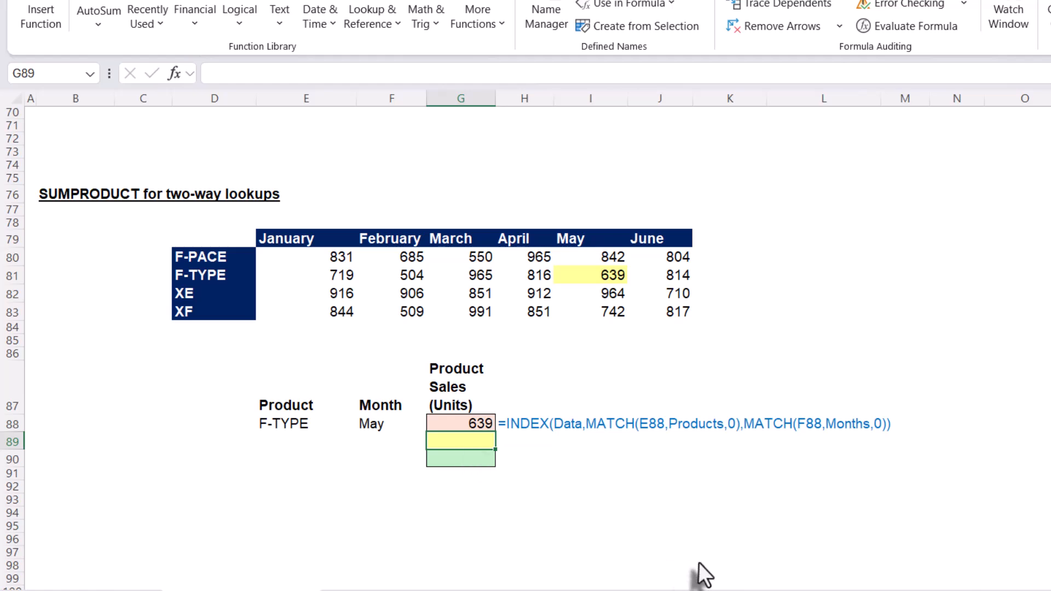
Step: Begin a SUMPRODUCT formula in G89 with the named range Data, in its own parentheses, as the first factor
{"action": "type", "text": "=s"}
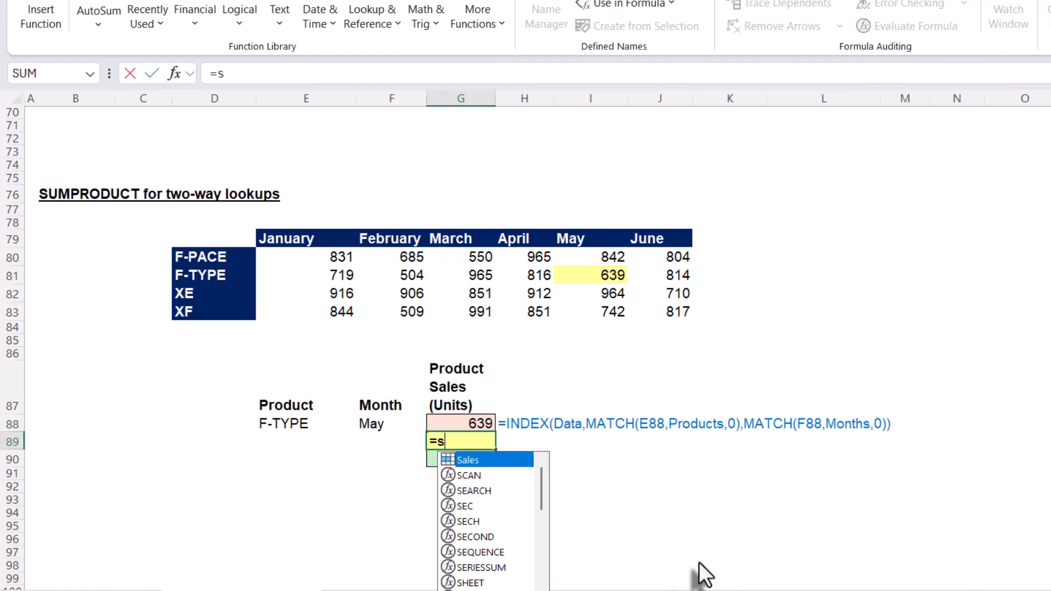
{"action": "type", "text": "ump"}
{"action": "key", "text": "Tab"}
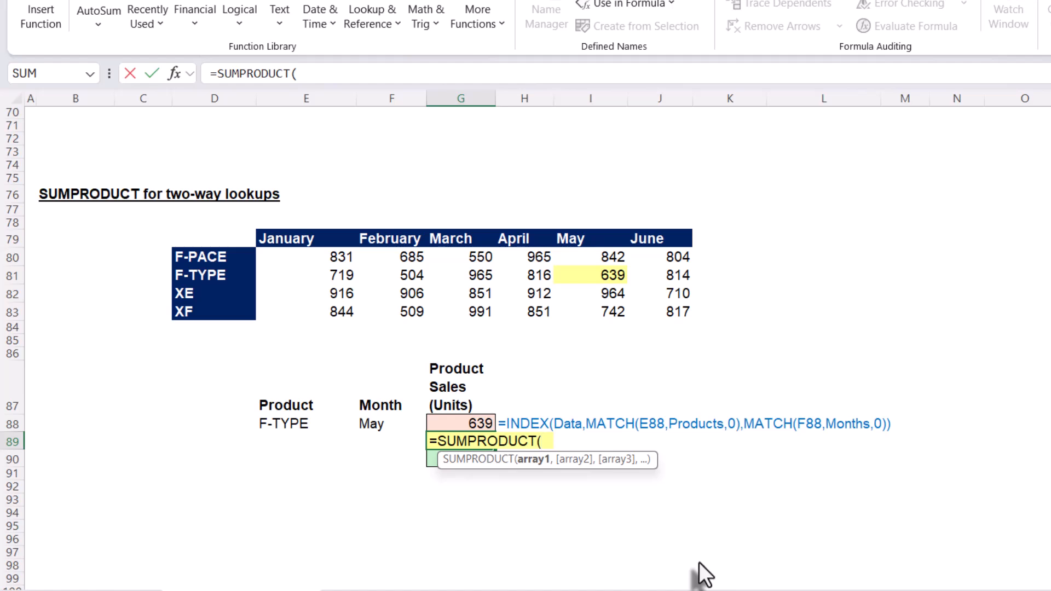
{"action": "type", "text": "(da"}
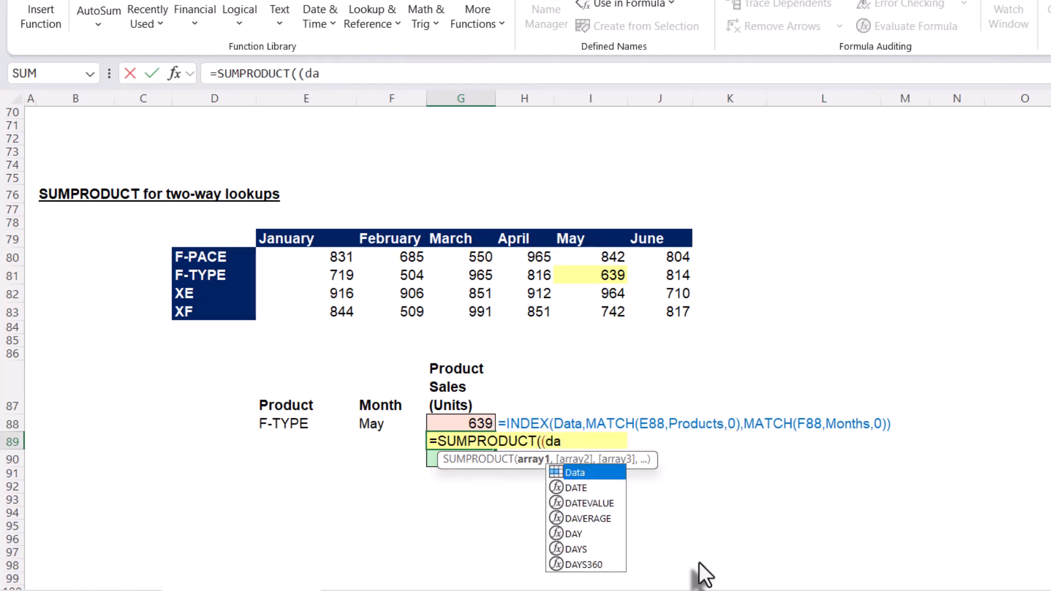
{"action": "key", "text": "Tab"}
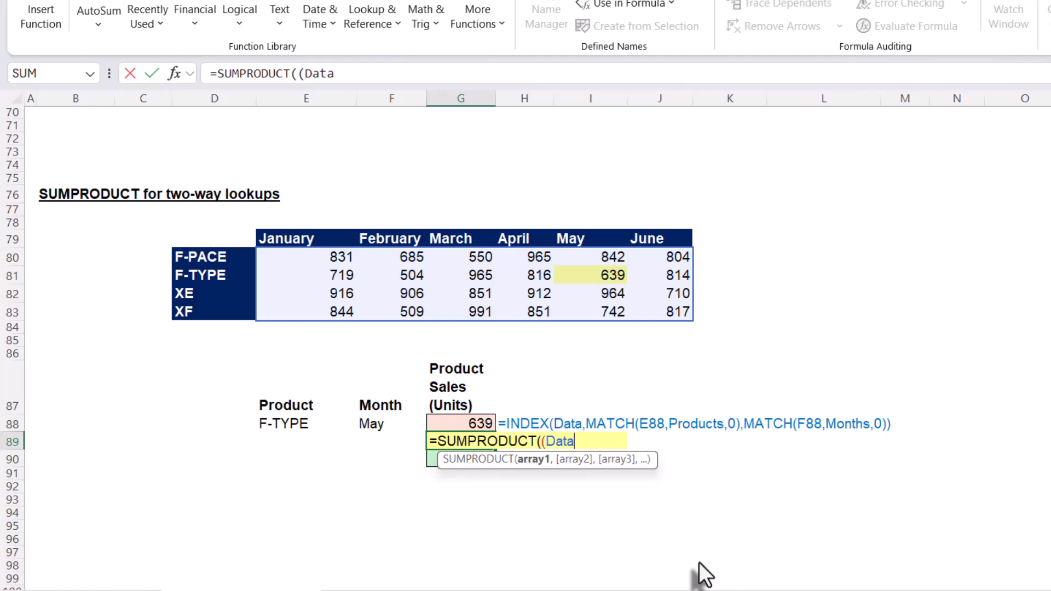
Step: Multiply Data by the condition (Products=E88) inside the SUMPRODUCT formula in G89
{"action": "type", "text": ")*(produ"}
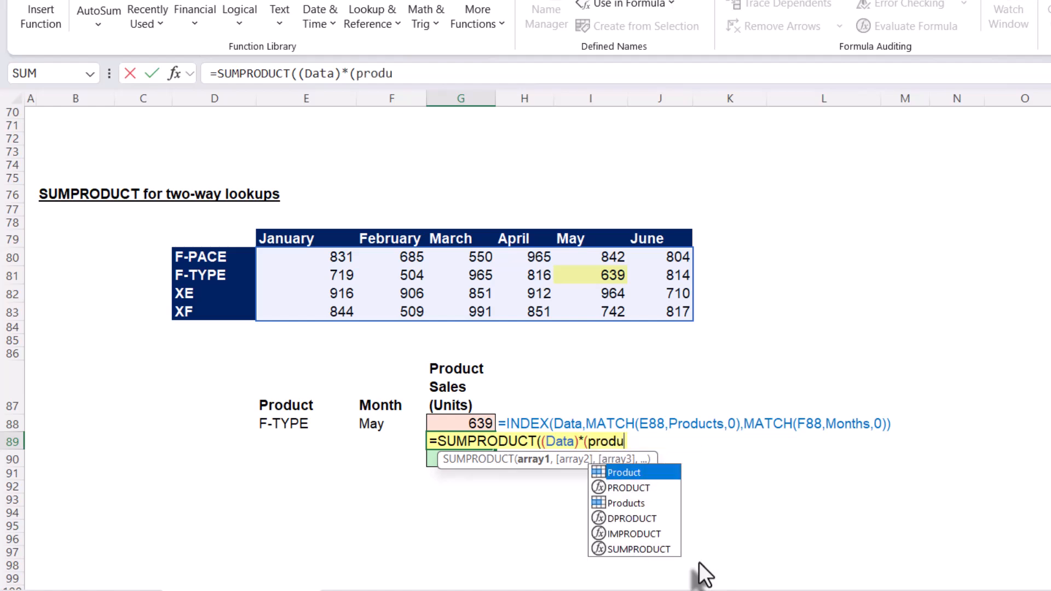
{"action": "key", "text": "Down"}
{"action": "key", "text": "Down"}
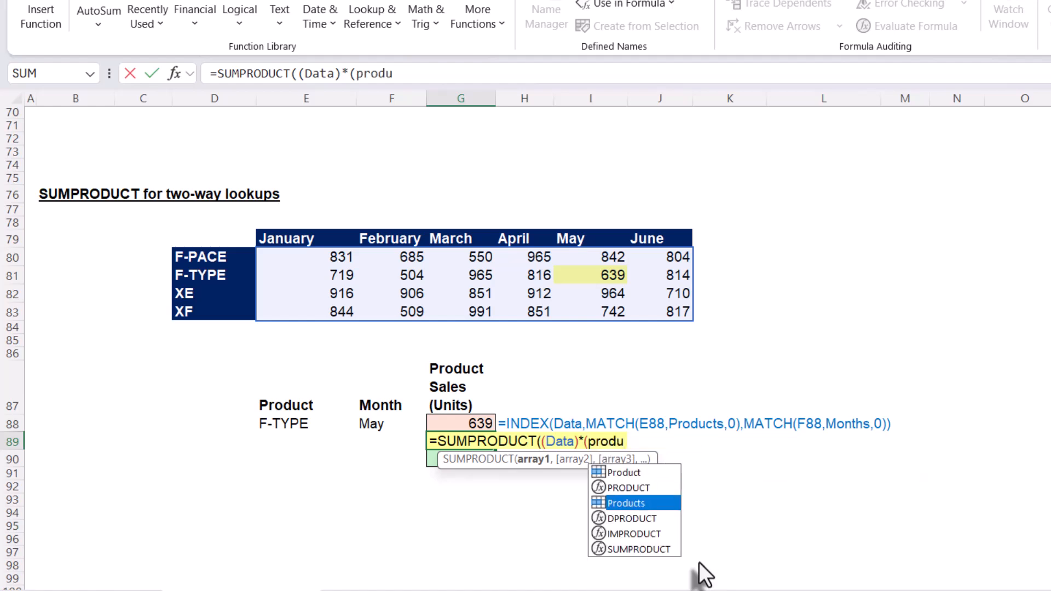
{"action": "key", "text": "Tab"}
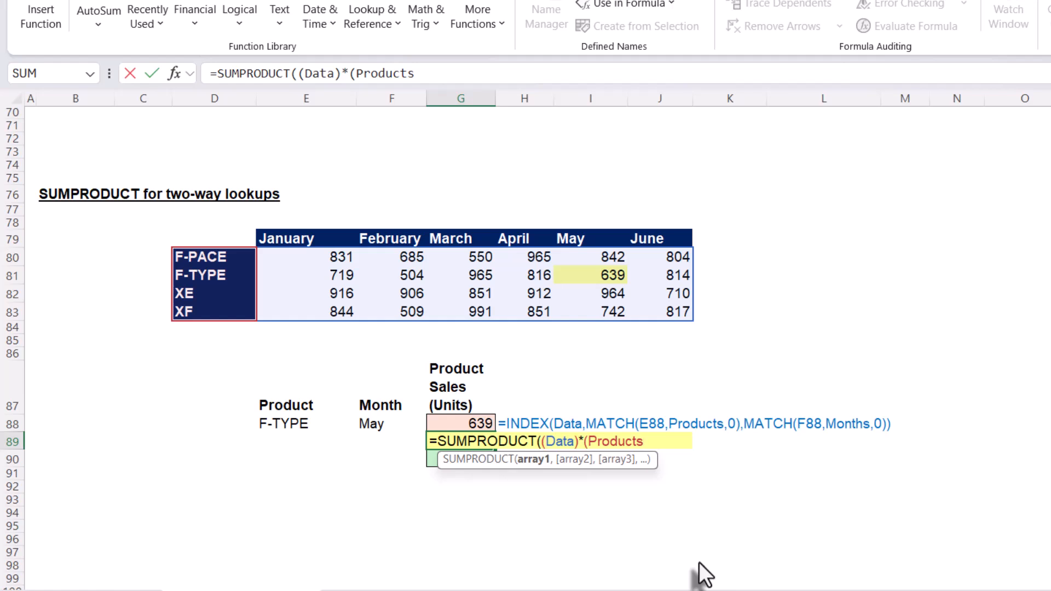
{"action": "type", "text": "="}
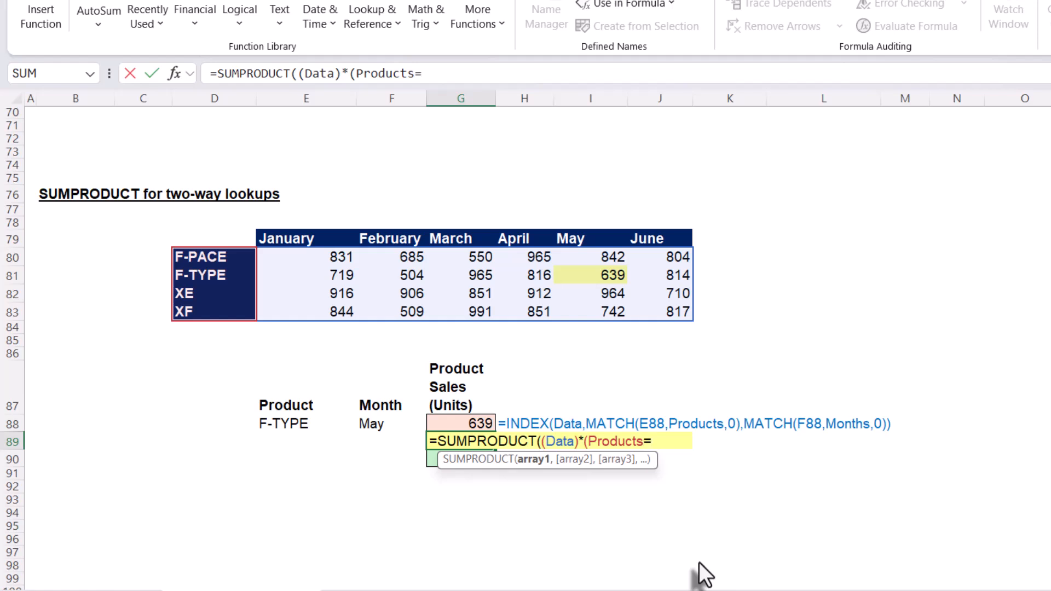
{"action": "left_click", "coordinate": [292, 425]}
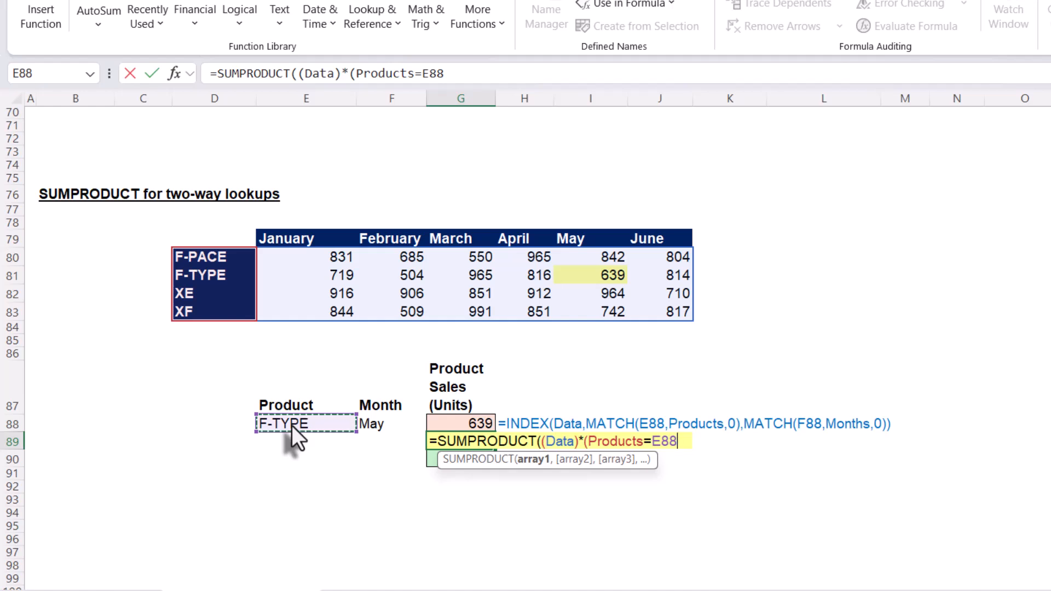
{"action": "type", "text": ")*("}
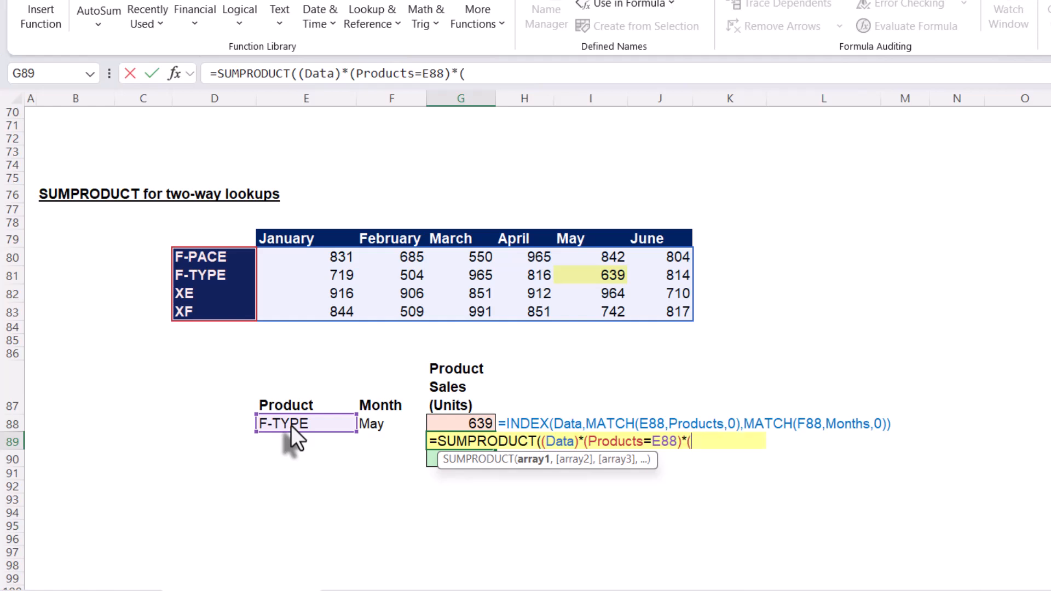
Step: Add (Months=F88) as the last factor and complete the SUMPRODUCT formula in G89
{"action": "type", "text": "month"}
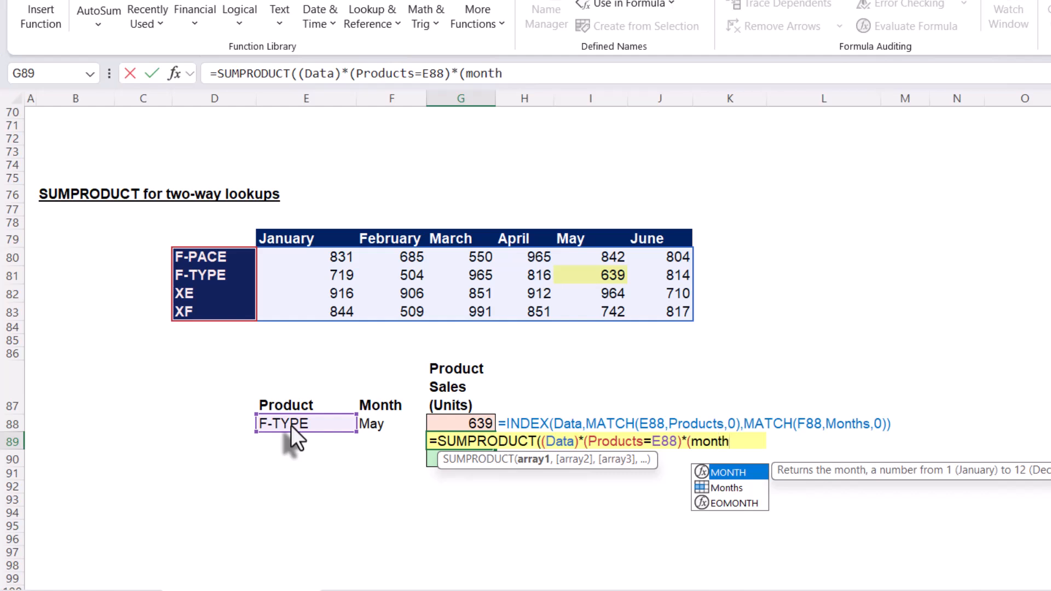
{"action": "key", "text": "Down"}
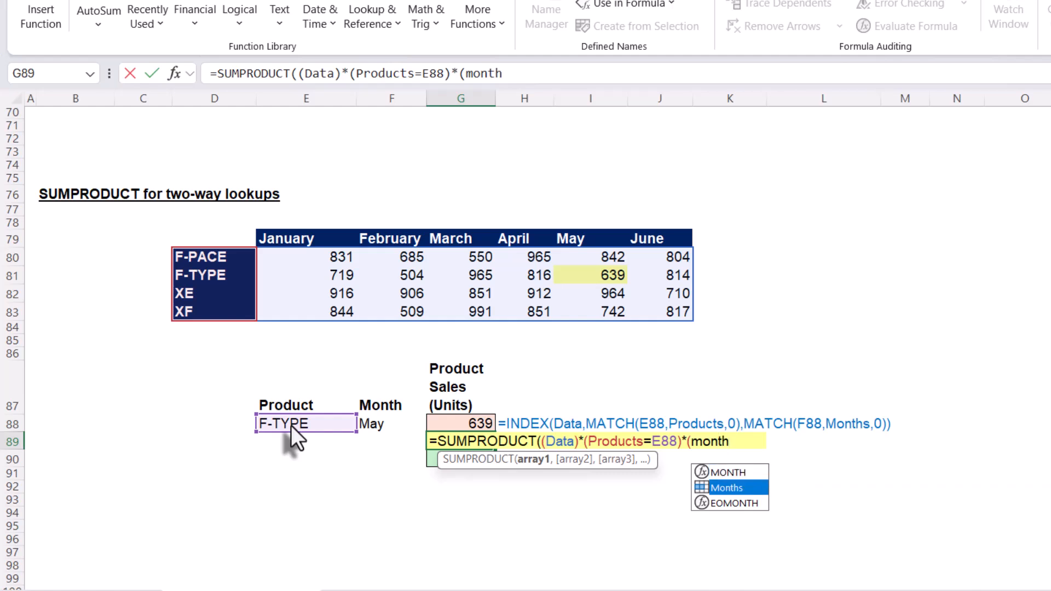
{"action": "key", "text": "Tab"}
{"action": "type", "text": "="}
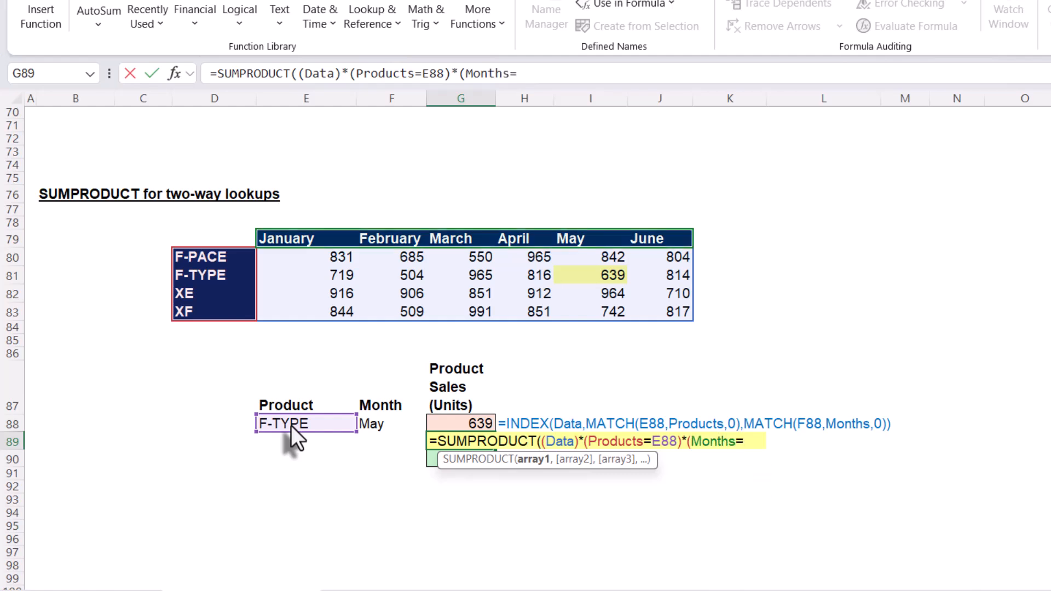
{"action": "left_click", "coordinate": [388, 421]}
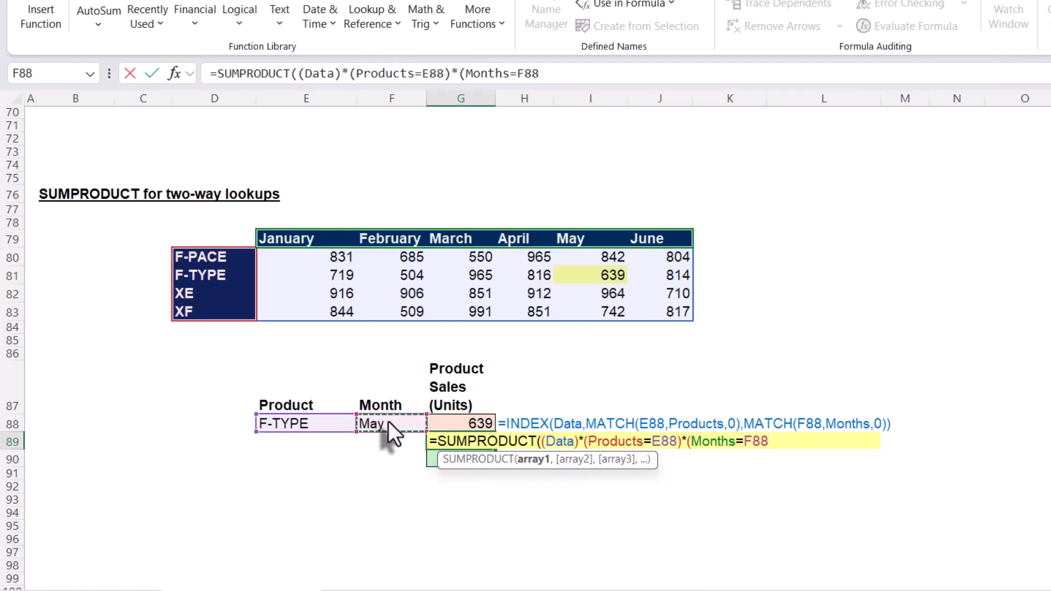
{"action": "type", "text": "))"}
{"action": "key", "text": "Return"}
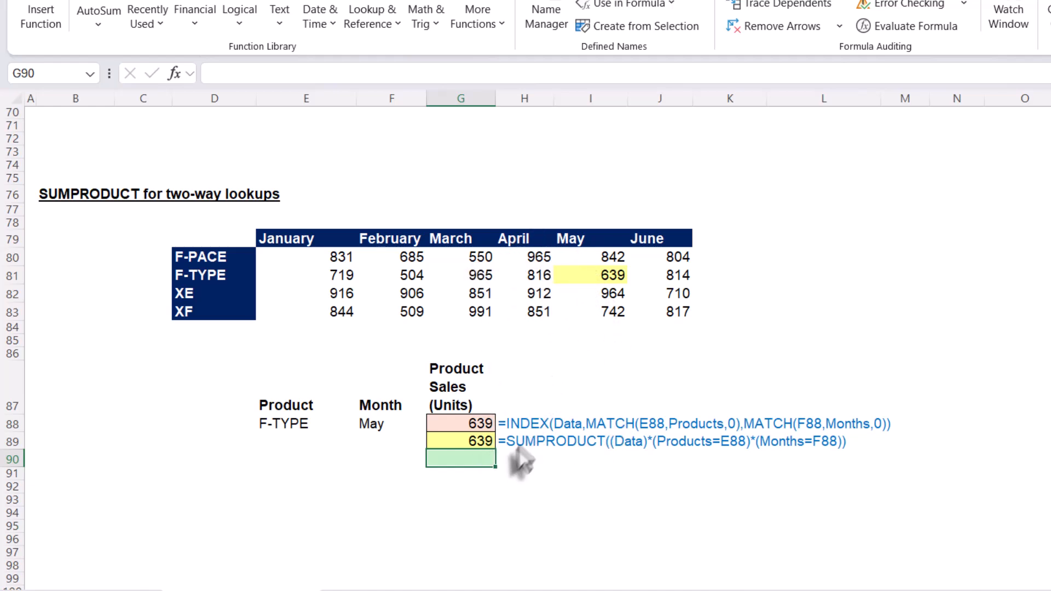
Step: Enter =Data in N89 to spill the whole sales array beside the lookup formulas
{"action": "left_click", "coordinate": [944, 445]}
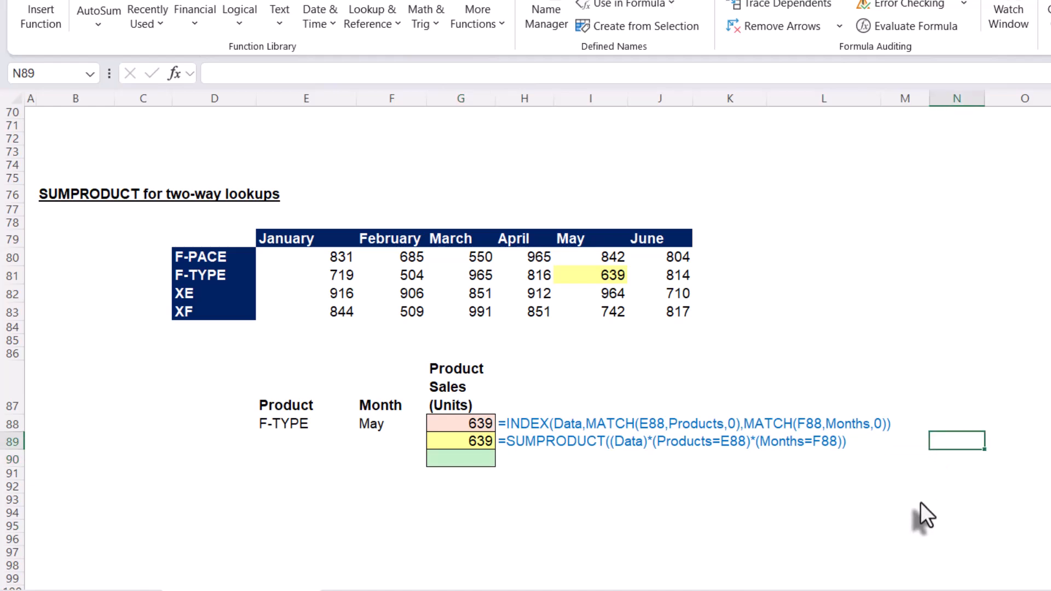
{"action": "type", "text": "=s"}
{"action": "key", "text": "BackSpace"}
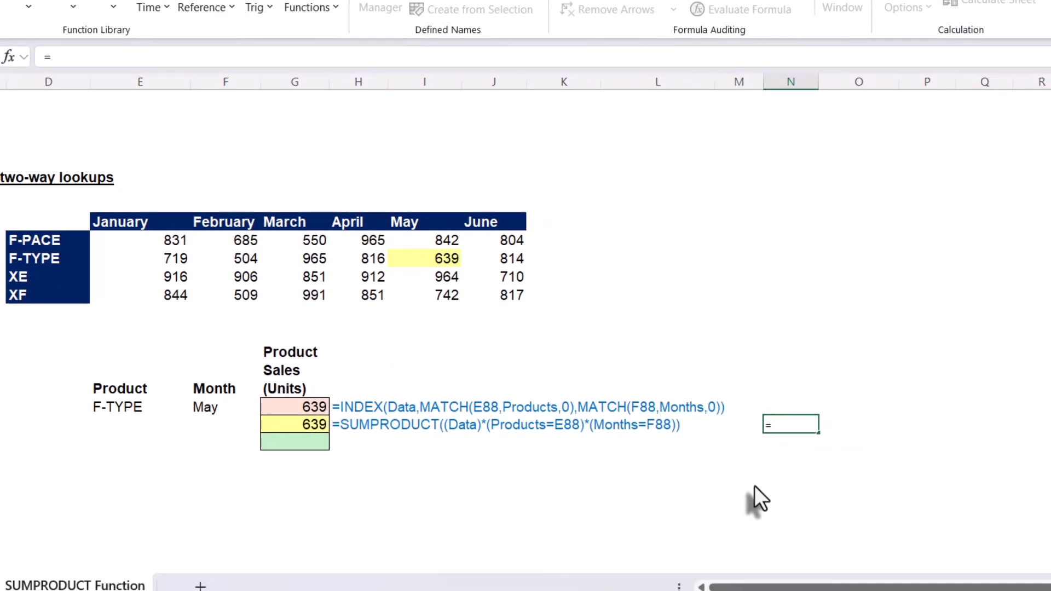
{"action": "type", "text": "dat"}
{"action": "key", "text": "Tab"}
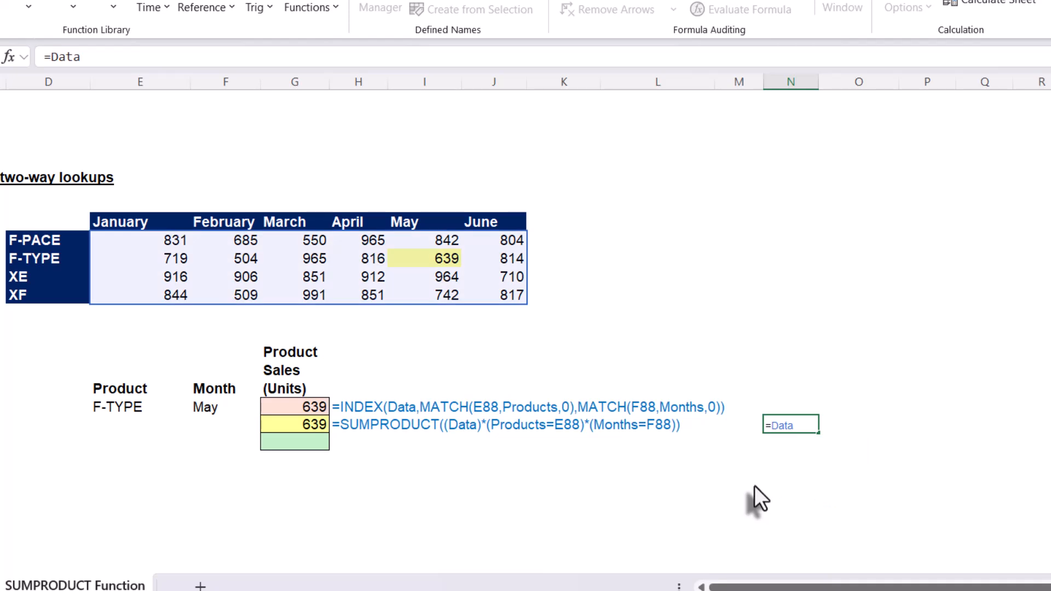
{"action": "key", "text": "Return"}
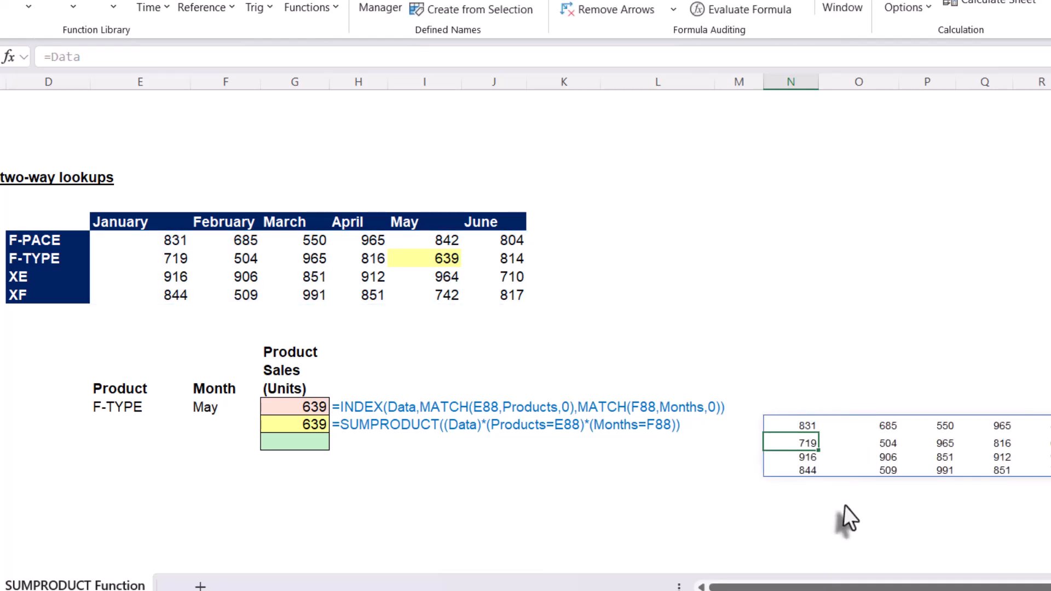
Step: Move the spilled Data array from N89 to G93, below the lookup results
{"action": "left_click", "coordinate": [804, 427]}
{"action": "left_click_drag", "start_coordinate": [803, 417], "coordinate": [284, 487]}
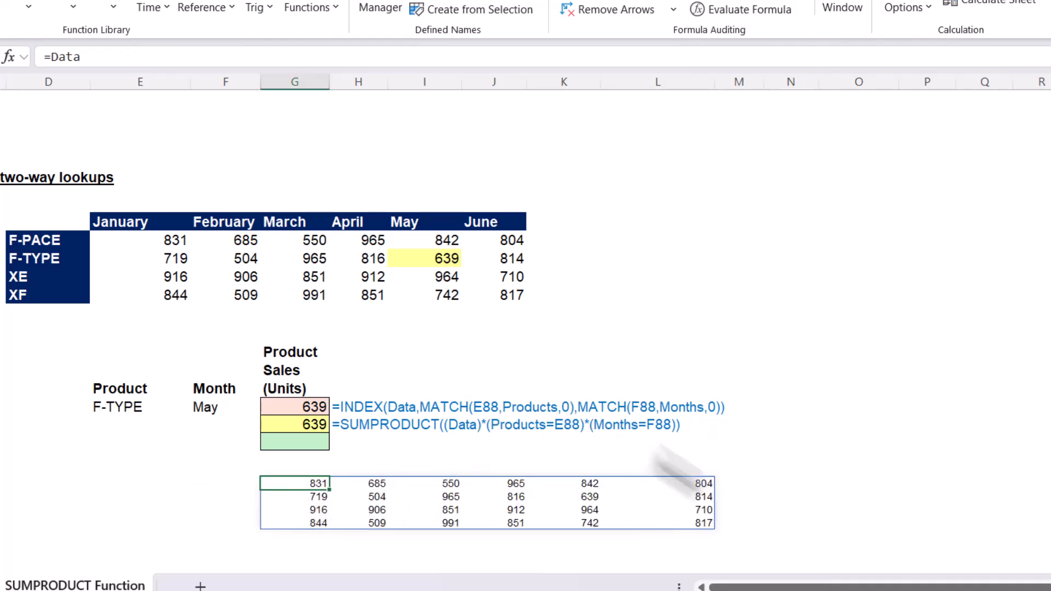
{"action": "left_click", "coordinate": [771, 482]}
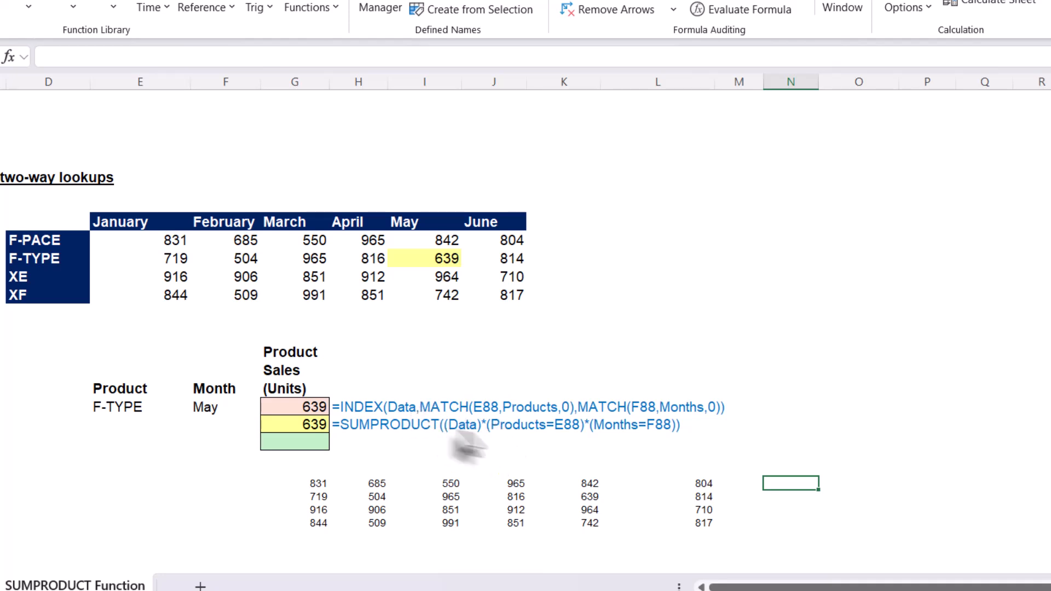
Step: Enter =Products=E88 in M93, beside the spilled Data array, to test each product against the lookup product
{"action": "left_click", "coordinate": [747, 485]}
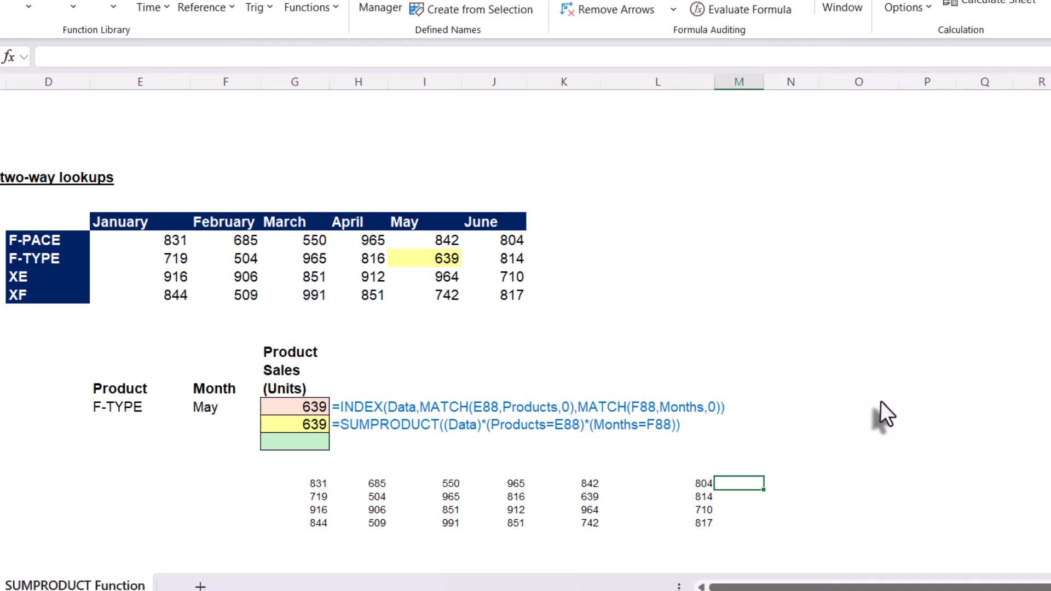
{"action": "type", "text": "="}
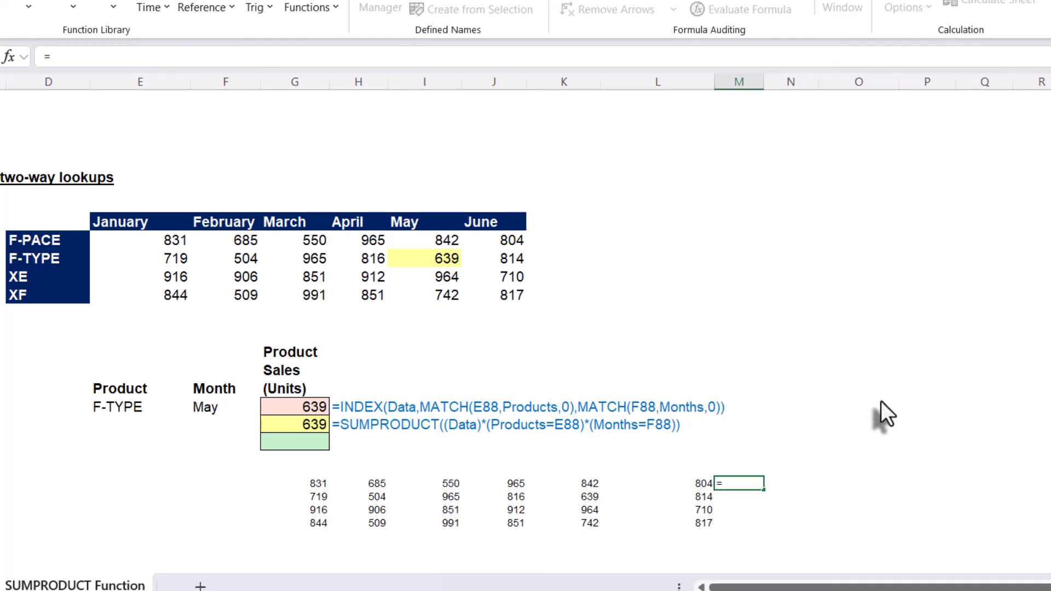
{"action": "type", "text": "pri"}
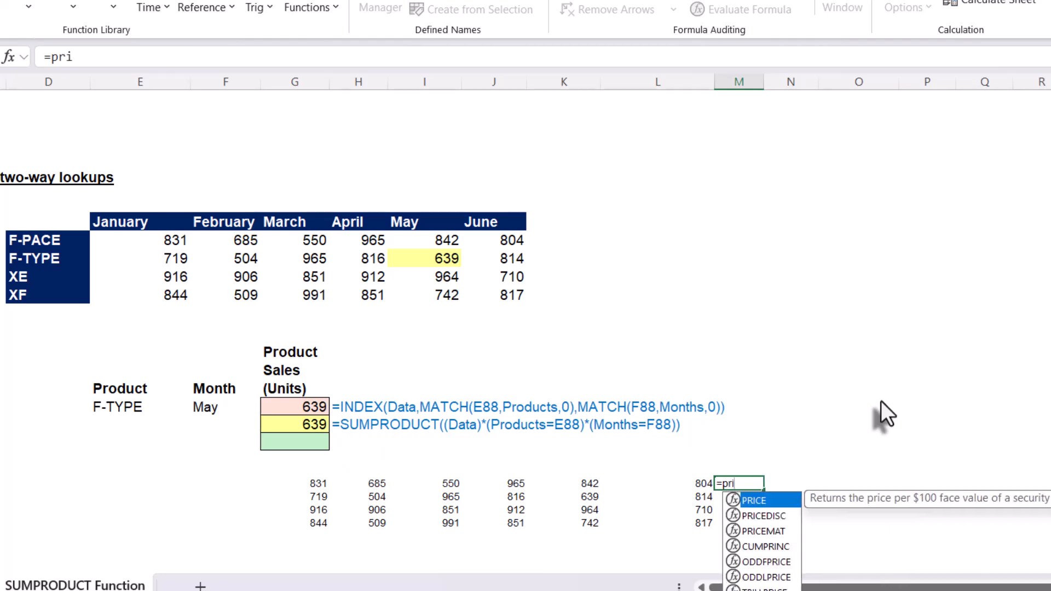
{"action": "key", "text": "BackSpace"}
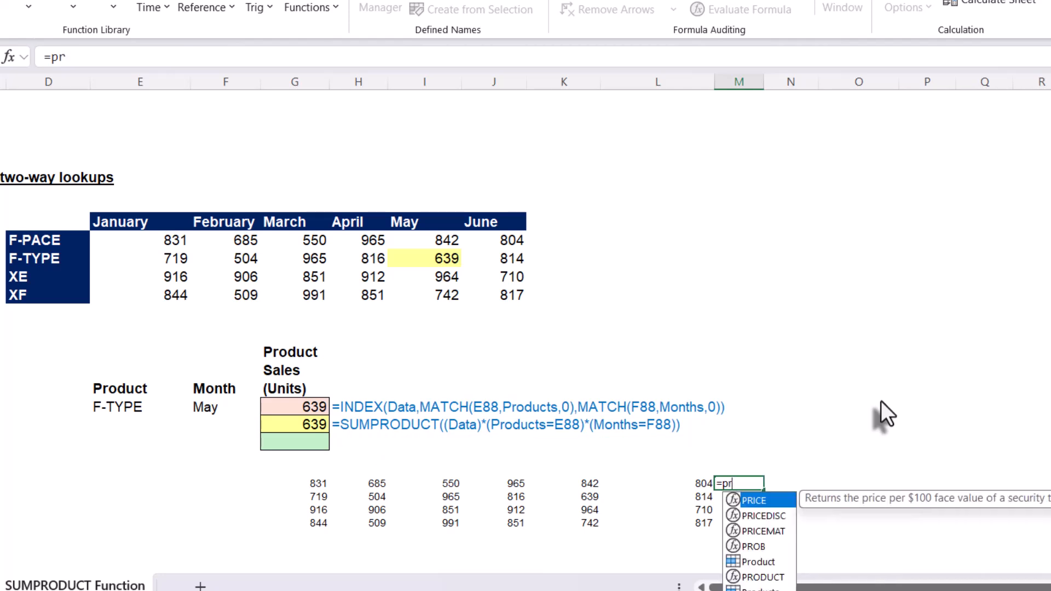
{"action": "type", "text": "od"}
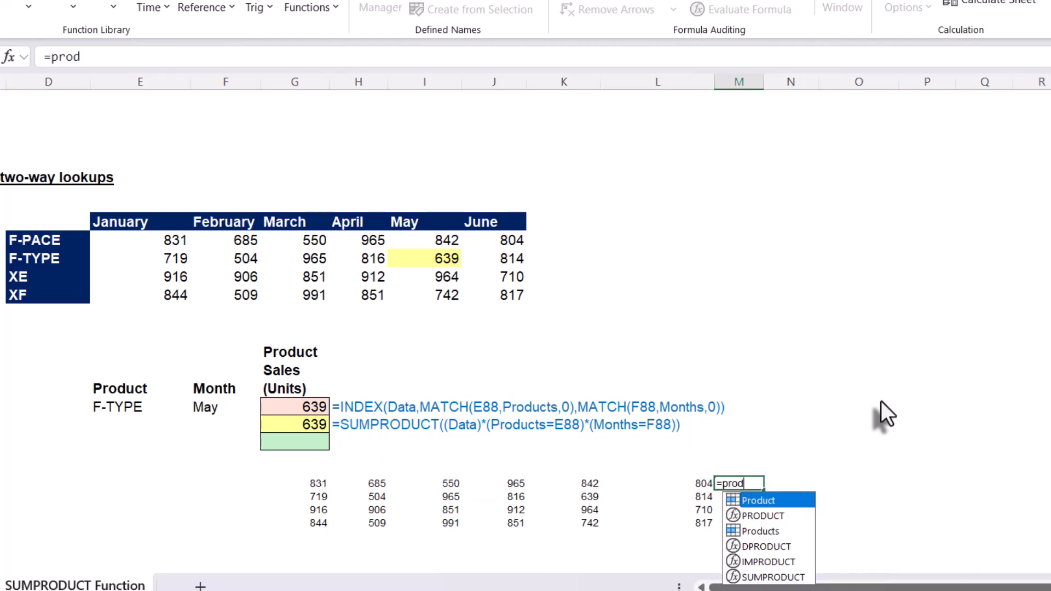
{"action": "key", "text": "Down"}
{"action": "key", "text": "Down"}
{"action": "key", "text": "Tab"}
{"action": "type", "text": "="}
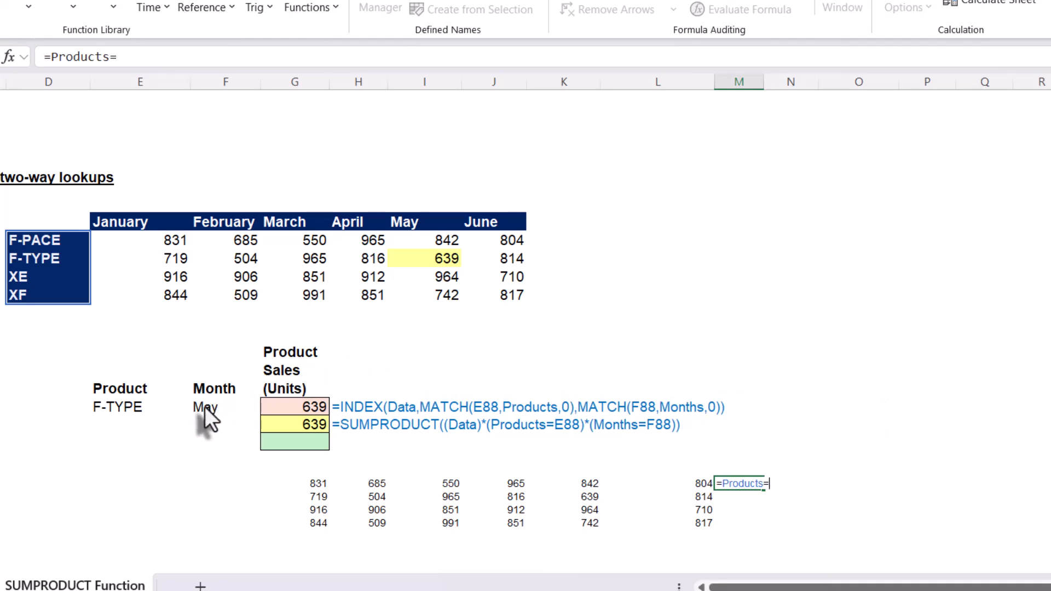
{"action": "left_click", "coordinate": [101, 414]}
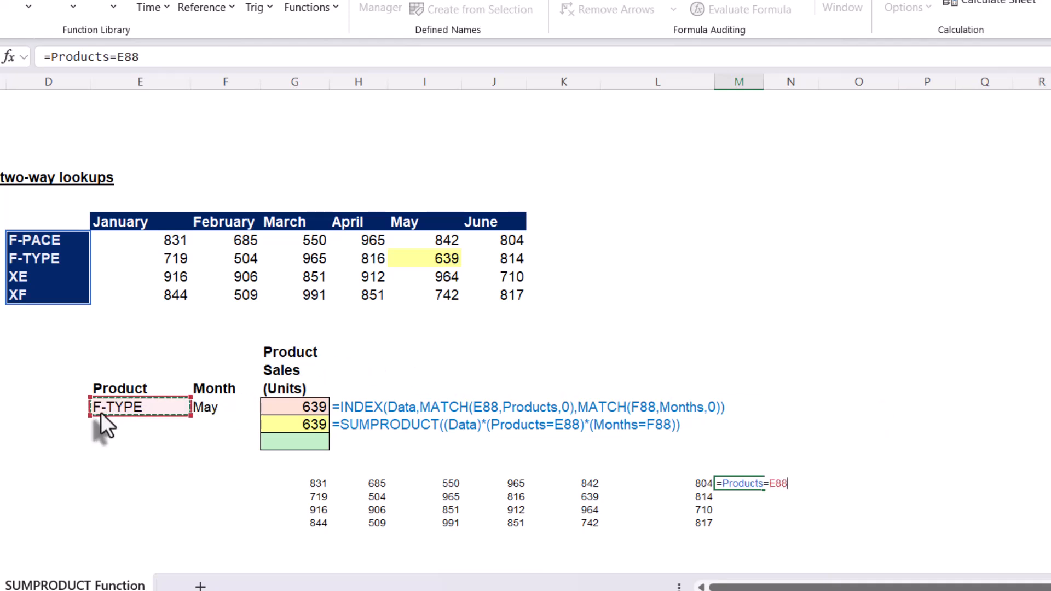
{"action": "key", "text": "Return"}
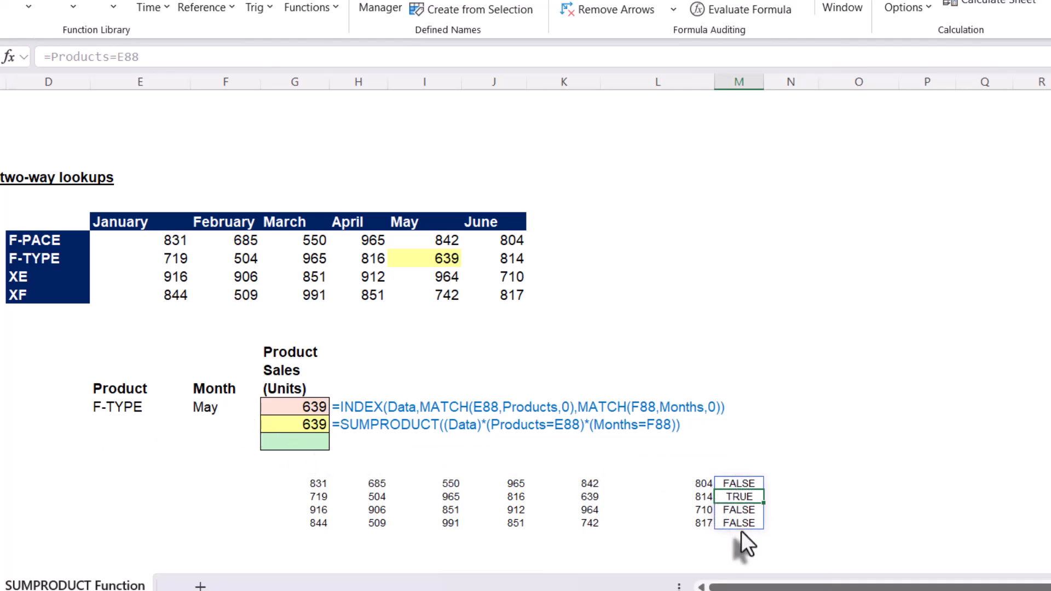
Step: Enter =Months=F88 in N93 to test each month header against the lookup month
{"action": "left_click", "coordinate": [779, 484]}
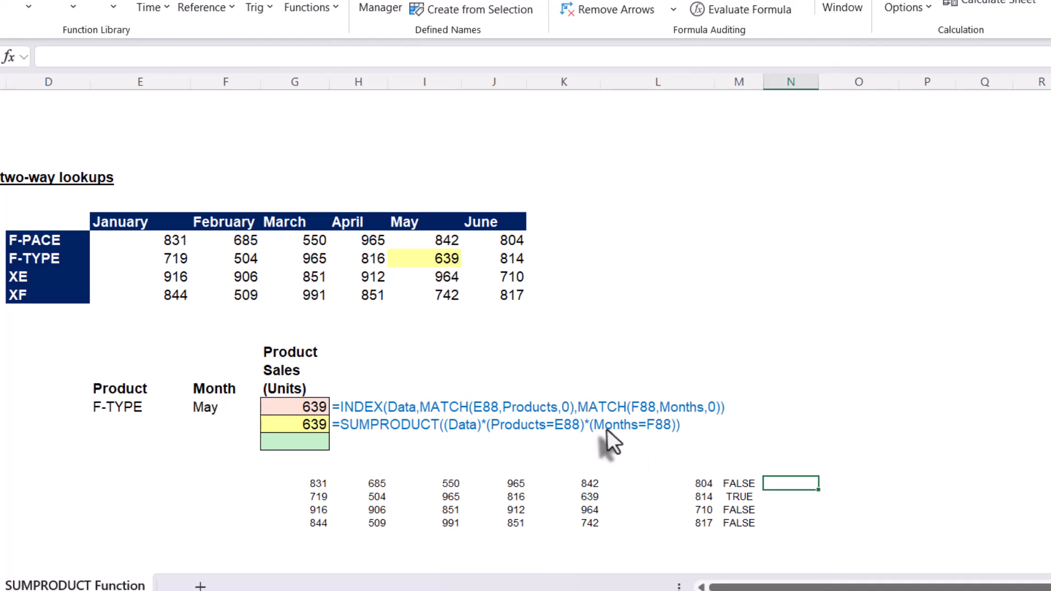
{"action": "type", "text": "="}
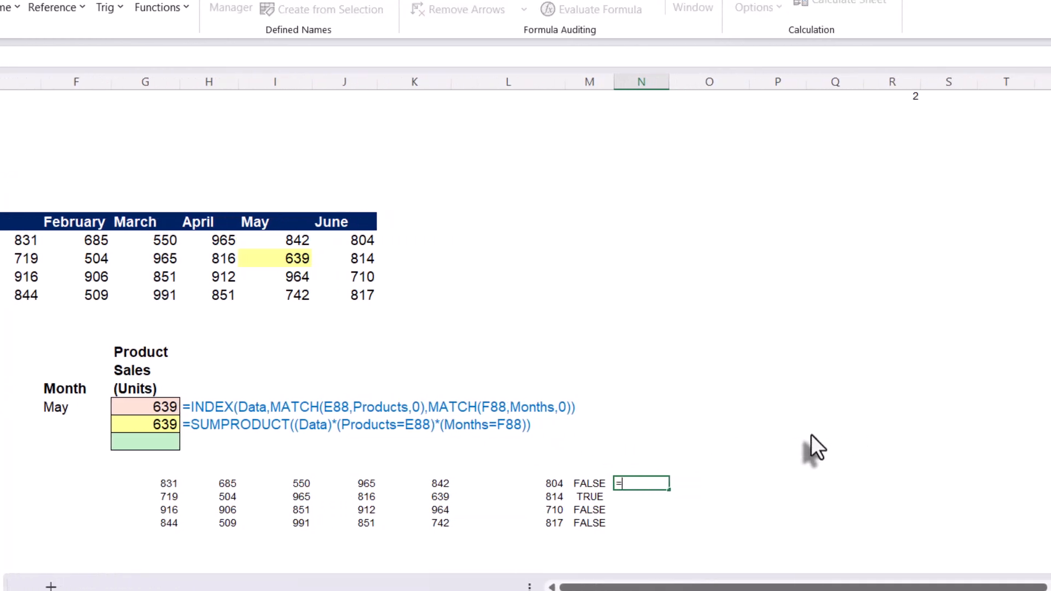
{"action": "type", "text": "months"}
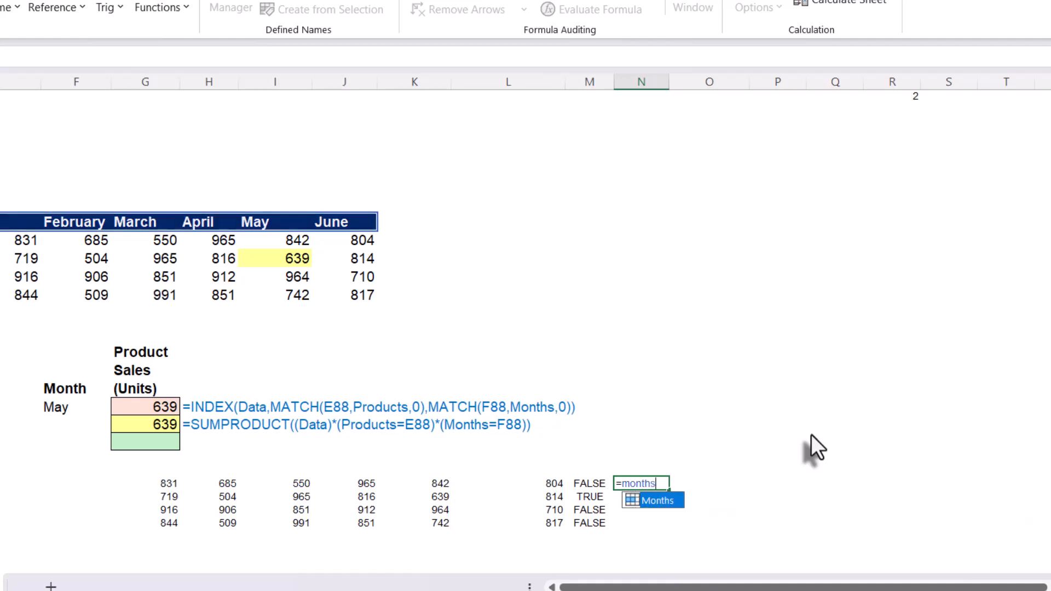
{"action": "key", "text": "Tab"}
{"action": "type", "text": "="}
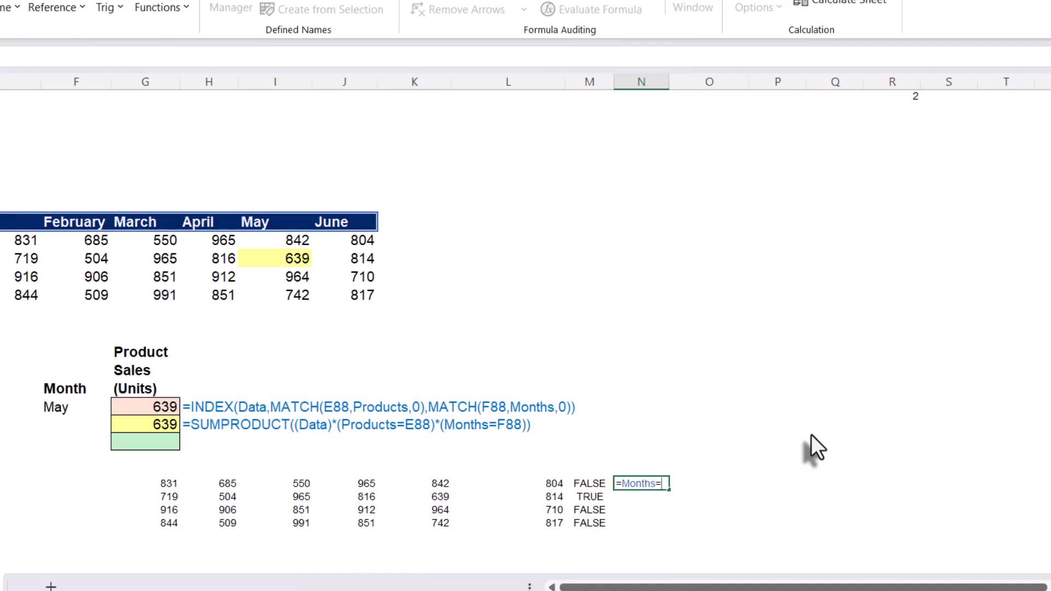
{"action": "left_click", "coordinate": [66, 410]}
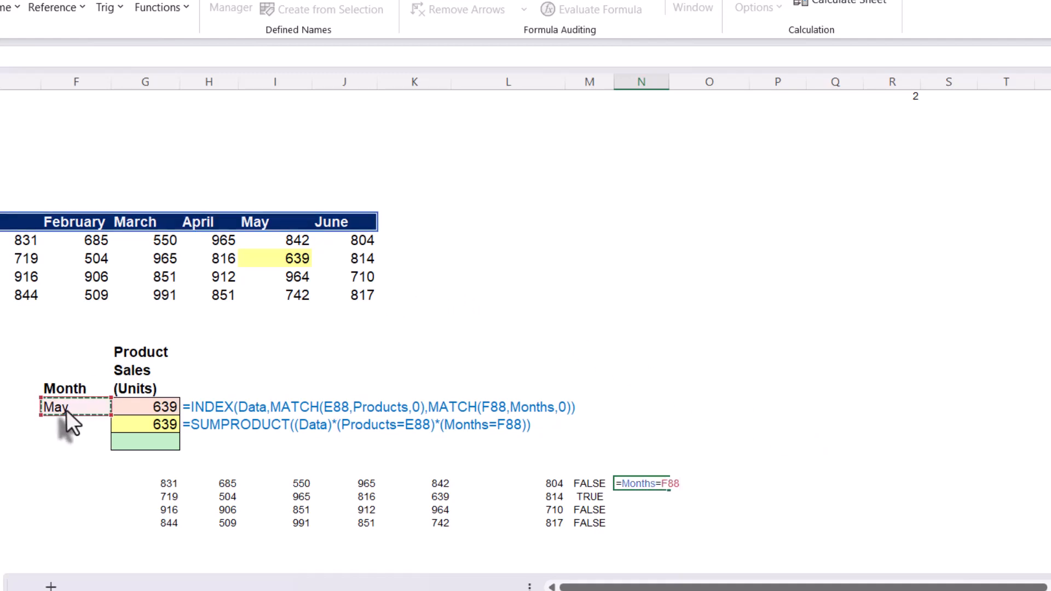
{"action": "key", "text": "Return"}
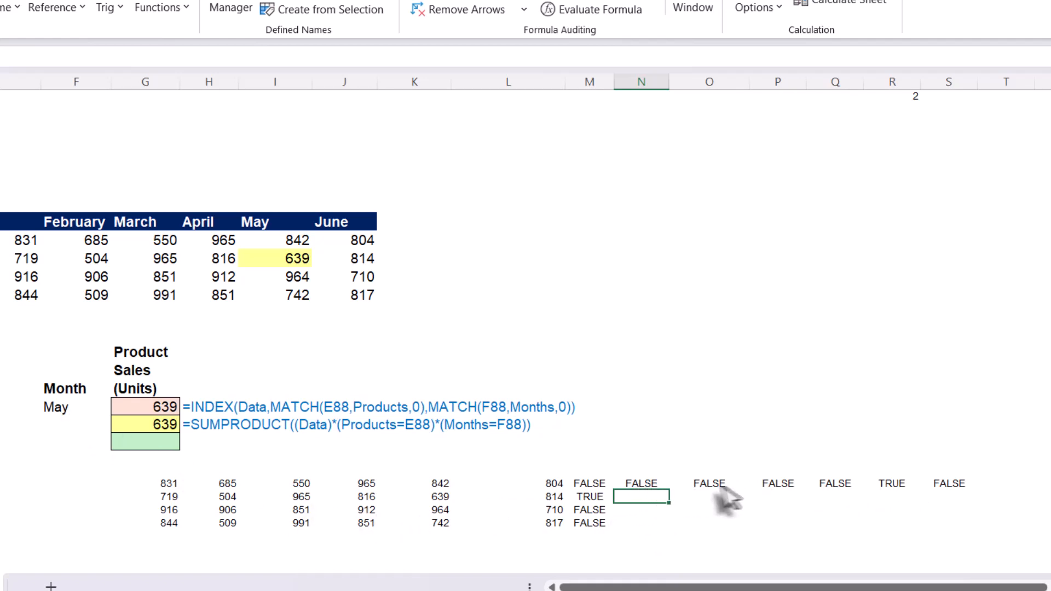
Step: Compare the spilled product and month condition arrays in row 93 with the January to June headers of the sales table
{"action": "left_click", "coordinate": [591, 485]}
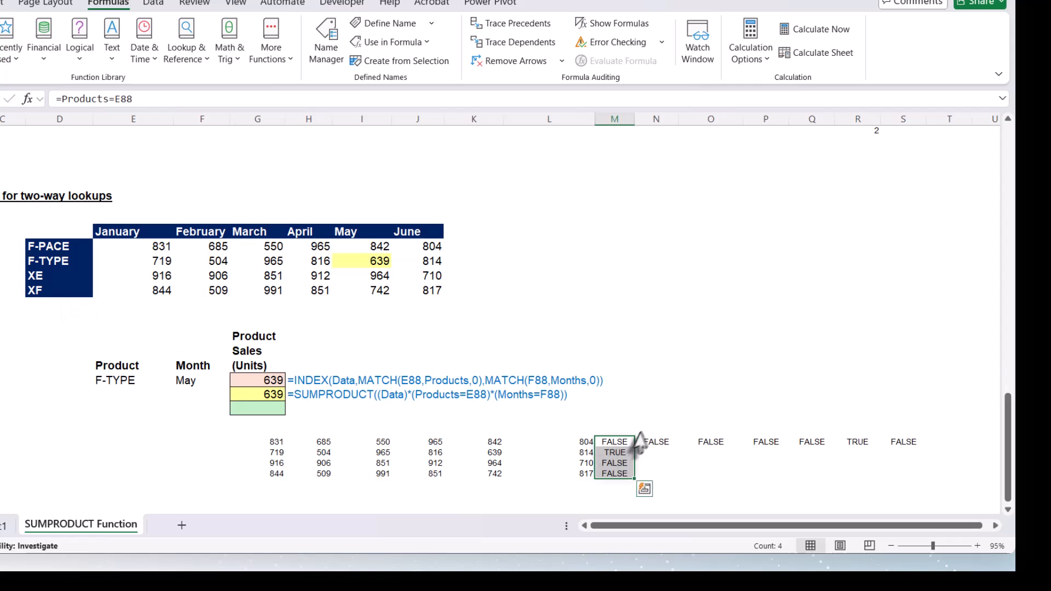
{"action": "left_click", "coordinate": [655, 441]}
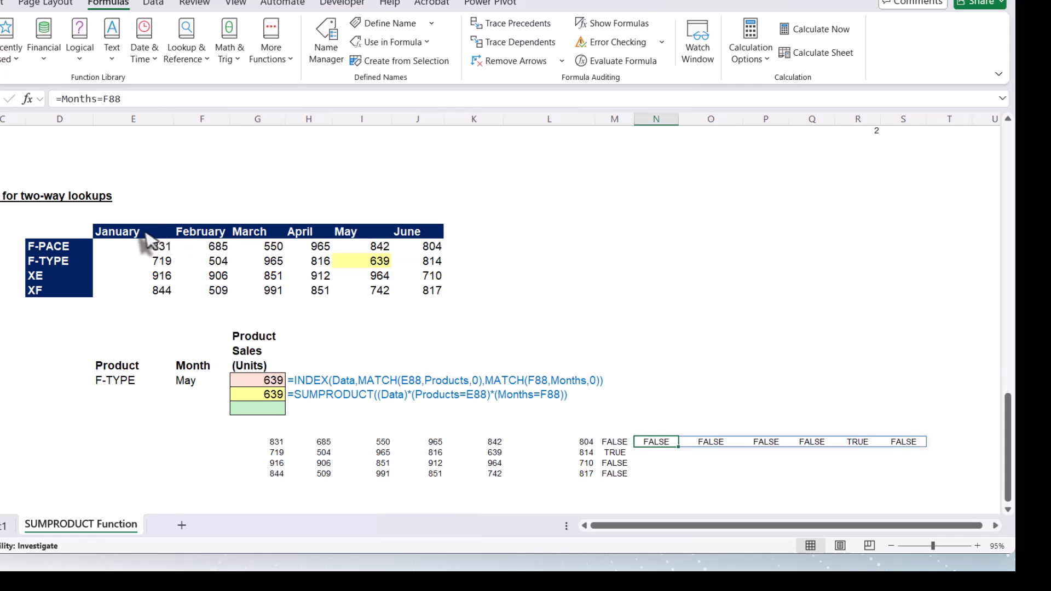
{"action": "left_click_drag", "start_coordinate": [139, 234], "coordinate": [412, 235]}
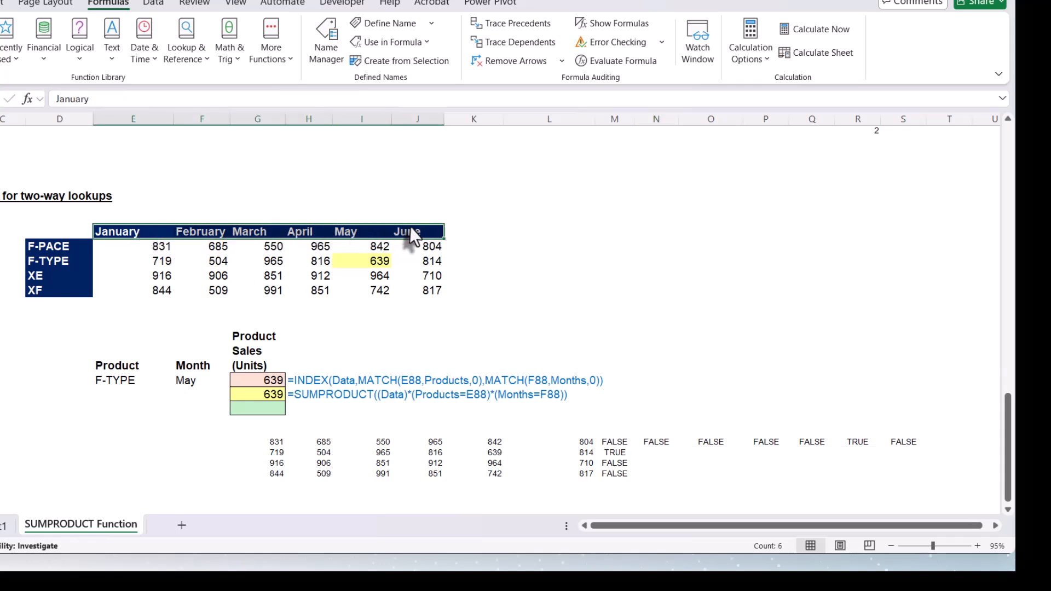
{"action": "left_click", "coordinate": [658, 446]}
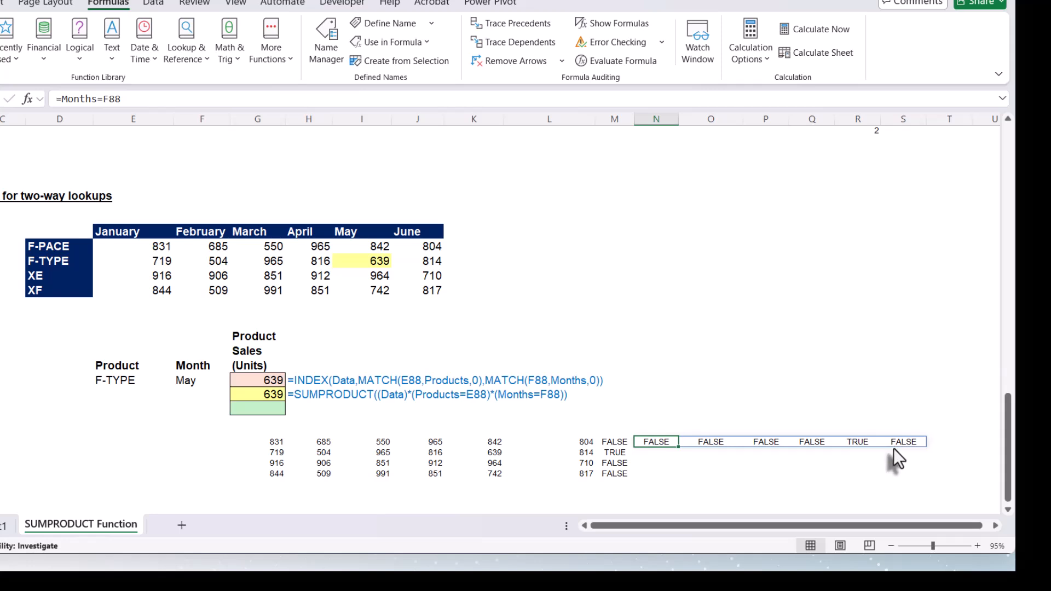
{"action": "left_click", "coordinate": [997, 526]}
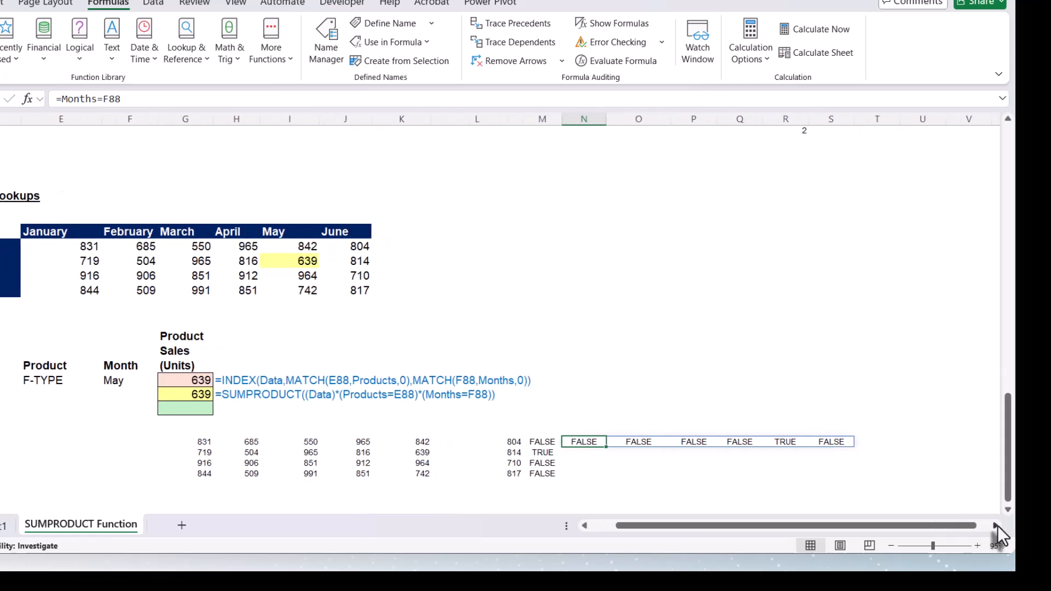
{"action": "left_click_drag", "start_coordinate": [843, 528], "coordinate": [740, 528]}
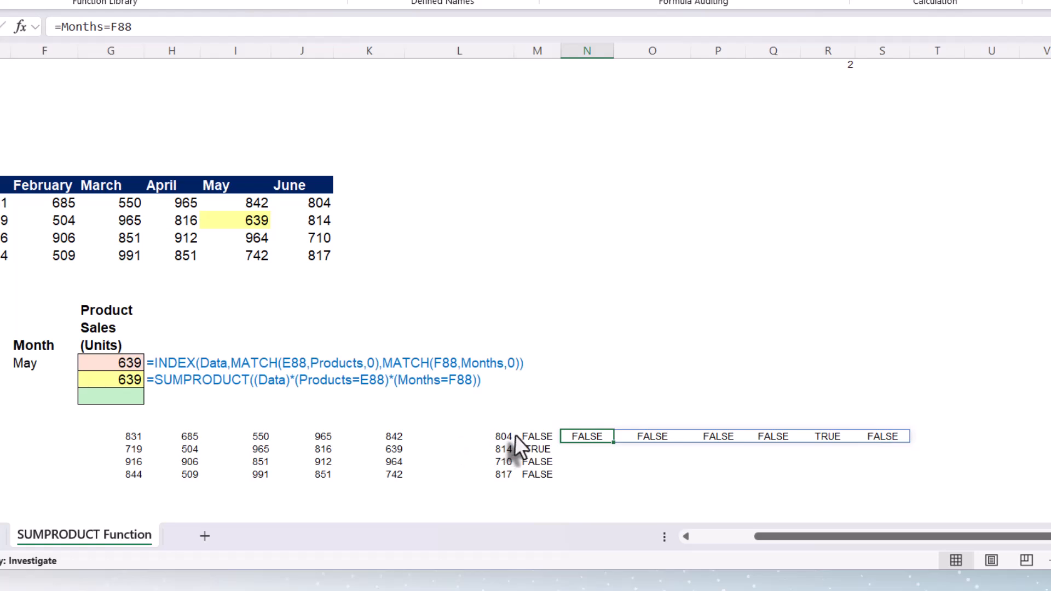
Step: Multiply the three spilled arrays in T93 with the formula =G93#*M93#*N93#
{"action": "left_click", "coordinate": [955, 435]}
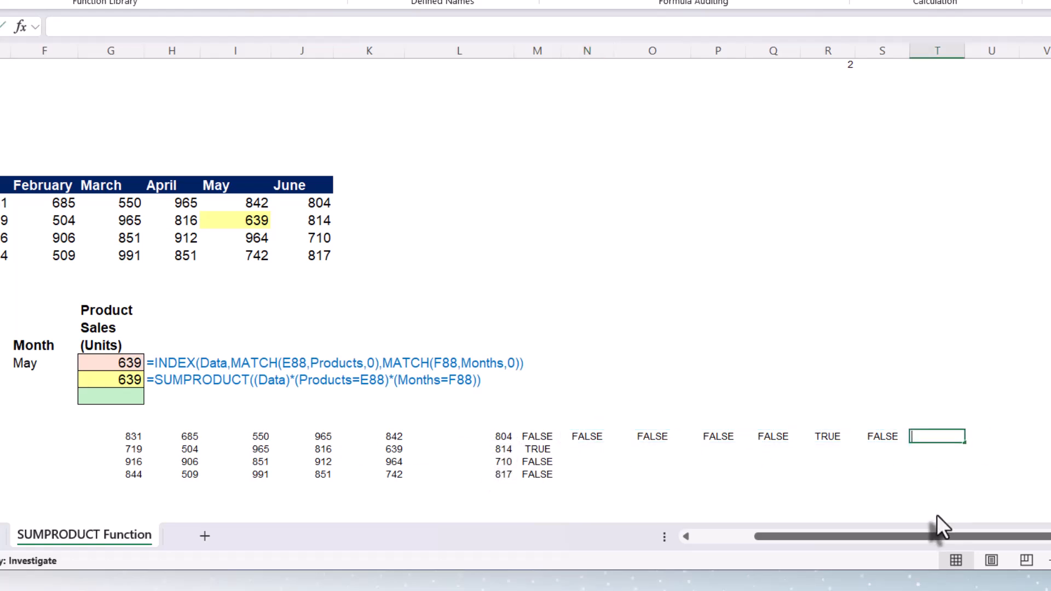
{"action": "type", "text": "="}
{"action": "left_click", "coordinate": [137, 435]}
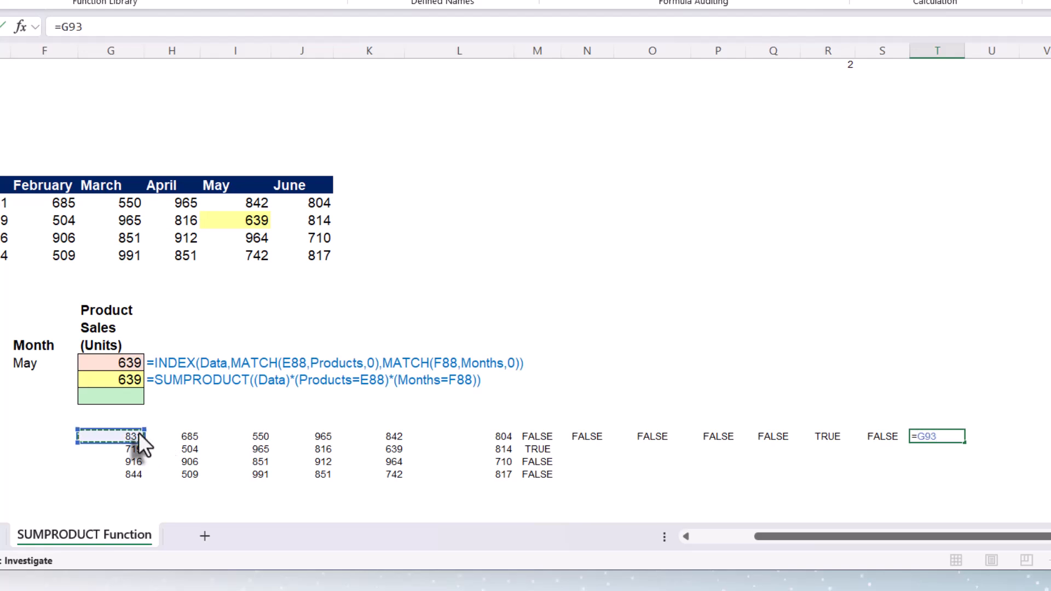
{"action": "type", "text": "#*"}
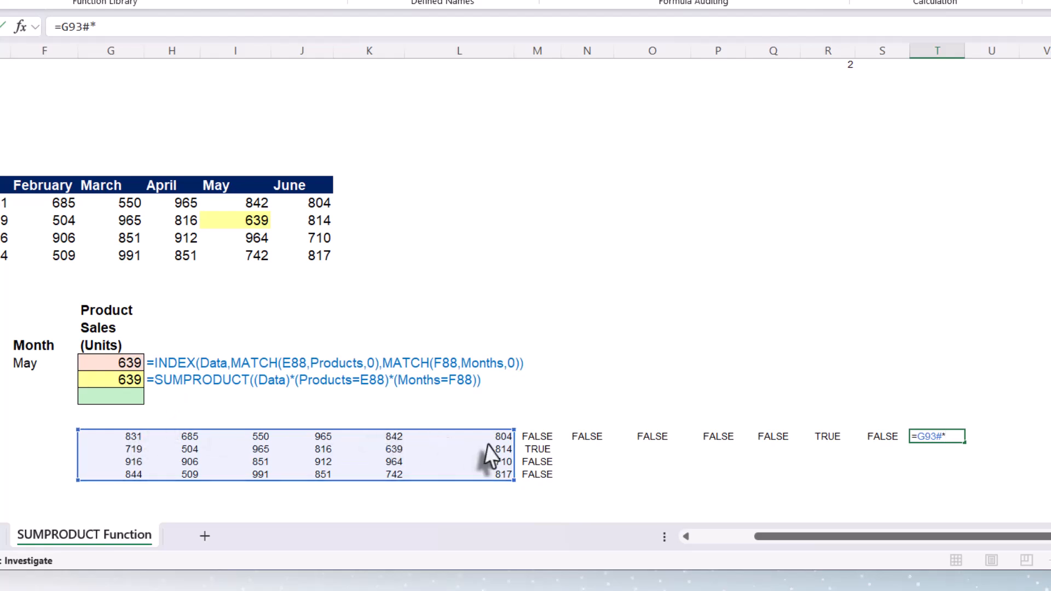
{"action": "left_click", "coordinate": [537, 435]}
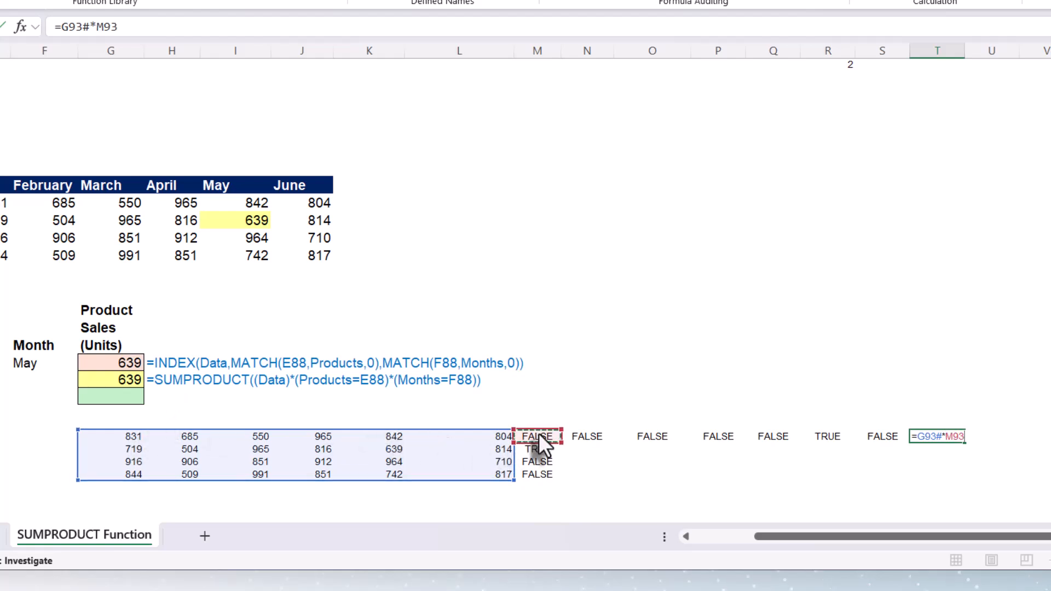
{"action": "type", "text": "#*"}
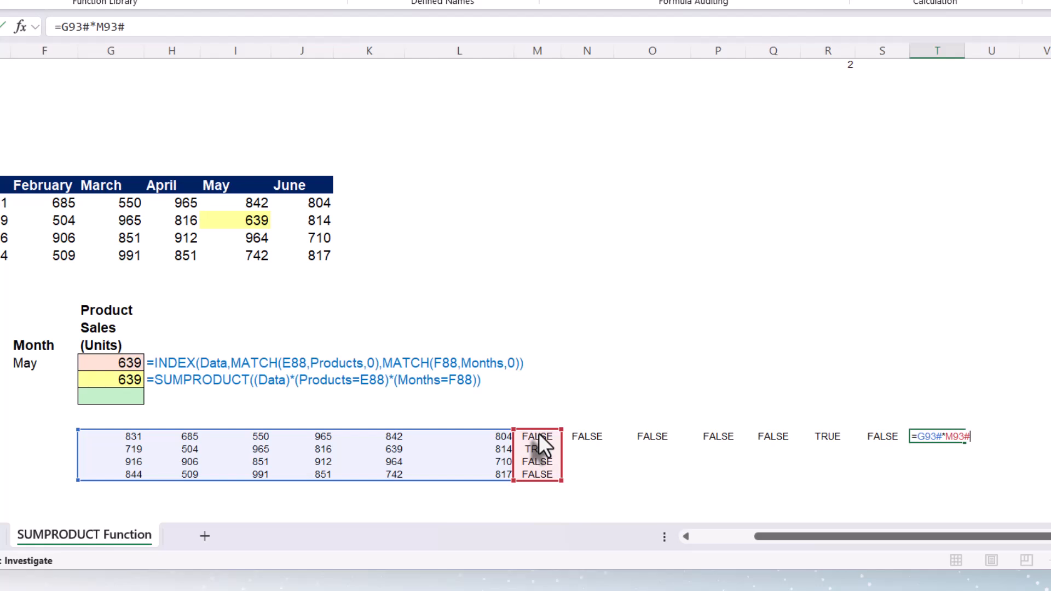
{"action": "left_click", "coordinate": [589, 440]}
{"action": "type", "text": "#"}
{"action": "key", "text": "Return"}
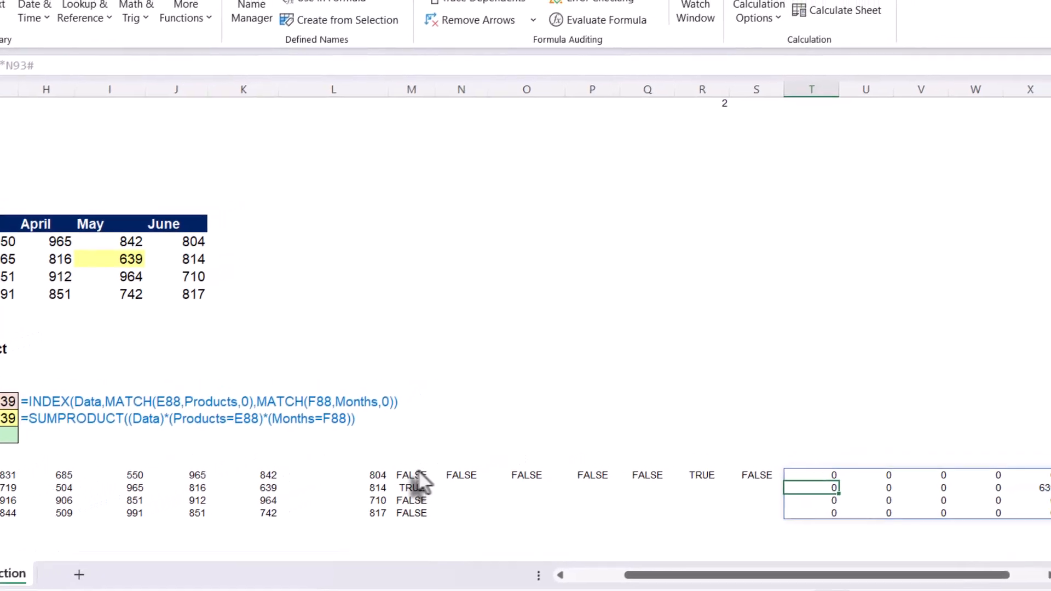
Step: Examine the multiplied array in T93:Y96, including the only nonzero cell in the F-TYPE row
{"action": "left_click_drag", "start_coordinate": [944, 587], "coordinate": [978, 586]}
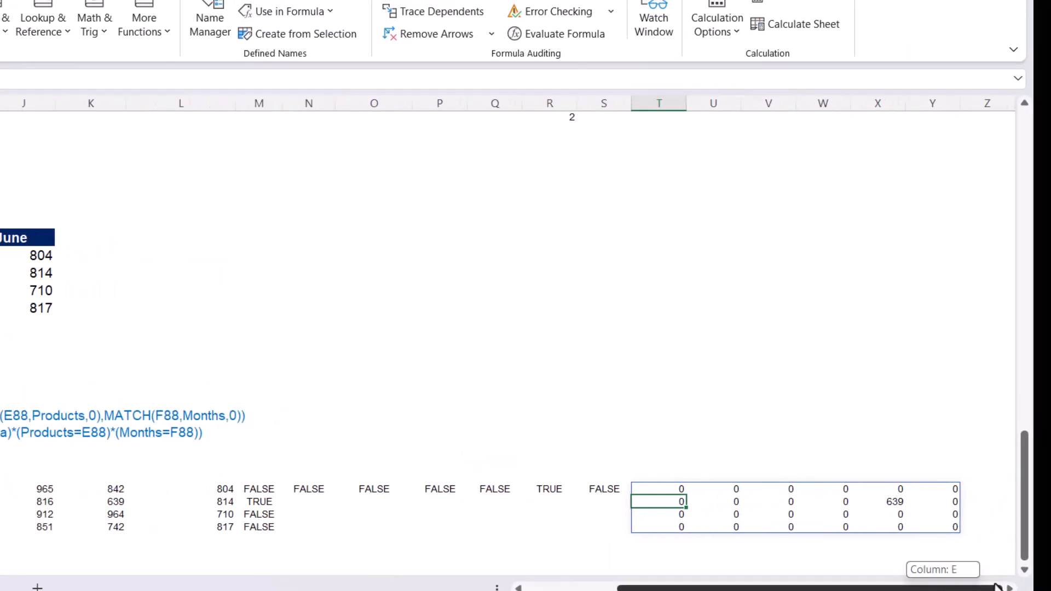
{"action": "left_click_drag", "start_coordinate": [683, 498], "coordinate": [672, 491]}
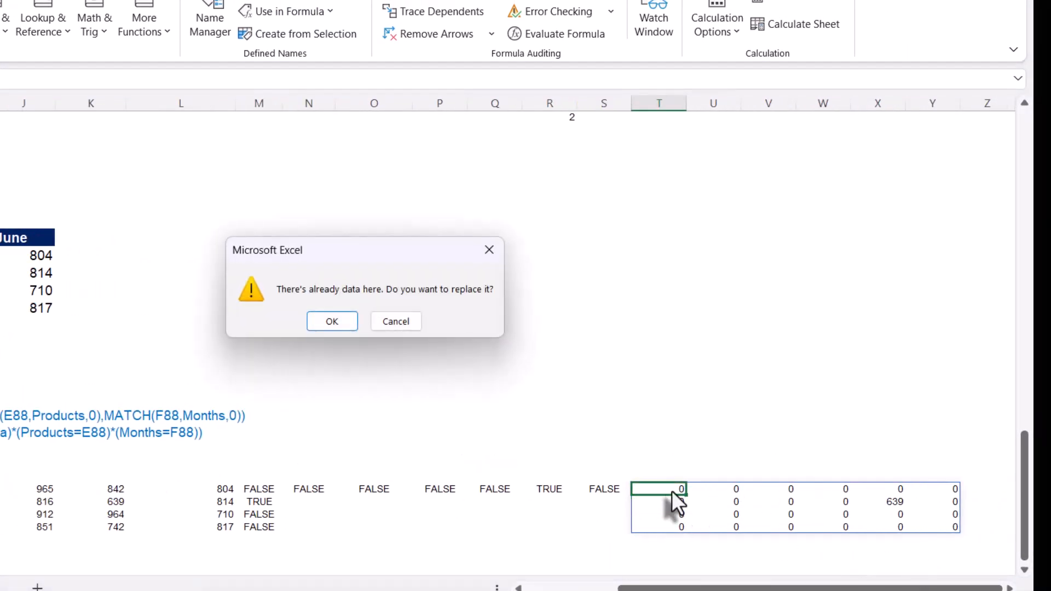
{"action": "key", "text": "Escape"}
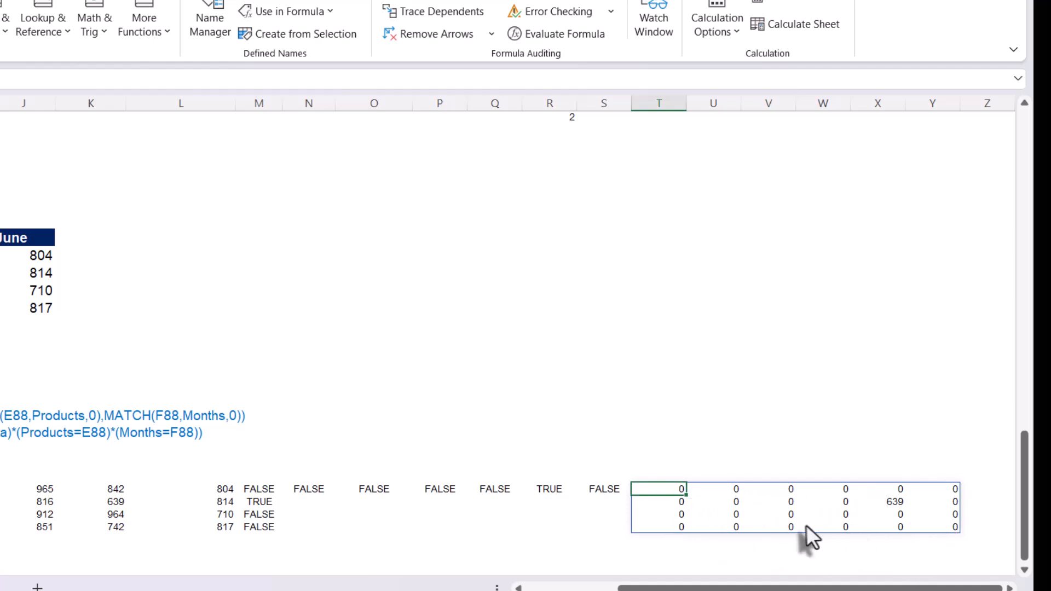
{"action": "left_click", "coordinate": [888, 503]}
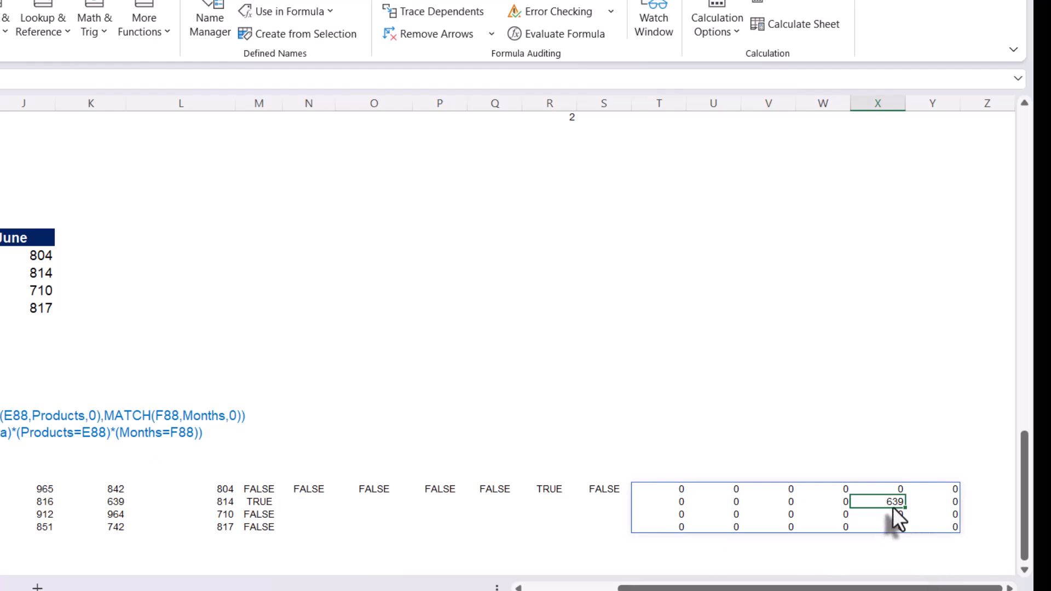
{"action": "left_click", "coordinate": [672, 547]}
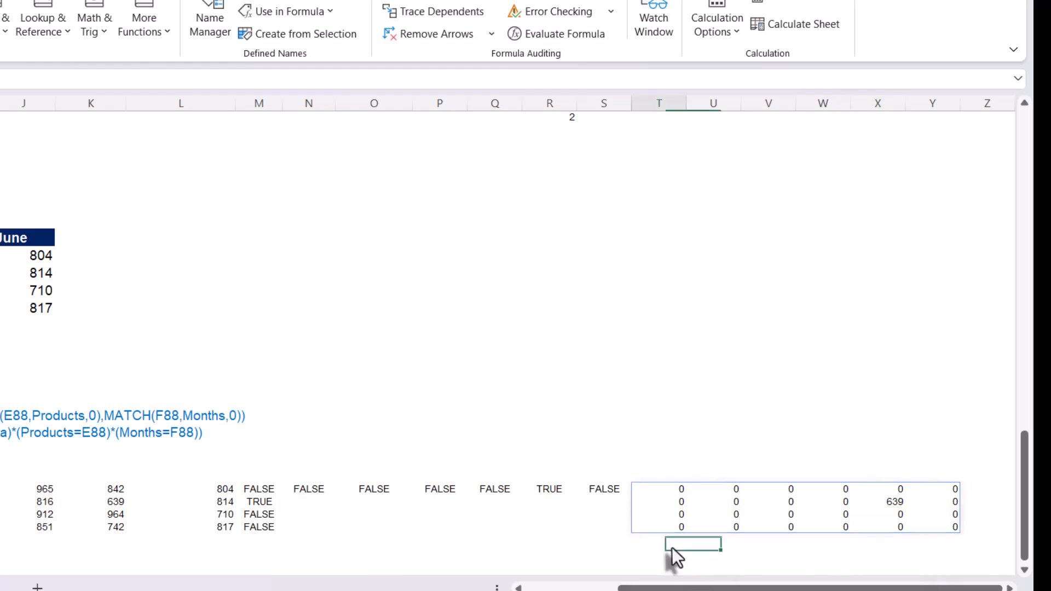
{"action": "scroll", "coordinate": [676, 558], "scroll_direction": "down", "scroll_amount": 1}
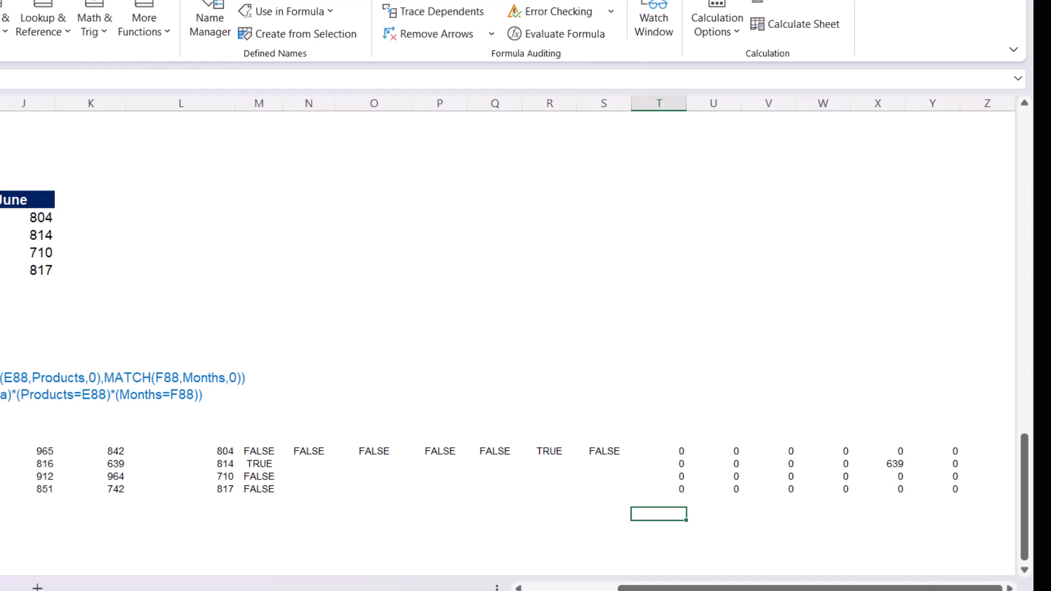
{"action": "mouse_move", "coordinate": [678, 452]}
{"action": "left_mouse_down"}
{"action": "mouse_move", "coordinate": [849, 469]}
{"action": "mouse_move", "coordinate": [937, 495]}
{"action": "mouse_move", "coordinate": [934, 486]}
{"action": "left_mouse_up"}
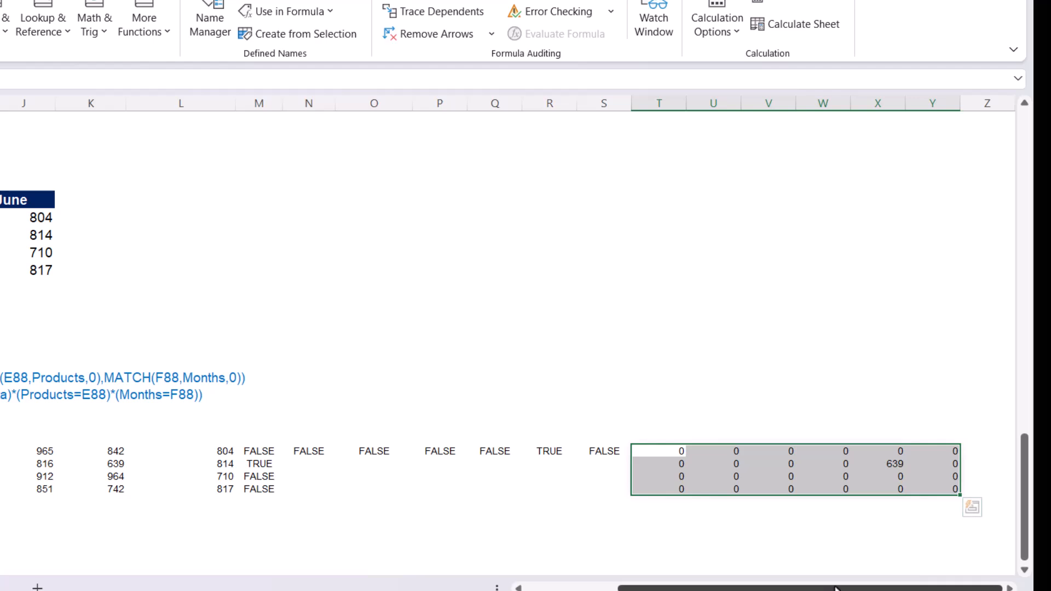
Step: Copy the SUMPRODUCT formula from G89 down into the green cell G90
{"action": "left_click_drag", "start_coordinate": [835, 588], "coordinate": [743, 589]}
{"action": "left_click", "coordinate": [155, 394]}
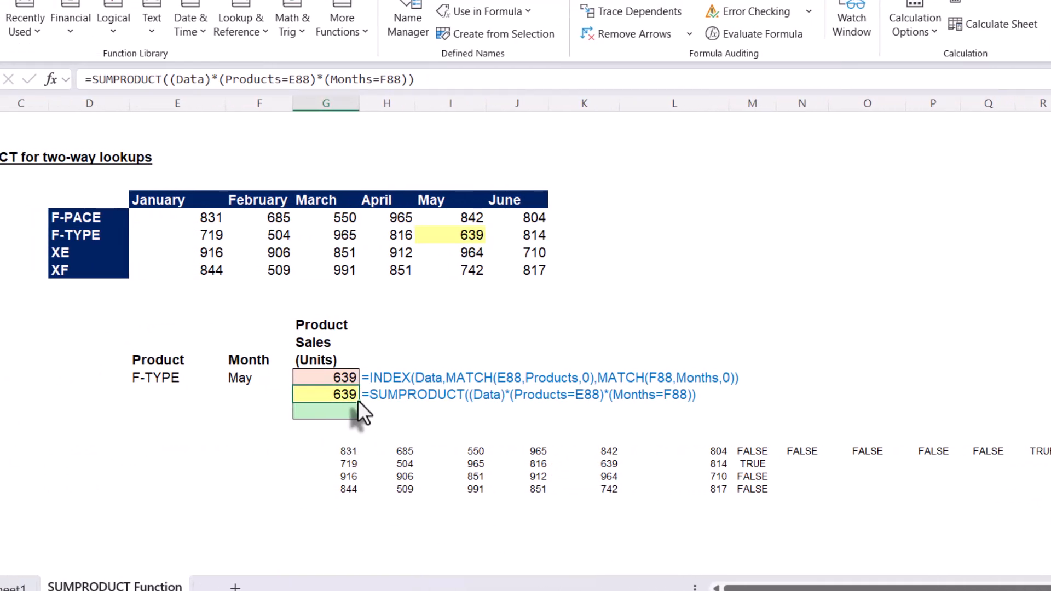
{"action": "left_click_drag", "start_coordinate": [358, 402], "coordinate": [359, 420]}
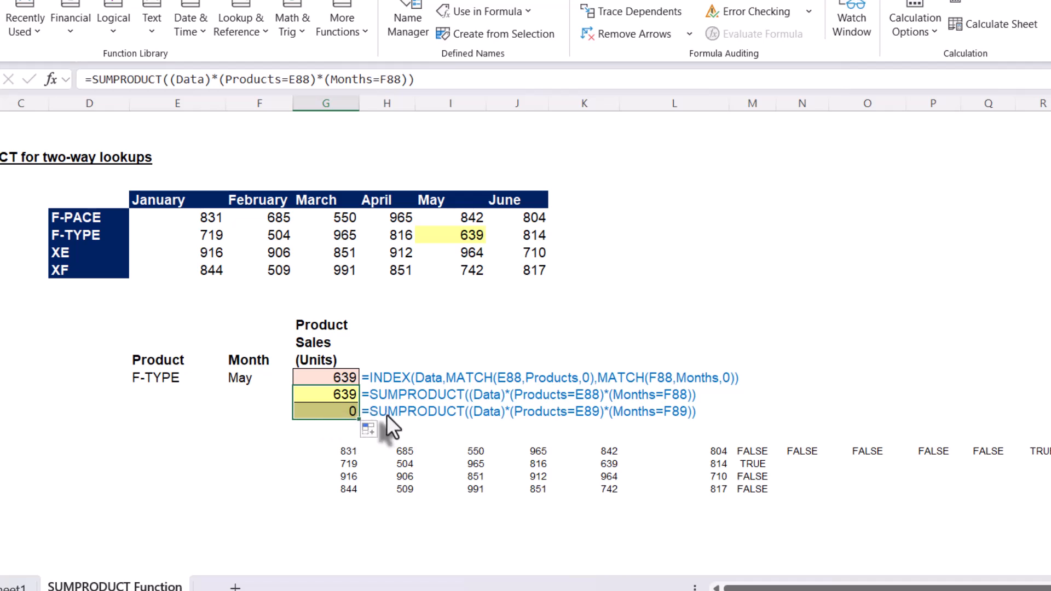
Step: Change the formula in G90 to =SUM((Data)*(Products=E88)*(Months=F88)), pointing the product and month references to row 88
{"action": "double_click", "coordinate": [344, 410]}
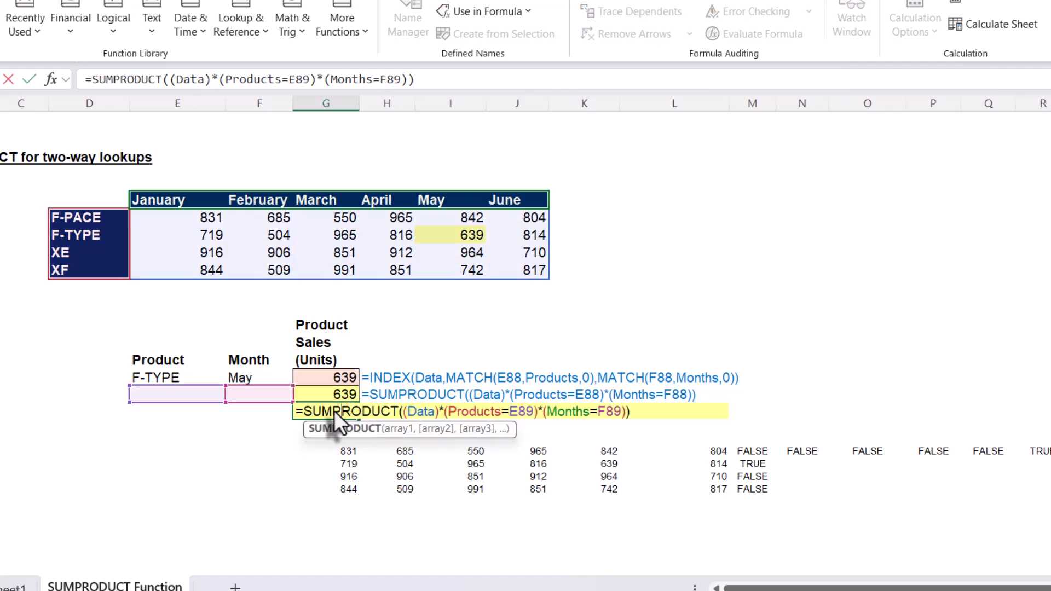
{"action": "left_click_drag", "start_coordinate": [333, 410], "coordinate": [376, 426]}
{"action": "key", "text": "BackSpace"}
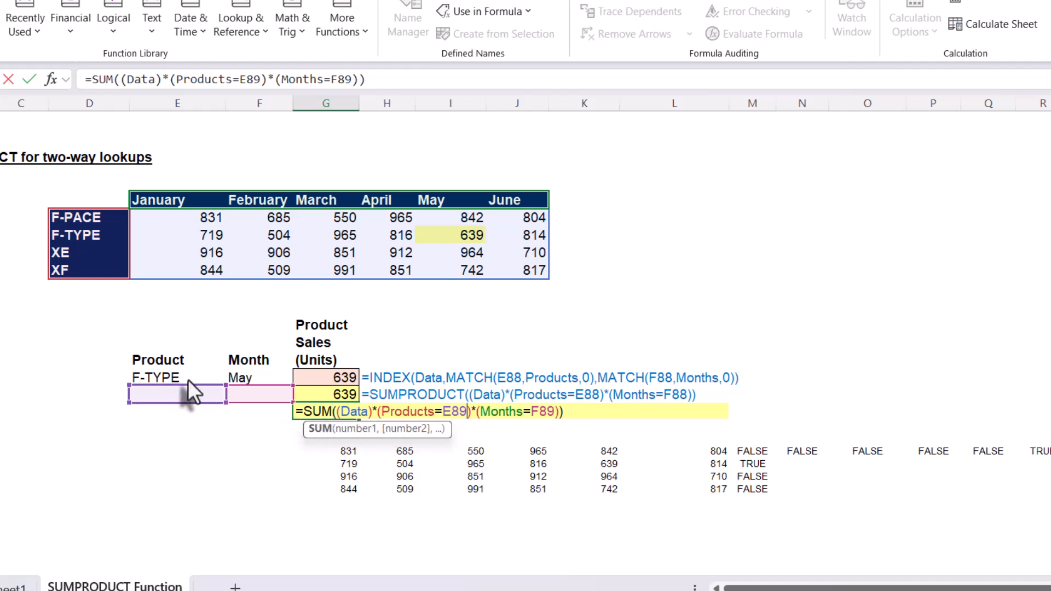
{"action": "left_click_drag", "start_coordinate": [189, 384], "coordinate": [188, 368]}
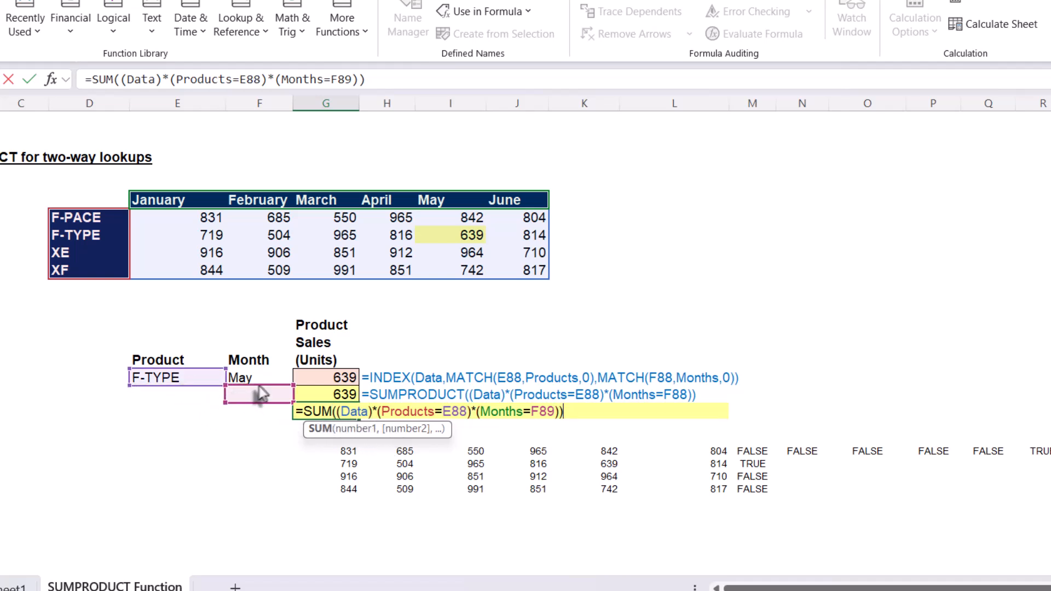
{"action": "left_click_drag", "start_coordinate": [257, 385], "coordinate": [260, 376]}
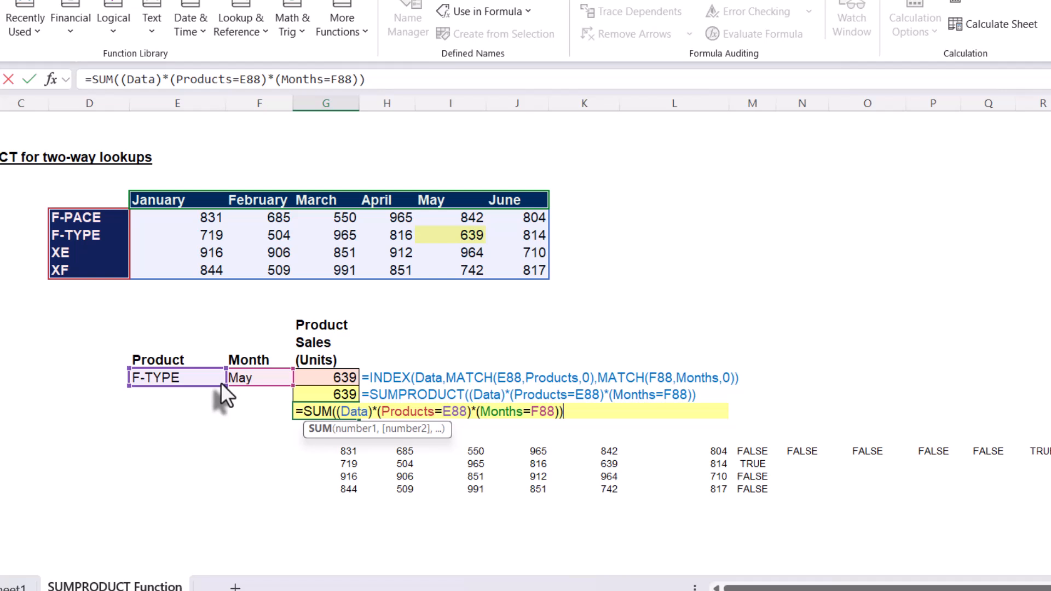
{"action": "key", "text": "Return"}
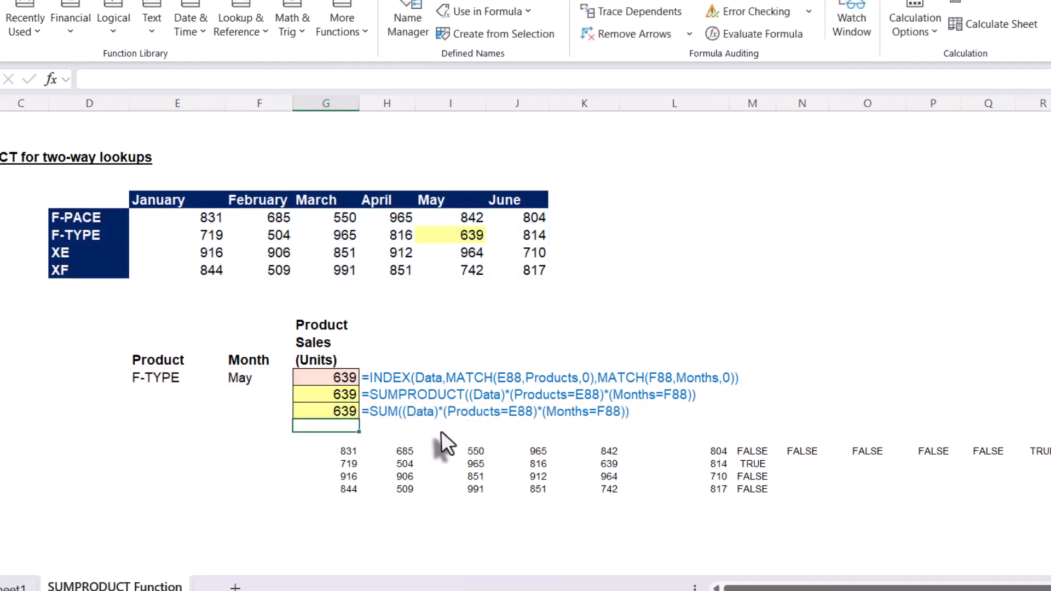
{"action": "left_click", "coordinate": [389, 412]}
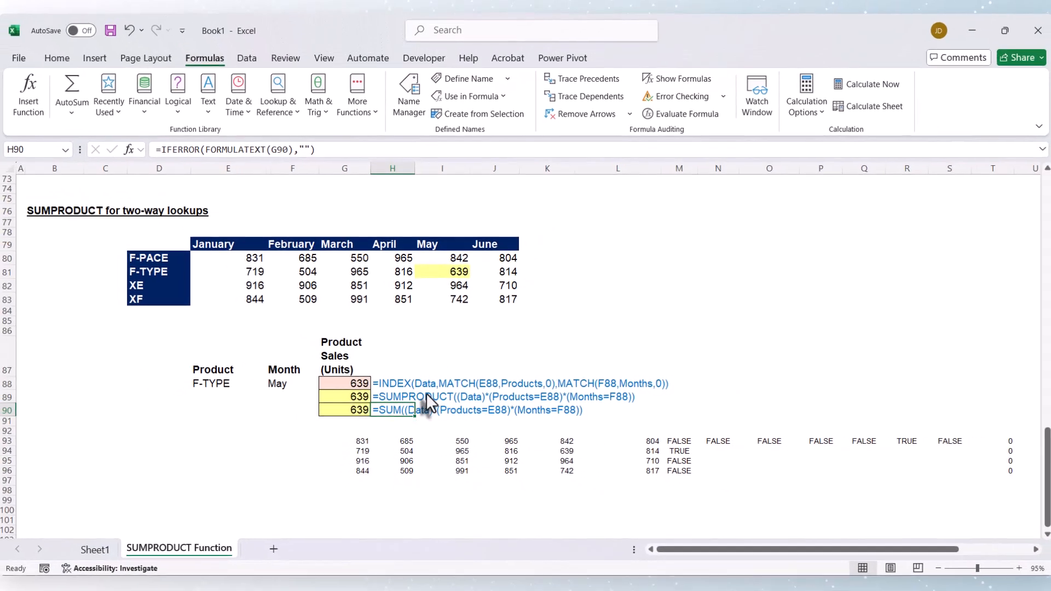
Step: Review the paired SUMPRODUCT and SUM formulas in the wage table, the arithmetic tables, and the conditional sums and counts section
{"action": "scroll", "coordinate": [421, 390], "scroll_direction": "up", "scroll_amount": 15}
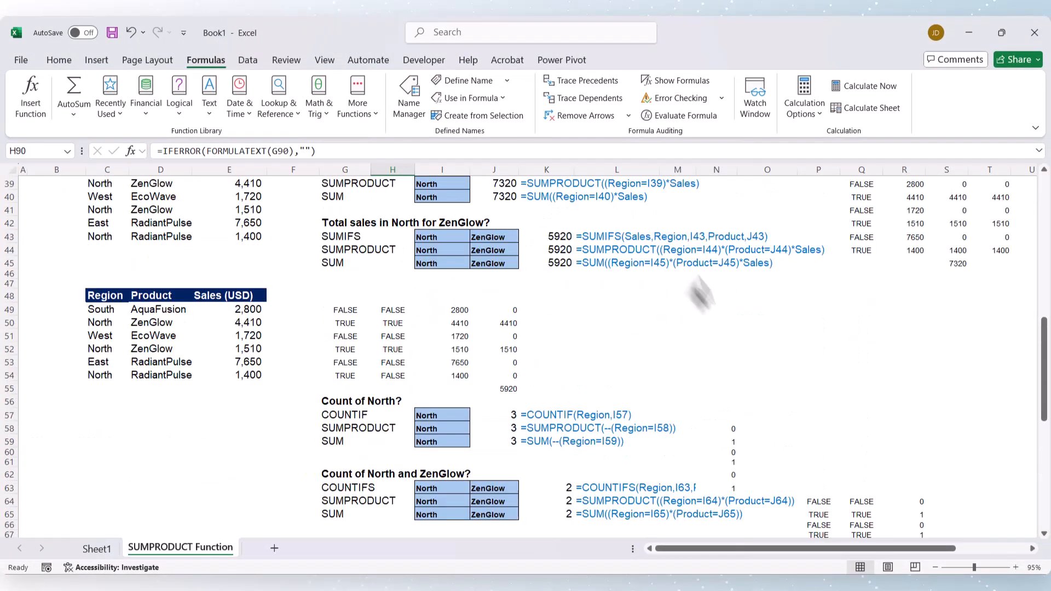
{"action": "scroll", "coordinate": [475, 370], "scroll_direction": "up", "scroll_amount": 9}
{"action": "scroll", "coordinate": [474, 371], "scroll_direction": "down", "scroll_amount": 18}
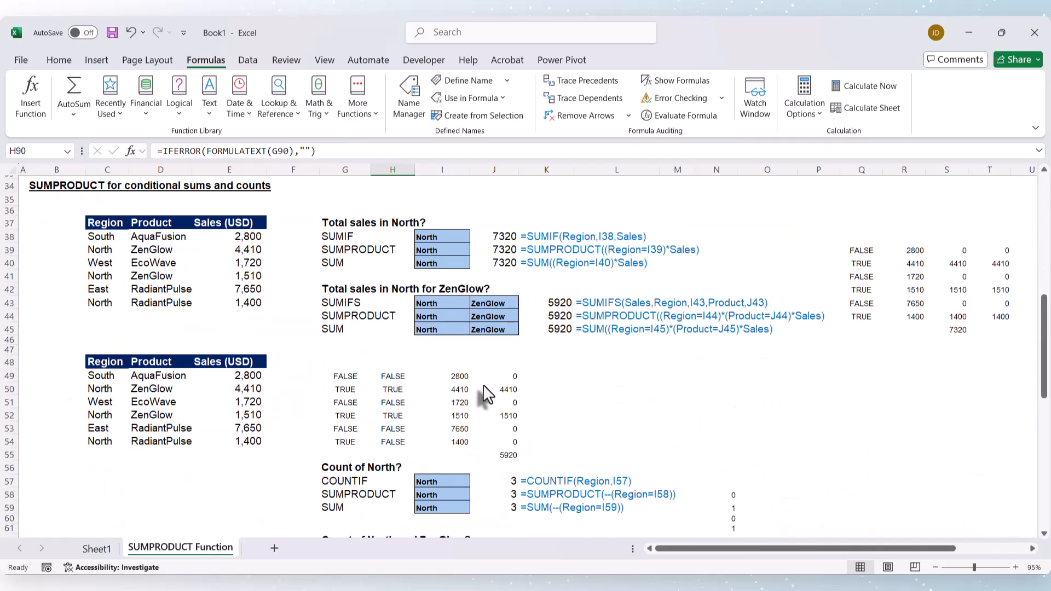
{"action": "scroll", "coordinate": [484, 392], "scroll_direction": "down", "scroll_amount": 8}
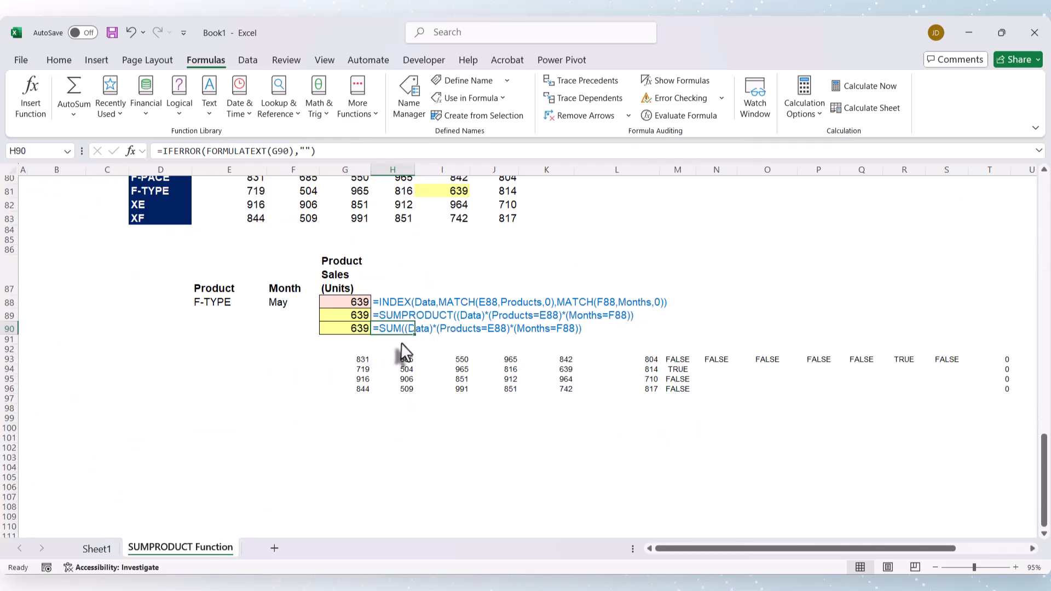
{"action": "scroll", "coordinate": [402, 336], "scroll_direction": "up", "scroll_amount": 20}
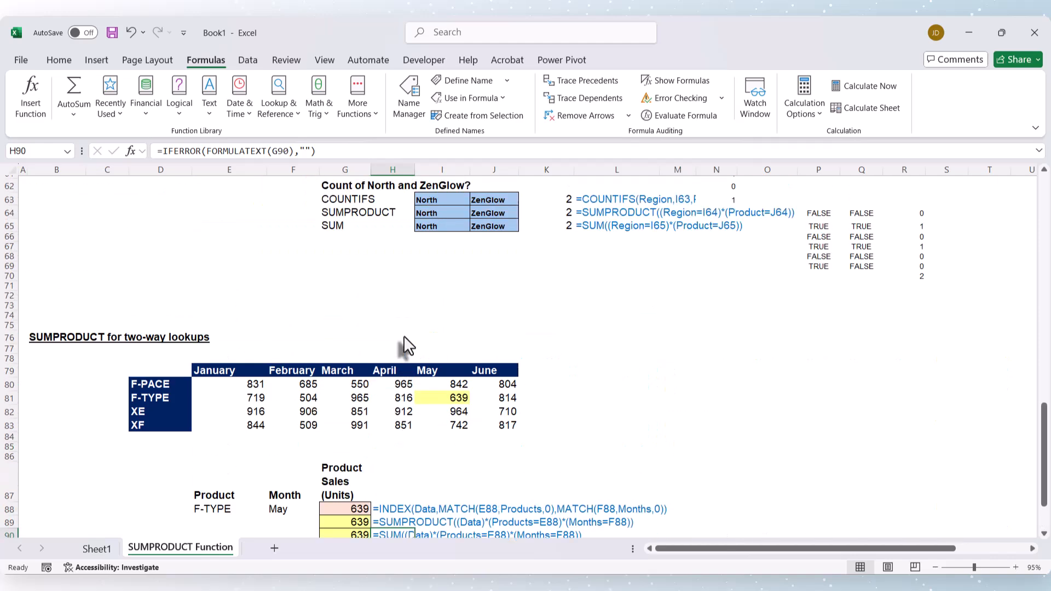
{"action": "scroll", "coordinate": [403, 336], "scroll_direction": "up", "scroll_amount": 6}
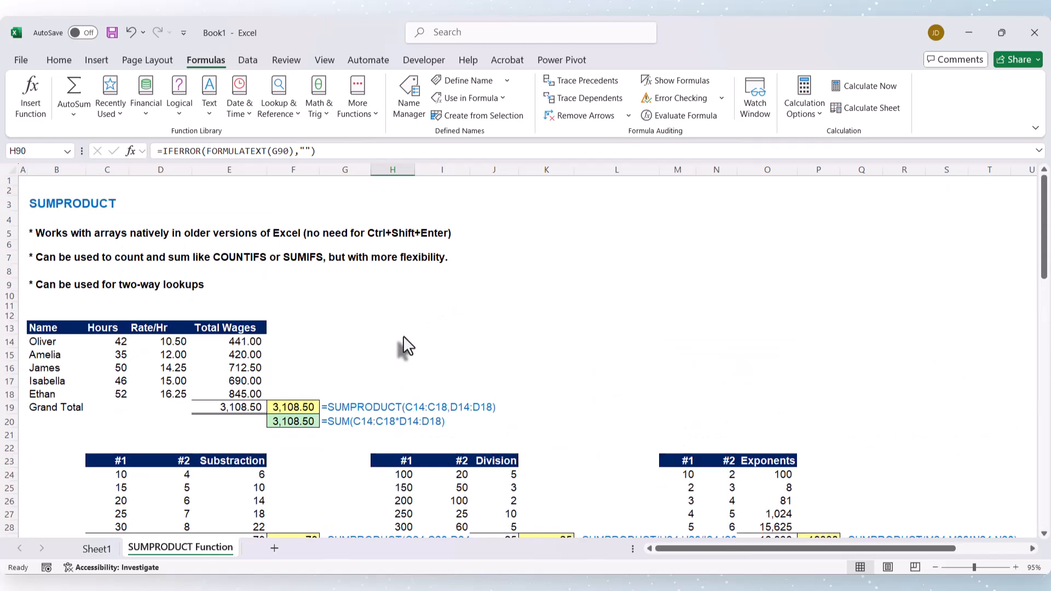
{"action": "scroll", "coordinate": [403, 336], "scroll_direction": "down", "scroll_amount": 5}
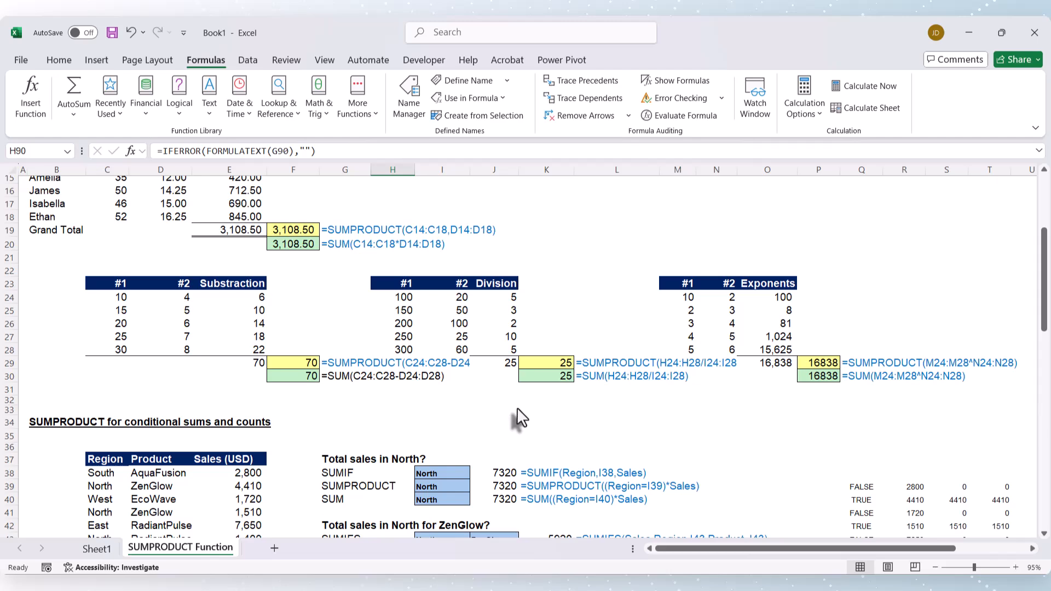
{"action": "scroll", "coordinate": [433, 418], "scroll_direction": "up", "scroll_amount": 2}
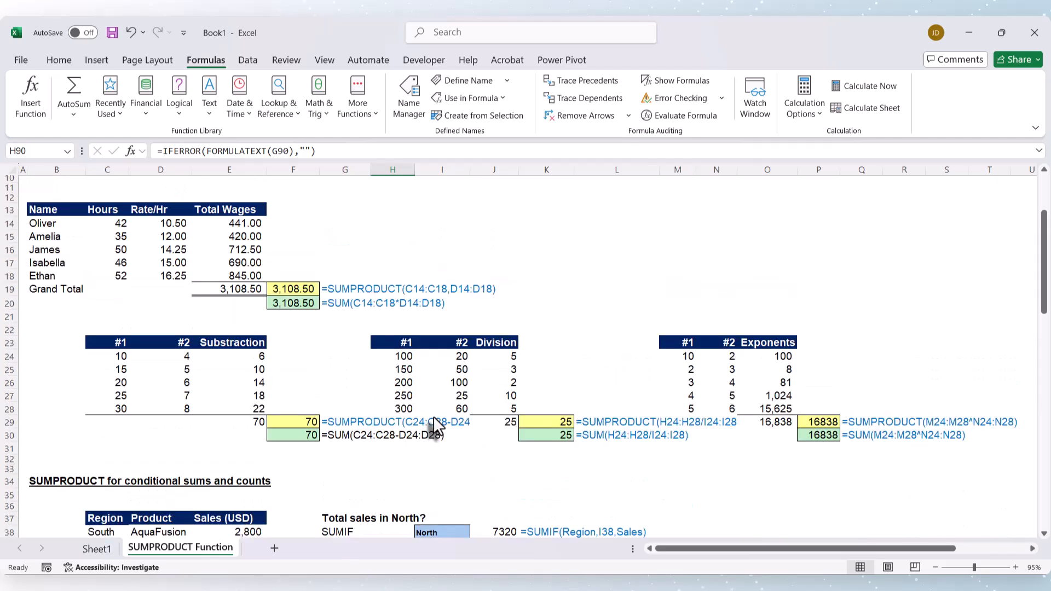
{"action": "scroll", "coordinate": [432, 417], "scroll_direction": "up", "scroll_amount": 2}
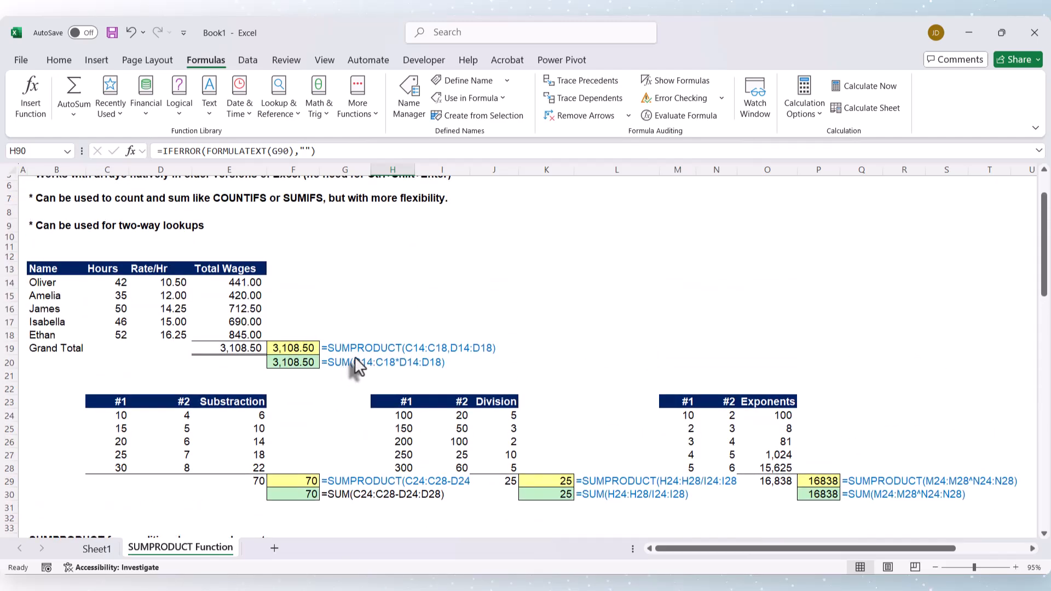
{"action": "scroll", "coordinate": [356, 365], "scroll_direction": "down", "scroll_amount": 6}
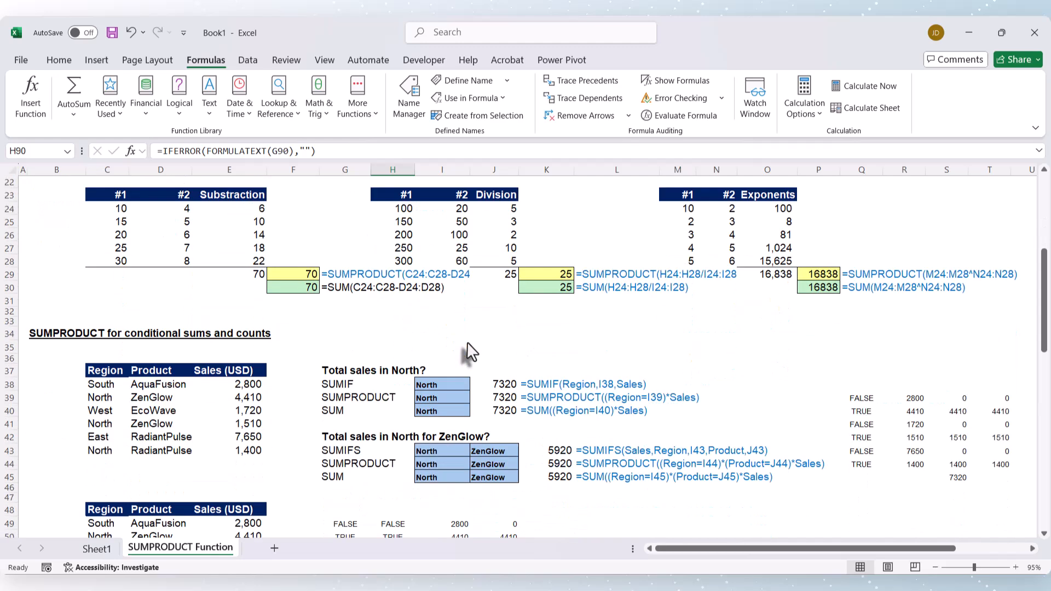
{"action": "scroll", "coordinate": [470, 352], "scroll_direction": "down", "scroll_amount": 8}
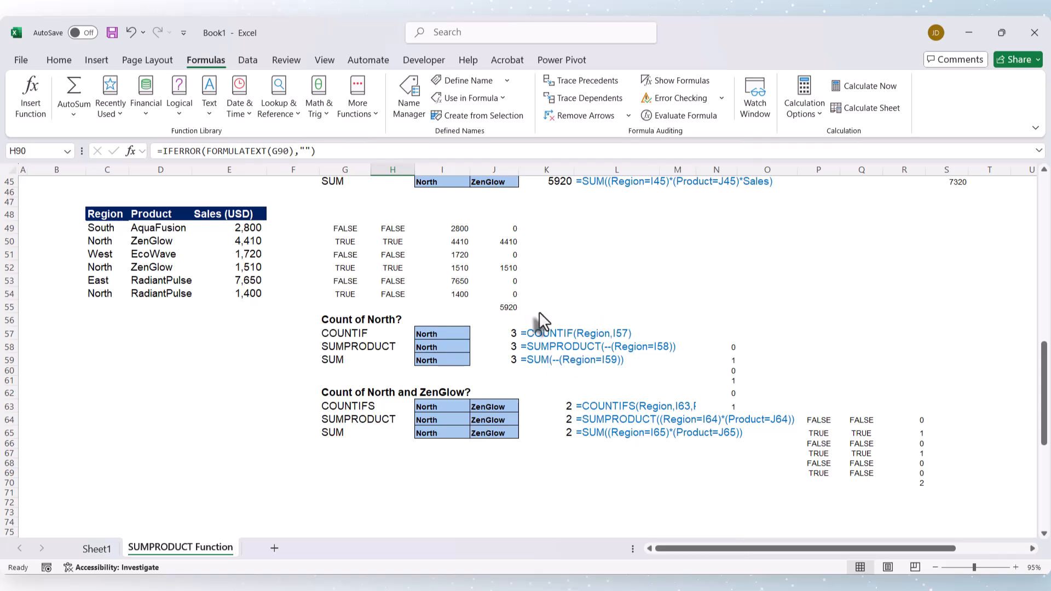
Step: Review the worksheet from the introductory SUMPRODUCT notes down to the three two-way lookup formulas in rows 88 to 90
{"action": "scroll", "coordinate": [564, 366], "scroll_direction": "up", "scroll_amount": 14}
{"action": "scroll", "coordinate": [569, 370], "scroll_direction": "down", "scroll_amount": 2}
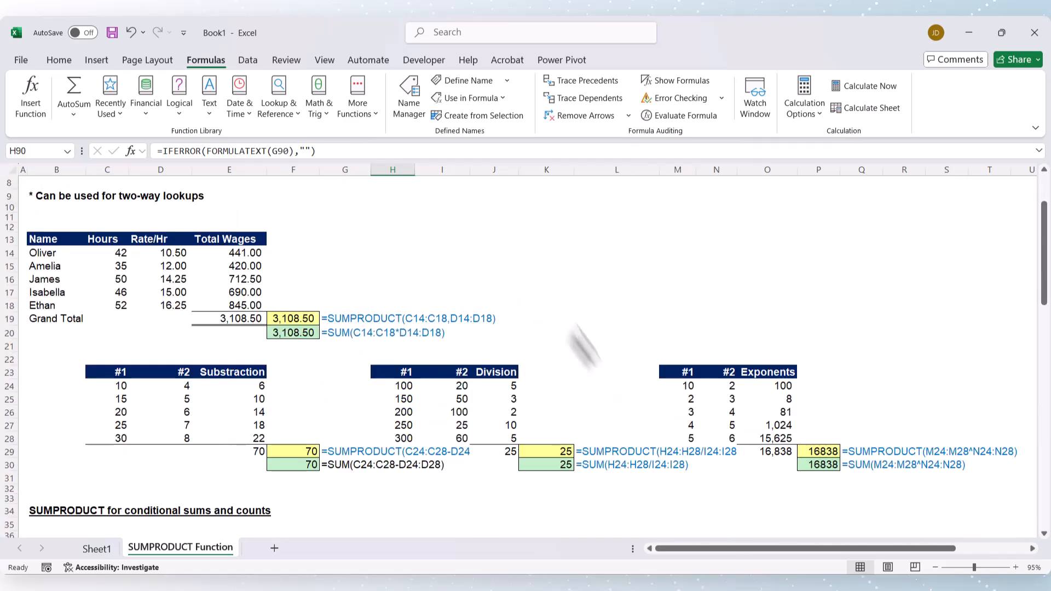
{"action": "scroll", "coordinate": [589, 367], "scroll_direction": "up", "scroll_amount": 3}
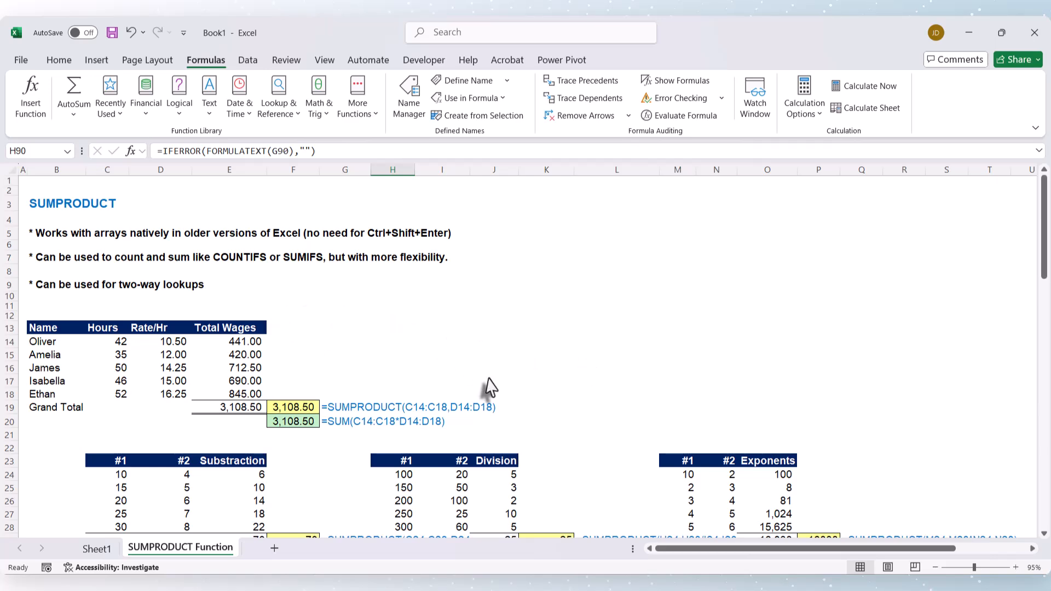
{"action": "scroll", "coordinate": [491, 377], "scroll_direction": "down", "scroll_amount": 12}
{"action": "scroll", "coordinate": [490, 376], "scroll_direction": "down", "scroll_amount": 4}
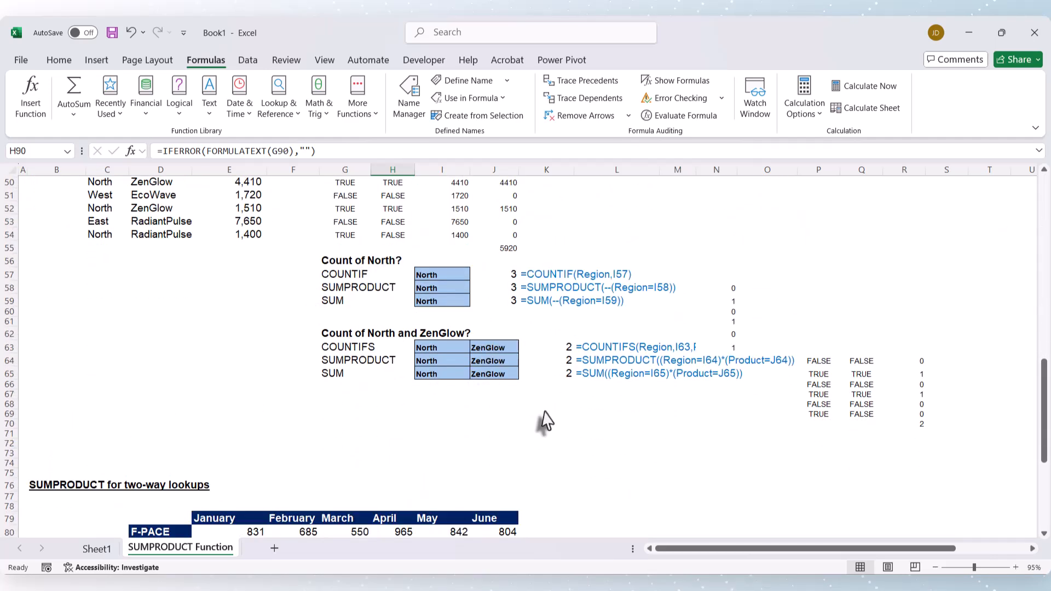
{"action": "scroll", "coordinate": [544, 416], "scroll_direction": "down", "scroll_amount": 2}
{"action": "scroll", "coordinate": [544, 410], "scroll_direction": "down", "scroll_amount": 6}
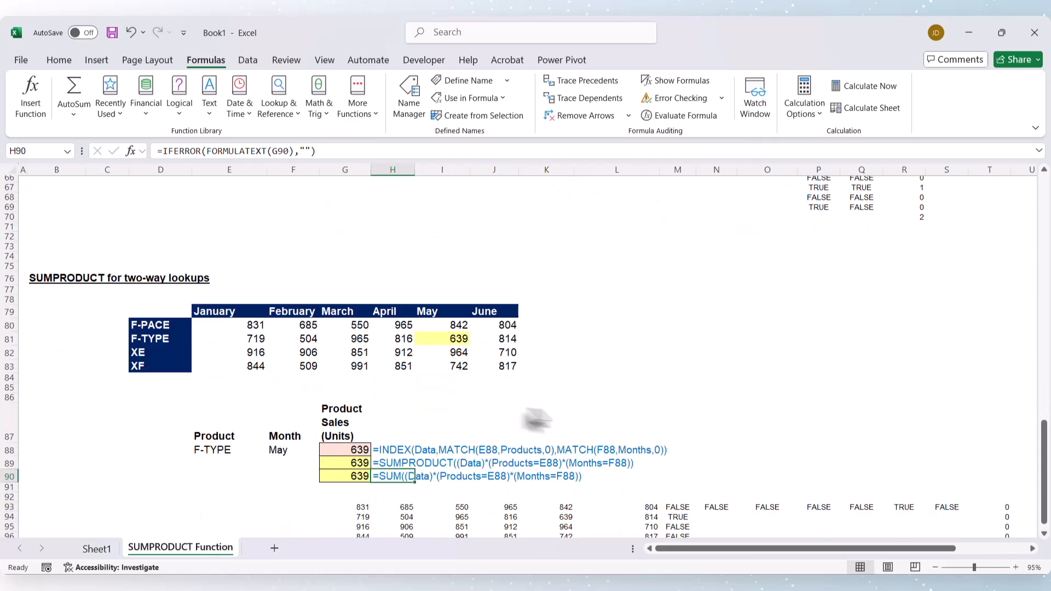
{"action": "scroll", "coordinate": [517, 390], "scroll_direction": "down", "scroll_amount": 1}
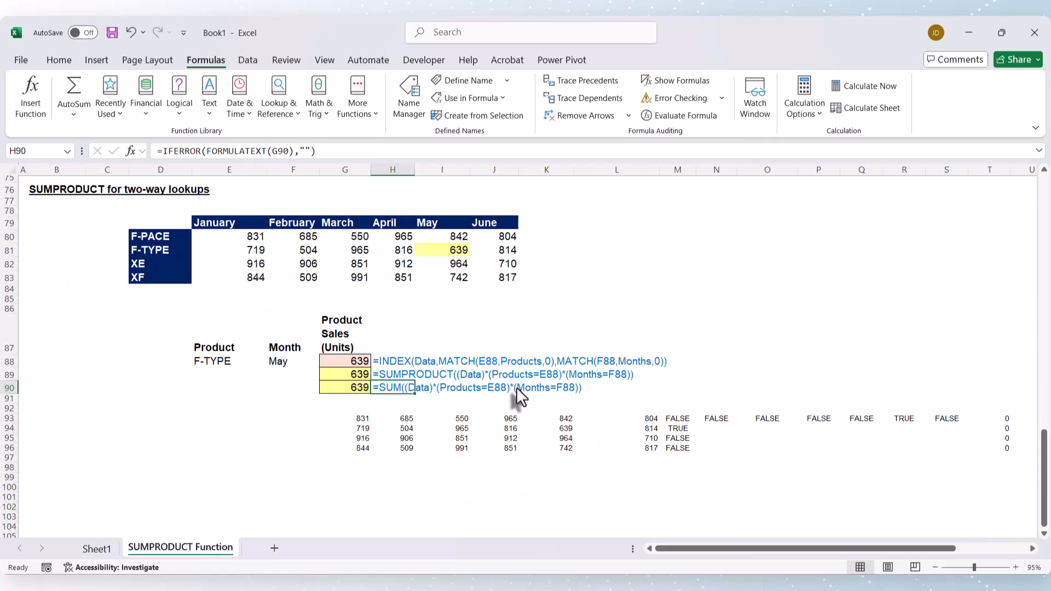
Step: Compare the SUM alternative beside the wage total in row 20 with the SUM version of the two-way lookup
{"action": "scroll", "coordinate": [516, 387], "scroll_direction": "up", "scroll_amount": 20}
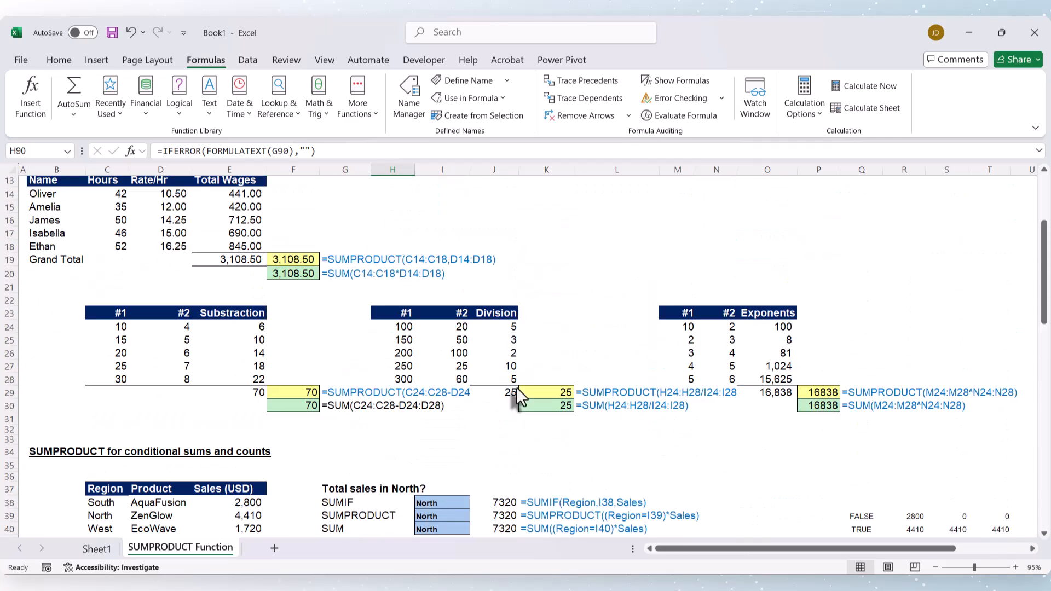
{"action": "scroll", "coordinate": [517, 387], "scroll_direction": "up", "scroll_amount": 3}
{"action": "scroll", "coordinate": [481, 356], "scroll_direction": "down", "scroll_amount": 2}
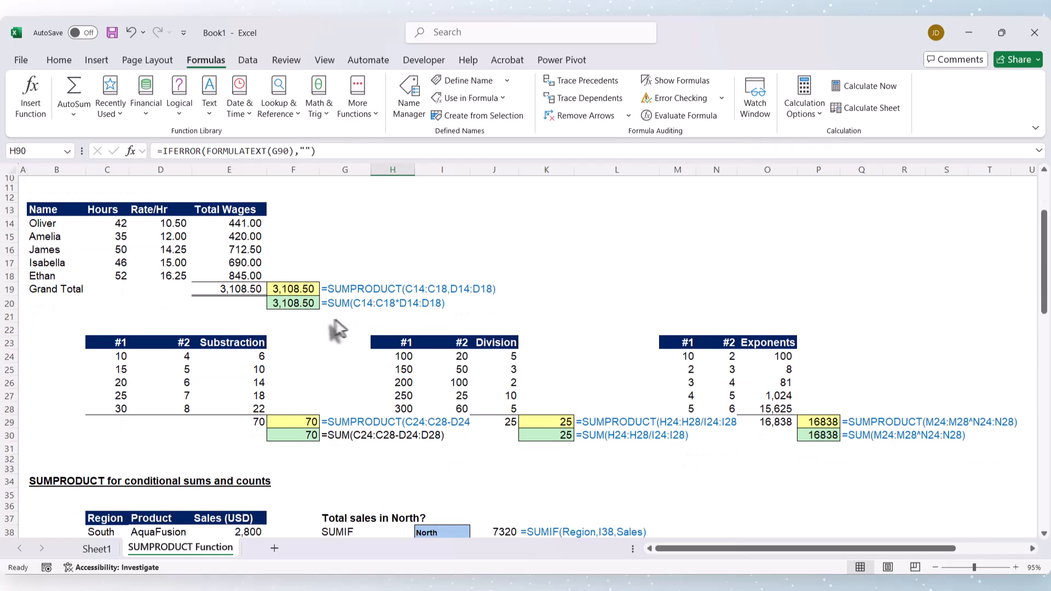
{"action": "left_click", "coordinate": [337, 304]}
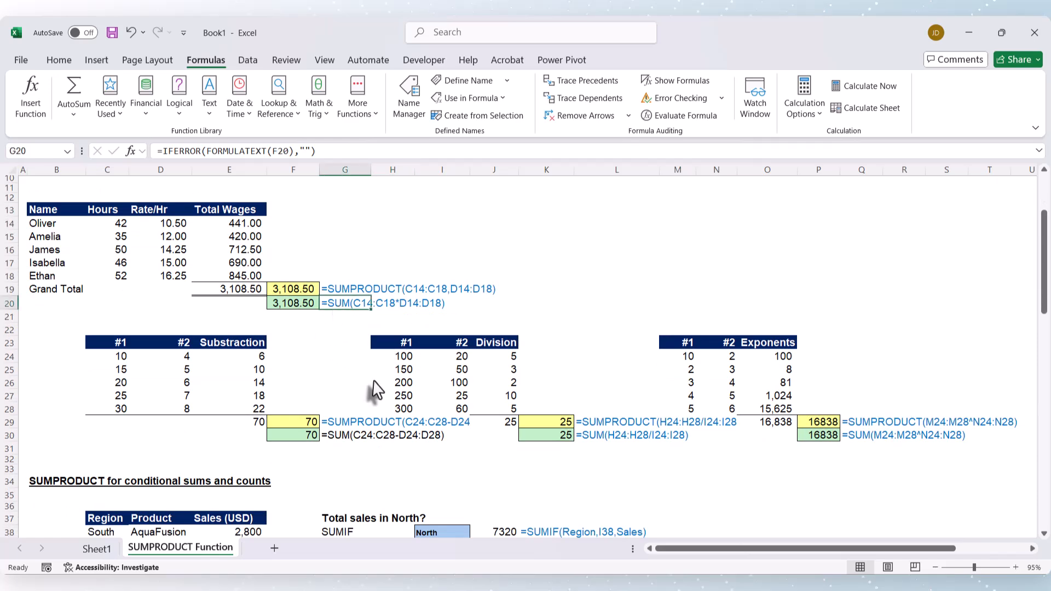
{"action": "scroll", "coordinate": [374, 382], "scroll_direction": "down", "scroll_amount": 5}
{"action": "scroll", "coordinate": [565, 436], "scroll_direction": "down", "scroll_amount": 14}
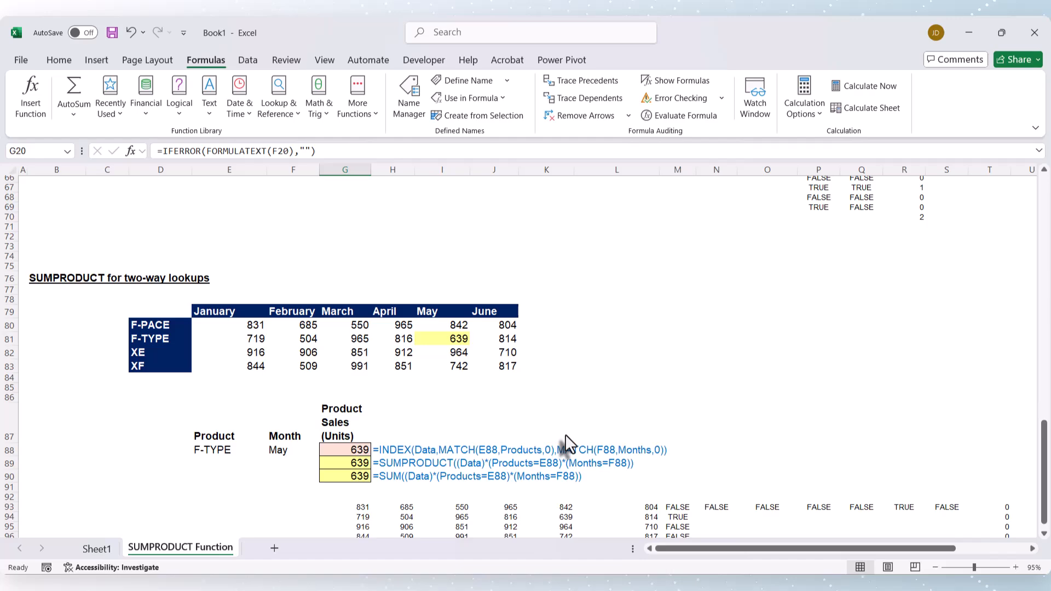
{"action": "scroll", "coordinate": [565, 434], "scroll_direction": "up", "scroll_amount": 20}
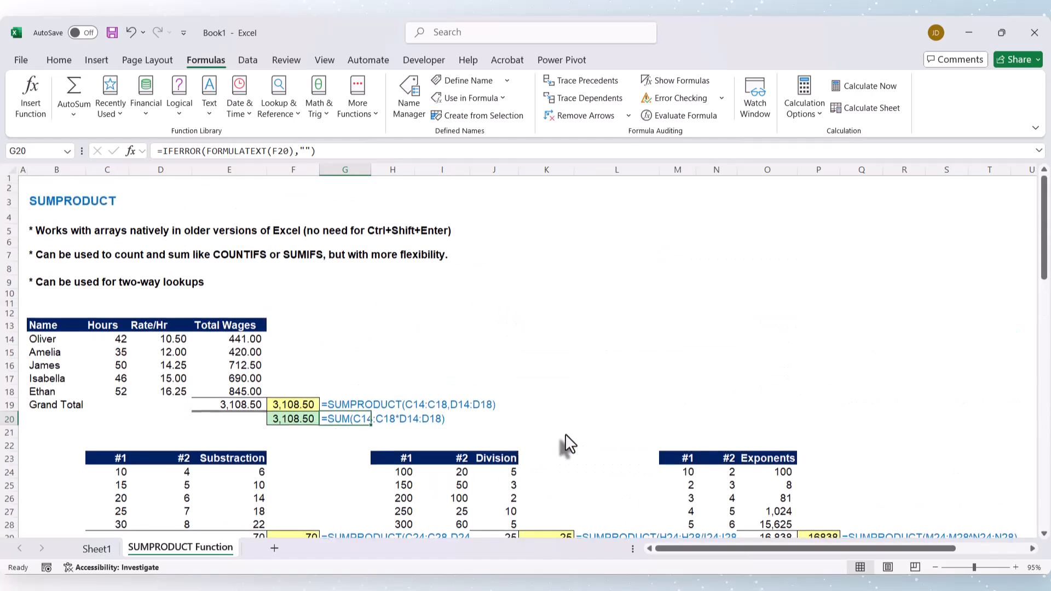
{"action": "left_click", "coordinate": [596, 284]}
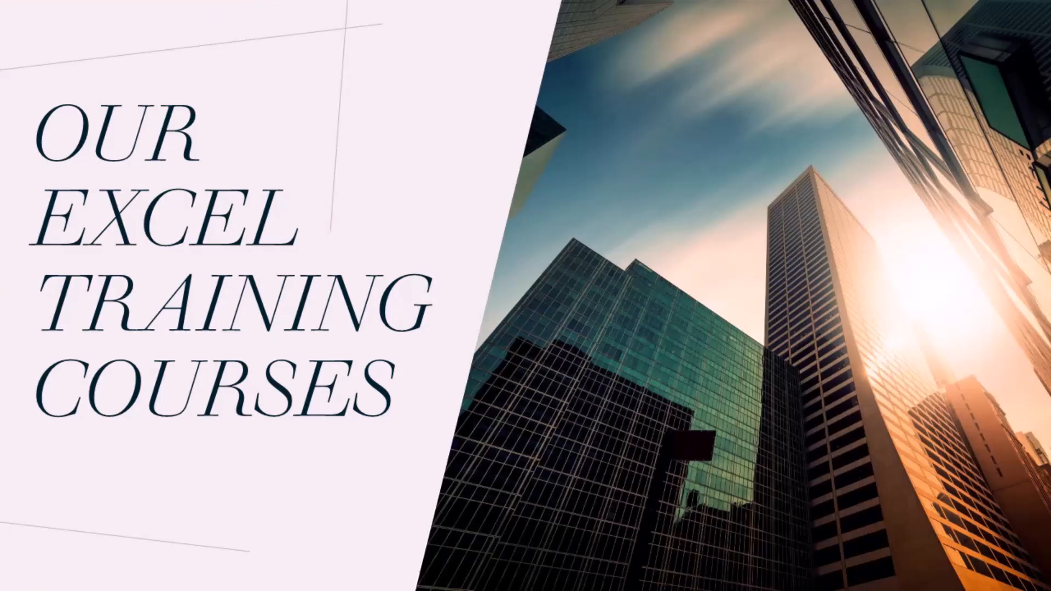